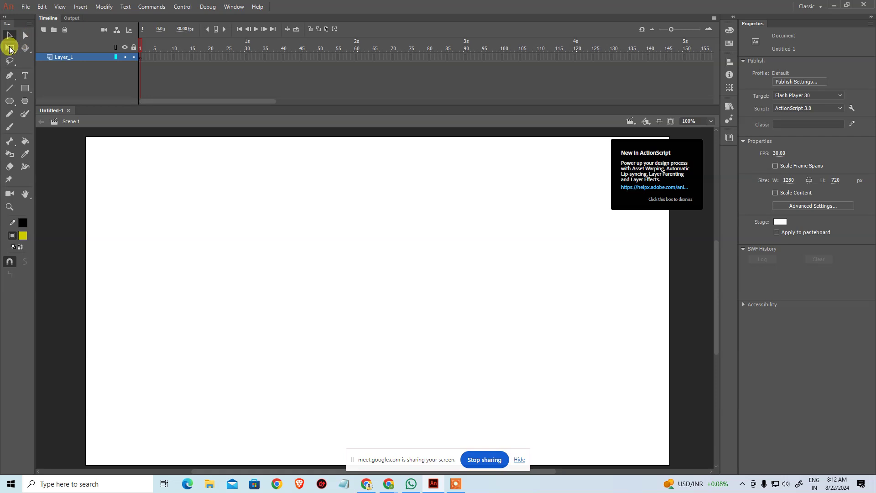
click(11, 54)
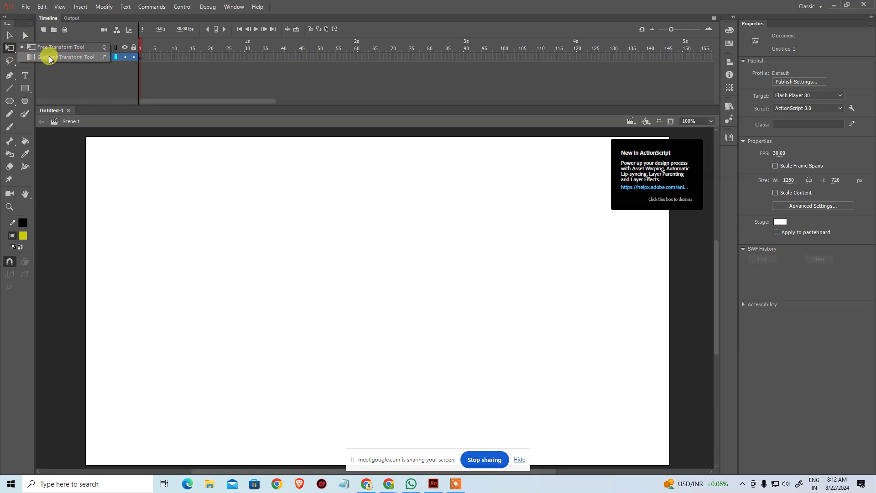
click(25, 48)
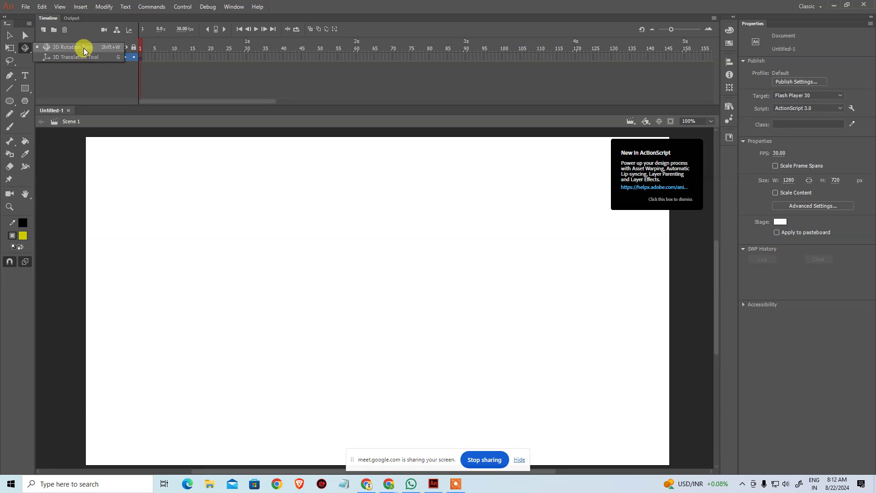
key(Escape)
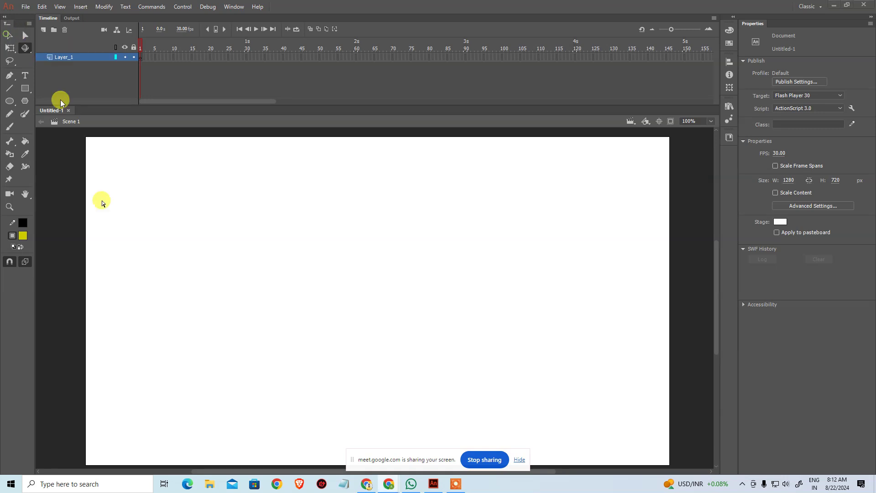
Draw a yellow square with a black outline, about 250 by 250 px, and move it near the middle of the stage
click(25, 89)
drag(336, 259, 450, 374)
key(v)
double_click(397, 293)
drag(402, 297, 372, 279)
Convert the yellow square with its outline into a Movie Clip symbol
click(26, 50)
click(89, 61)
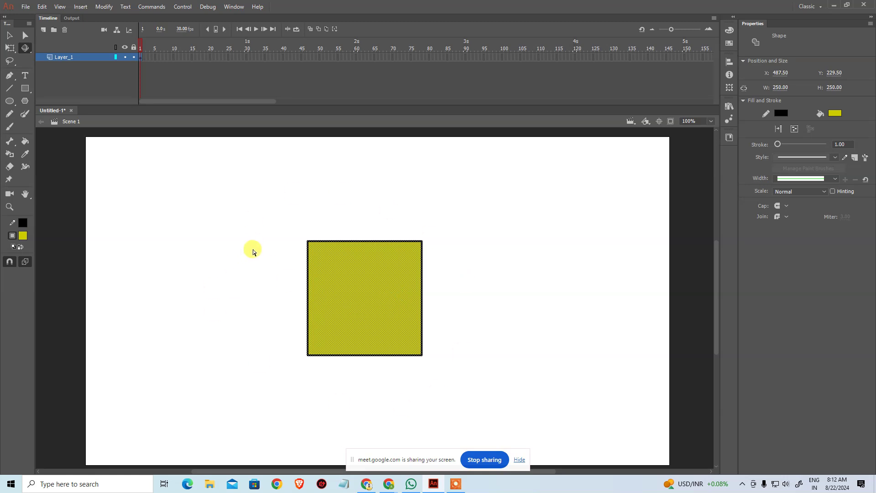
drag(247, 208, 513, 382)
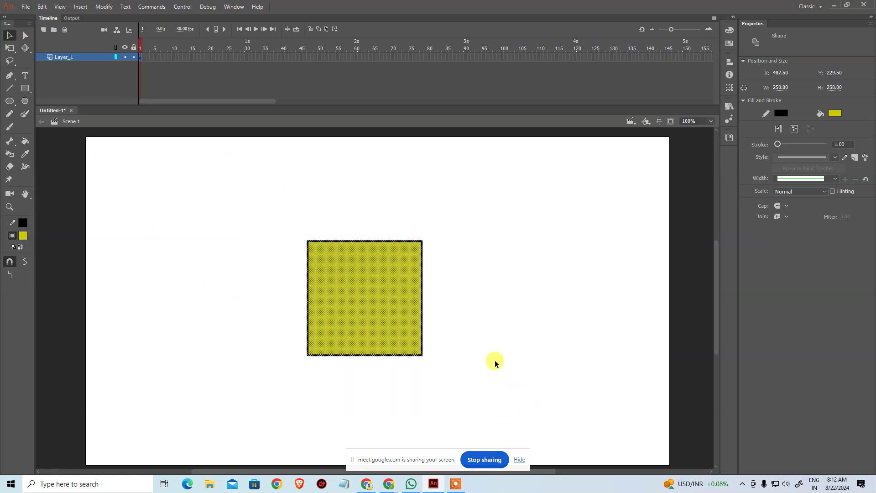
right_click(416, 324)
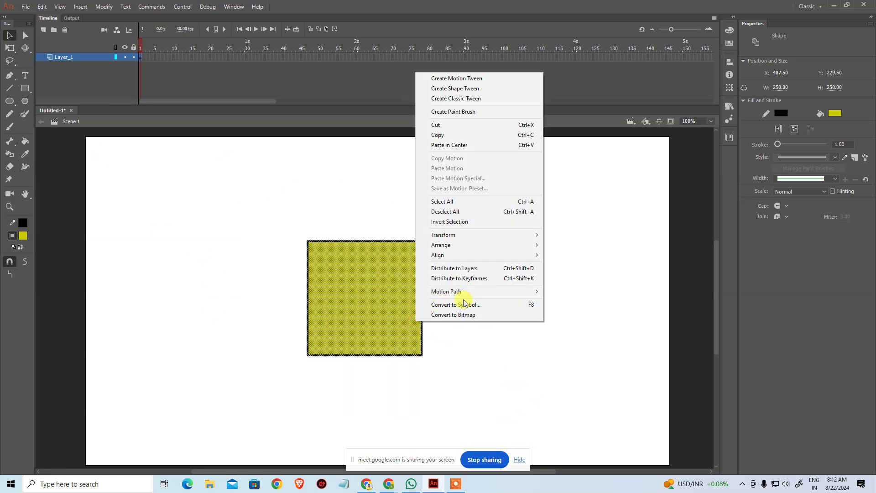
click(486, 305)
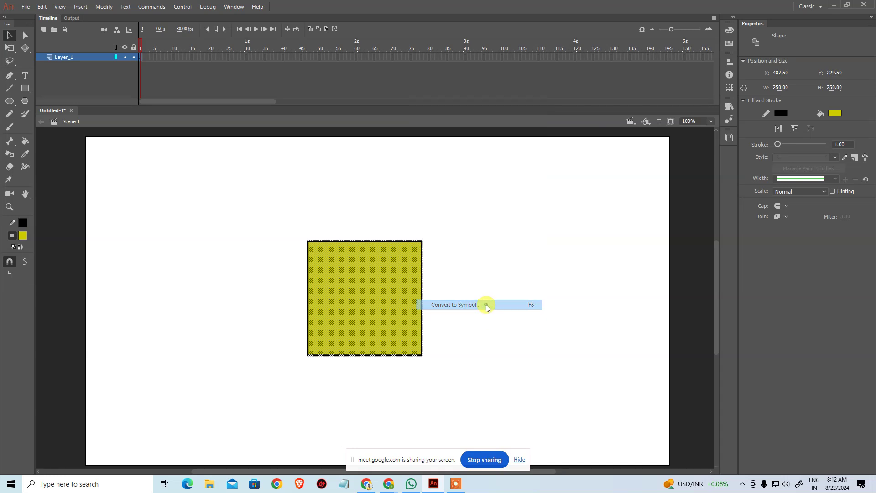
click(349, 157)
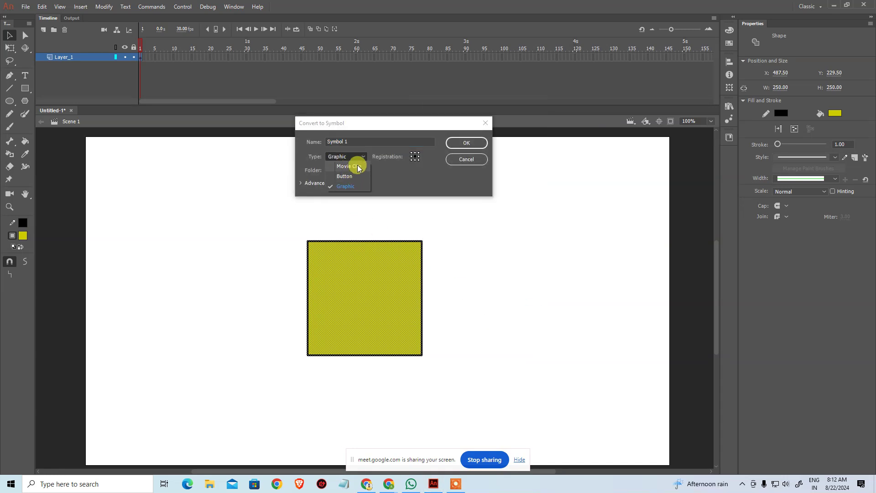
click(349, 167)
click(466, 143)
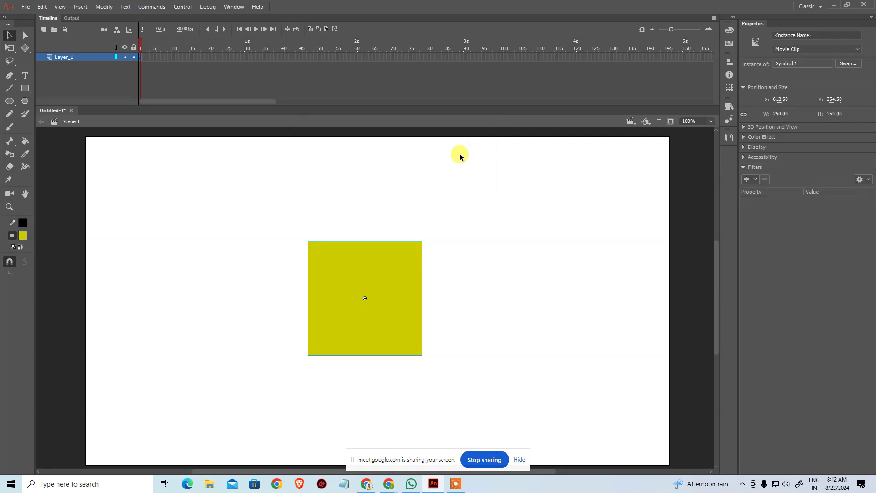
Try turning the square movie clip in 3D space with the 3D Rotation tool, and undo each rotation
click(26, 47)
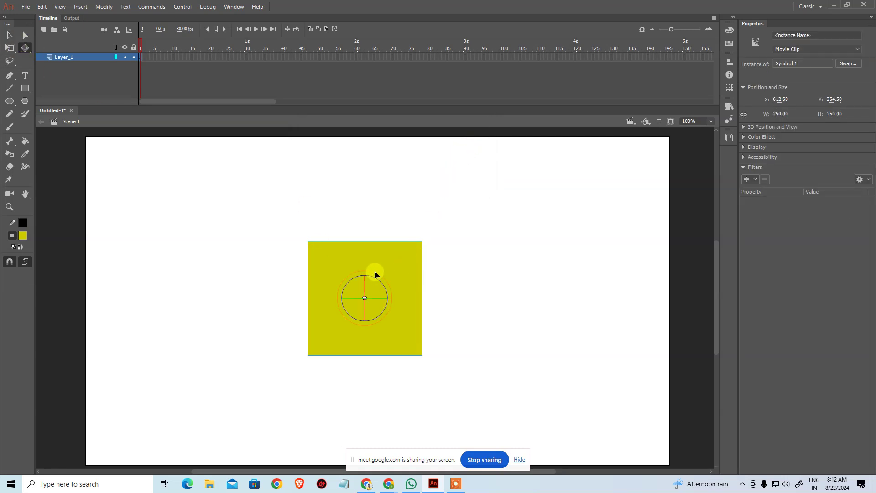
click(25, 47)
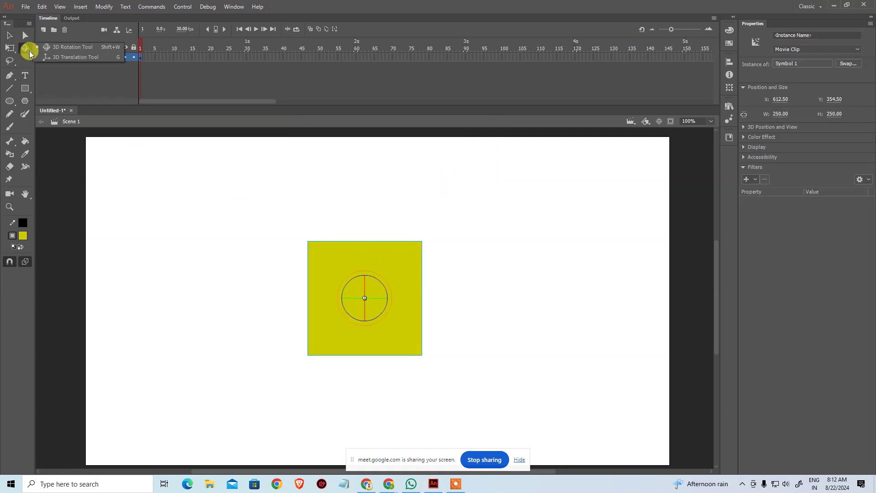
click(73, 47)
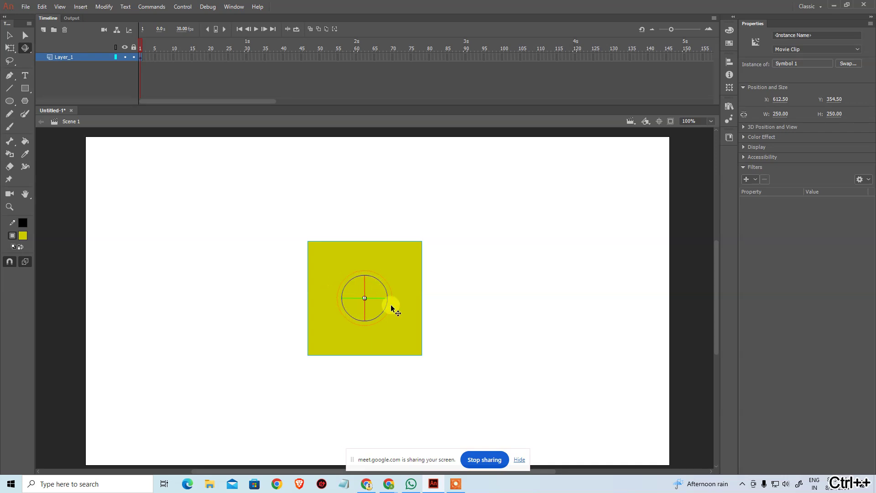
click(503, 280)
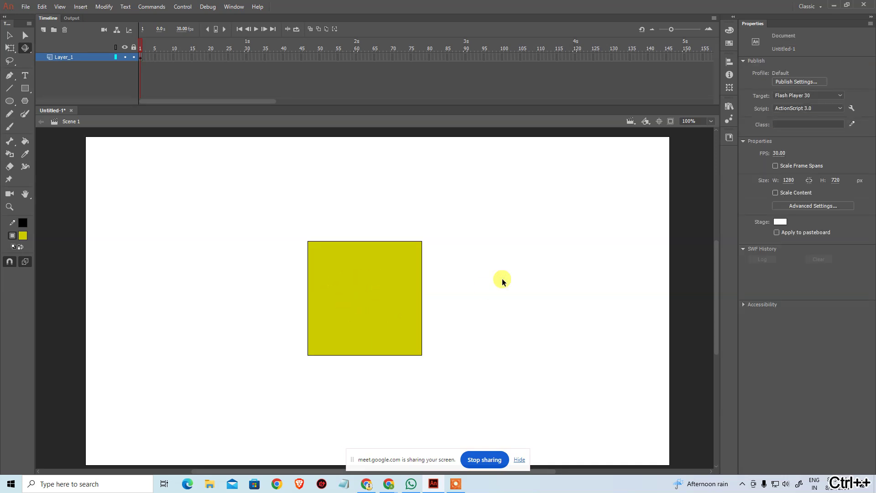
key(ctrl+equal)
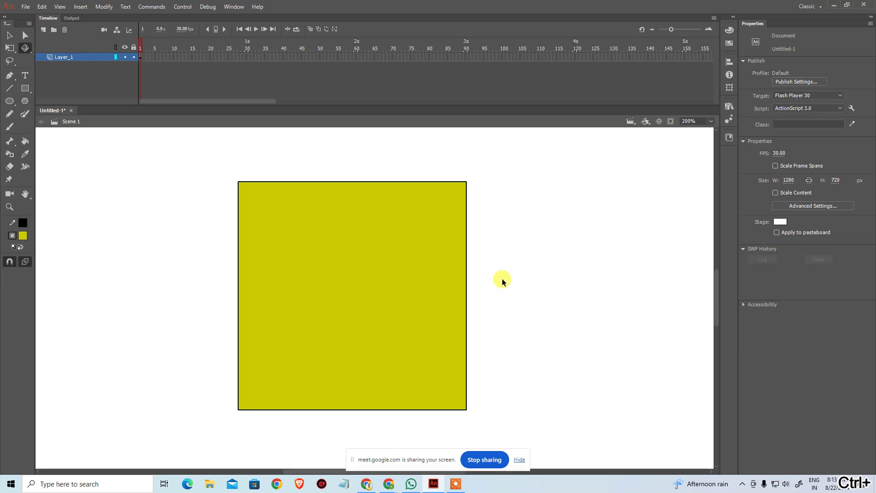
click(415, 276)
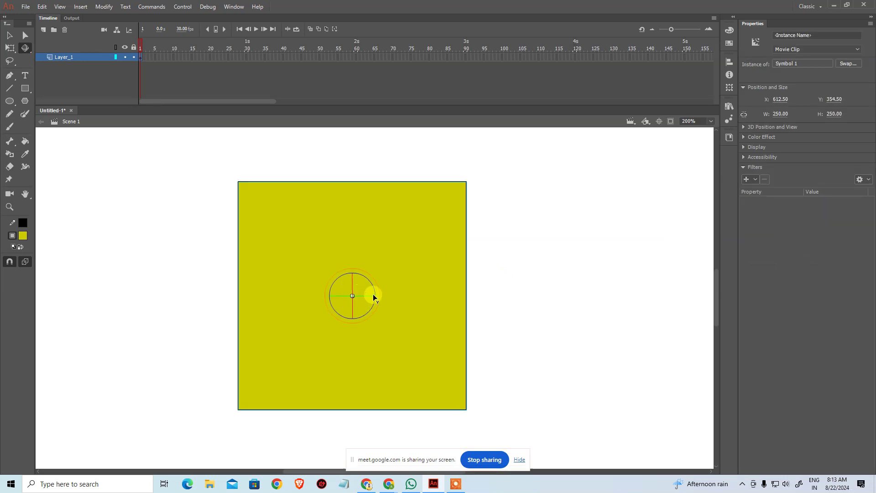
drag(373, 296, 333, 273)
key(ctrl+z)
key(ctrl+z)
key(ctrl+z)
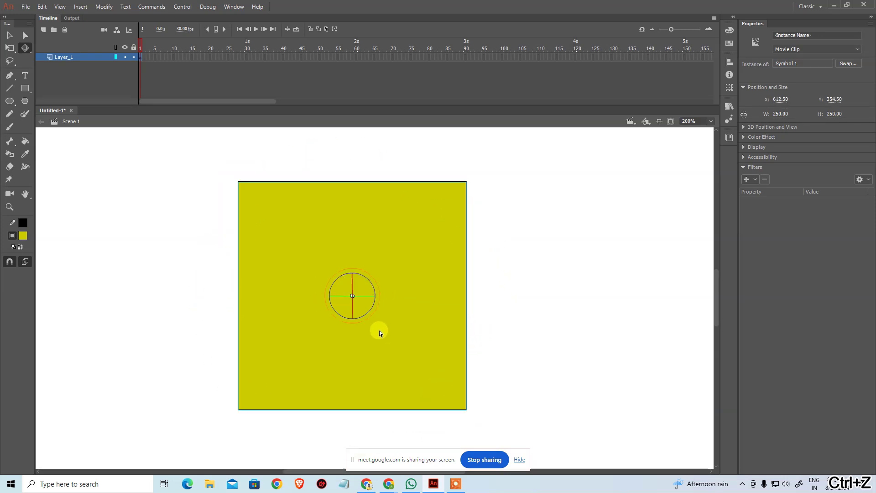
drag(368, 319, 388, 322)
key(ctrl+z)
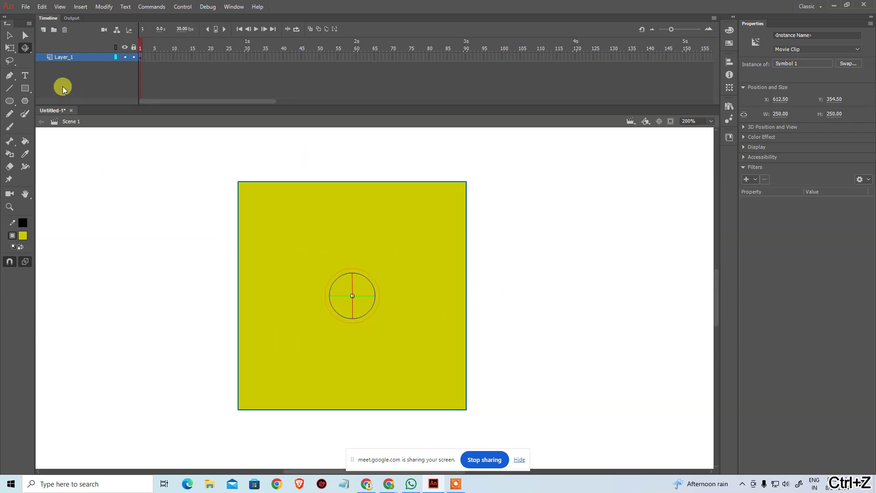
Delete the square movie clip from the stage
click(32, 53)
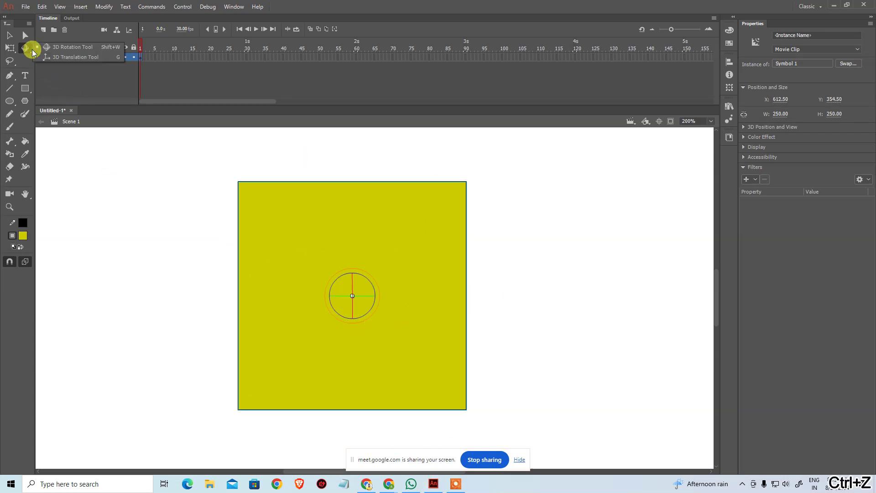
click(65, 48)
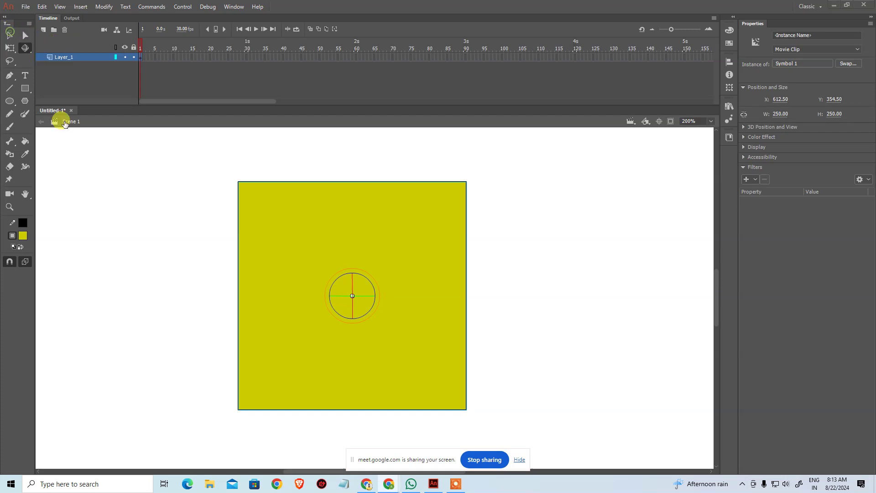
click(108, 227)
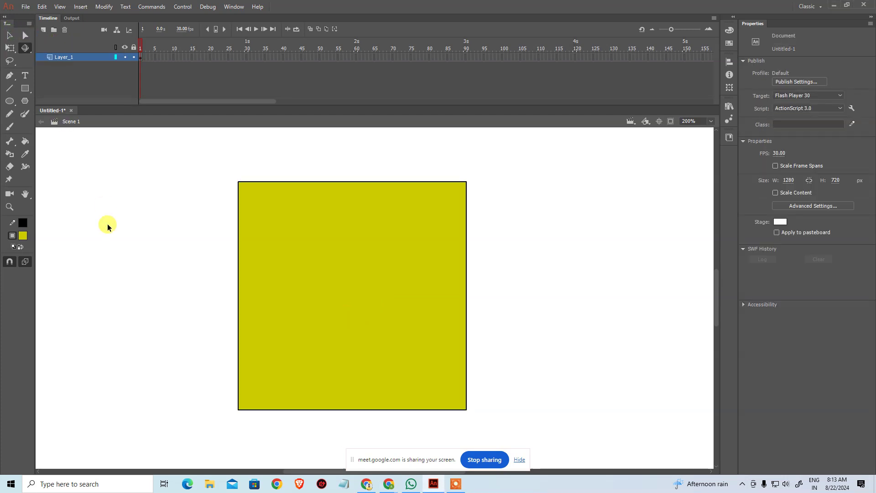
key(ctrl+minus)
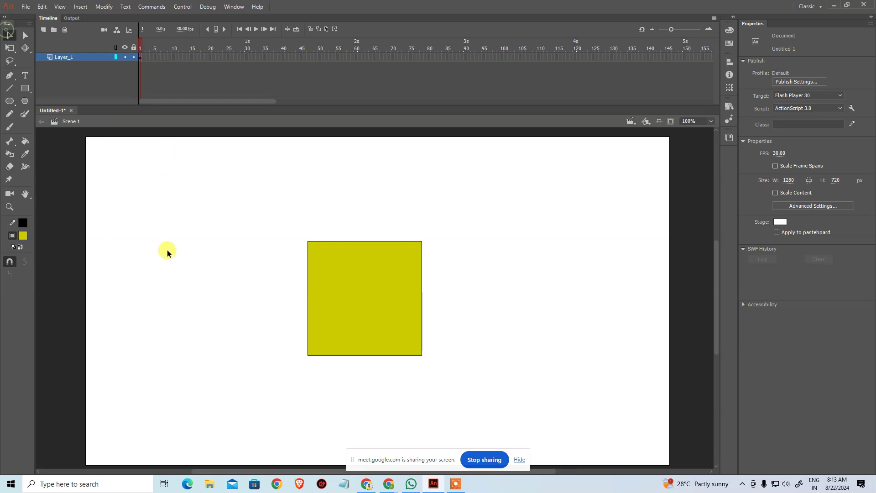
click(376, 277)
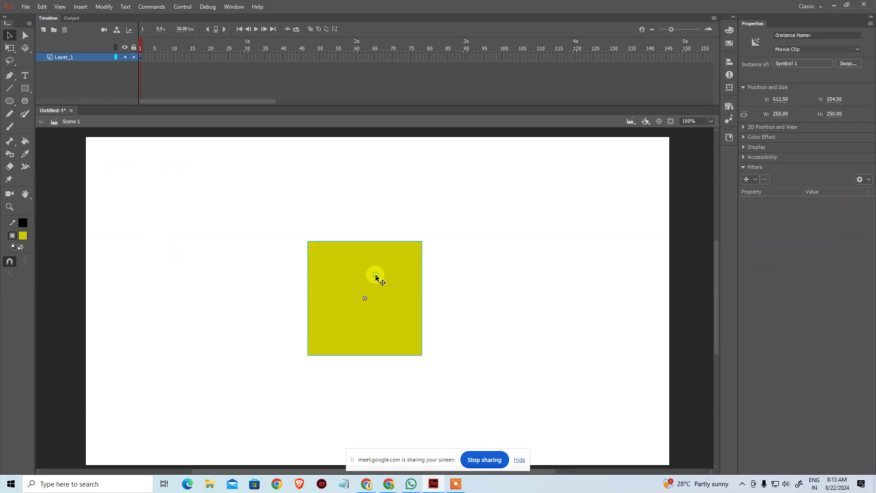
key(Delete)
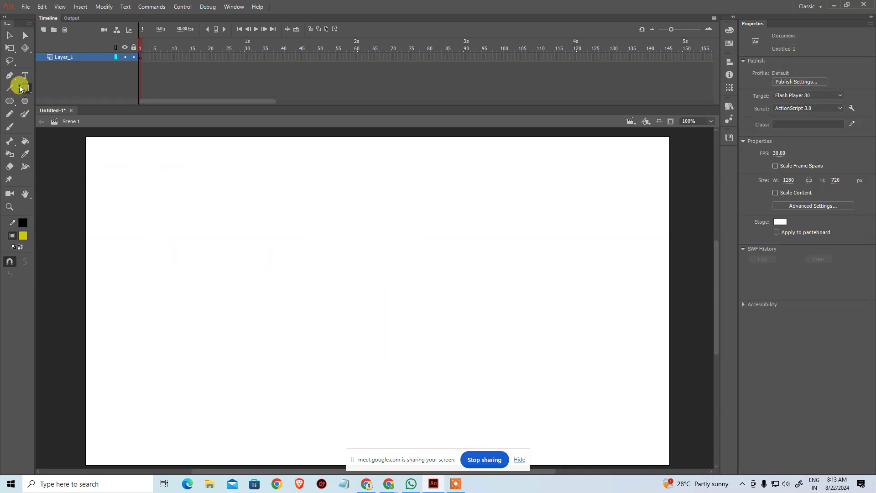
Draw a large yellow rectangle with a black outline, about 860 by 580 px, on the stage
click(20, 88)
click(52, 88)
drag(213, 173, 605, 438)
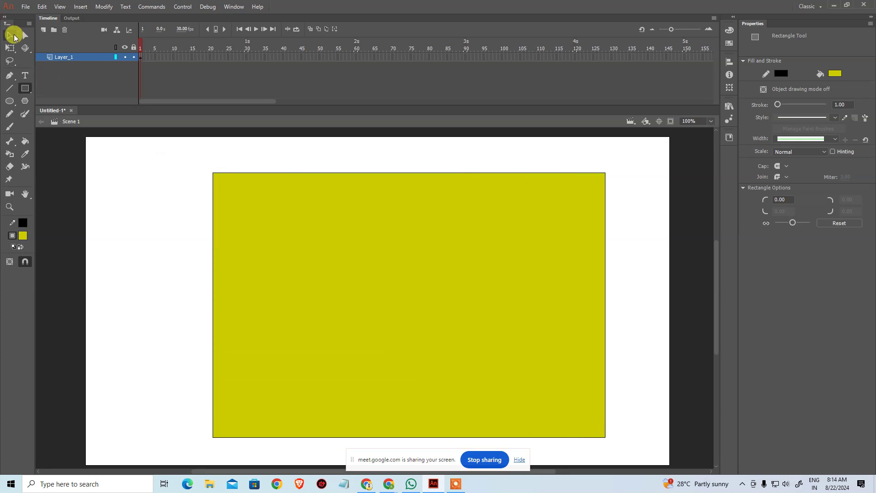
Centre the rectangle's fill and outline horizontally and vertically on the stage
click(14, 37)
double_click(419, 247)
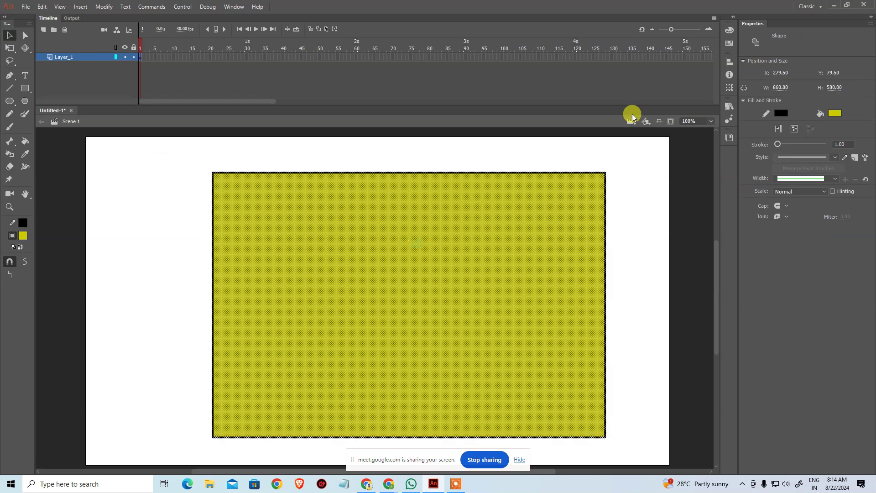
click(730, 62)
click(656, 78)
click(695, 78)
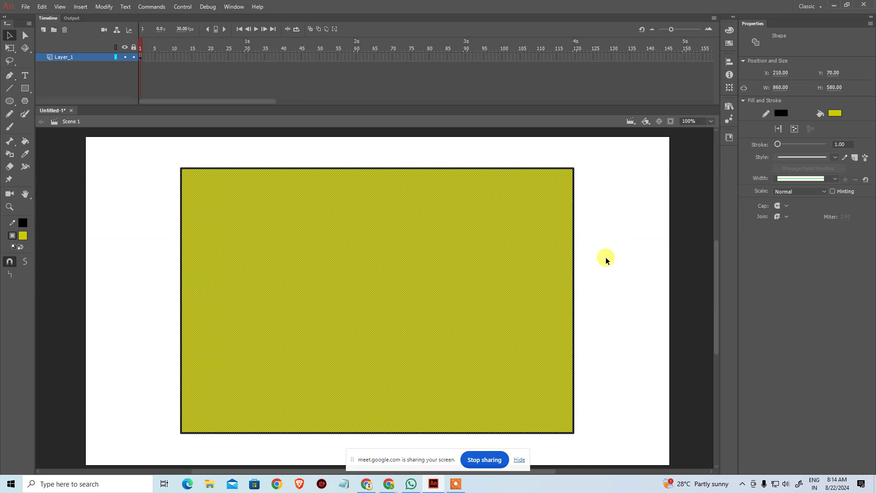
click(606, 259)
Copy the whole rectangle and paste it in place on a new layer above the original
scroll(423, 262, down, 1)
key(ctrl+minus)
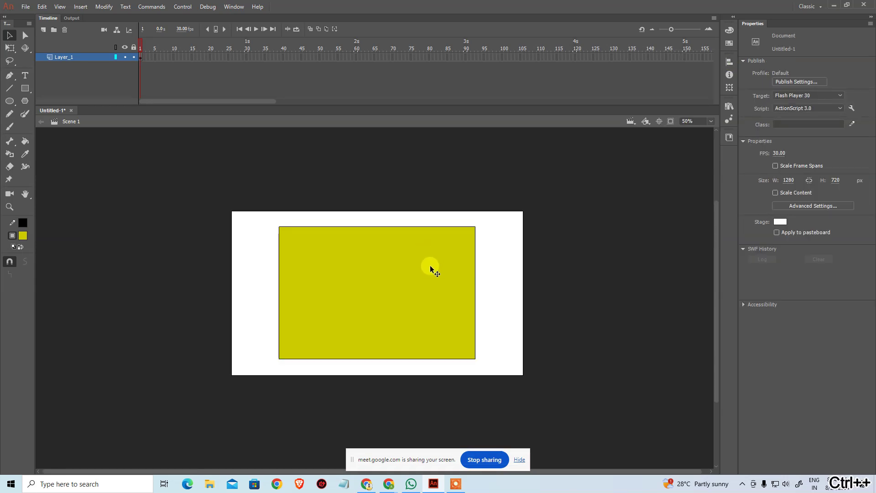
key(ctrl+plus)
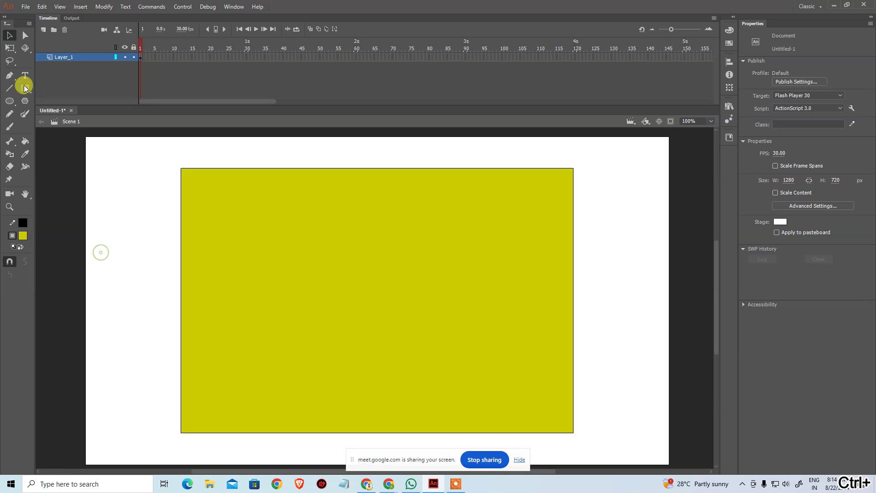
click(357, 277)
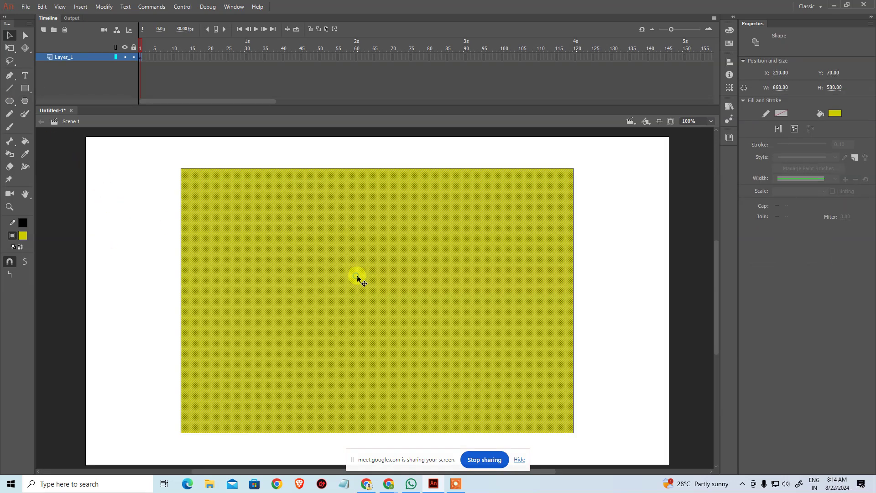
mouse_move(139, 154)
mouse_down()
mouse_move(456, 358)
mouse_move(609, 443)
mouse_up()
key(ctrl+c)
click(43, 29)
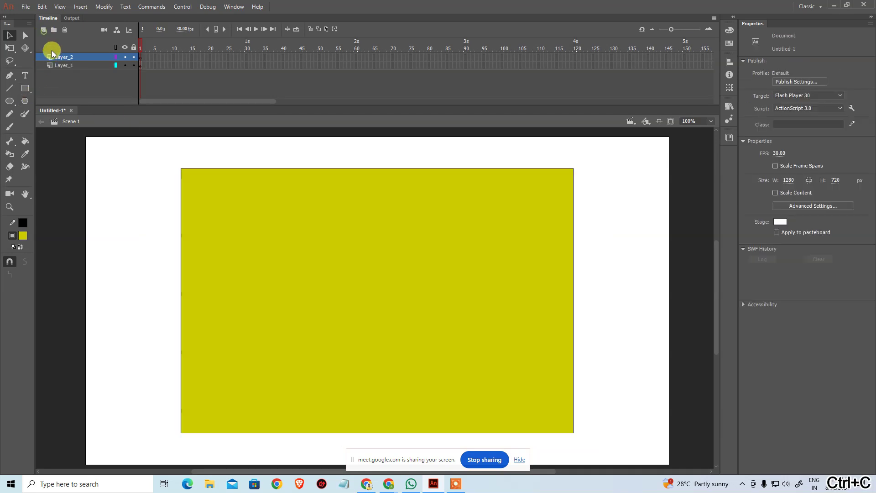
key(ctrl+shift+v)
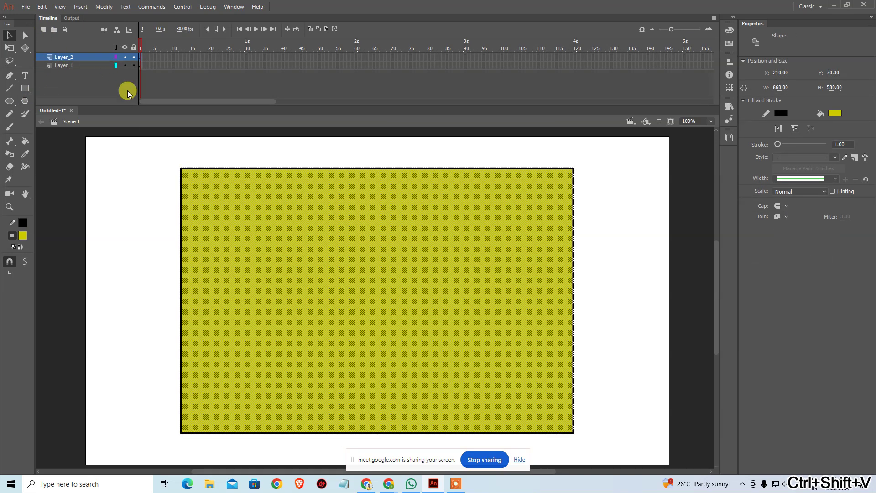
Narrow the copied rectangle from its right side to about 350 px wide and taper its right edge symmetrically into a left wall
click(114, 237)
click(406, 271)
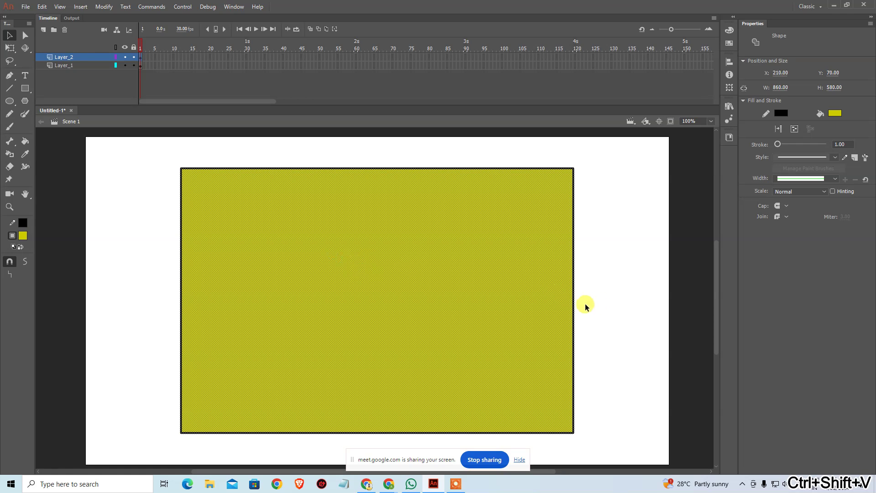
key(q)
drag(573, 292, 338, 272)
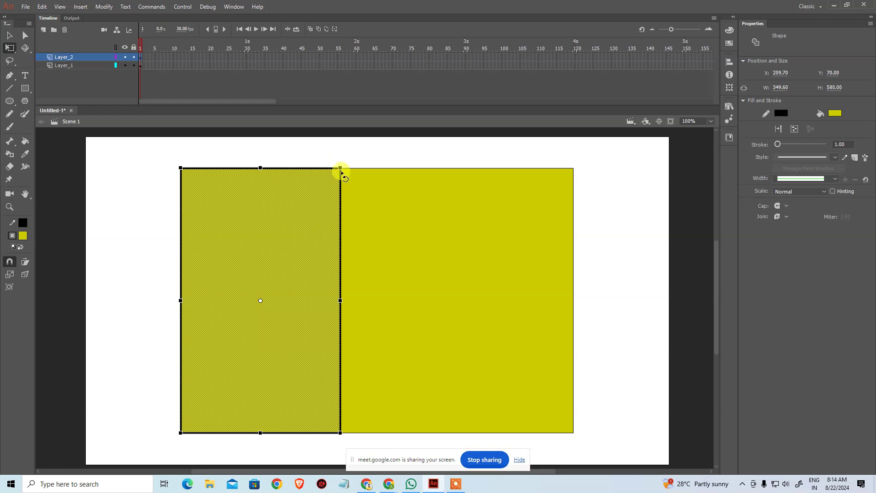
drag(342, 169, 340, 236)
click(6, 35)
click(122, 223)
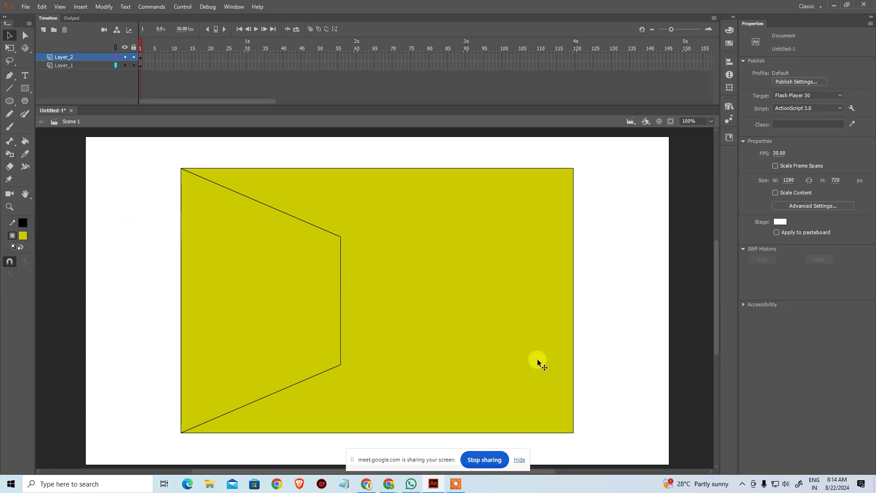
Recolour the fill of the tapered left wall to a darker mustard yellow using a custom colour
click(280, 274)
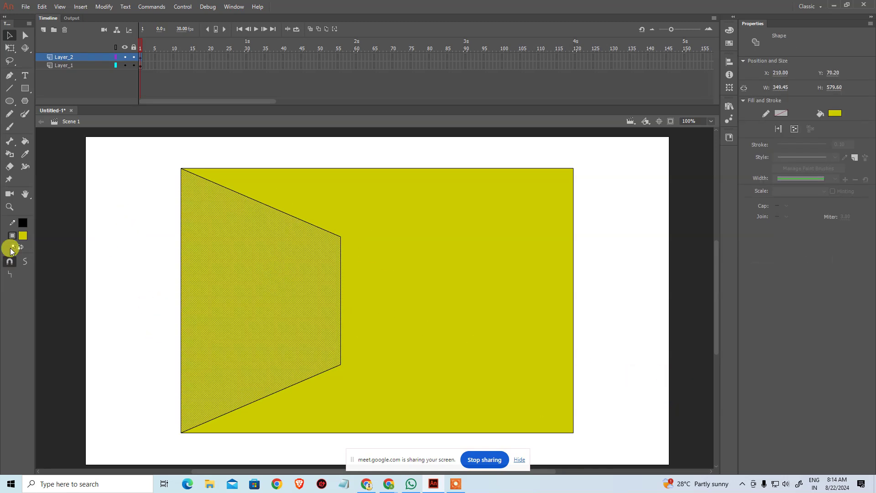
click(23, 235)
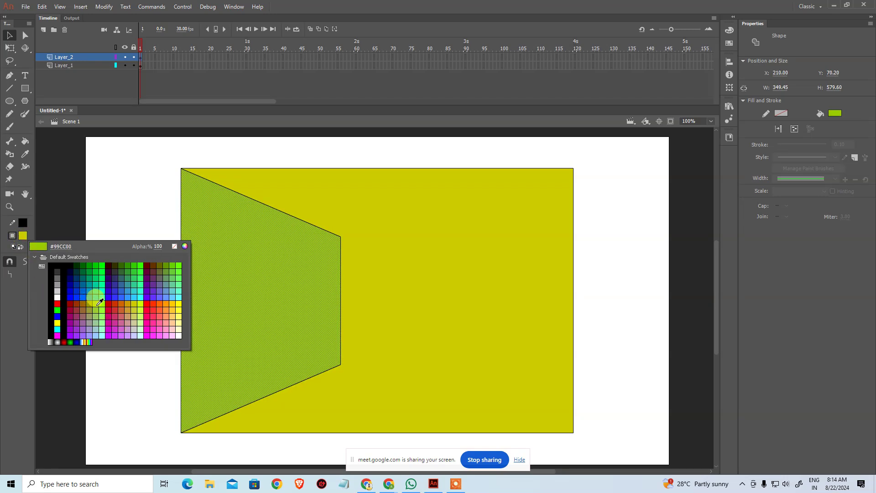
click(23, 237)
click(23, 237)
click(40, 246)
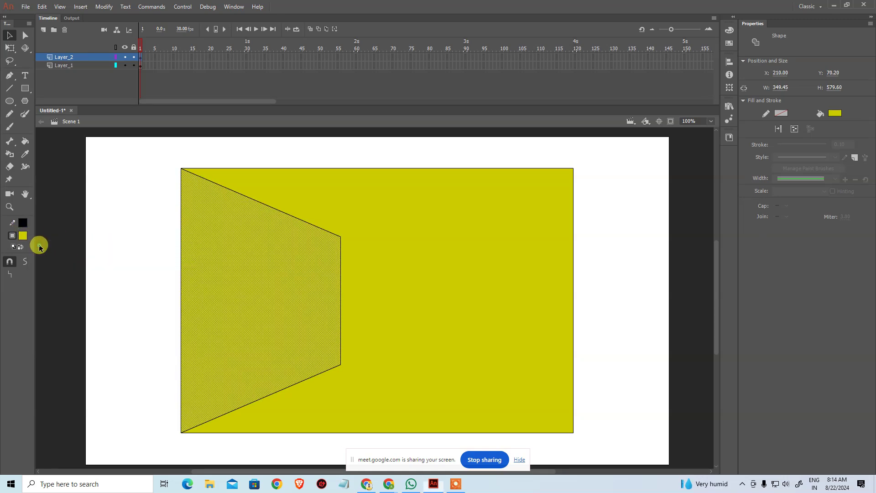
click(23, 237)
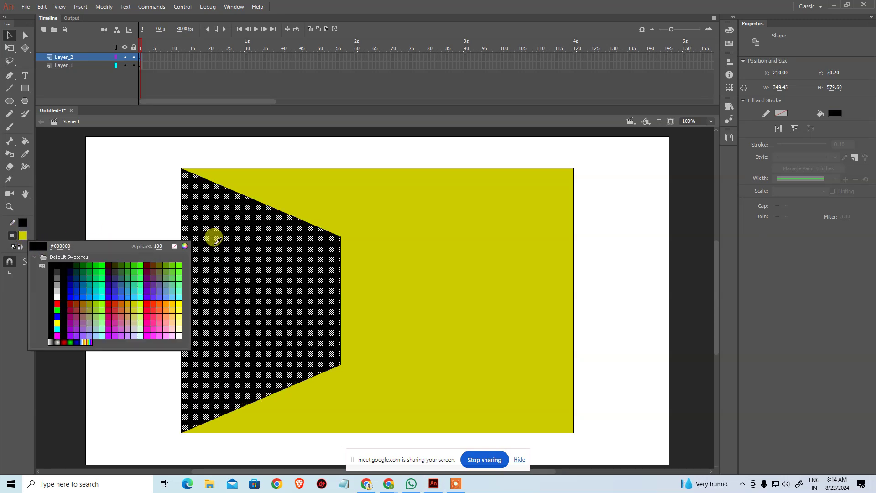
click(185, 246)
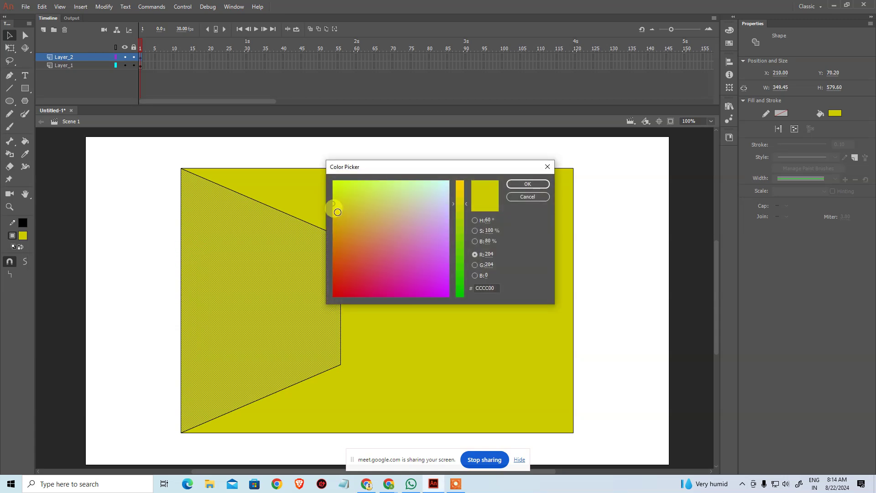
drag(335, 204, 333, 209)
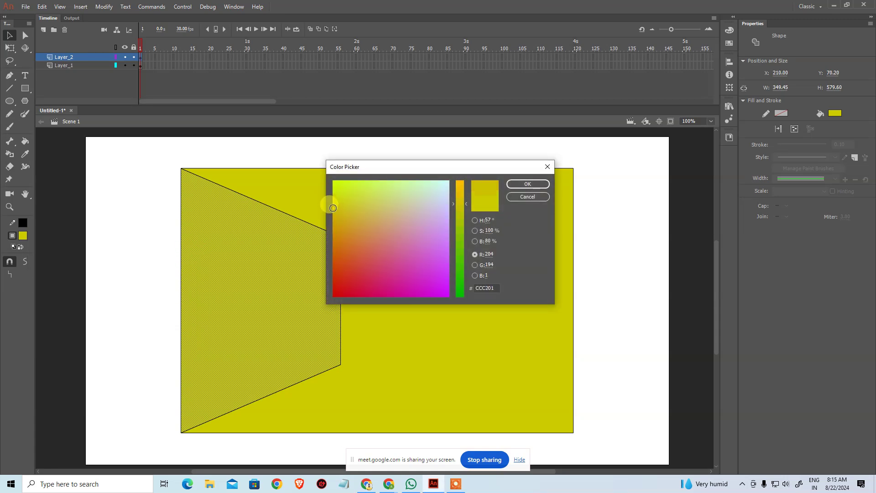
click(515, 181)
click(99, 208)
On a new layer, draw a mustard back wall about 510 by 280 px from the left wall's inner edge to the large rectangle's right edge
drag(318, 277, 247, 257)
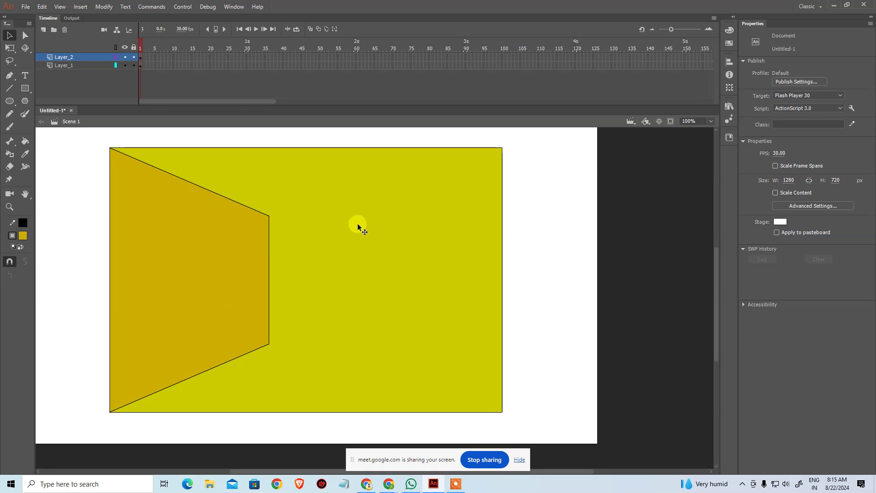
click(139, 223)
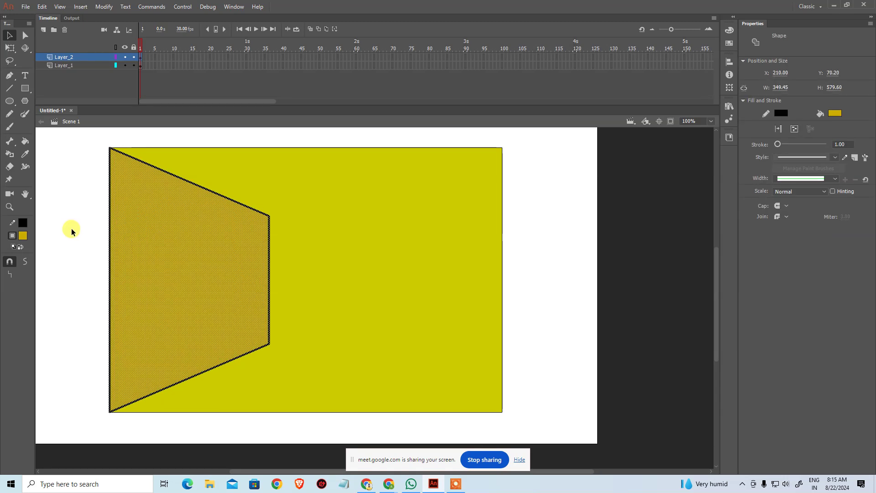
click(71, 229)
click(25, 88)
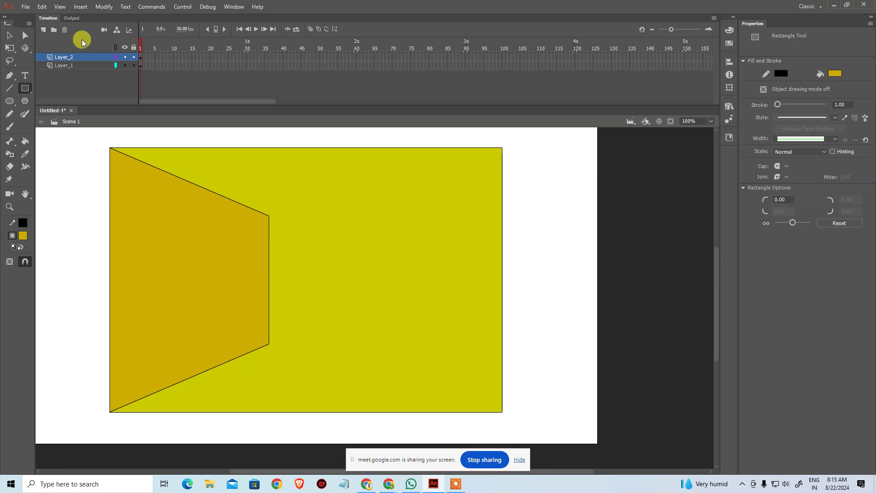
click(44, 29)
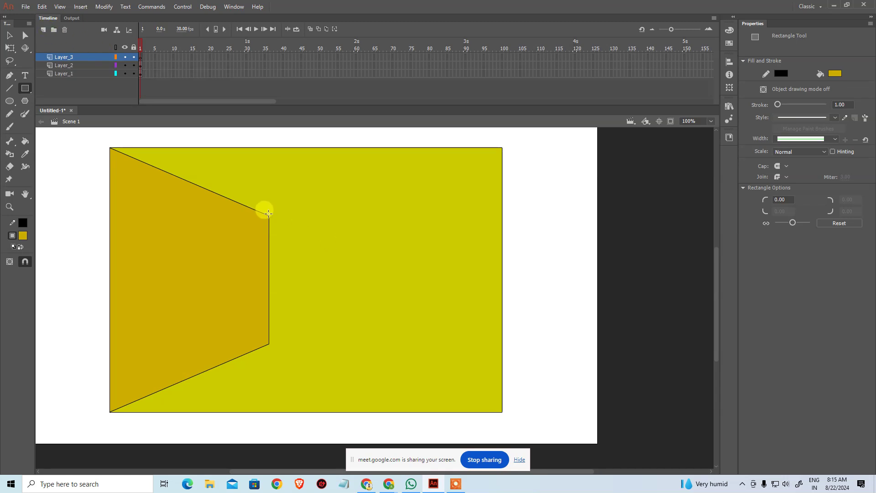
drag(270, 215, 501, 342)
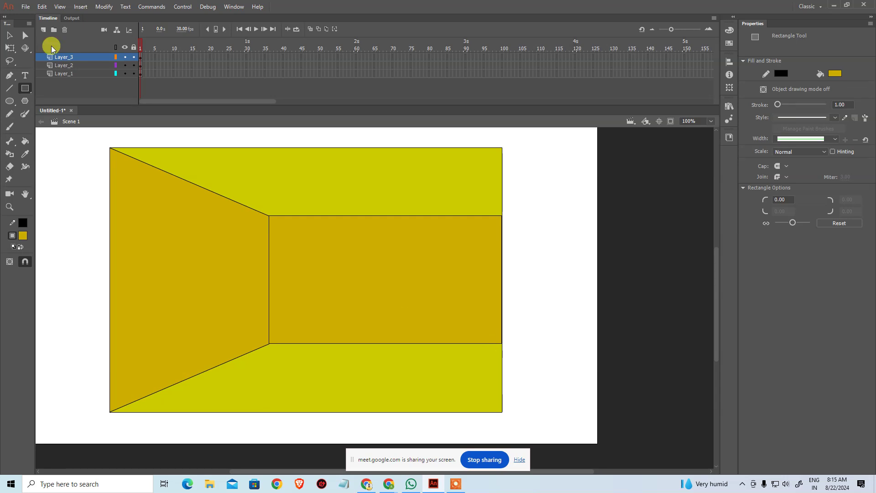
Change the fill of the large rectangle behind the walls to light grey for the ceiling and floor
click(7, 39)
click(332, 265)
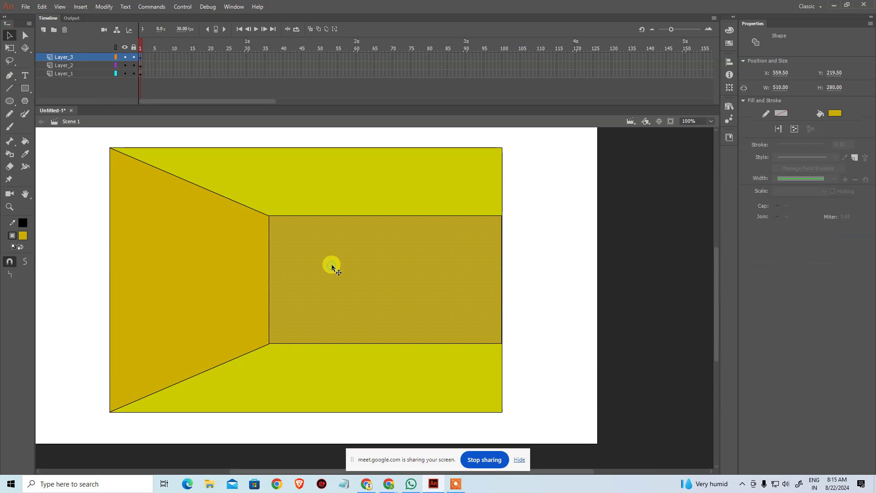
ctrl+click(309, 289)
mouse_move(343, 168)
mouse_down()
mouse_move(336, 282)
mouse_move(324, 131)
mouse_move(334, 190)
mouse_up()
key(ctrl+minus)
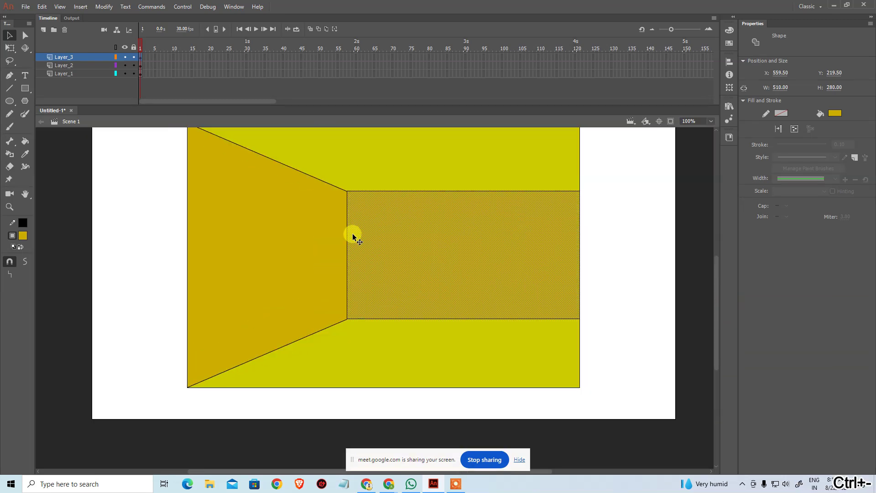
click(655, 268)
drag(583, 266, 350, 331)
click(345, 402)
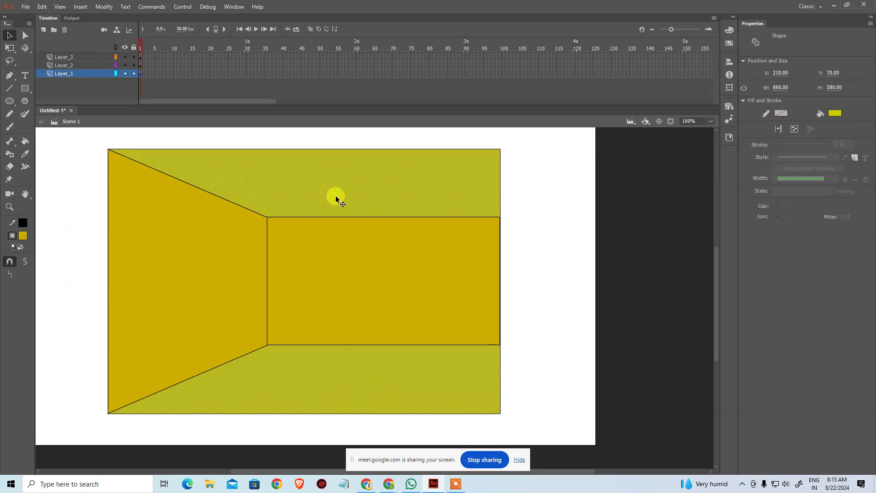
click(574, 165)
click(427, 174)
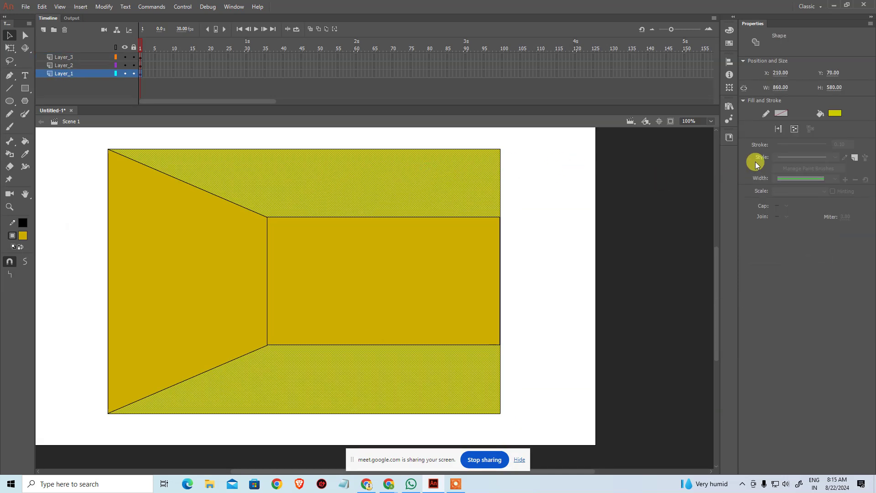
click(835, 113)
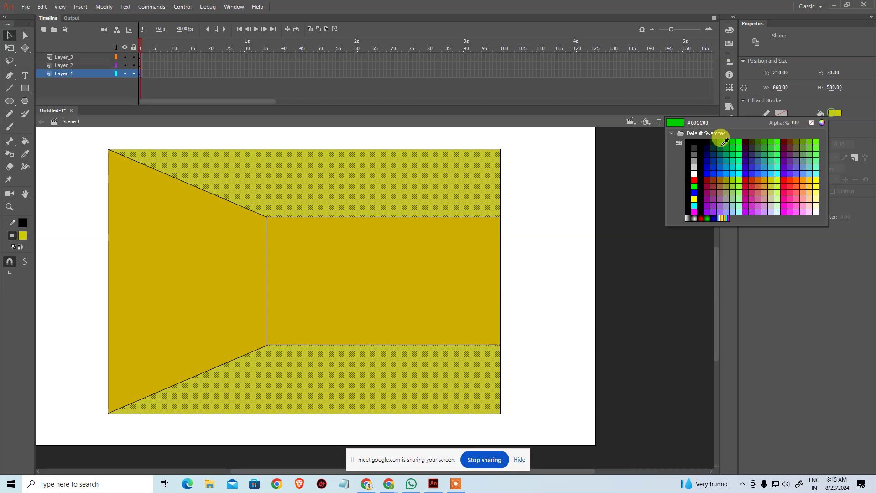
click(696, 164)
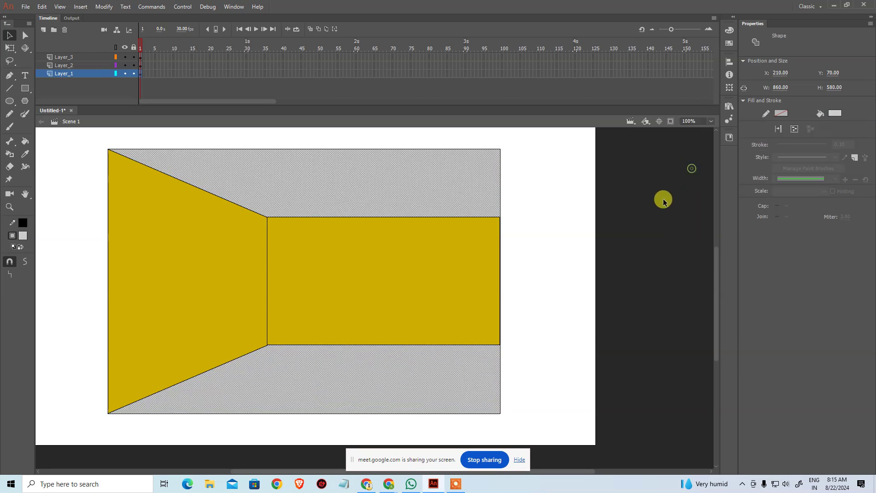
click(634, 227)
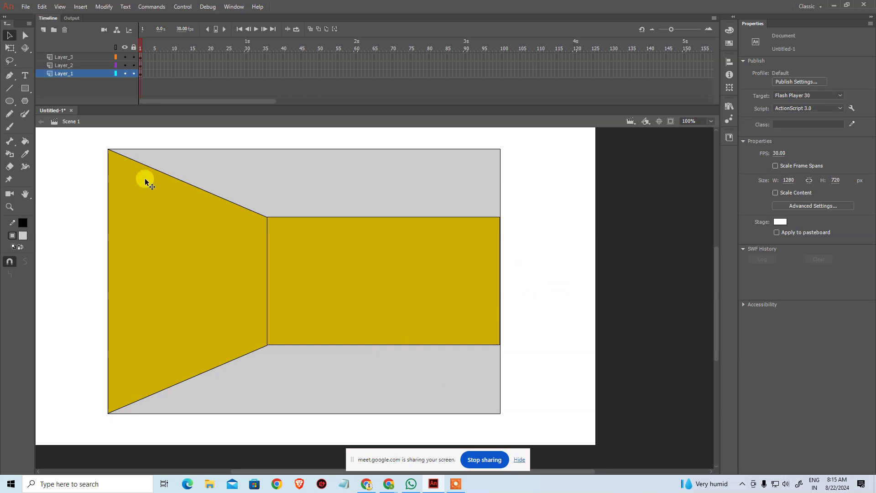
Select all the room shapes and scale them together about their centre to cover the stage, about 1279 by 721 px
key(ctrl+minus)
drag(190, 157, 495, 399)
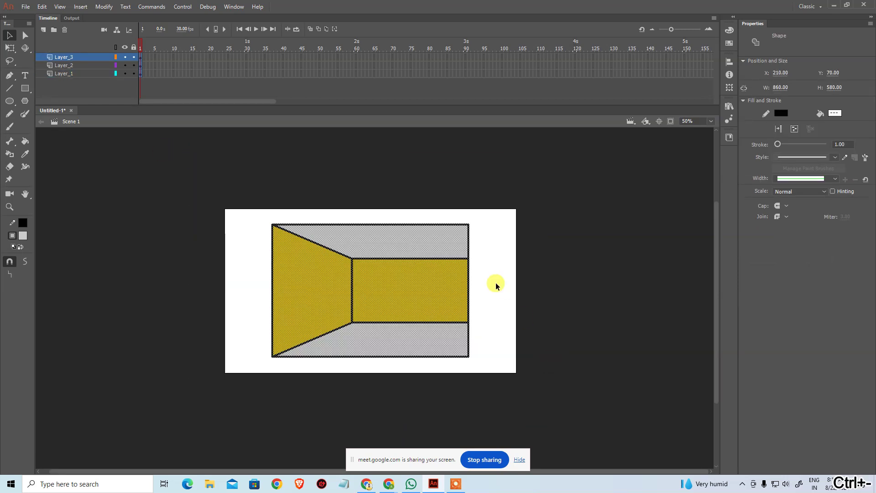
key(q)
drag(469, 289, 517, 291)
drag(371, 225, 370, 210)
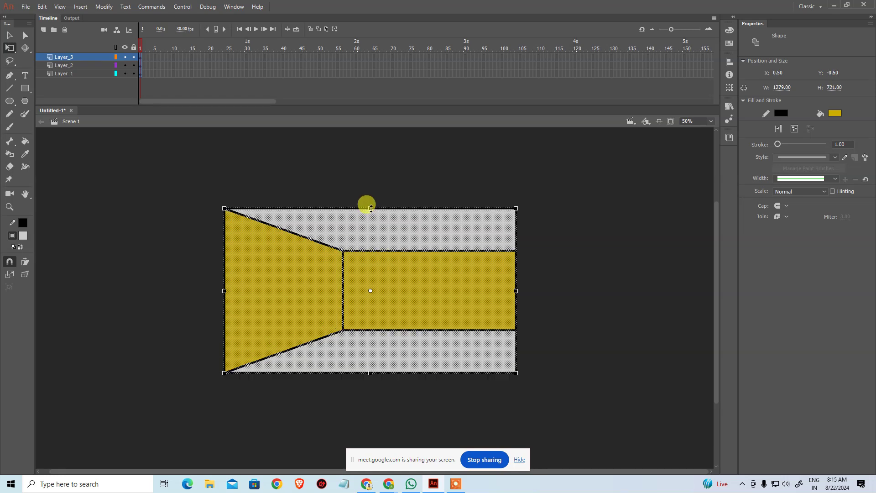
click(390, 165)
scroll(567, 260, down, 2)
key(ctrl+space)
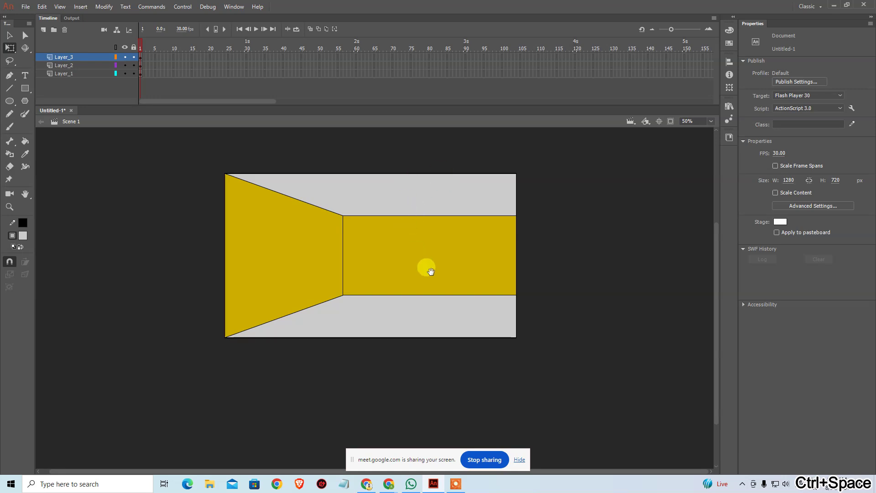
click(364, 241)
drag(377, 263, 319, 172)
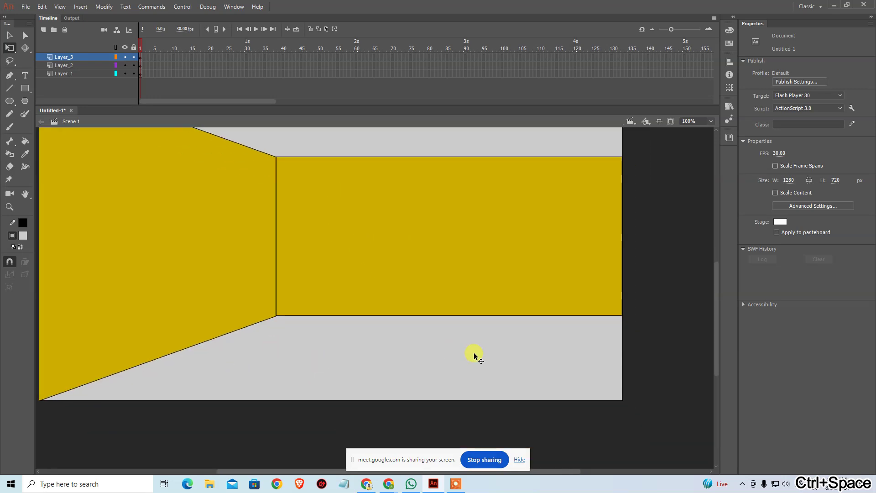
drag(313, 319, 367, 345)
drag(473, 313, 437, 285)
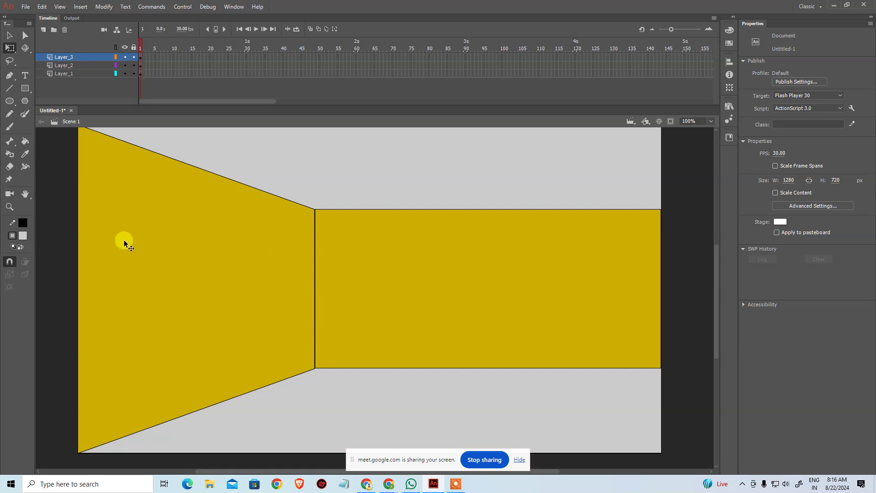
click(25, 88)
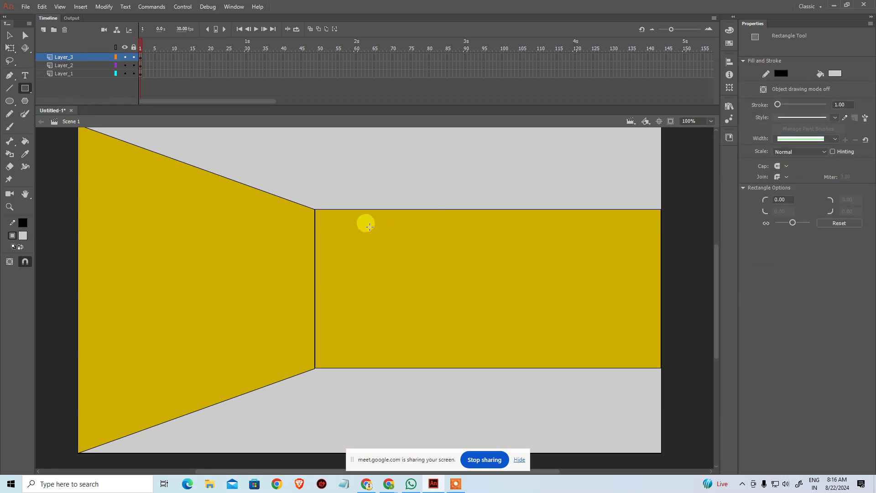
drag(411, 147, 566, 209)
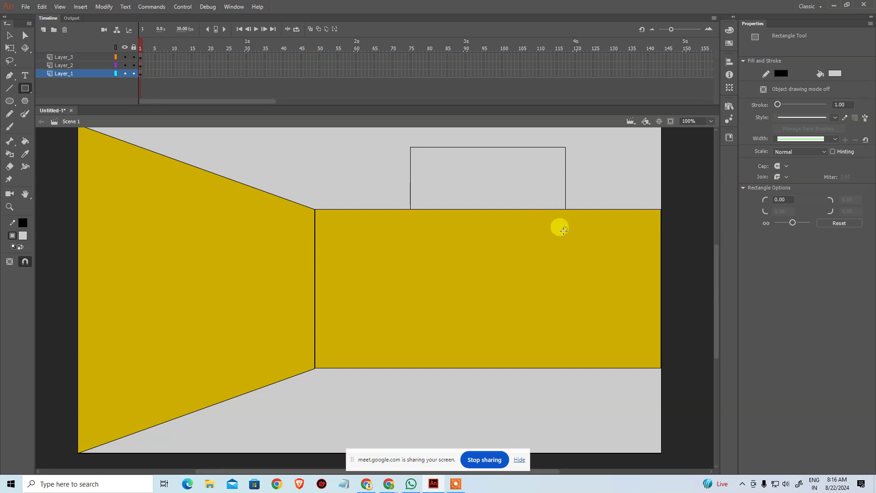
key(ctrl+z)
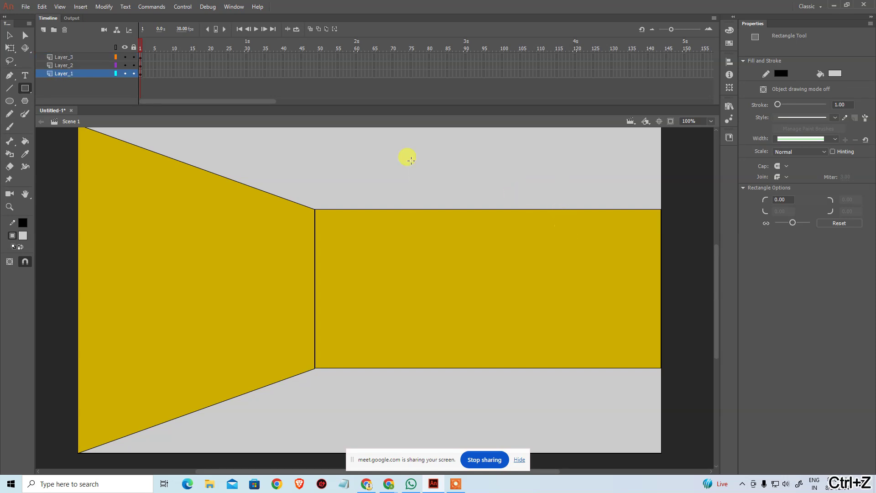
Add a new layer above the others and draw a light grey rectangle about 300 by 160 px on the back wall
click(62, 58)
click(43, 30)
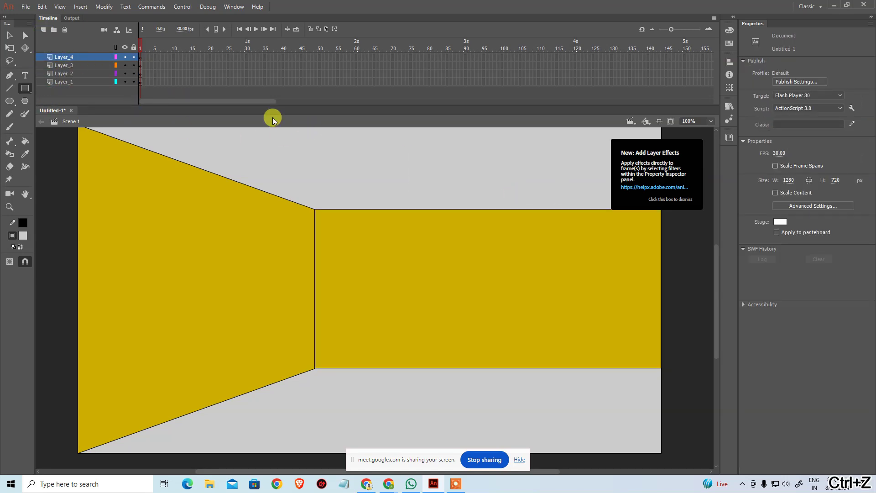
drag(392, 243, 529, 316)
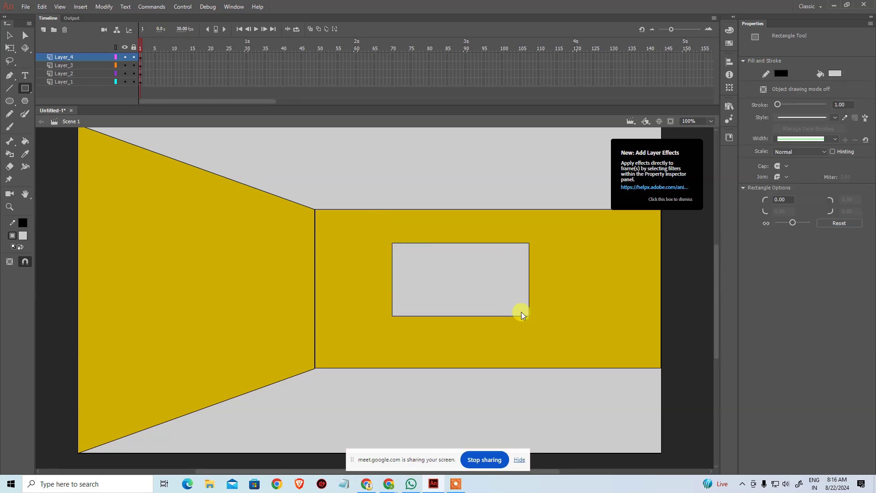
Delete the light grey rectangle on the back wall, including its outline
click(9, 39)
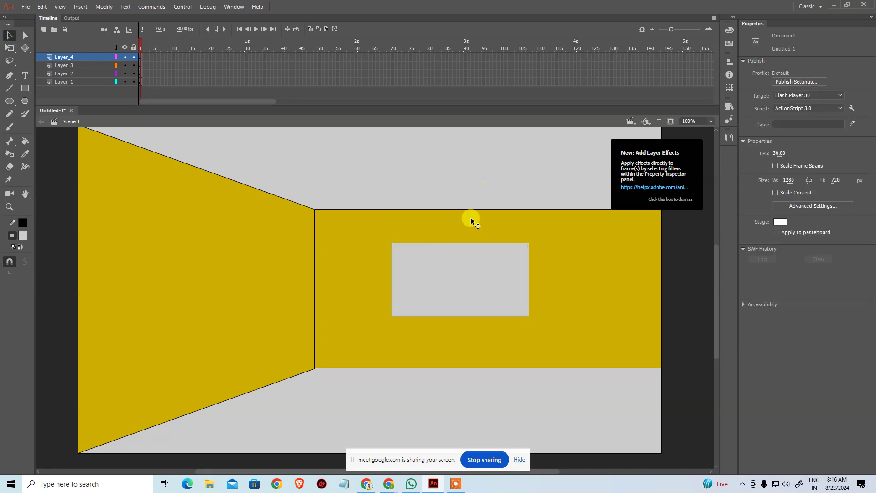
double_click(467, 273)
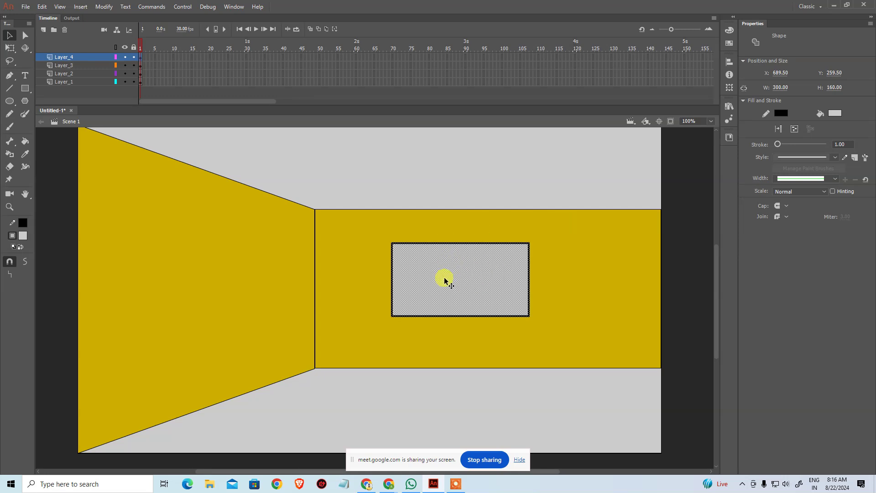
click(683, 208)
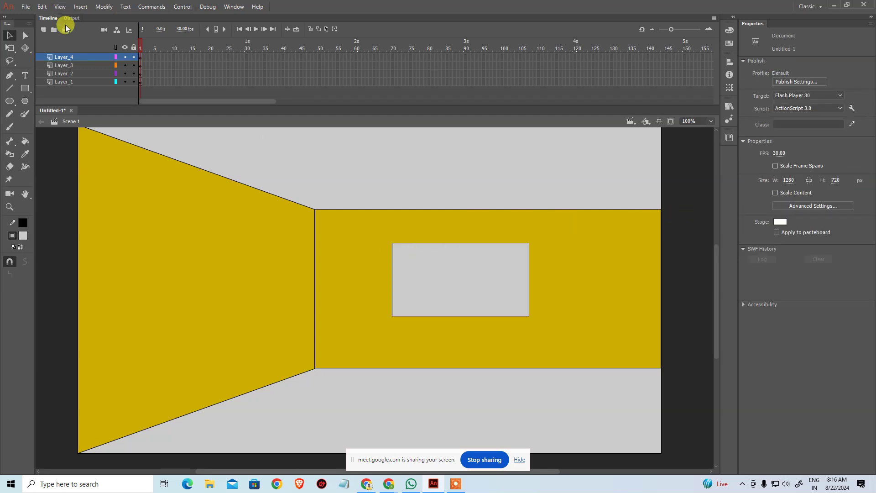
double_click(451, 270)
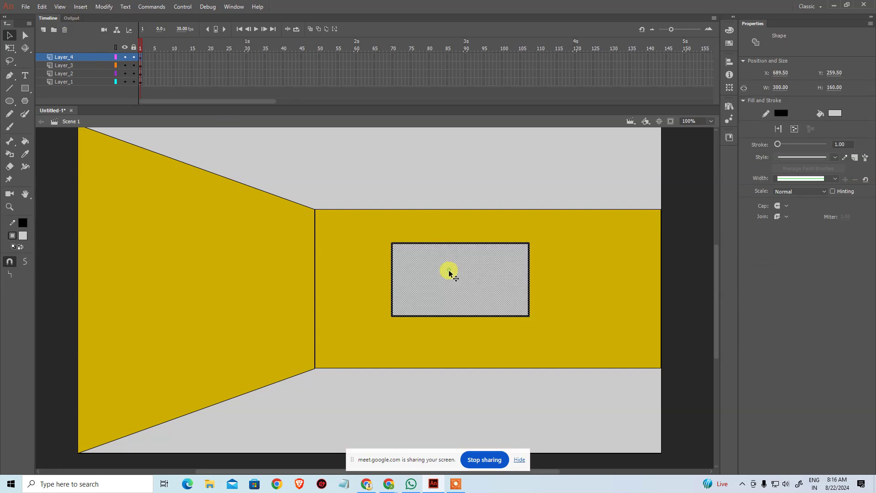
key(Delete)
Start importing an image to the stage and look through the Desktop folder for a picture
click(24, 7)
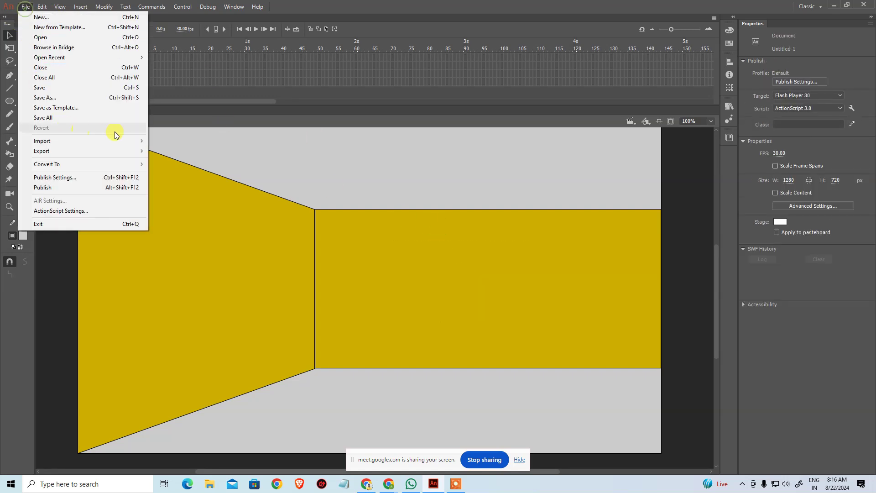
mouse_move(114, 141)
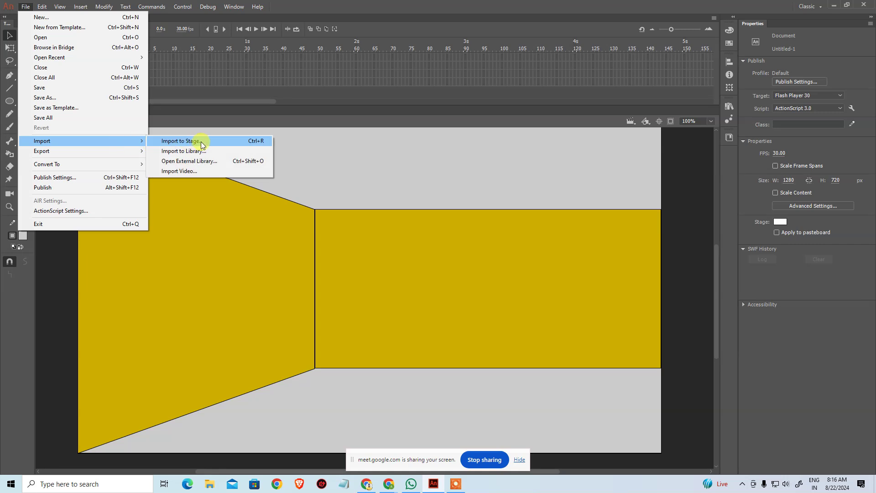
click(202, 142)
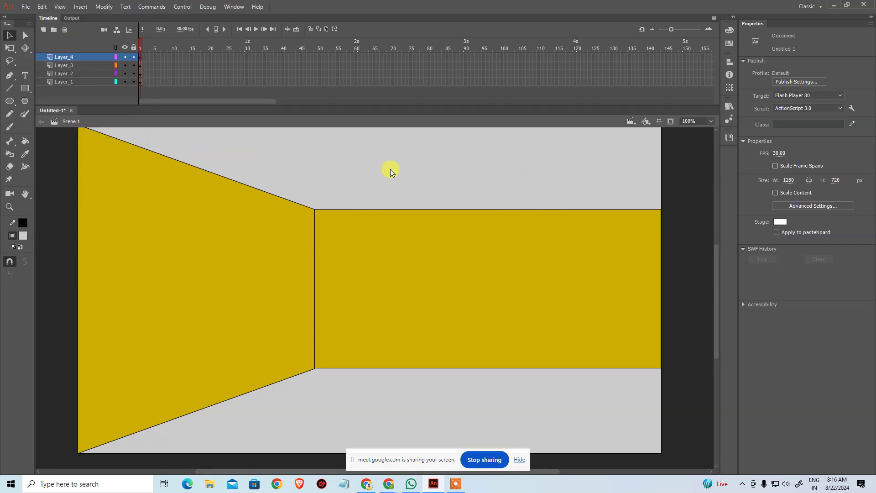
click(221, 124)
scroll(434, 190, down, 1)
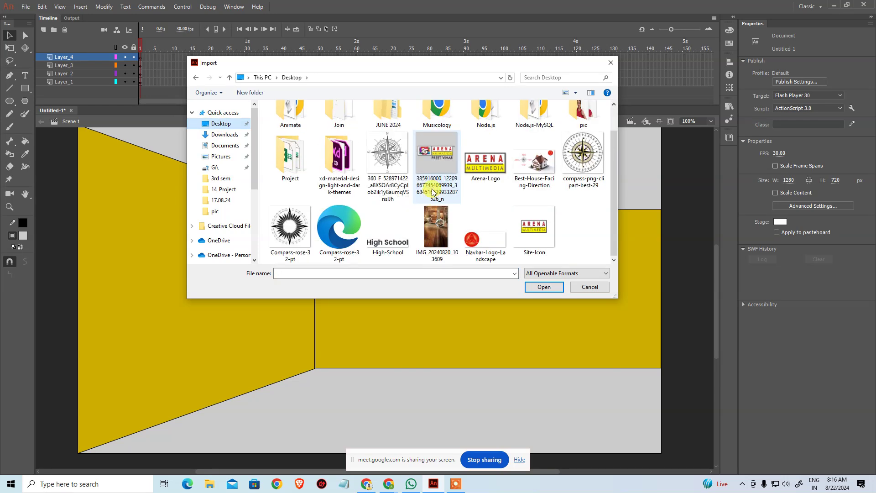
scroll(388, 205, up, 1)
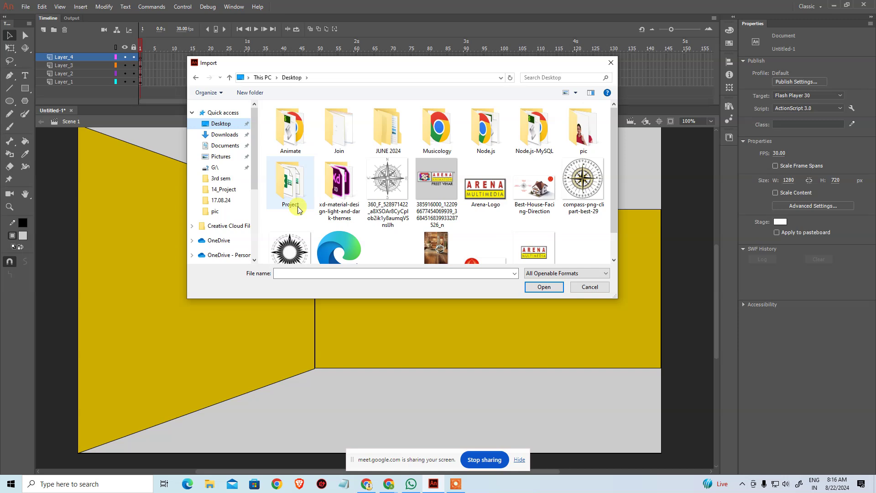
scroll(288, 172, down, 1)
scroll(229, 247, down, 2)
scroll(231, 242, down, 2)
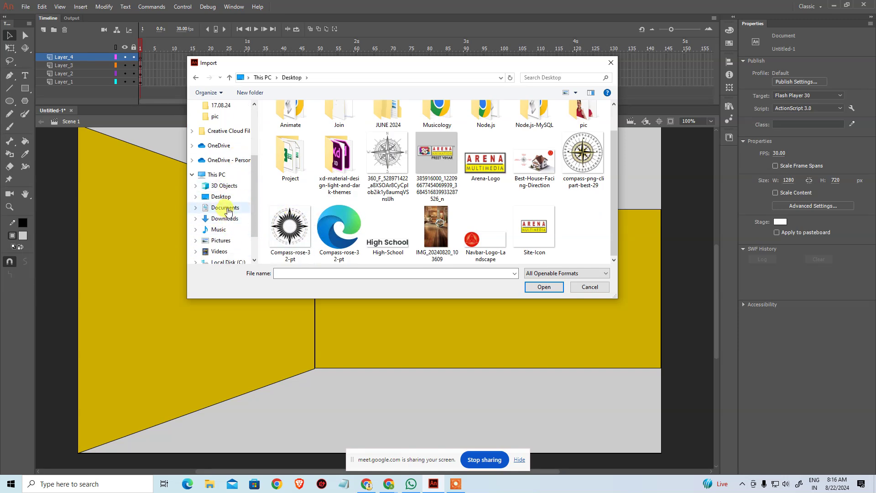
Import only img7 from C:\Windows\Web\Wallpaper\Flowers to the stage, without the rest of the image sequence
click(235, 242)
scroll(336, 192, down, 3)
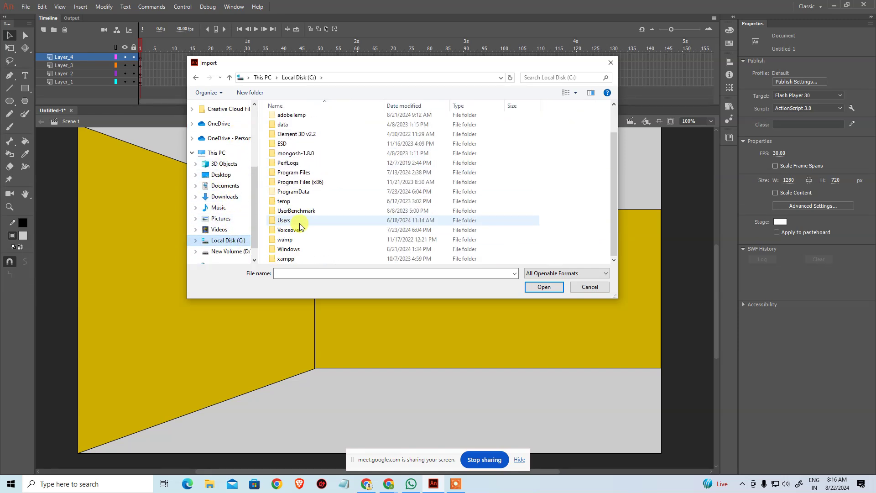
click(290, 252)
double_click(291, 252)
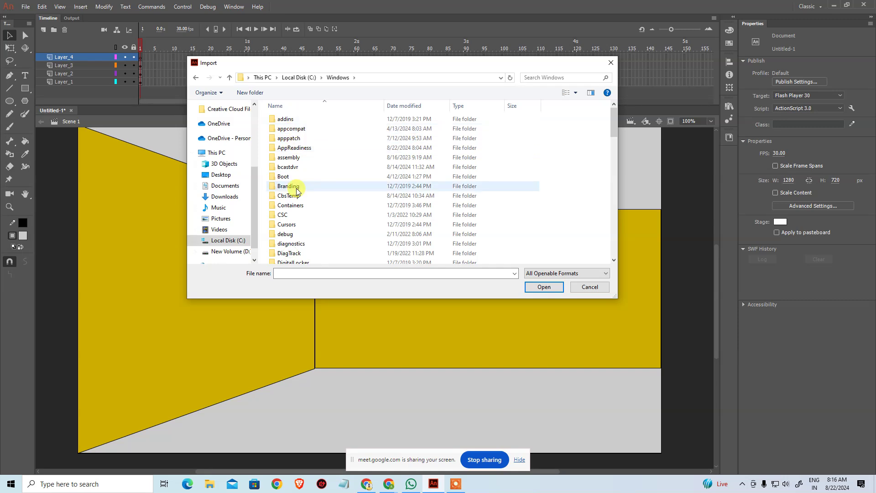
key(w)
double_click(288, 252)
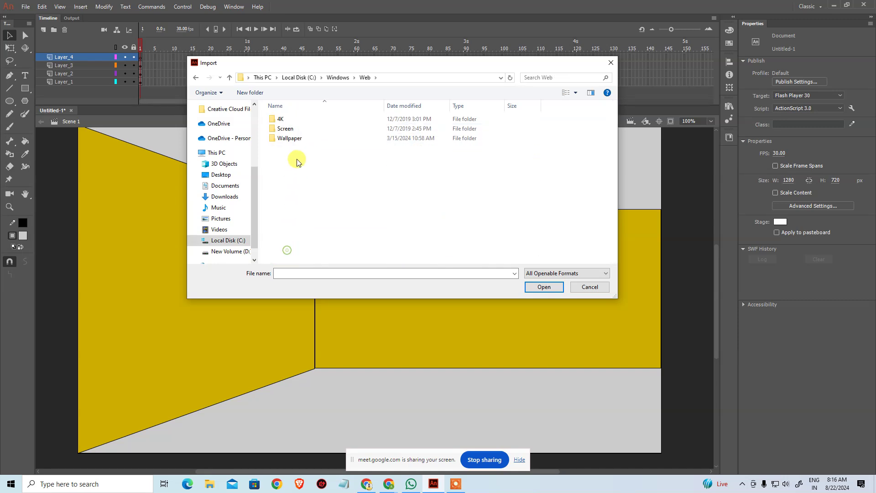
double_click(289, 138)
double_click(295, 121)
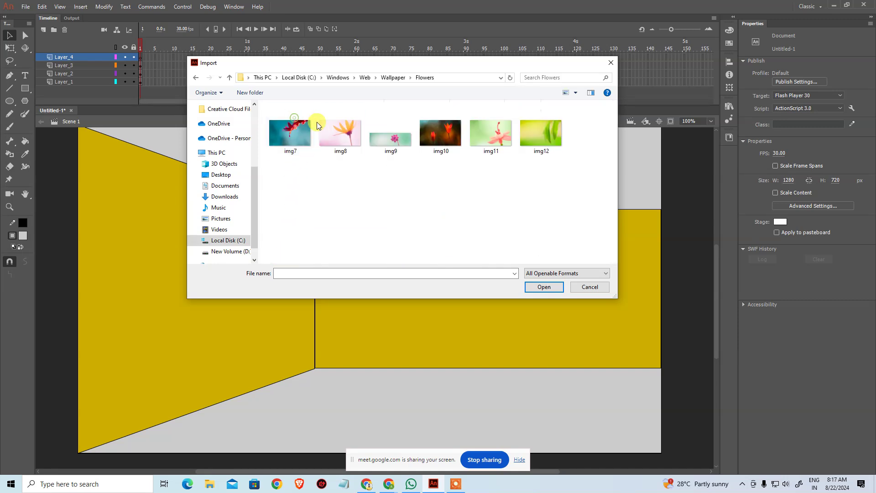
click(296, 151)
click(553, 290)
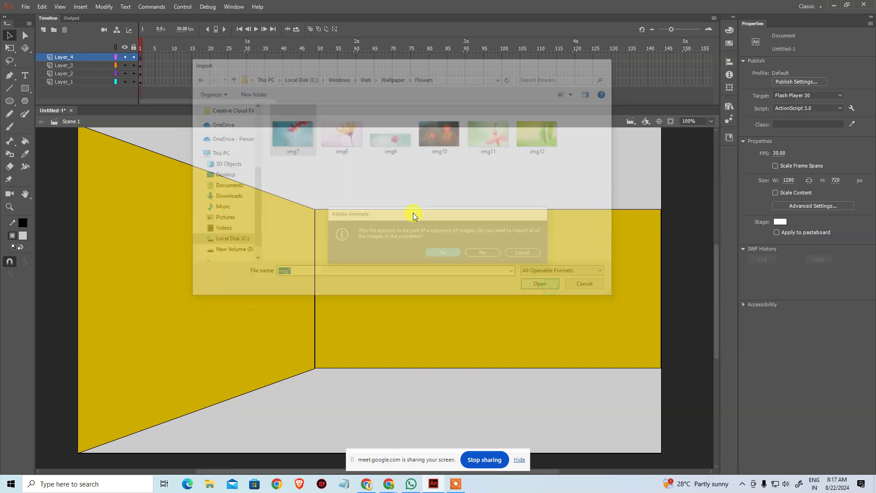
click(480, 252)
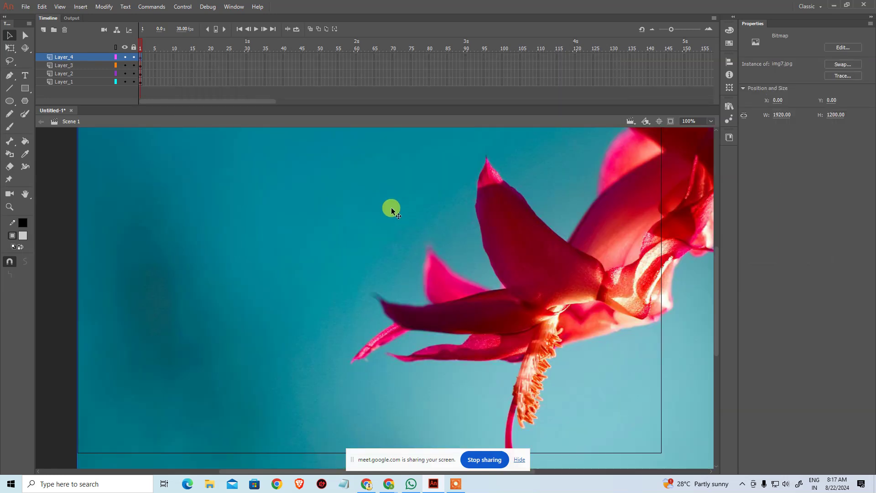
Shrink the imported flower image proportionally to about 387 by 242 px and place it on the room's back wall
key(ctrl+minus)
key(ctrl+minus)
key(q)
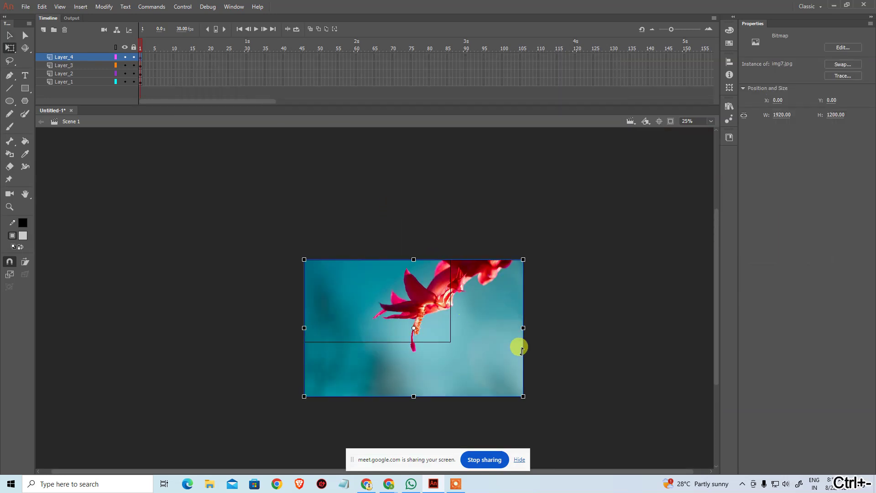
mouse_move(523, 396)
mouse_down()
mouse_move(438, 335)
mouse_move(409, 295)
mouse_up()
key(ctrl+z)
key(ctrl+plus)
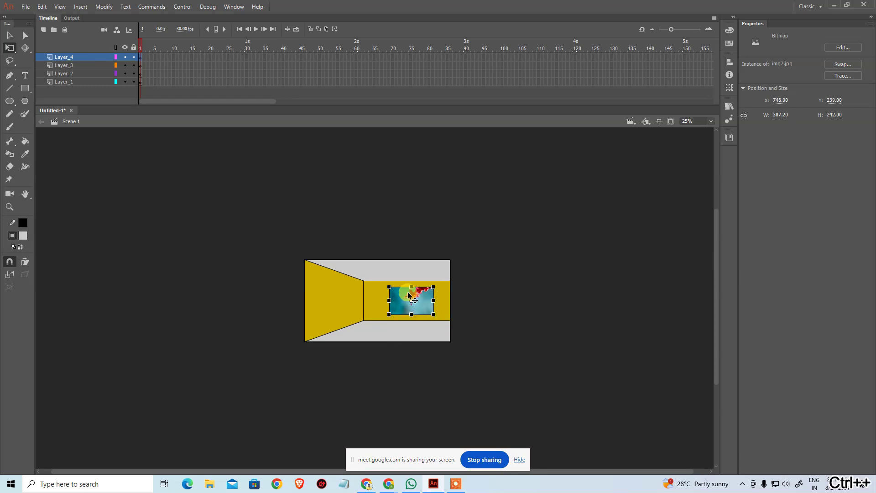
key(ctrl+plus)
drag(359, 286, 418, 289)
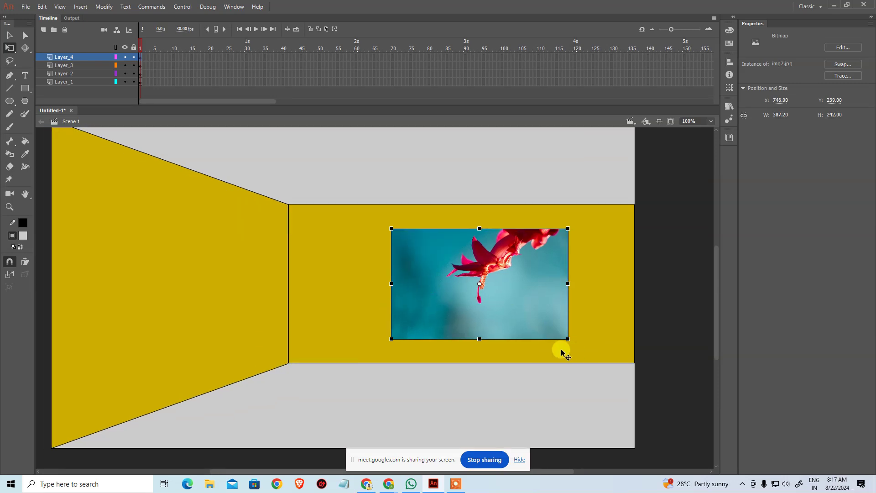
drag(569, 338, 552, 327)
key(ctrl+z)
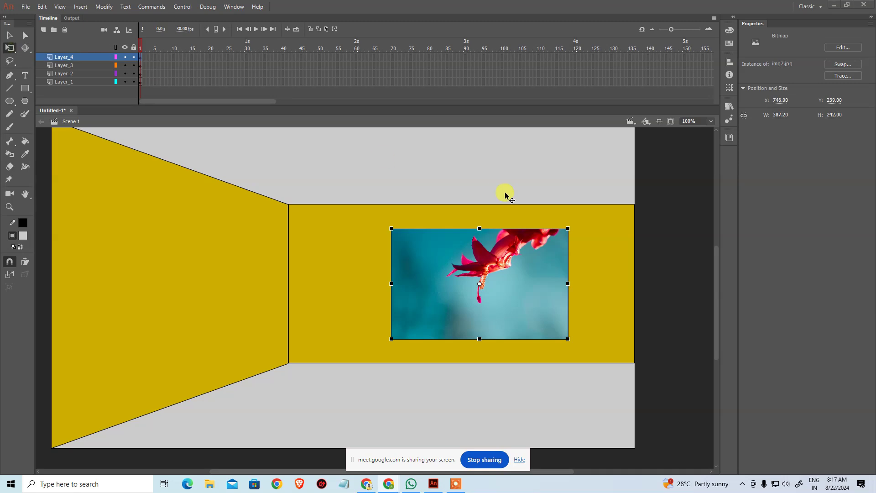
Scale the flower image to 75% twice with Scale and Rotate, down to about 218 by 136 px
key(ctrl+alt+s)
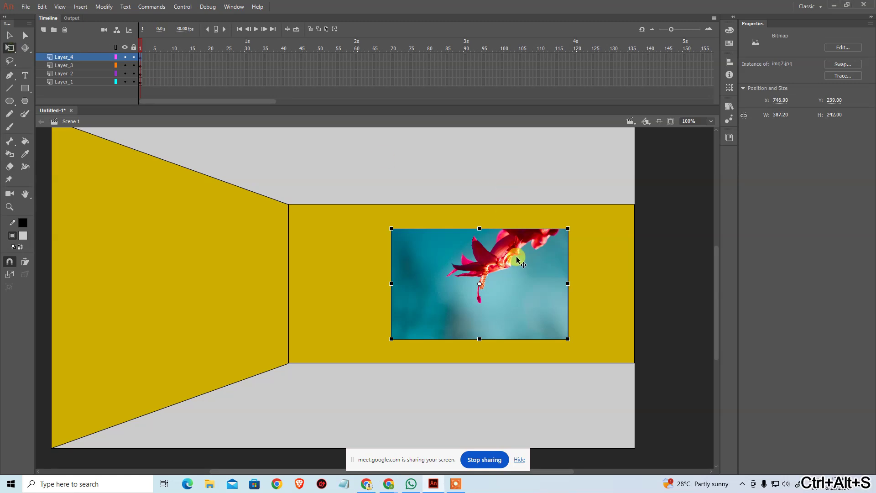
click(626, 258)
click(490, 259)
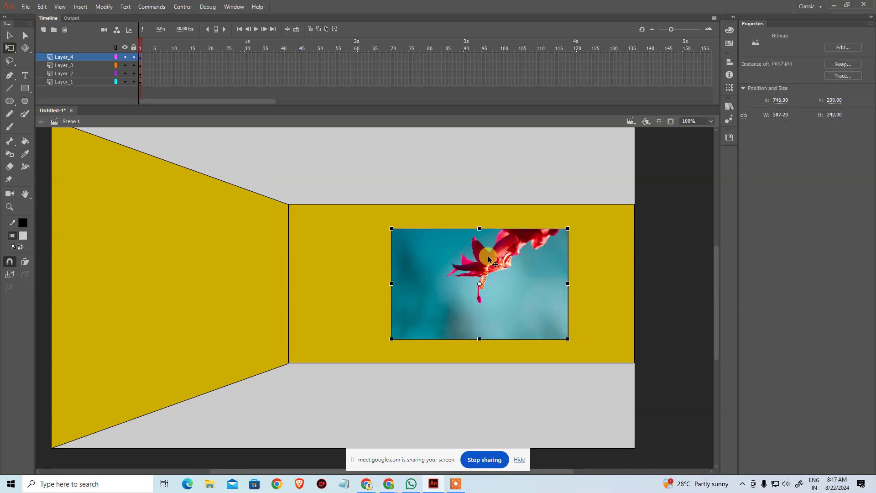
key(ctrl+alt+s)
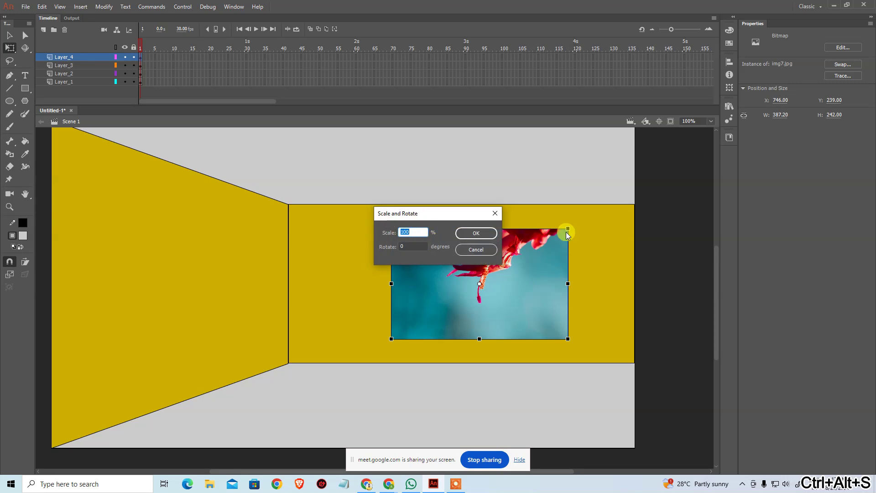
text(75)
key(Return)
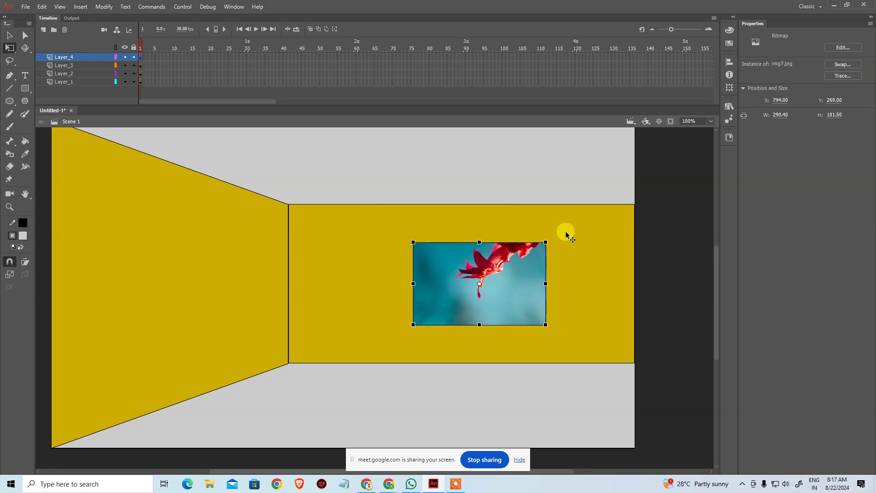
key(ctrl+alt+s)
key(Return)
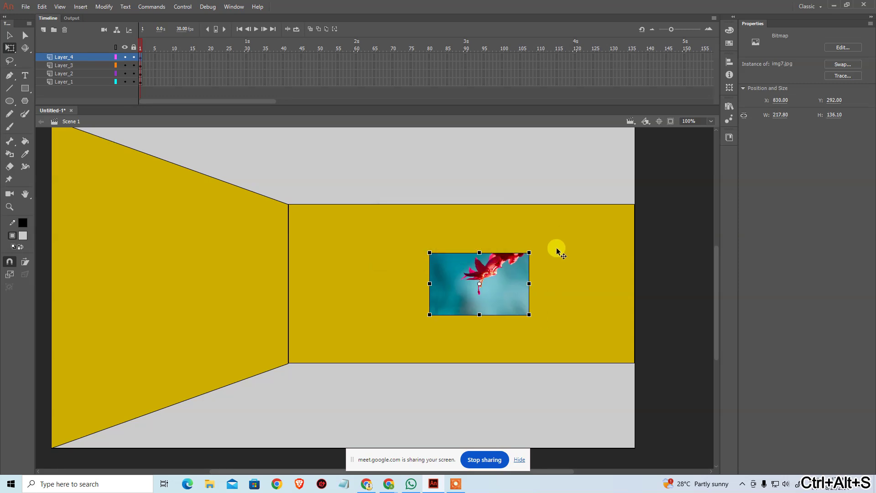
Convert the flower image to a Movie Clip symbol with the default name and deselect it
click(648, 247)
click(512, 270)
right_click(514, 270)
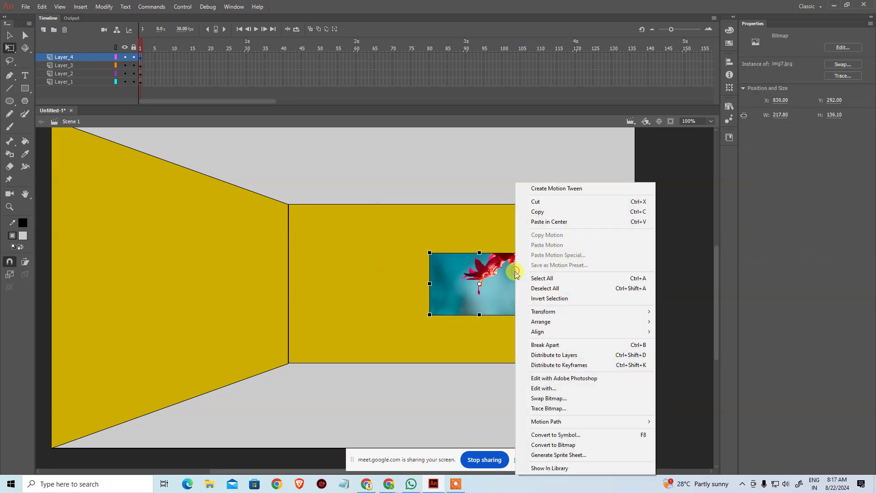
click(604, 437)
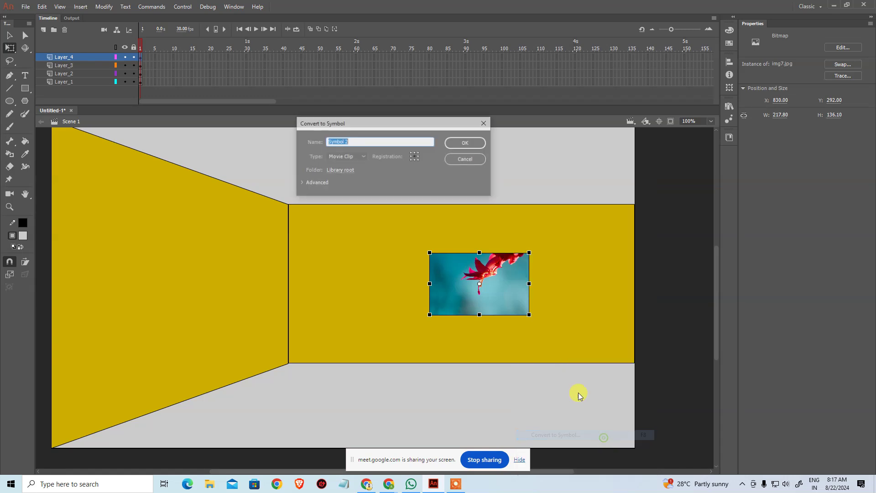
click(459, 142)
click(669, 228)
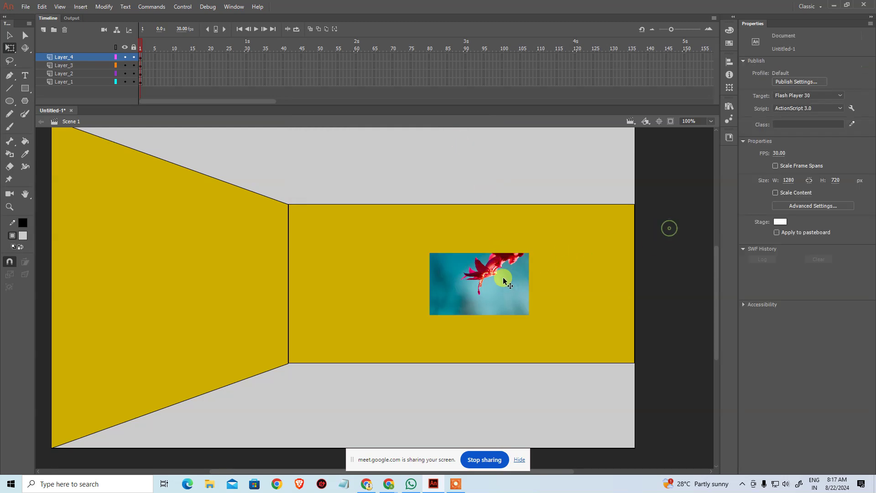
Rotate the flower movie clip in 3D about its vertical axis so its right edge recedes
click(492, 287)
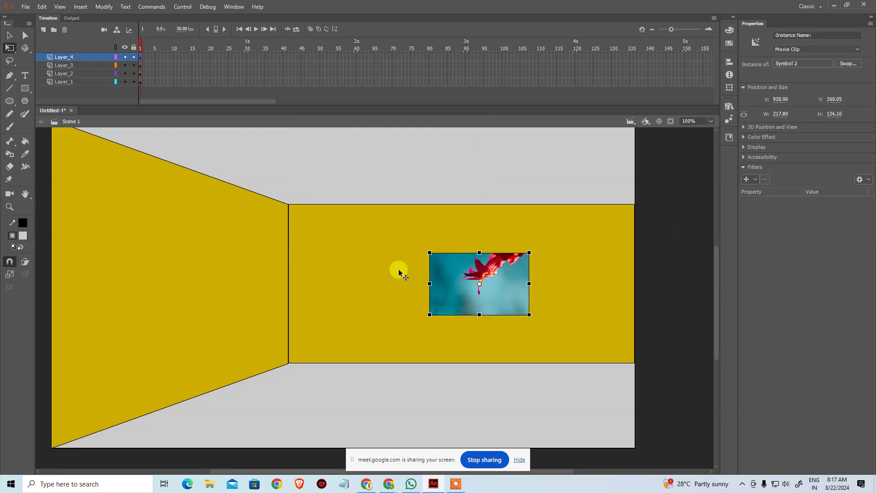
click(25, 47)
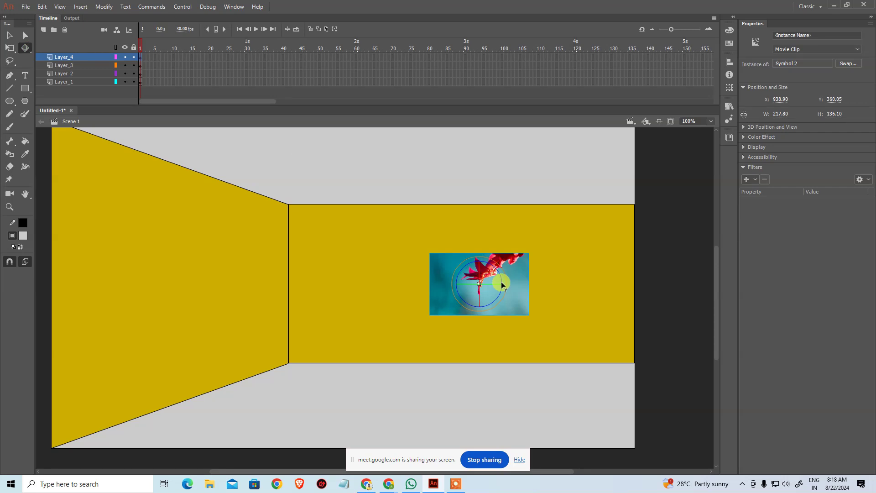
mouse_move(501, 284)
mouse_down()
mouse_move(501, 294)
mouse_move(504, 275)
mouse_up()
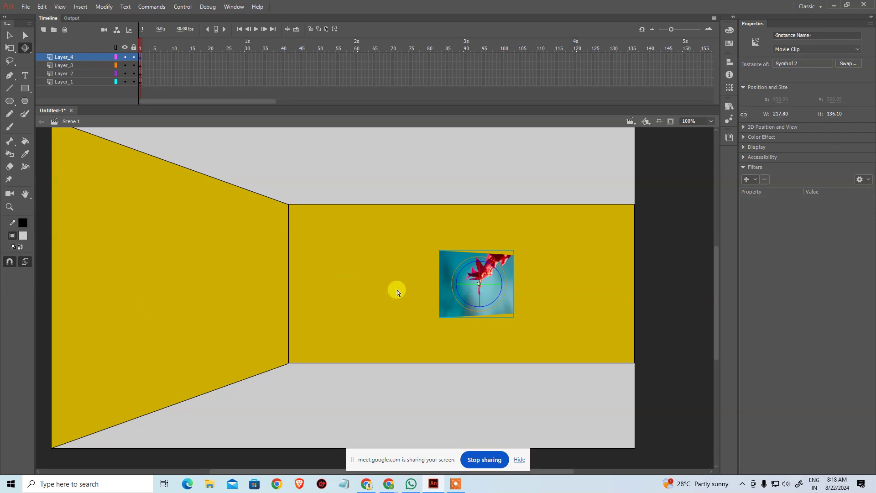
Move the flower movie clip with the 3D Translation tool from the back wall onto the middle of the left wall
click(28, 53)
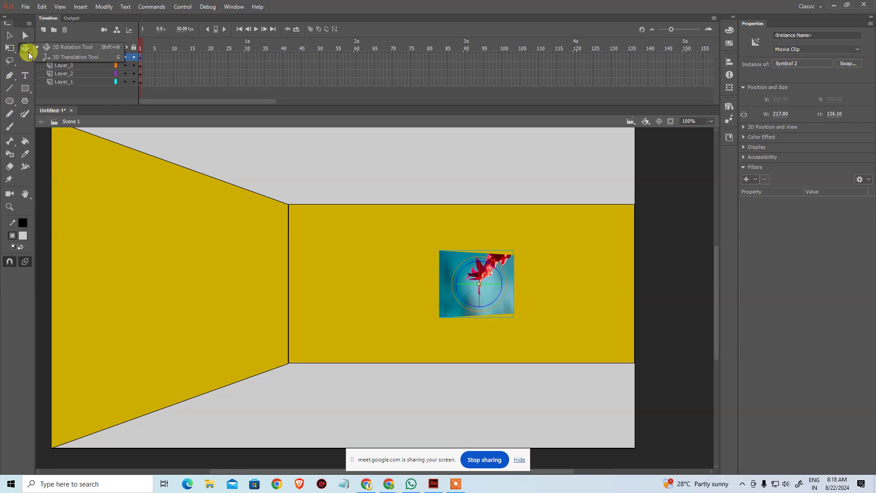
click(60, 56)
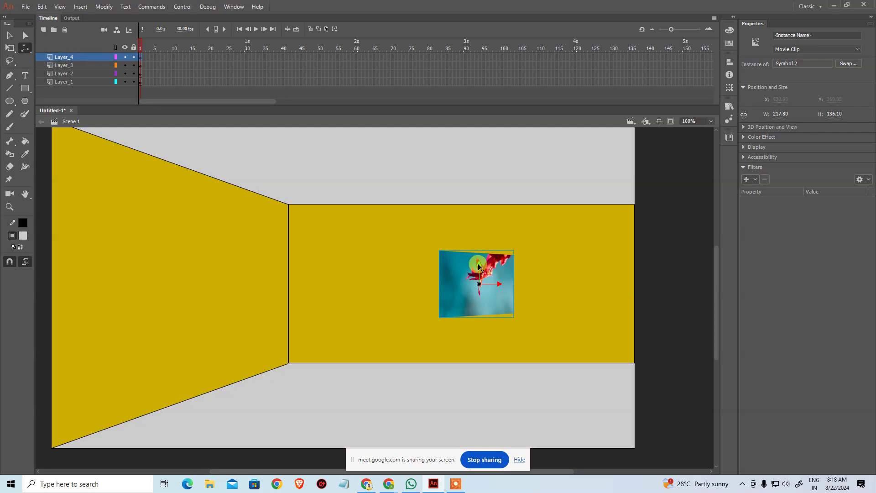
drag(479, 266, 203, 271)
click(498, 287)
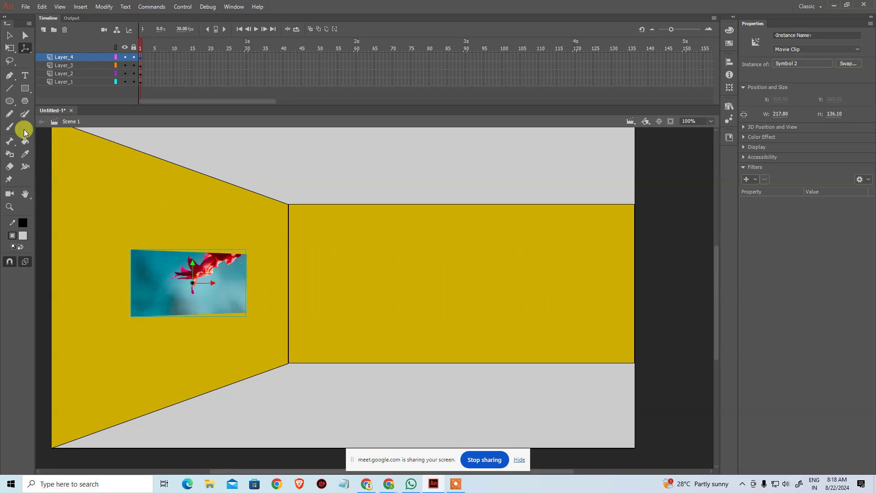
Rotate the flower picture further about its vertical axis in 3D to follow the left wall's perspective, and deselect it
drag(26, 45, 40, 44)
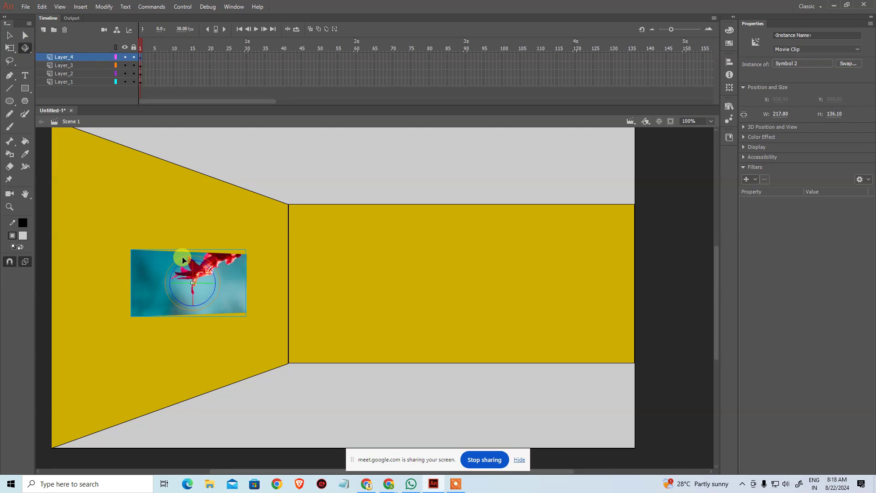
drag(210, 283, 209, 271)
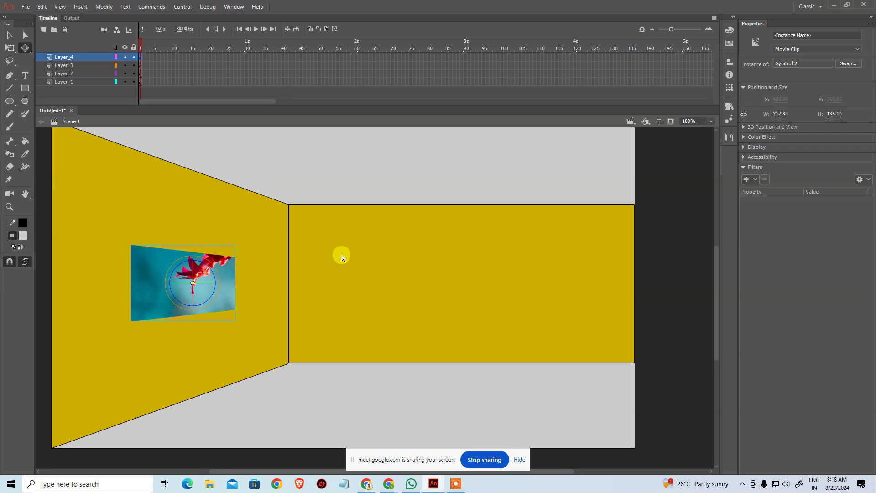
drag(291, 267, 398, 261)
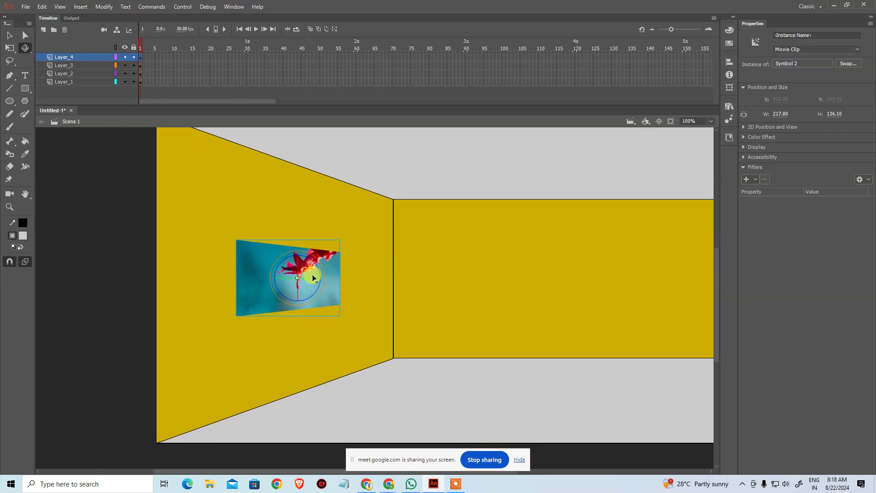
drag(319, 277, 316, 275)
click(58, 118)
click(10, 36)
click(419, 402)
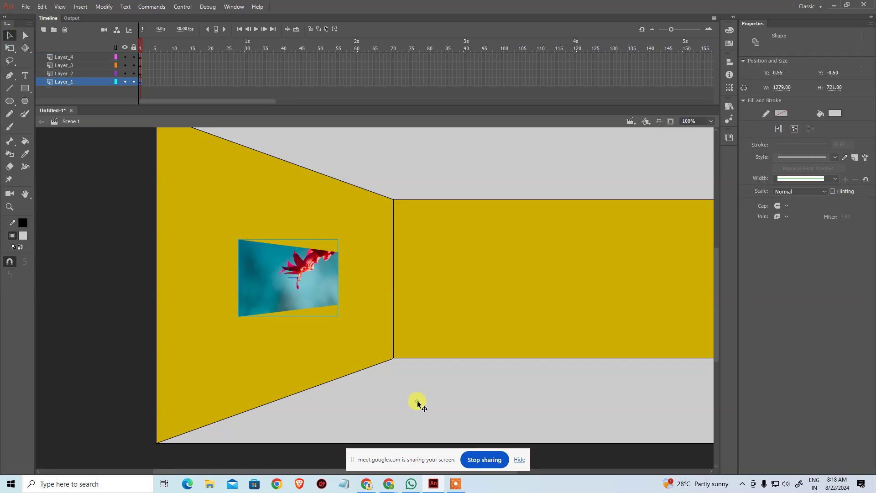
click(113, 337)
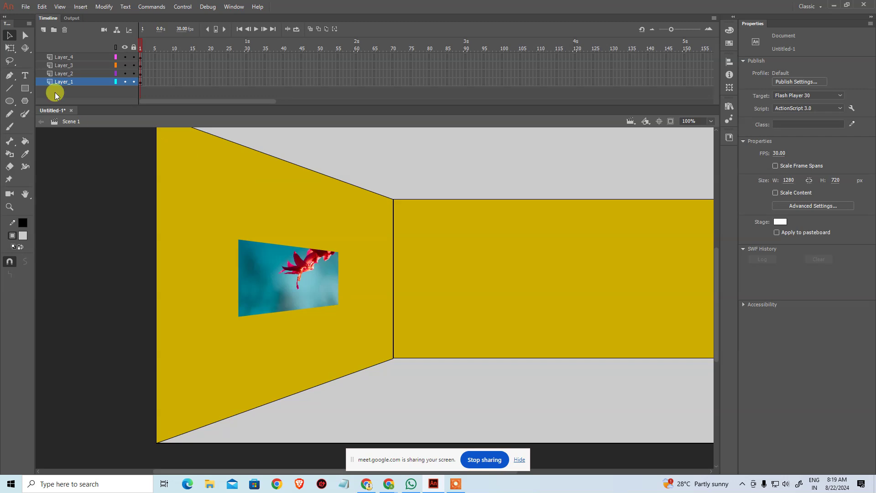
drag(29, 48, 9, 31)
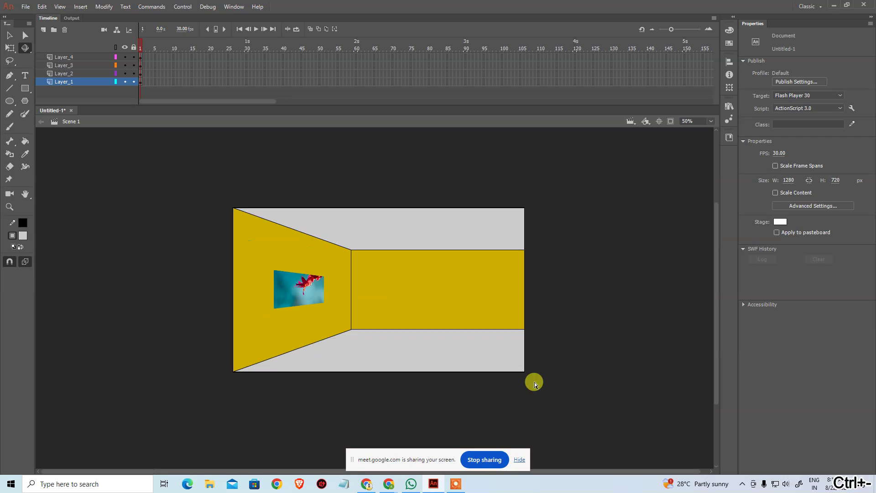
key(ctrl+minus)
click(556, 347)
mouse_move(8, 61)
mouse_down()
mouse_move(59, 80)
mouse_move(64, 63)
mouse_move(22, 59)
mouse_move(7, 35)
mouse_up()
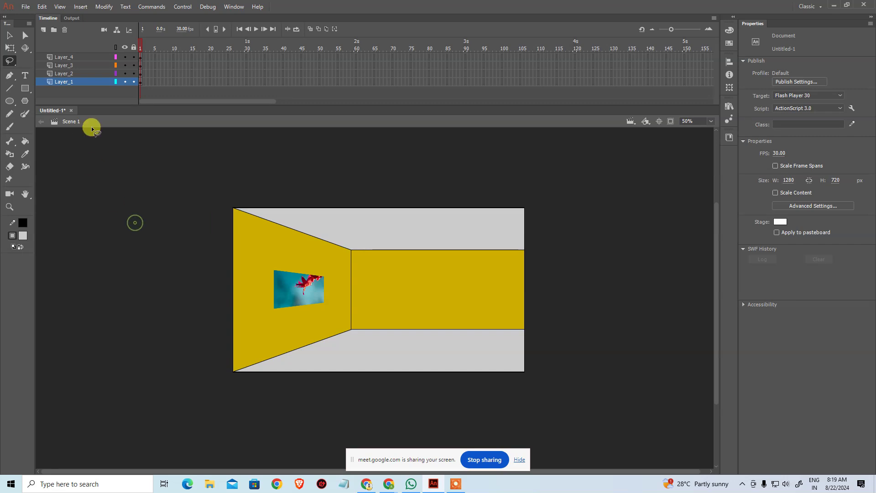
click(631, 121)
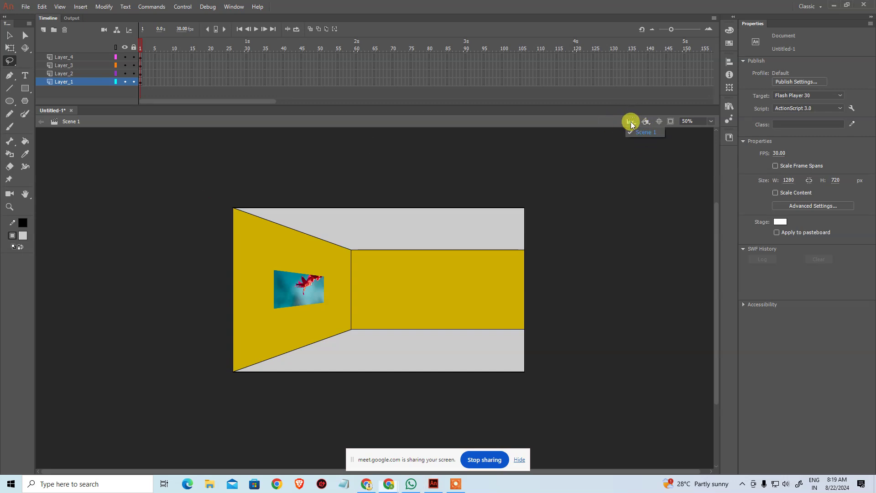
click(618, 131)
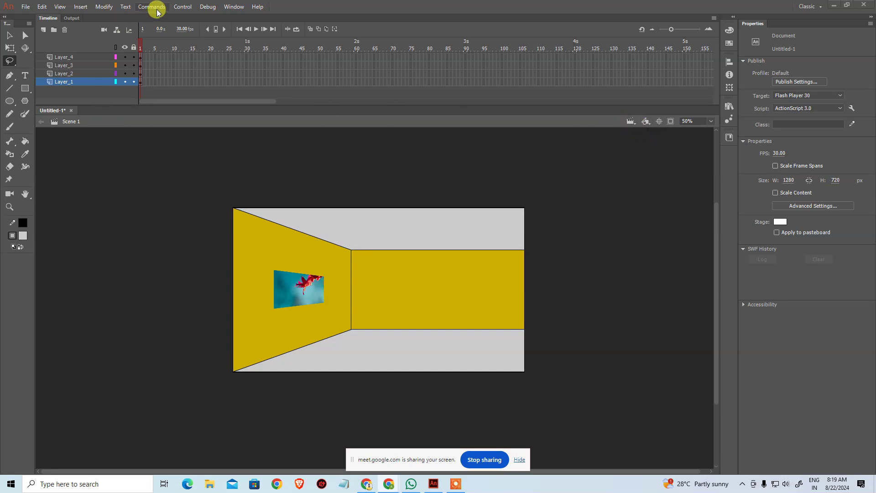
Bring up the document's scene list beside the stage and add a new blank scene after Scene 1
click(233, 6)
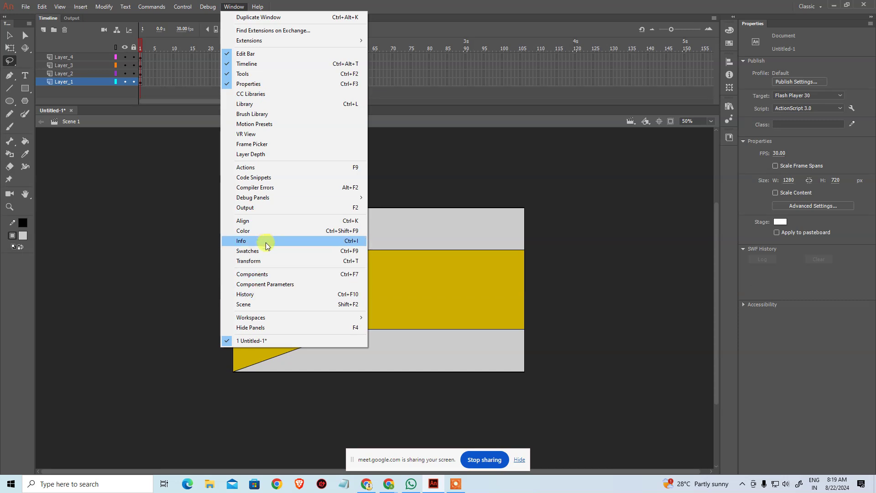
click(275, 304)
drag(450, 215, 604, 170)
click(556, 223)
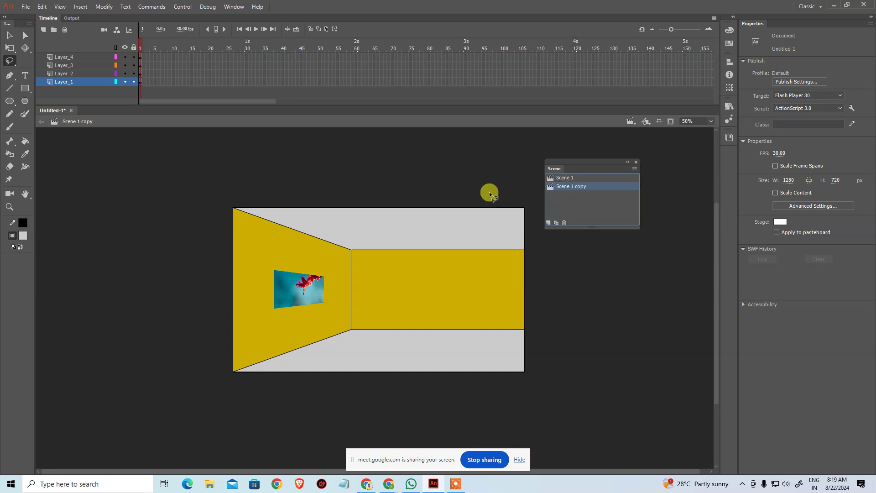
key(ctrl+z)
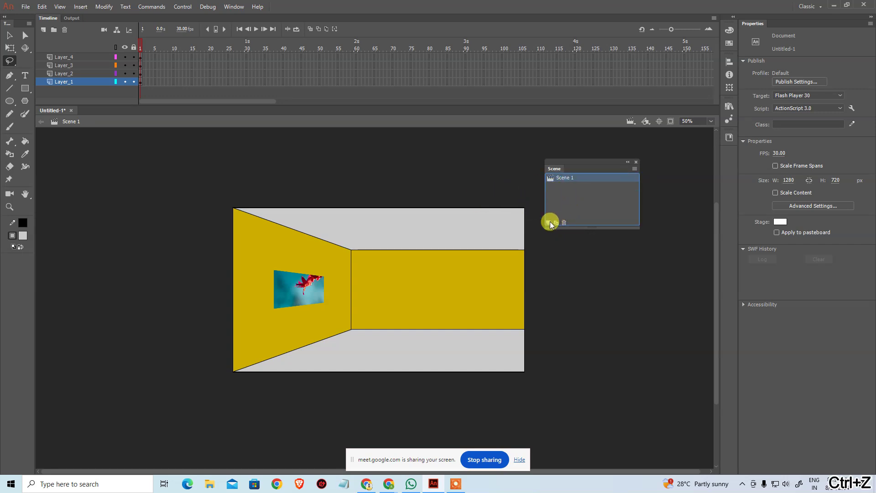
click(549, 223)
Switch to Scene 1 and back to Scene 3 to compare the two scenes
click(632, 121)
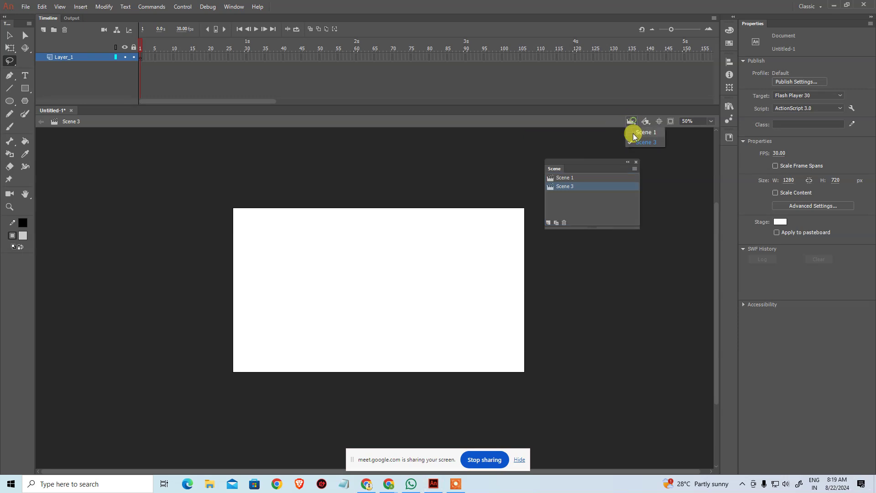
click(634, 133)
click(631, 121)
click(638, 142)
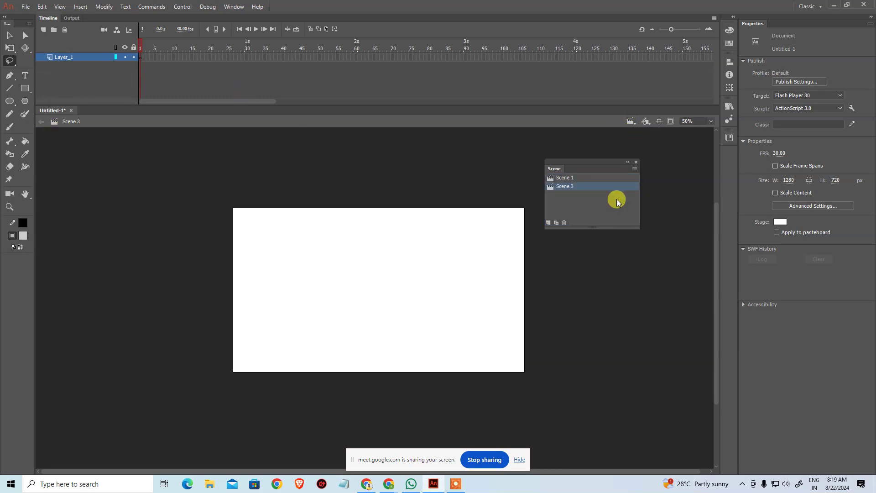
Rename Scene 3 as Scene 2
double_click(578, 188)
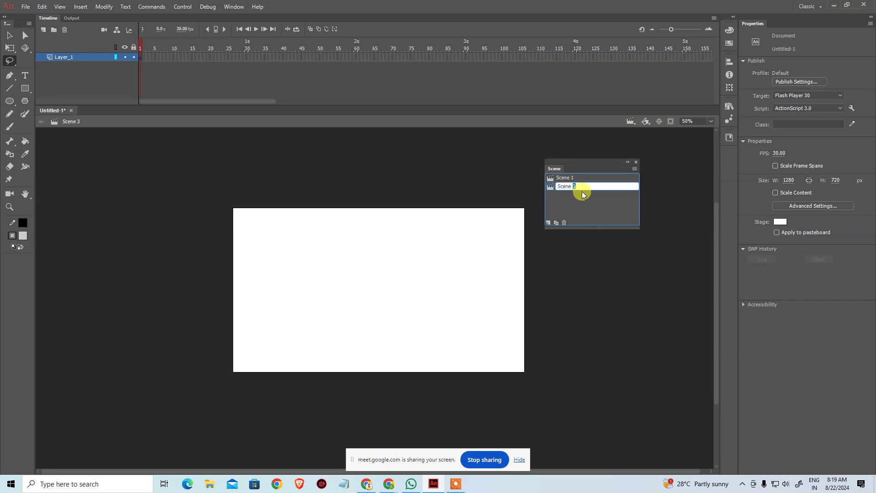
text(2)
key(Return)
Draw a grey square with a black outline near the middle of Scene 2's stage using the Rectangle tool
click(10, 36)
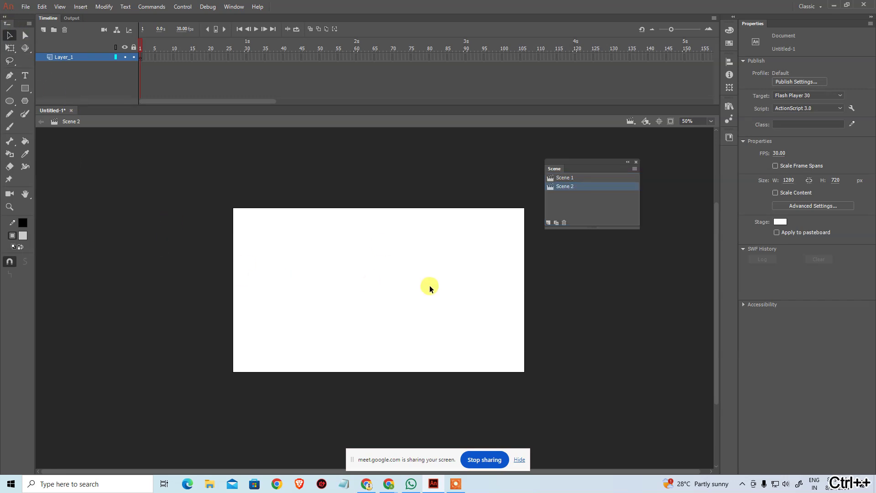
key(ctrl+1)
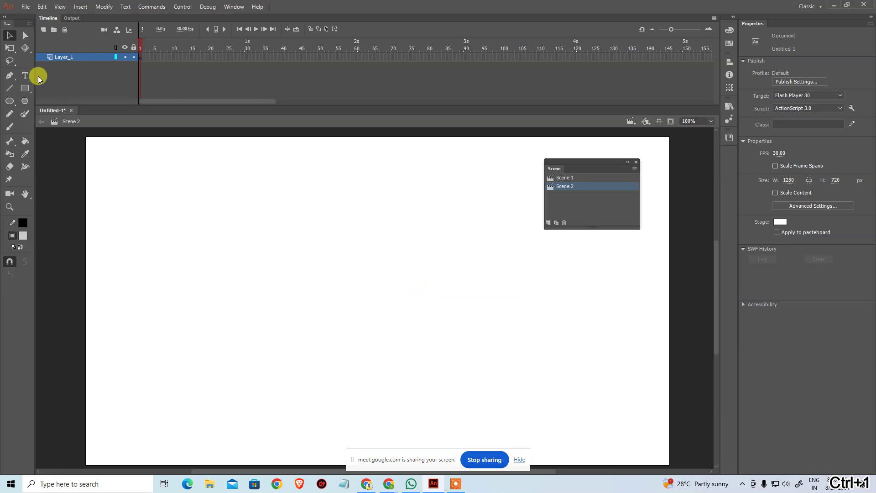
click(25, 88)
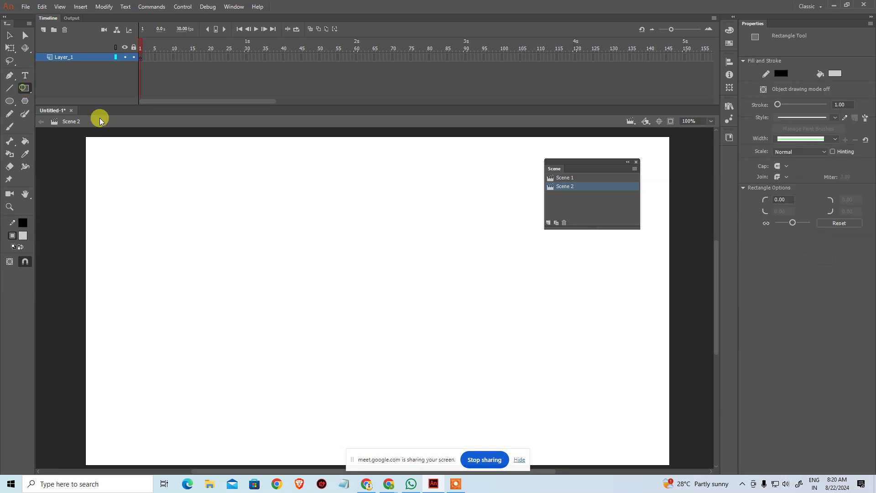
drag(284, 231, 509, 455)
drag(537, 325, 453, 268)
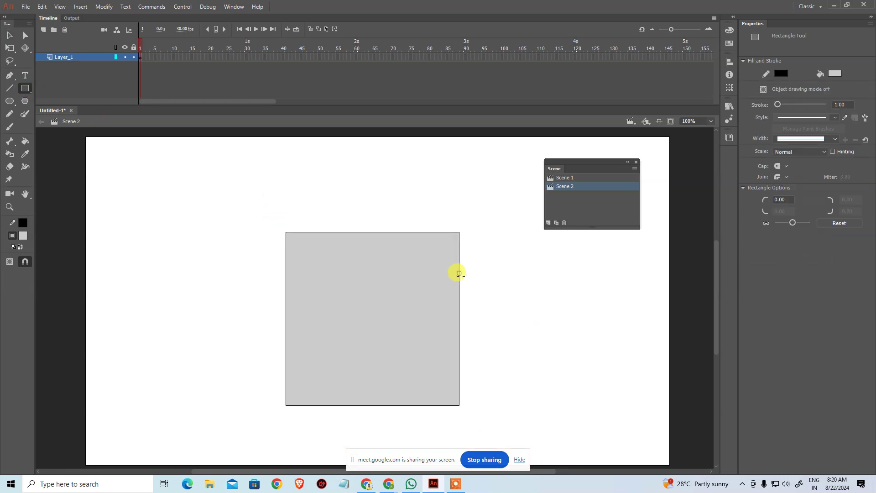
key(v)
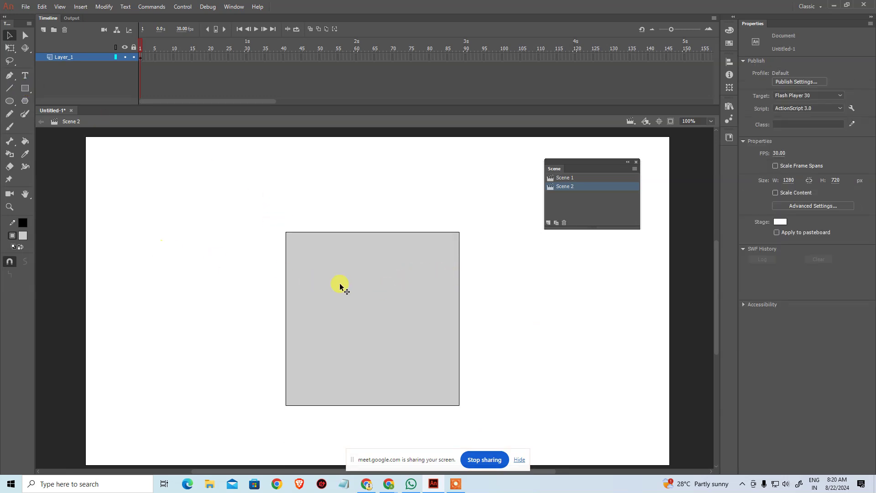
Try cutting a freehand region about 193 by 185 px out of the square with the Lasso tool, and undo it
click(10, 62)
mouse_move(329, 302)
mouse_down()
mouse_move(352, 344)
mouse_move(412, 279)
mouse_up()
drag(338, 273, 336, 276)
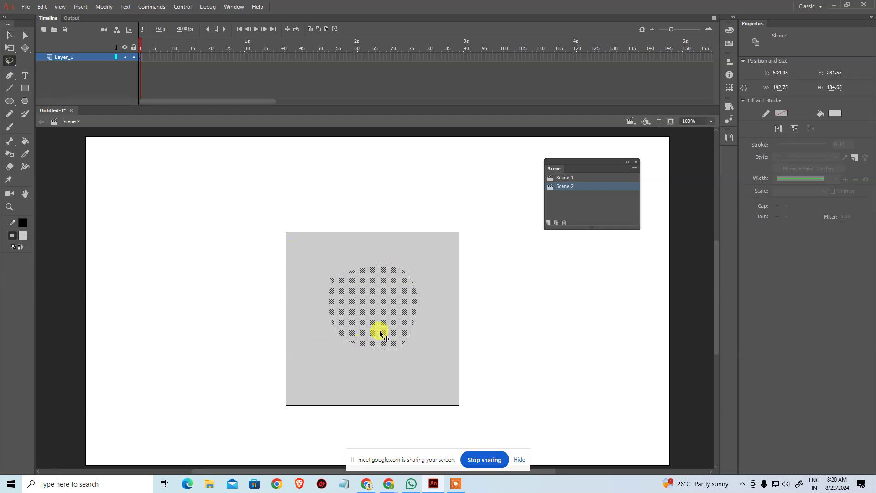
drag(375, 307, 187, 293)
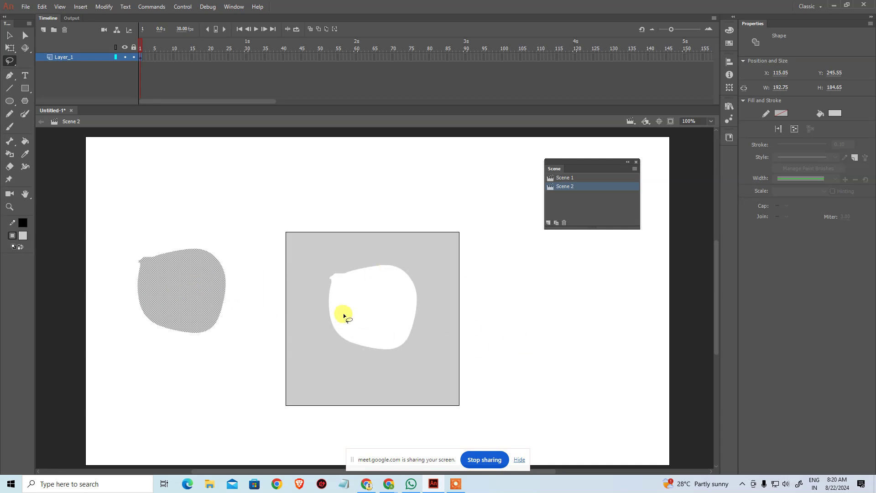
key(ctrl+z)
key(ctrl+z)
Select an M-shaped region about 259 by 236 px inside the square with the Polygon Lasso tool
drag(8, 62, 40, 72)
click(333, 343)
click(362, 241)
click(392, 295)
click(420, 241)
click(450, 348)
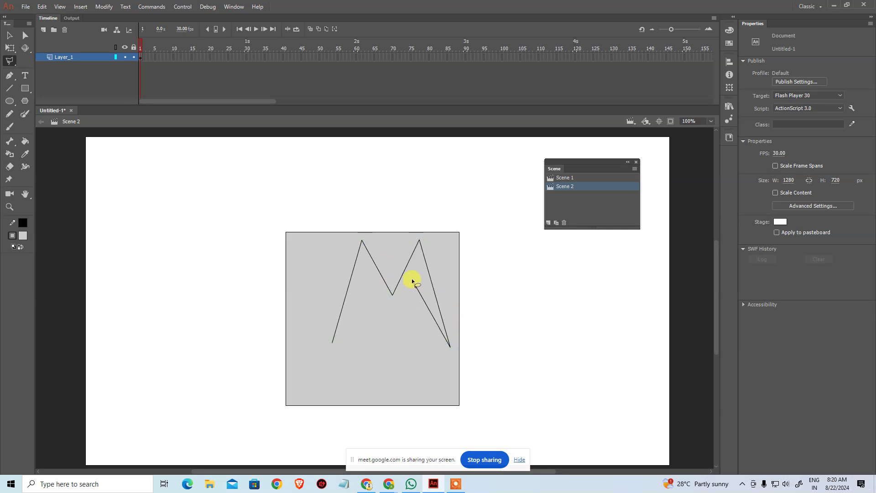
click(413, 279)
click(394, 322)
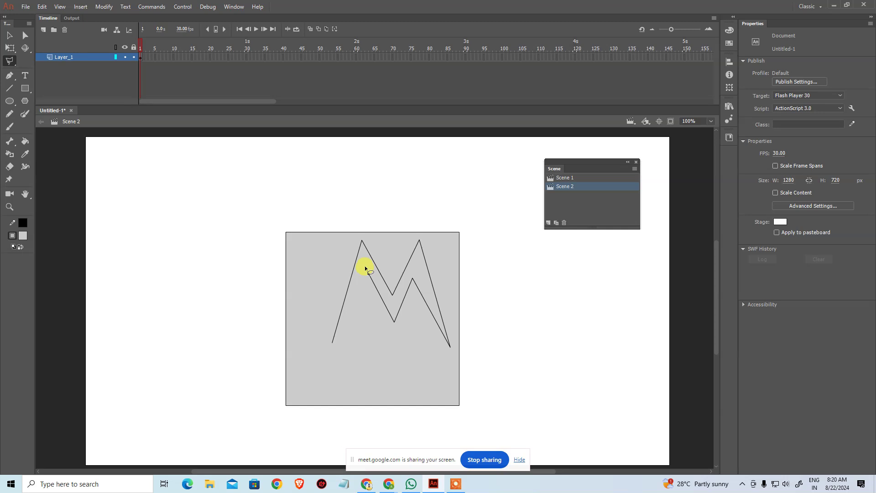
click(366, 267)
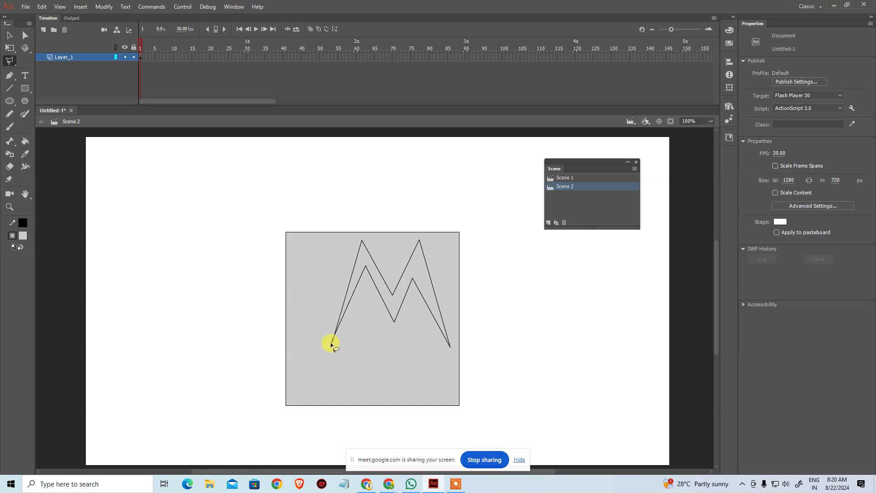
double_click(331, 342)
Move the selected M-shaped piece out of the square to the empty area on its left, and deselect it
click(384, 300)
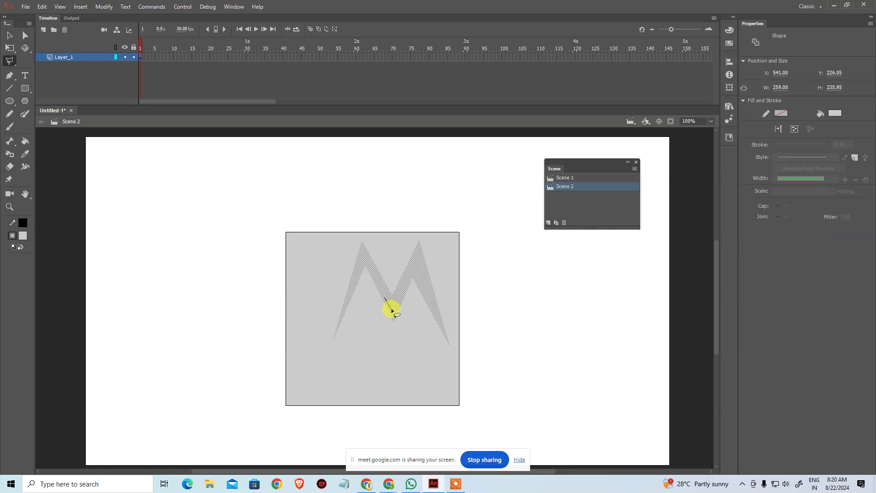
click(385, 299)
key(ctrl+z)
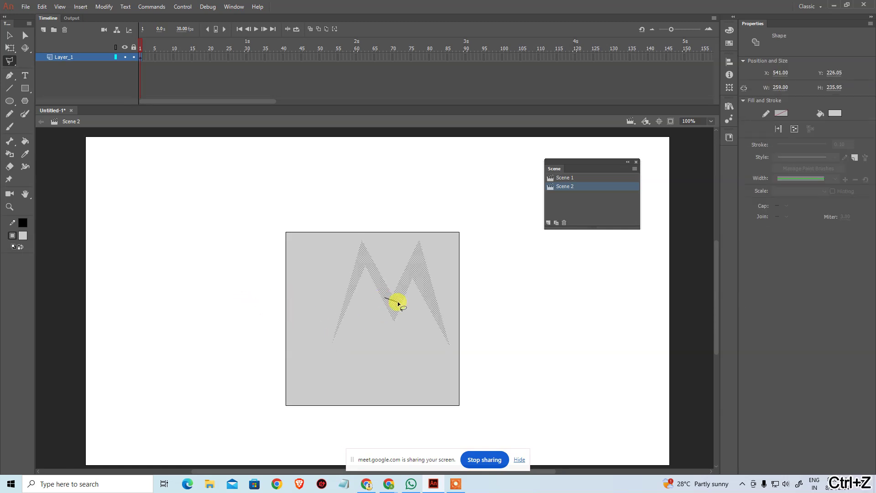
click(402, 287)
key(ctrl+z)
key(v)
drag(386, 301, 175, 293)
click(522, 291)
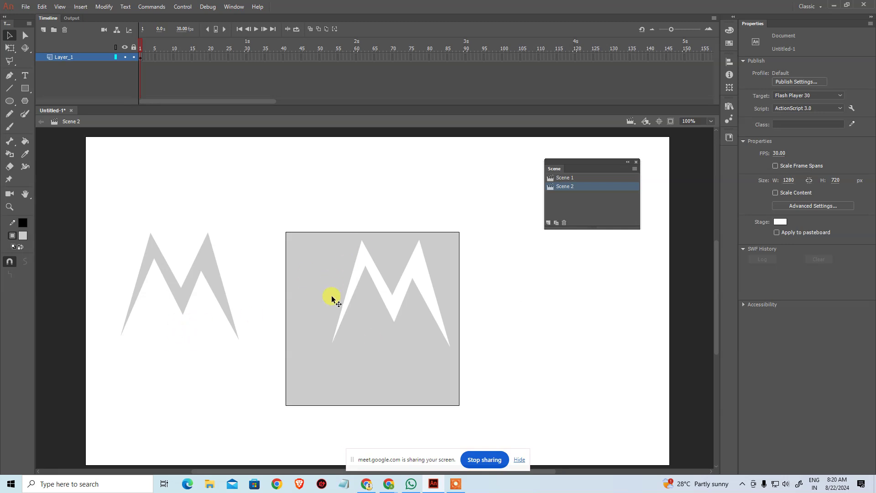
Undo the move and the selection of the M-shaped piece
key(ctrl+z)
key(ctrl+z)
key(ctrl+z)
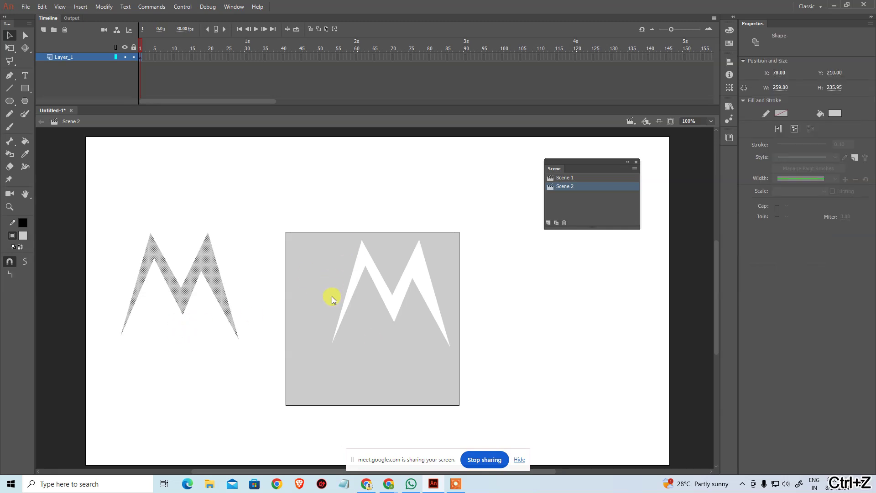
drag(9, 63, 49, 78)
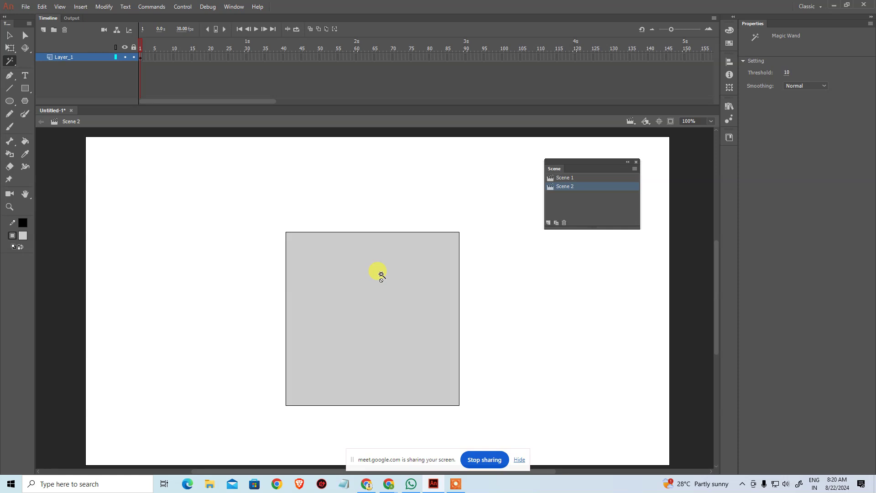
key(super+plus)
key(super+plus)
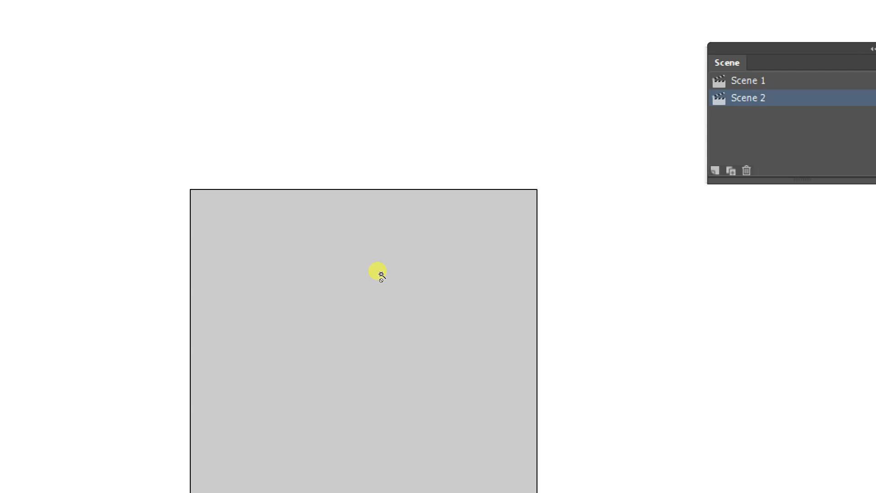
key(super+minus)
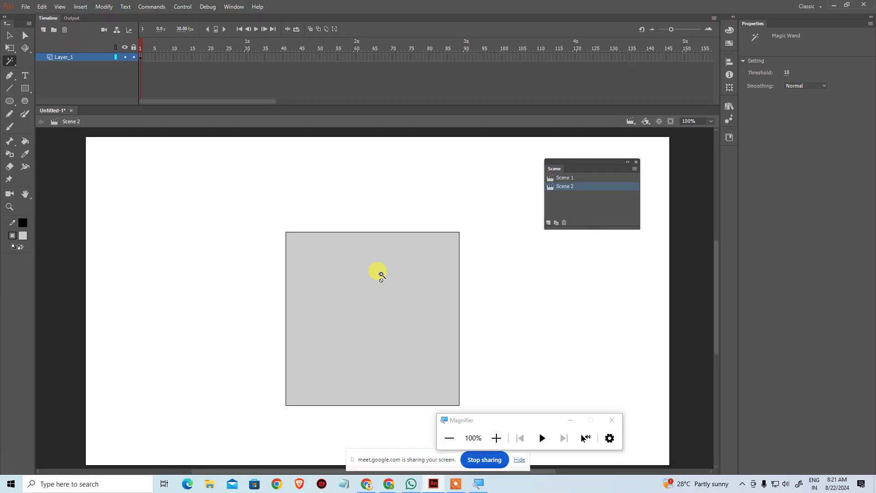
Delete the grey square together with its outline from Scene 2's stage
key(v)
click(414, 277)
key(Delete)
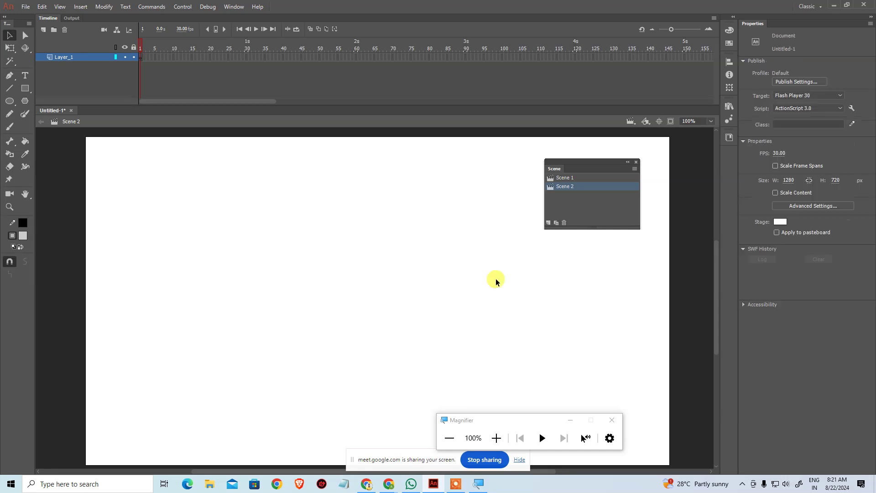
Place the img7.jpg bitmap from the library on Scene 2's stage and close the library
key(ctrl+l)
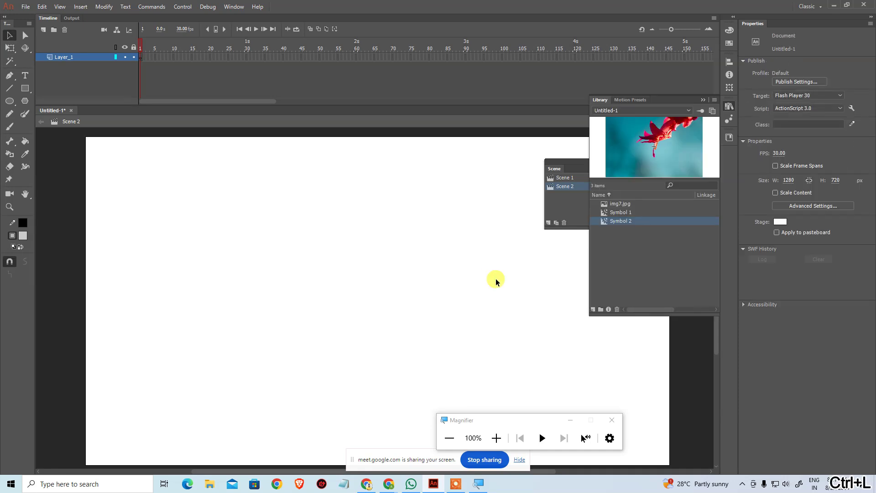
drag(621, 203, 308, 255)
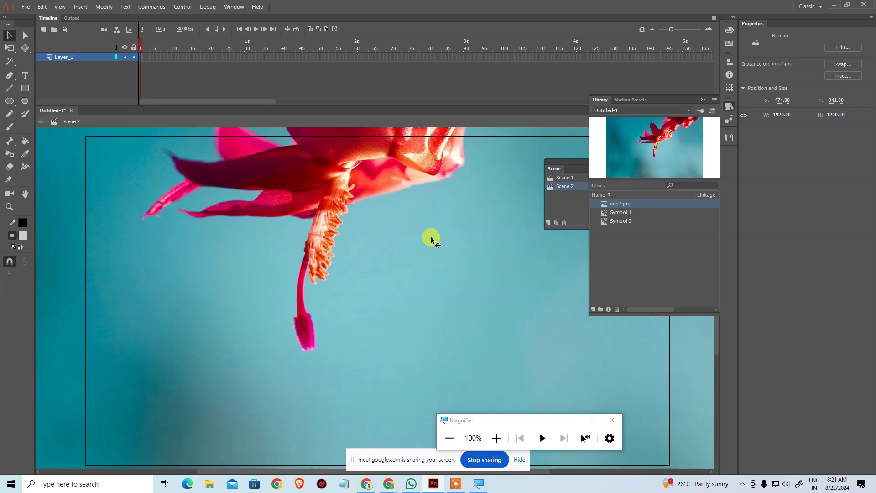
key(ctrl+minus)
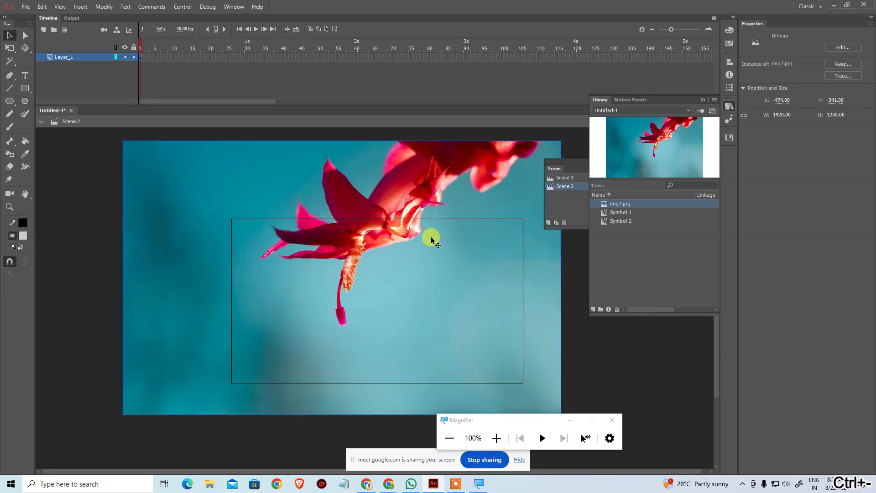
click(730, 106)
click(635, 292)
click(359, 201)
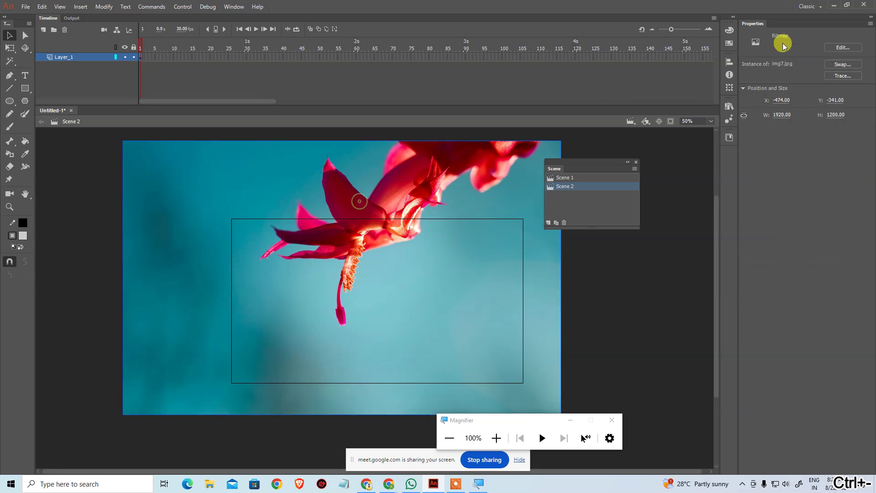
Center the flower picture horizontally and vertically on the stage
click(729, 61)
click(650, 78)
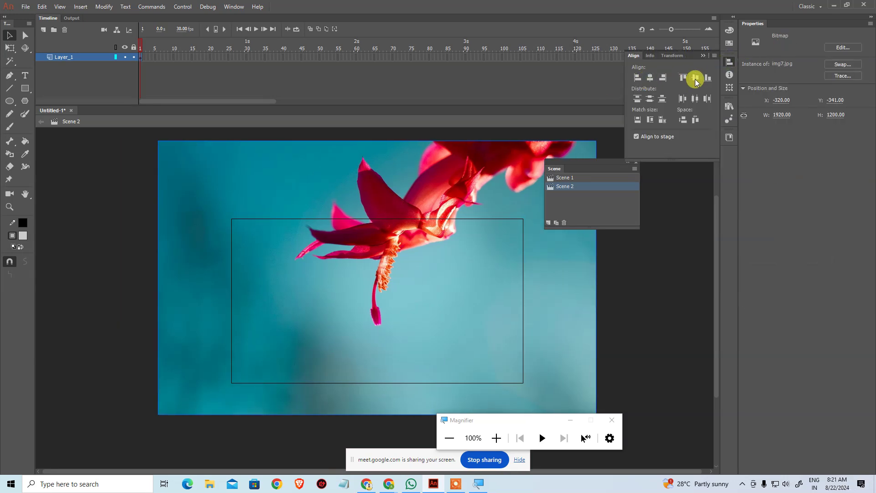
click(695, 77)
click(626, 272)
click(317, 192)
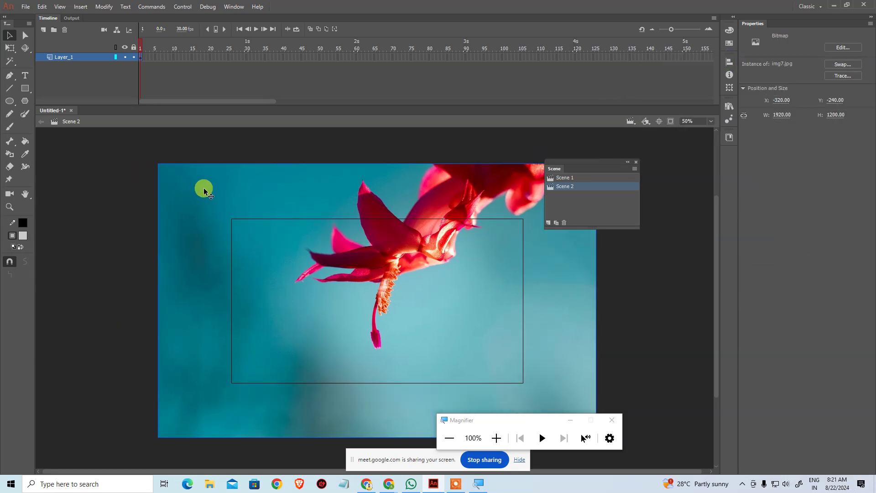
Scale the flower picture to 25% and deselect it
key(ctrl+alt+s)
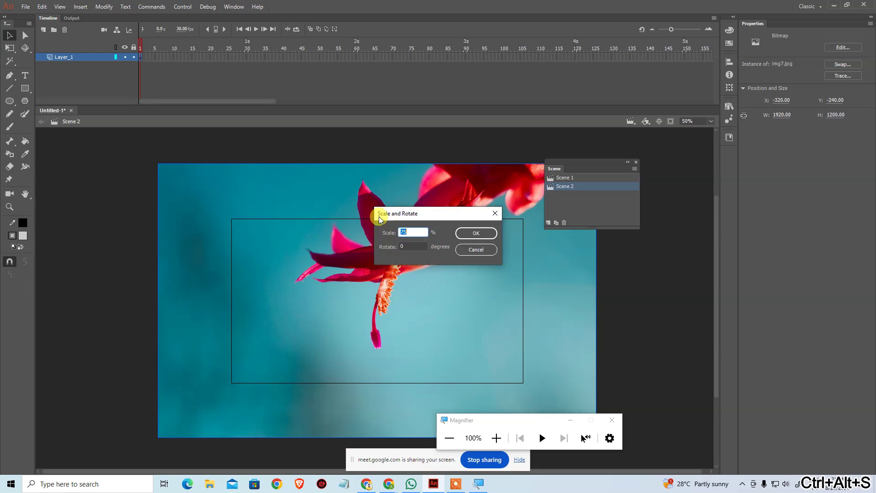
text(25)
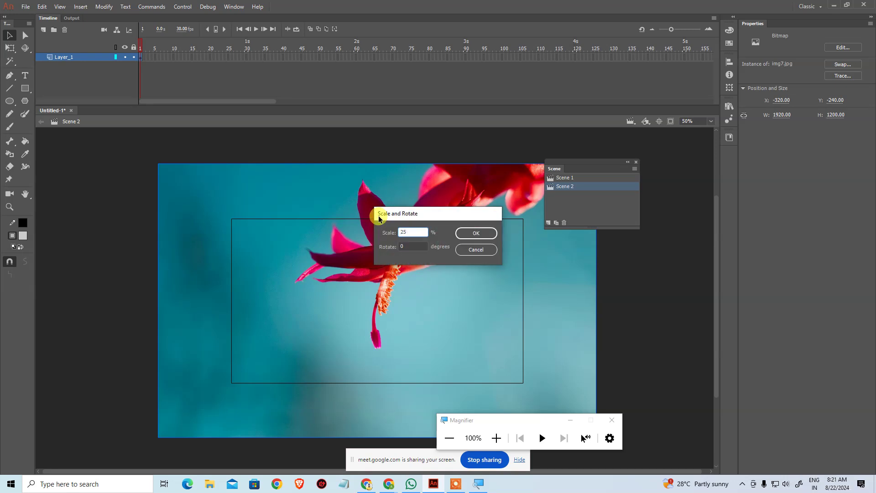
key(Return)
click(377, 182)
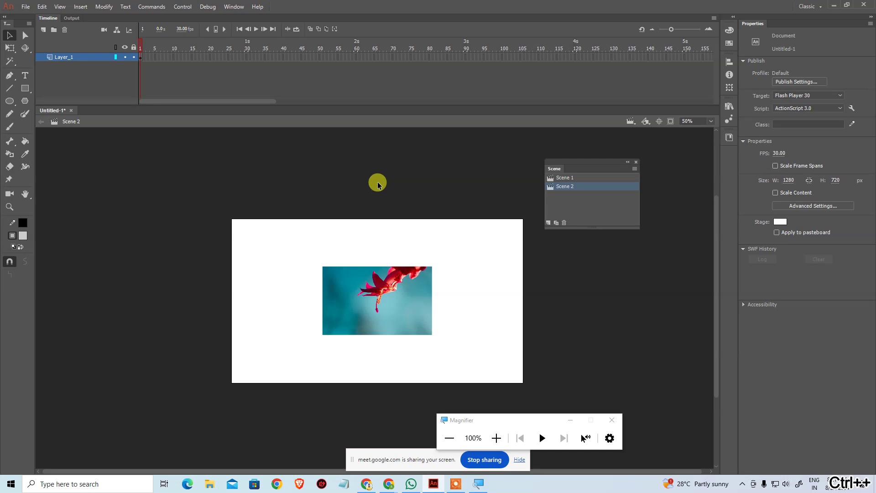
Close the Magnifier window and break the flower picture apart into an editable shape
click(613, 420)
key(ctrl+minus)
key(ctrl+equal)
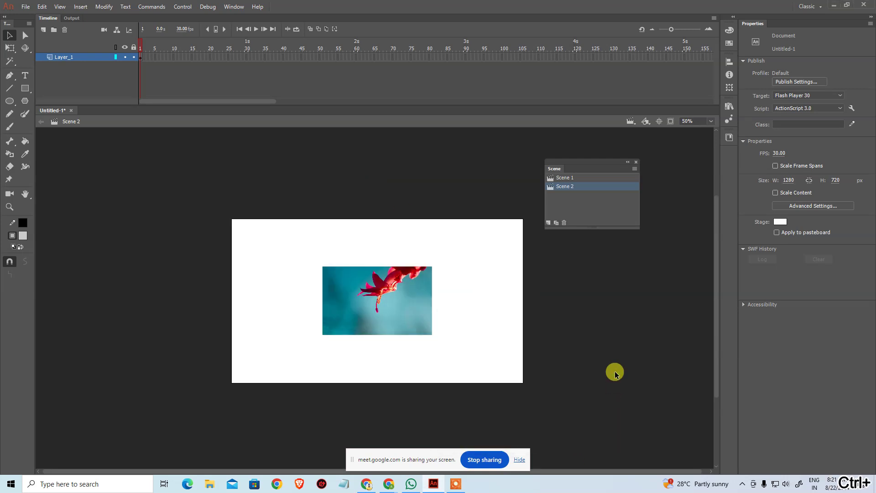
key(ctrl+equal)
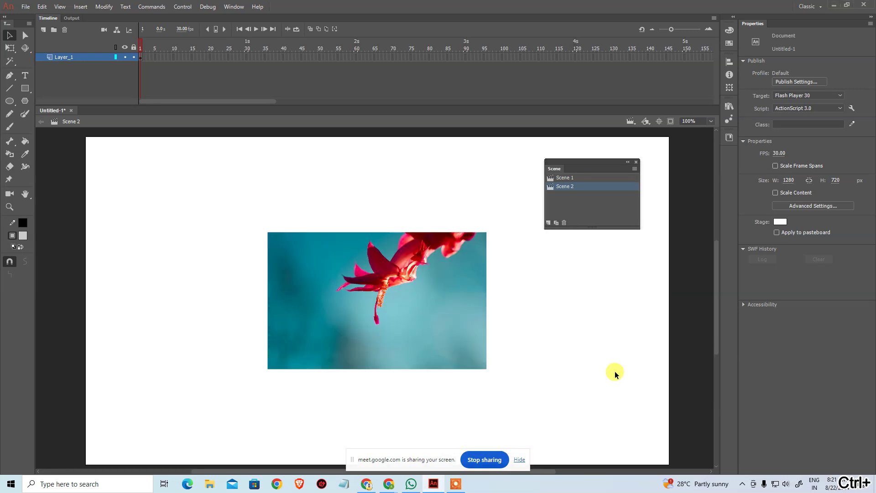
click(440, 322)
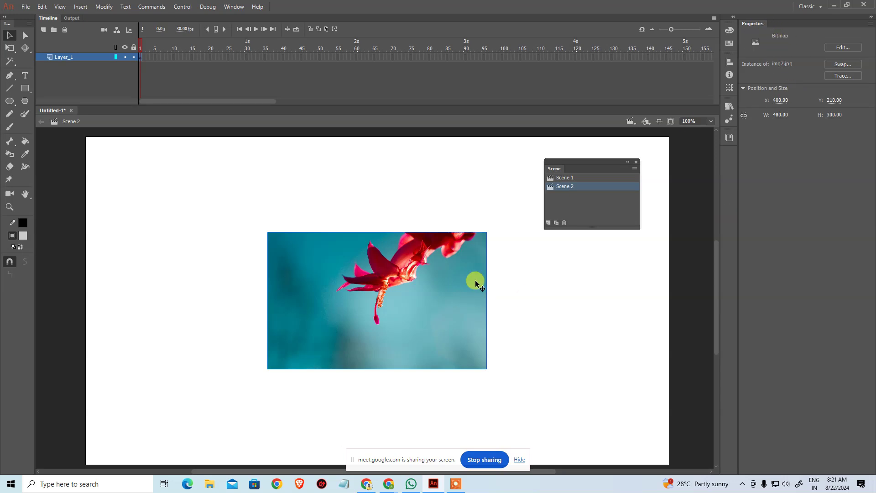
key(ctrl+b)
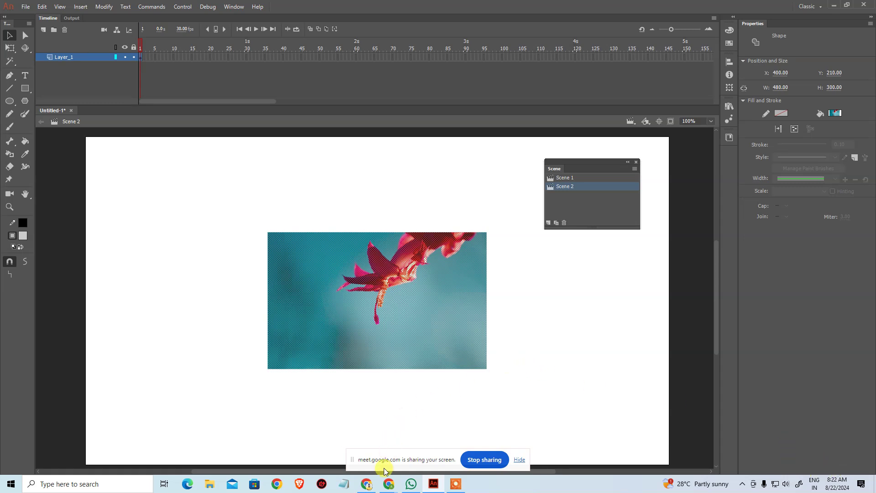
Switch to the browser, check the day-22 attendance cells in the TTS.xlsx sheet, and return to Adobe Animate
click(388, 483)
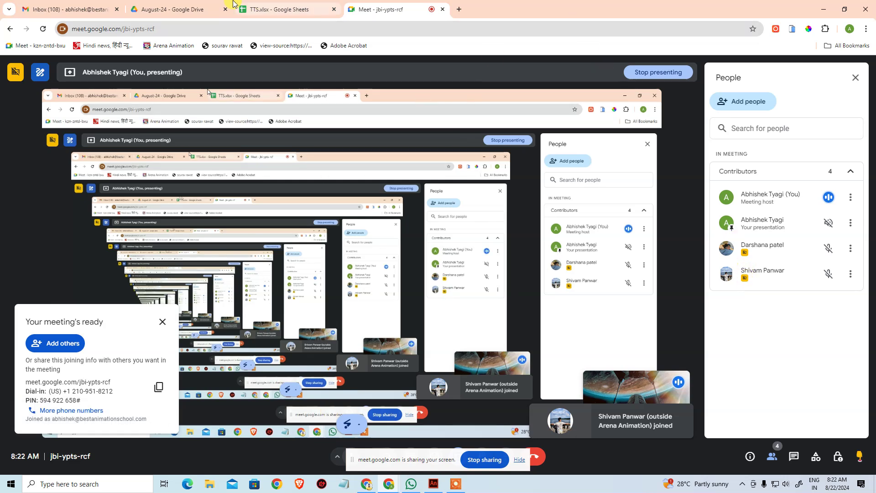
click(256, 6)
drag(69, 229, 662, 231)
click(663, 232)
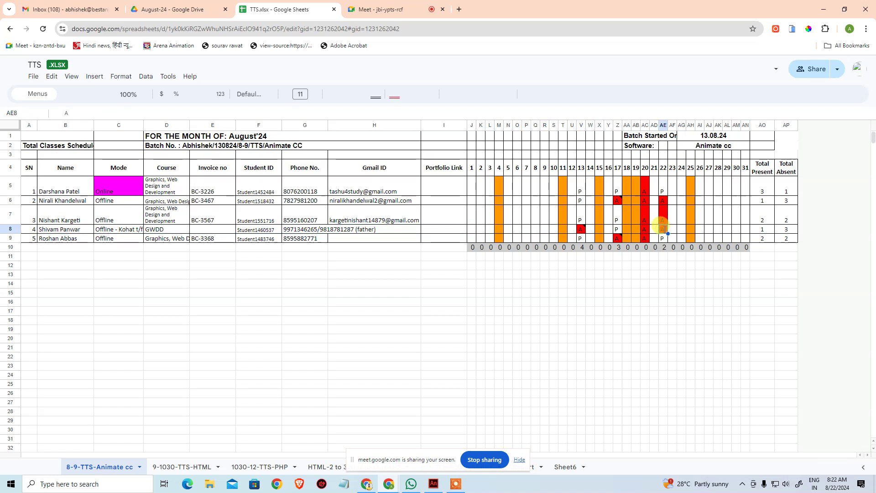
click(379, 8)
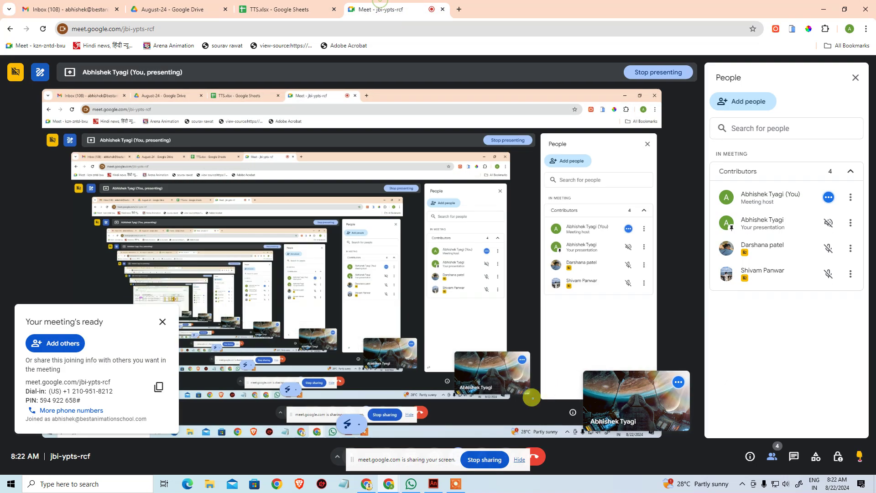
click(434, 484)
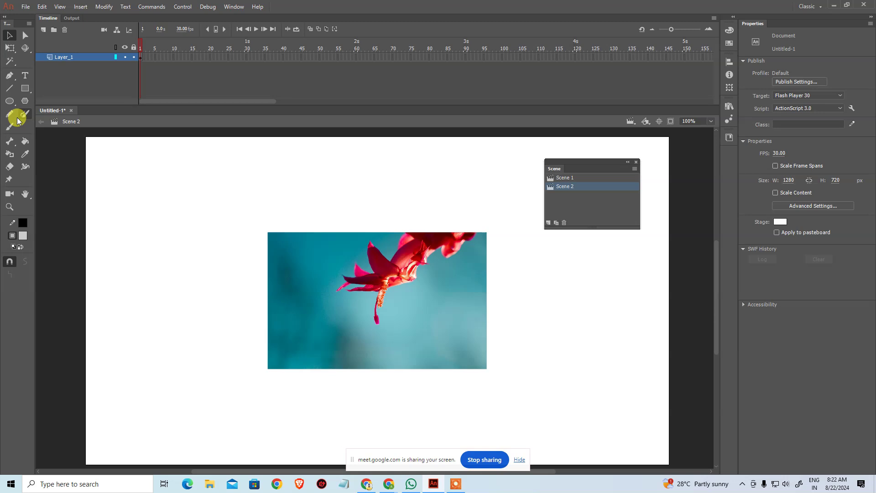
Try moving a Magic Wand selection of the teal background left of the flower out of the picture, and undo the move
click(10, 60)
click(54, 78)
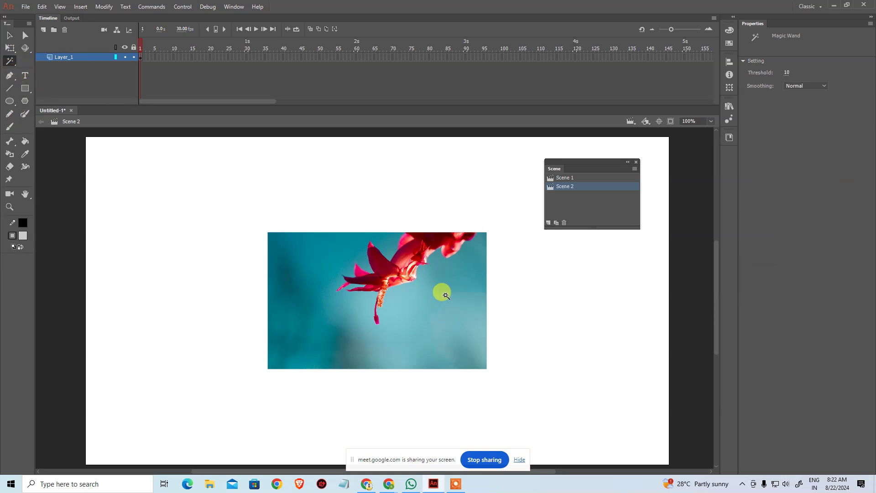
click(323, 247)
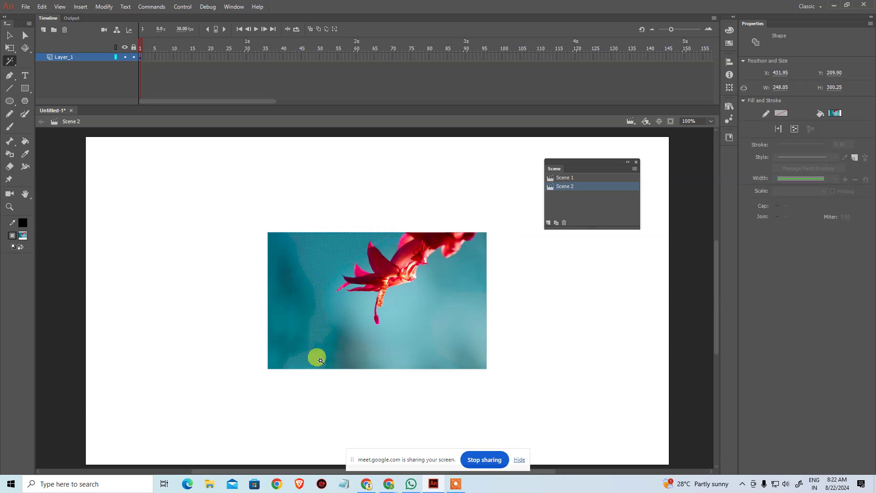
drag(323, 247, 189, 233)
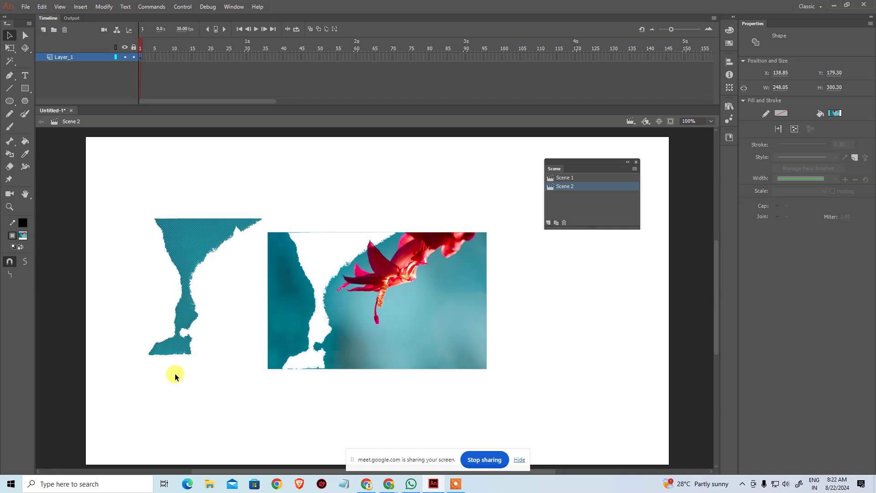
key(ctrl+z)
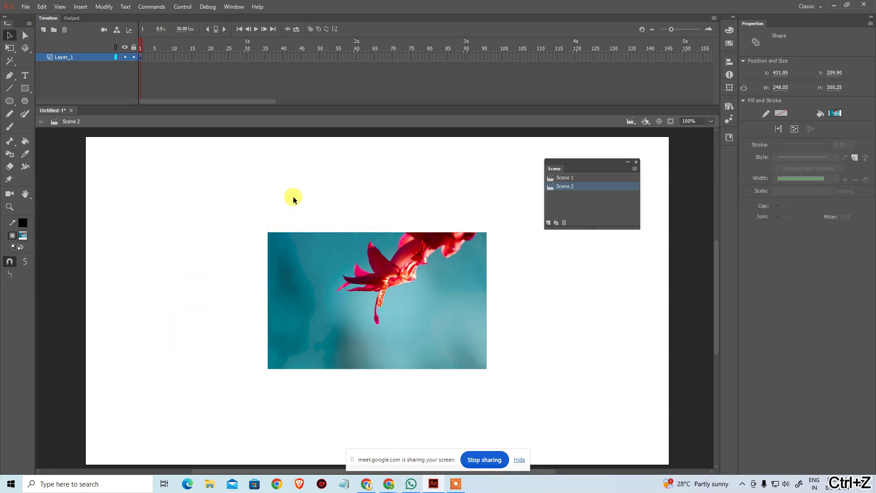
click(293, 198)
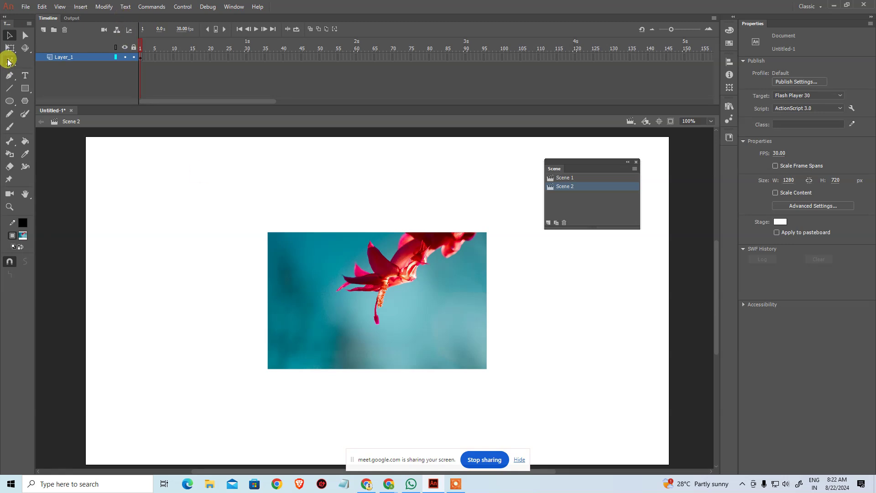
click(10, 75)
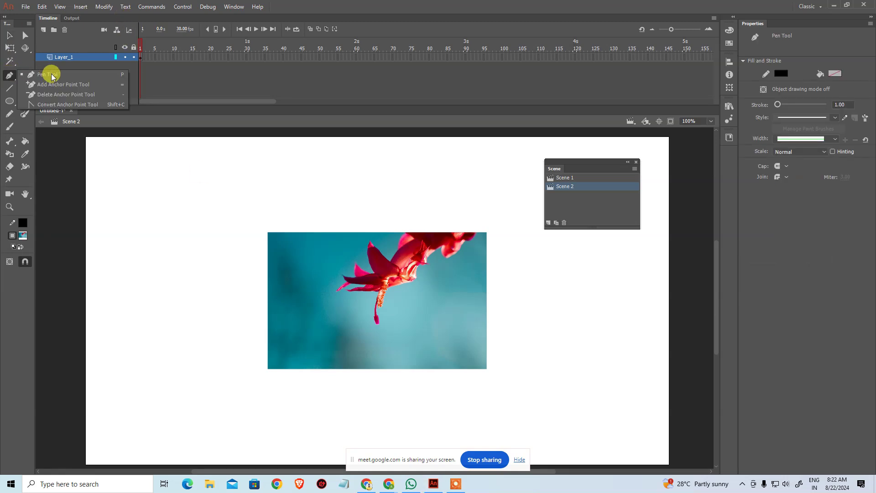
click(231, 171)
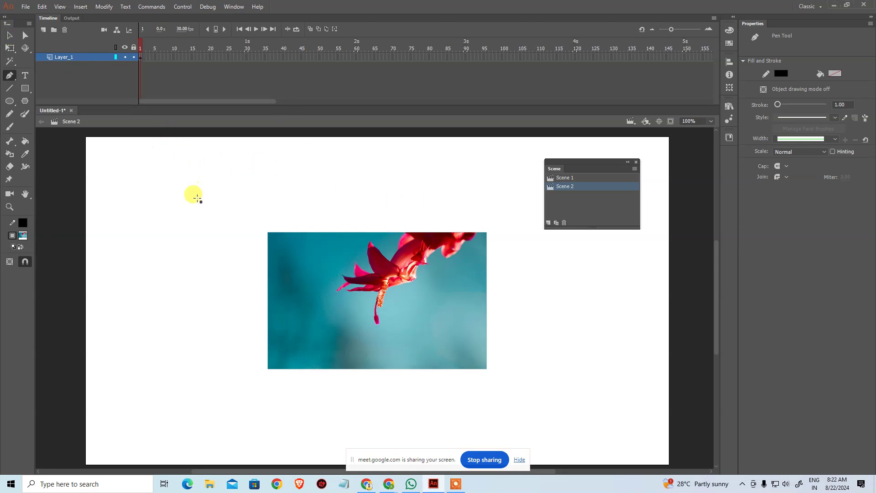
click(10, 35)
drag(187, 187, 546, 408)
click(603, 372)
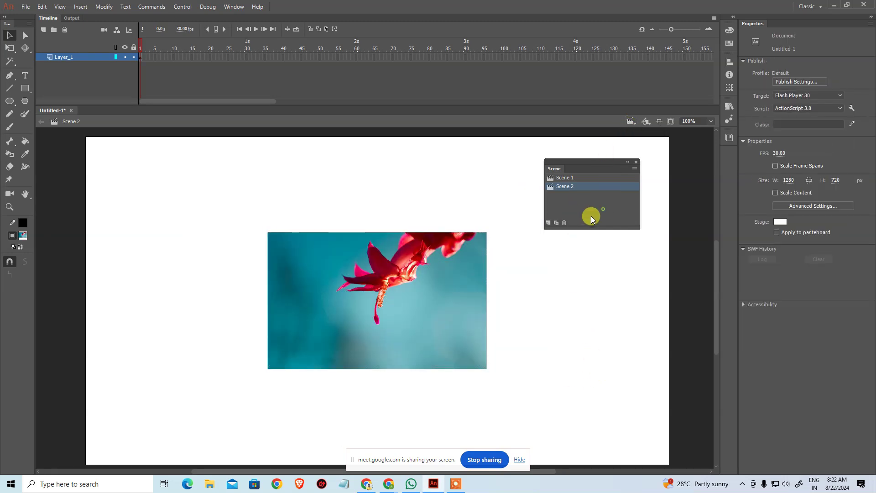
Add a new scene after Scene 2 and draw a wide symmetric open arch on its stage with the Pen tool
click(548, 223)
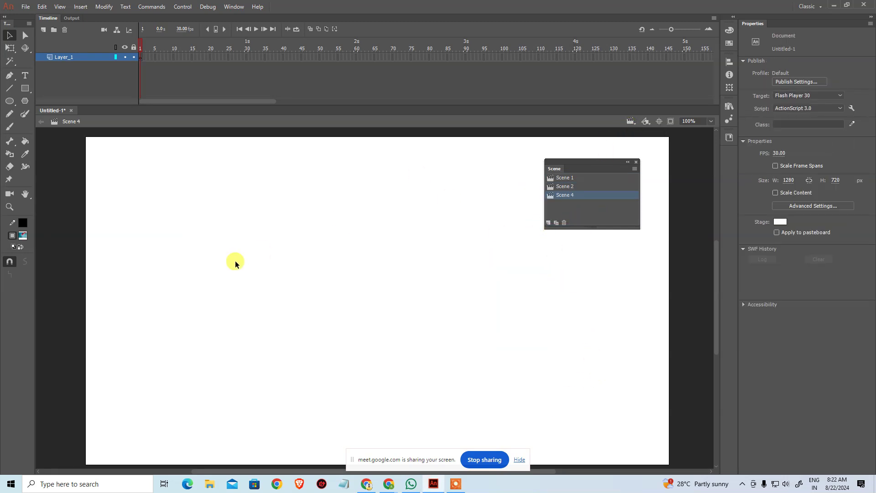
click(10, 77)
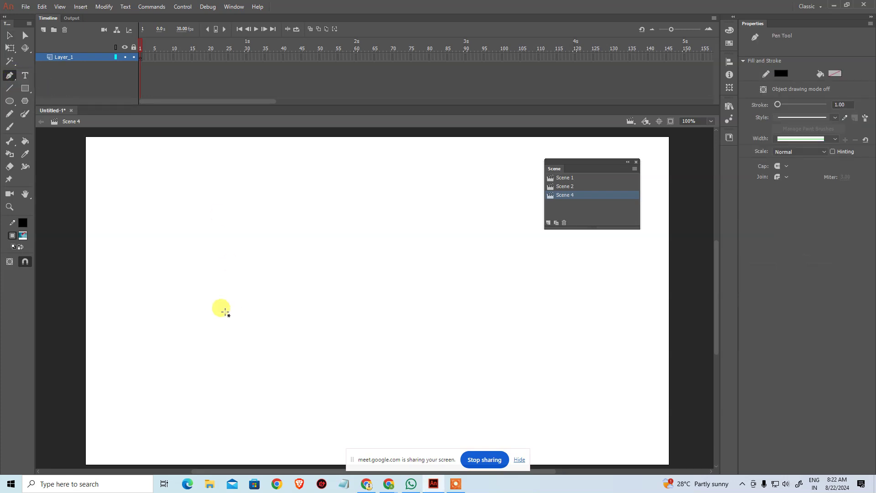
click(9, 76)
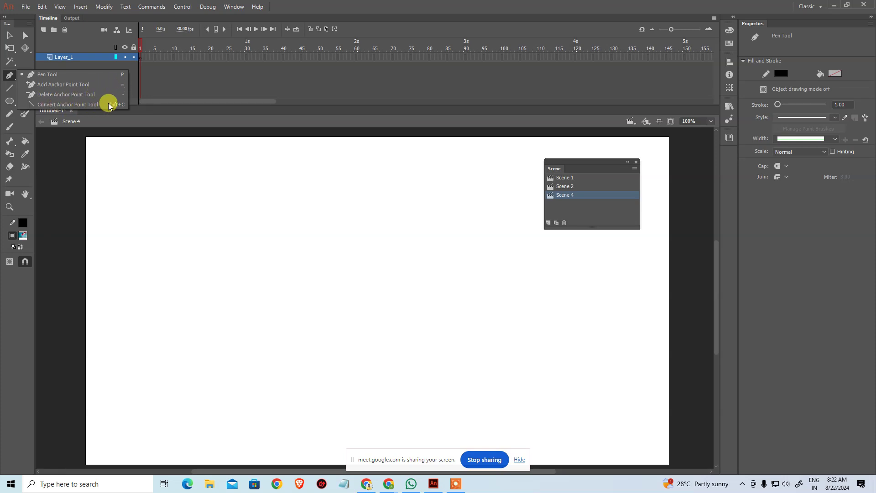
click(108, 73)
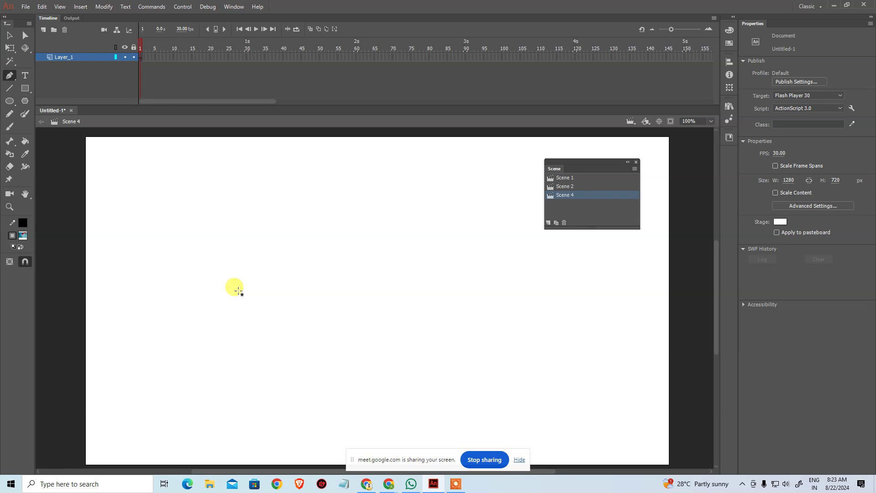
click(226, 327)
drag(358, 241, 468, 240)
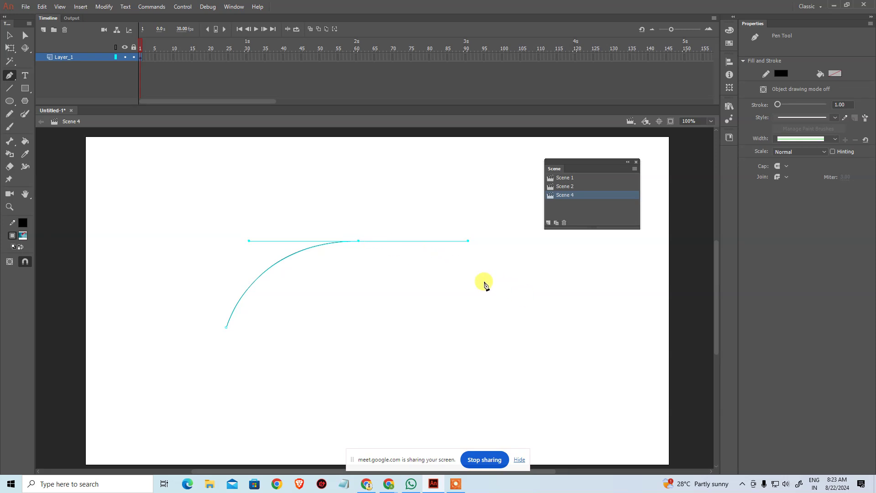
click(496, 328)
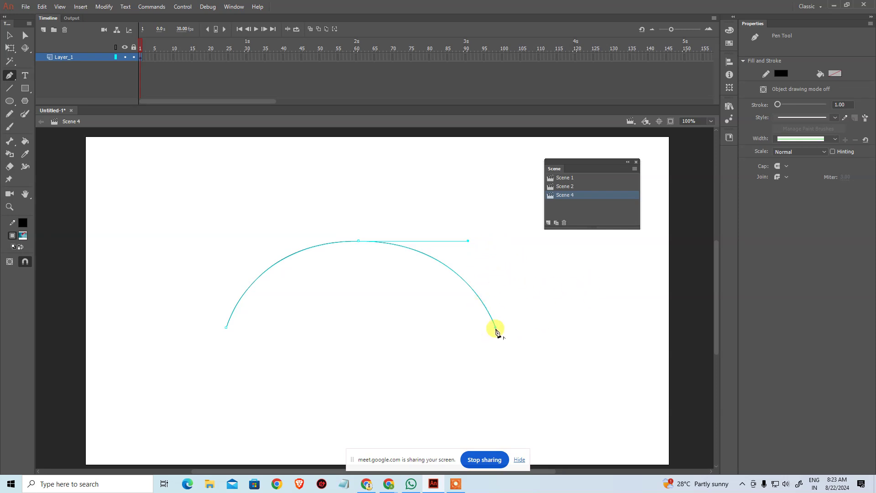
click(367, 365)
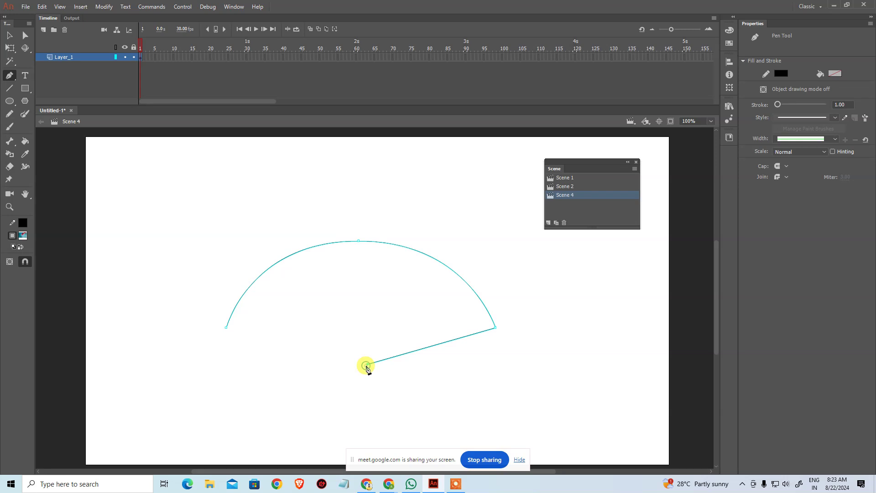
click(488, 334)
key(ctrl+z)
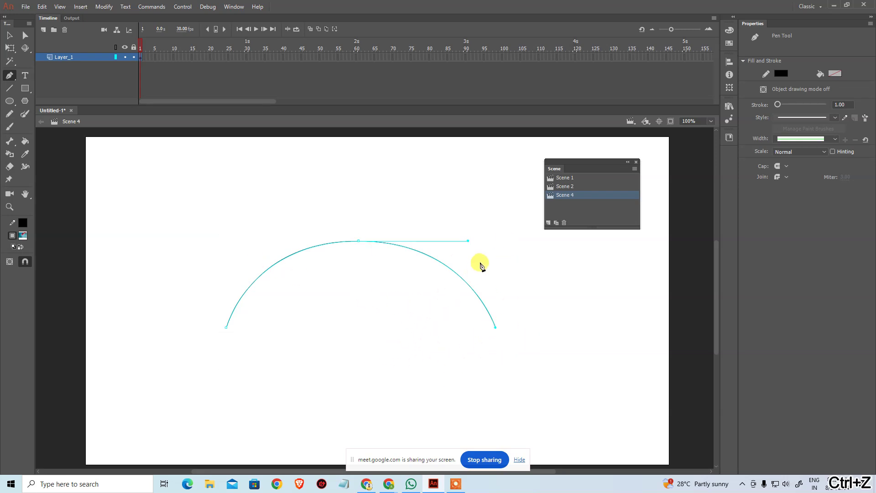
Close the arch with a straight base line and fill it with lime green using the Paint Bucket tool
click(227, 328)
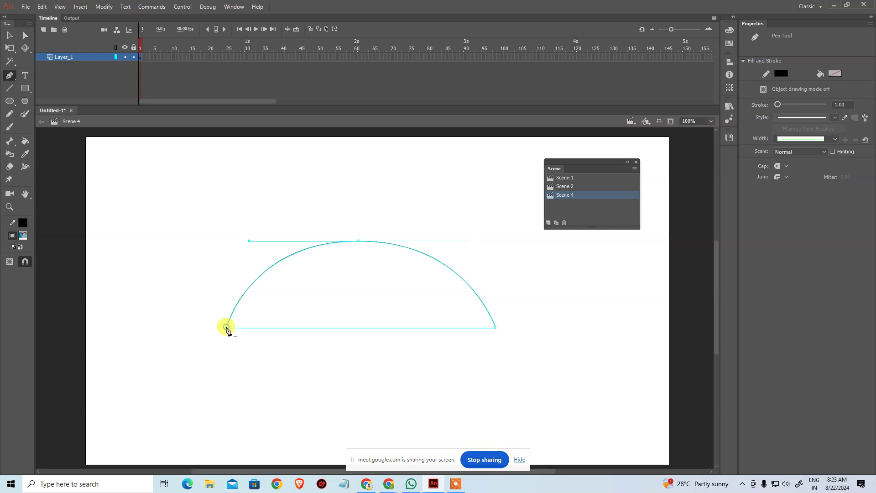
click(22, 235)
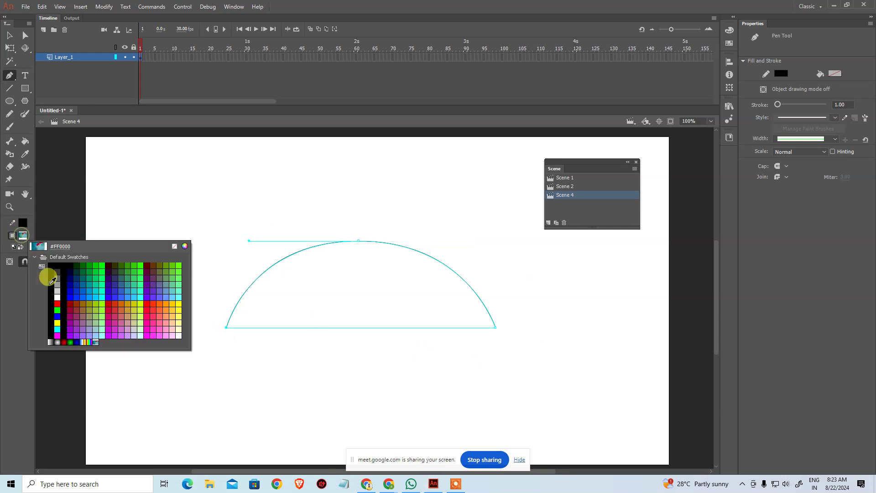
click(93, 302)
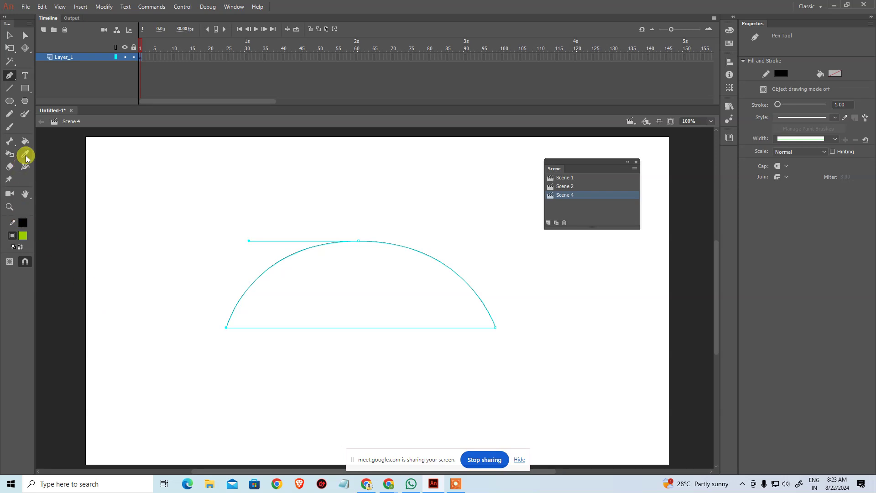
click(25, 141)
click(331, 270)
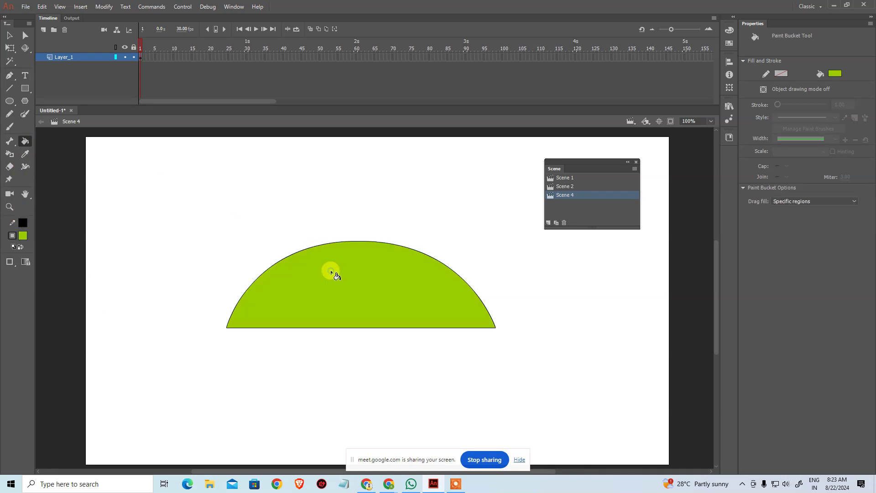
click(9, 35)
click(186, 229)
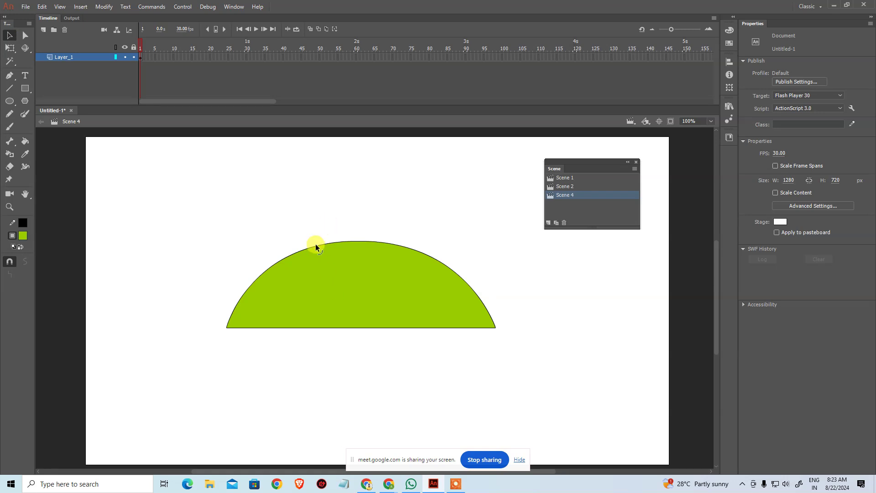
Add an anchor point on the left side of the green shape's curve and remove it with the Delete Anchor Point tool
click(20, 77)
click(63, 76)
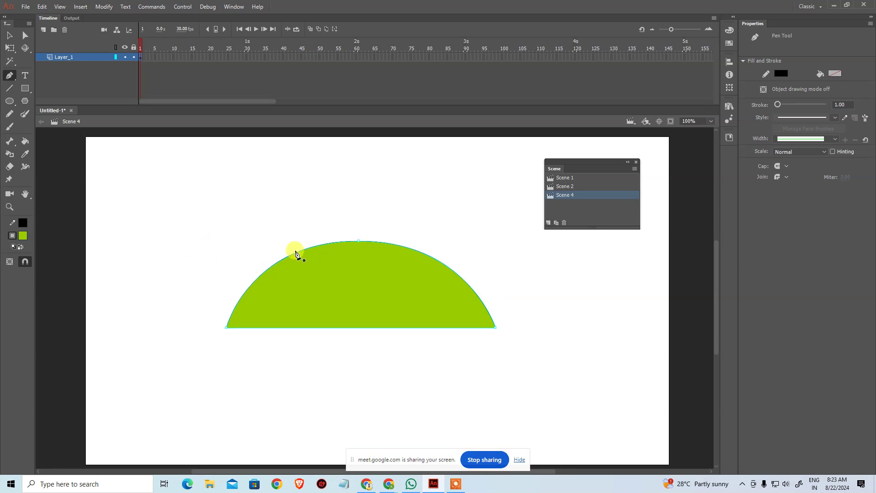
click(280, 266)
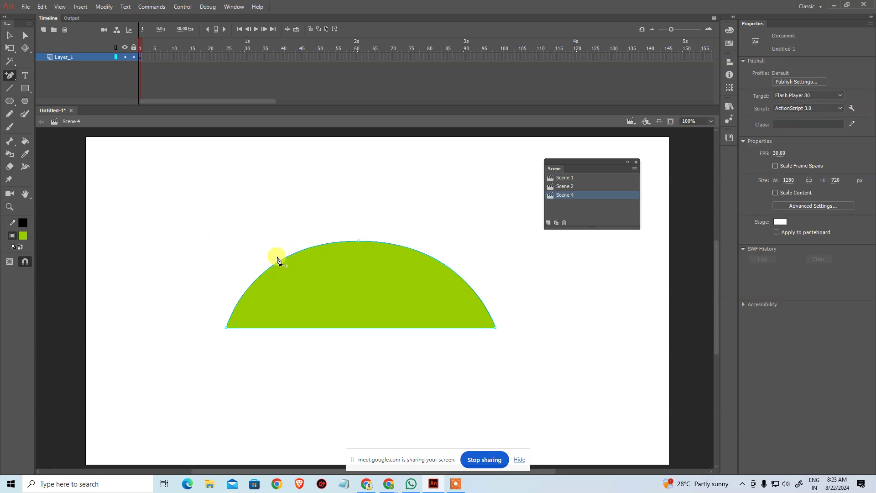
click(277, 264)
click(278, 265)
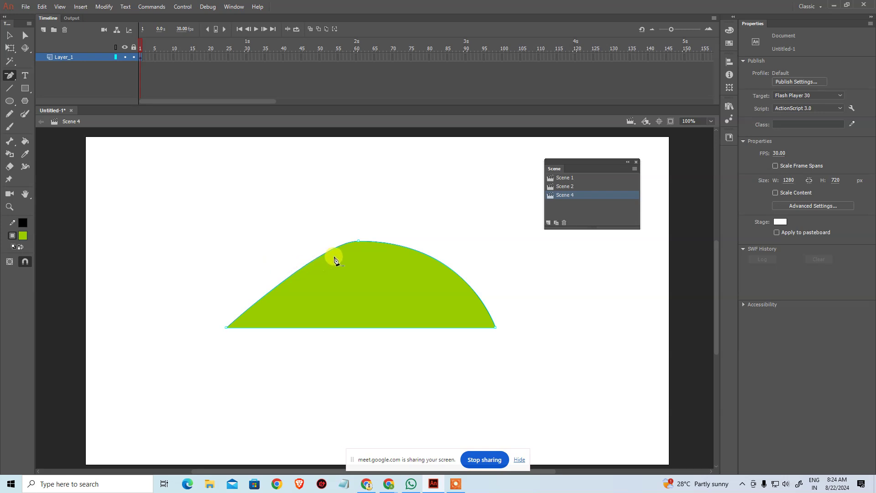
Pull out the top anchor's curve handle on the green shape to restore a symmetric rounded arch
ctrl+click(352, 243)
ctrl+click(359, 241)
drag(323, 241, 248, 240)
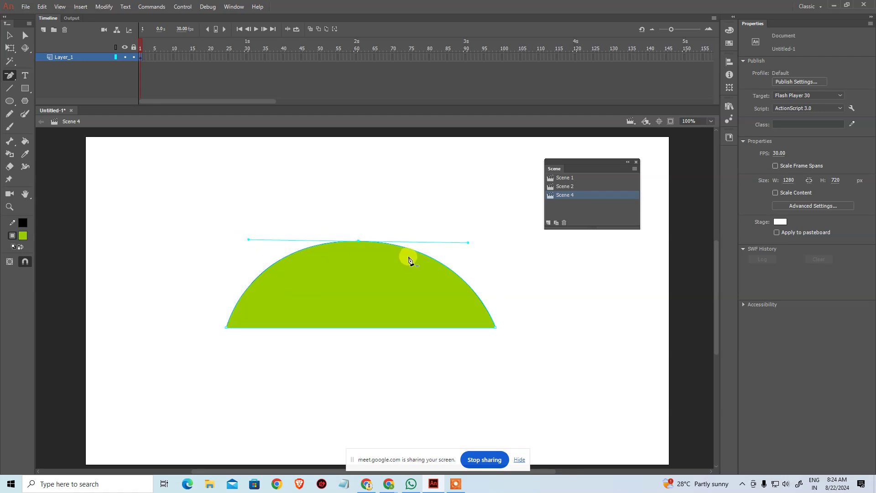
Try turning the green shape's top anchor into a sharp corner with the Convert Anchor Point tool, and undo the conversion
click(10, 76)
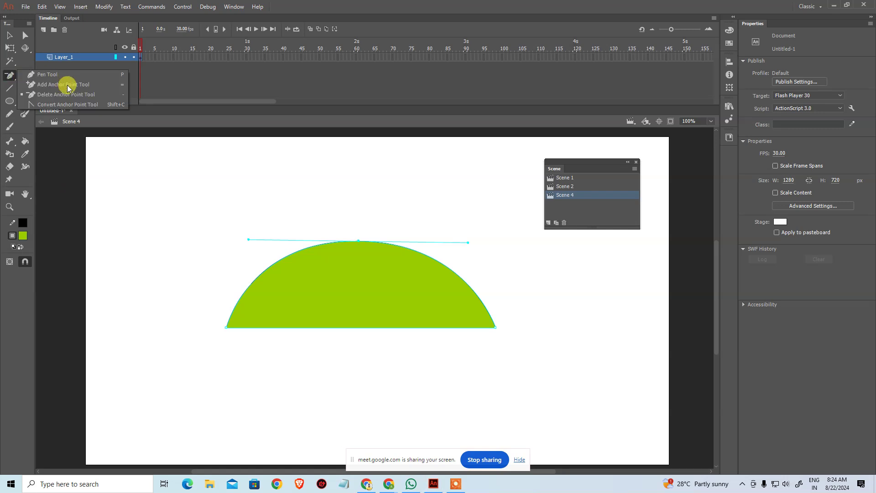
click(8, 80)
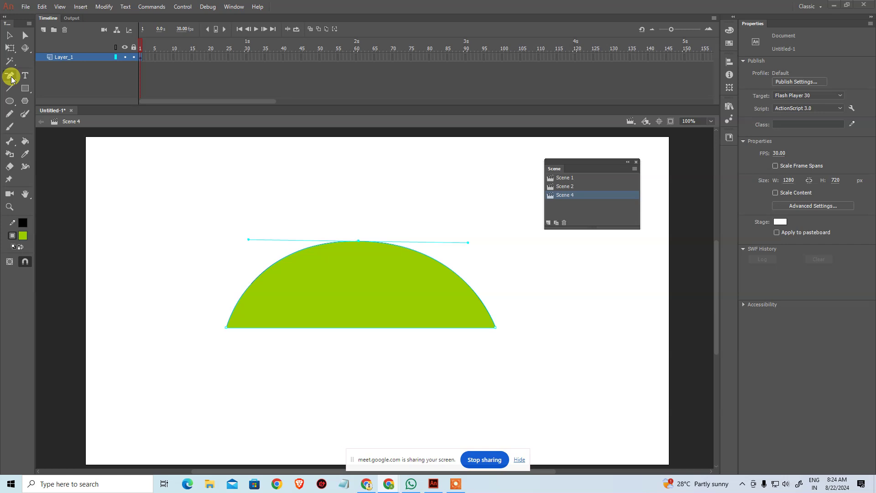
click(11, 78)
click(64, 107)
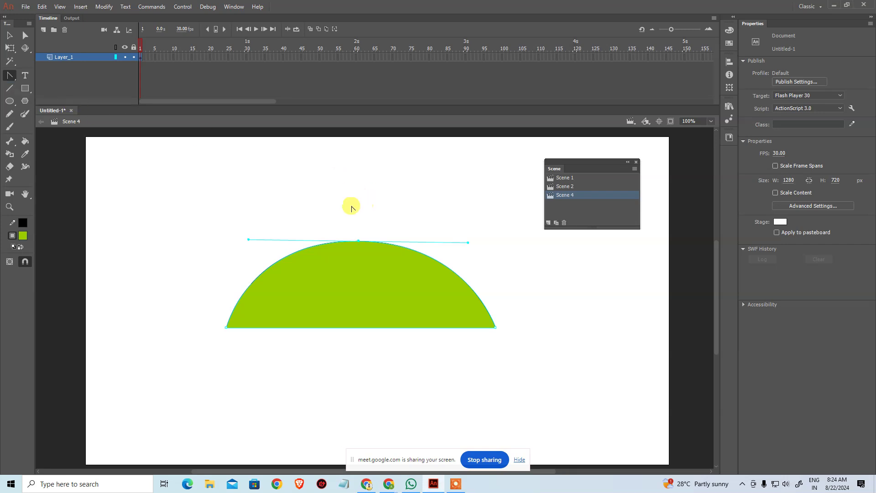
click(364, 238)
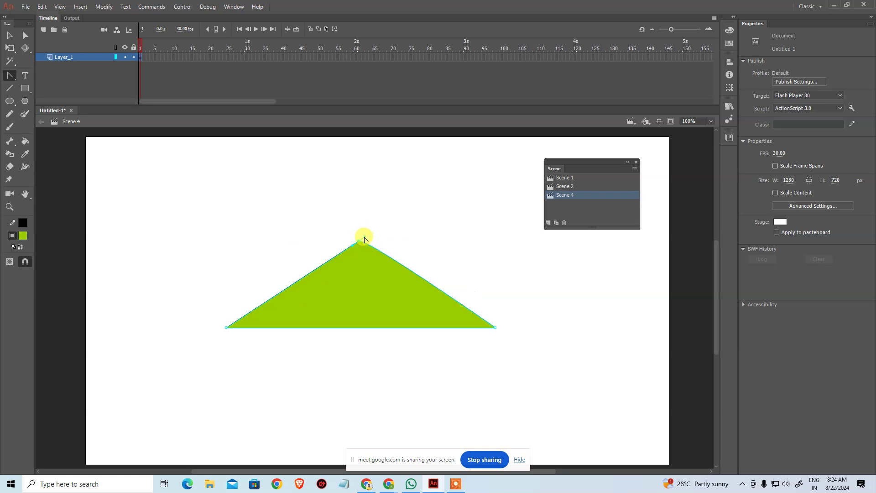
key(ctrl+z)
click(358, 241)
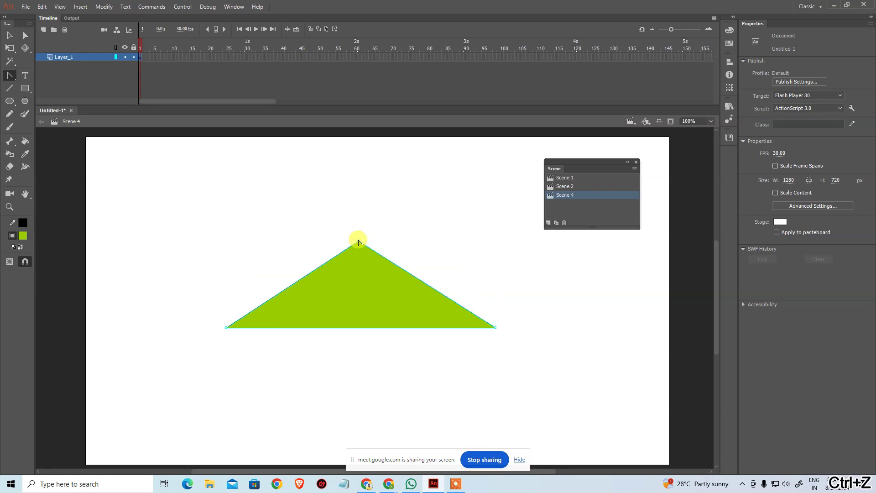
click(415, 279)
key(ctrl+z)
Select the whole green shape on the stage and delete it
drag(8, 79, 18, 78)
click(8, 35)
drag(158, 202, 601, 451)
key(Delete)
Activate the Text tool and dock its properties below the stage, and return them to the right side of the workspace
drag(6, 75, 8, 75)
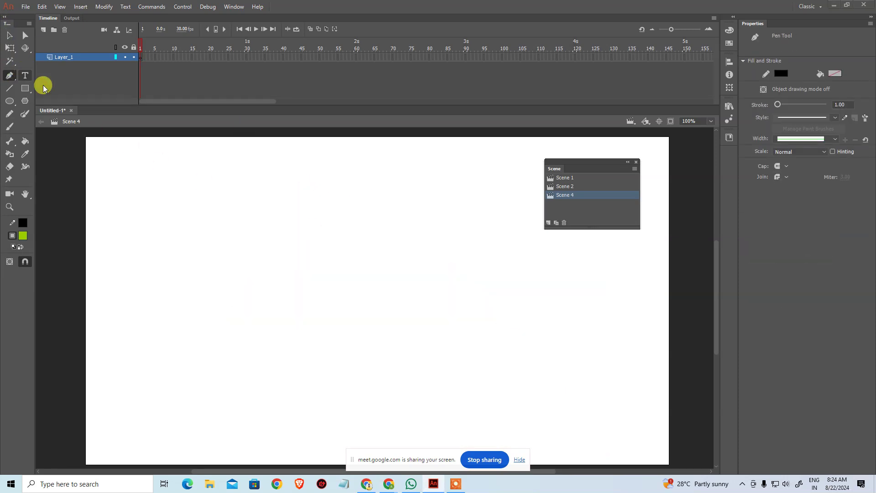
key(t)
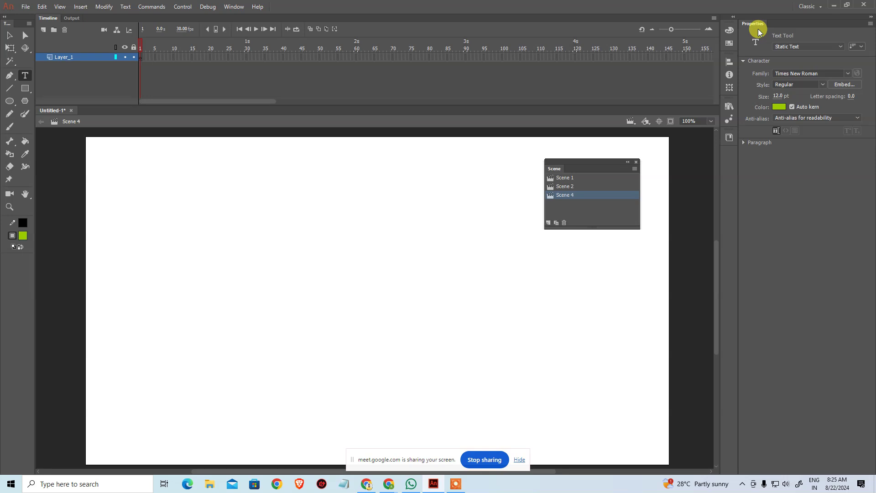
drag(754, 23, 221, 461)
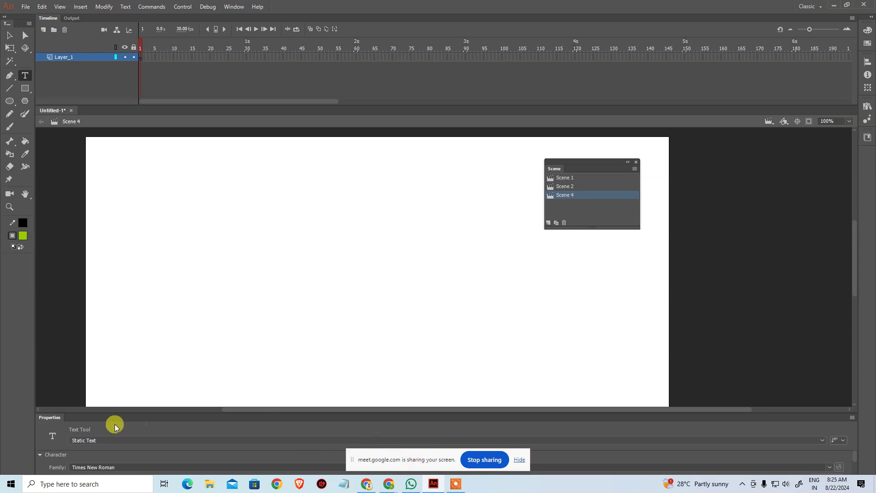
drag(49, 419, 872, 192)
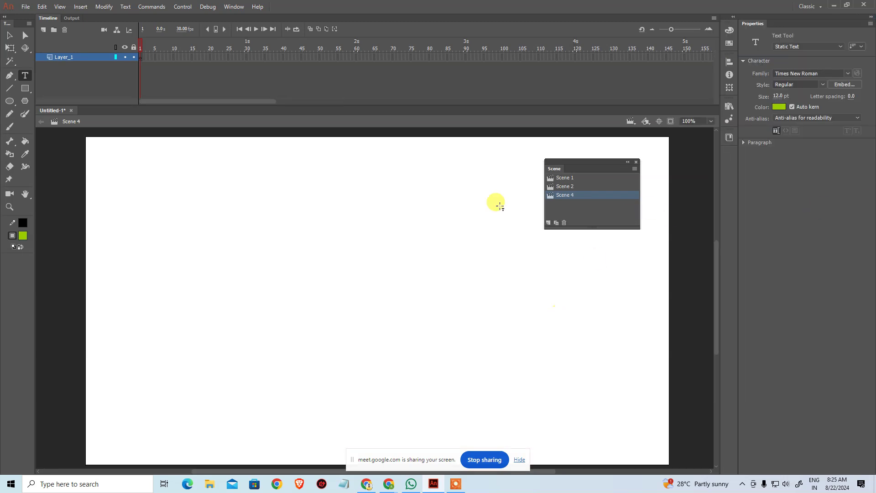
Add a Static Text line reading "This is my first static text with Animate CC 2019" in the upper part of the stage
click(839, 48)
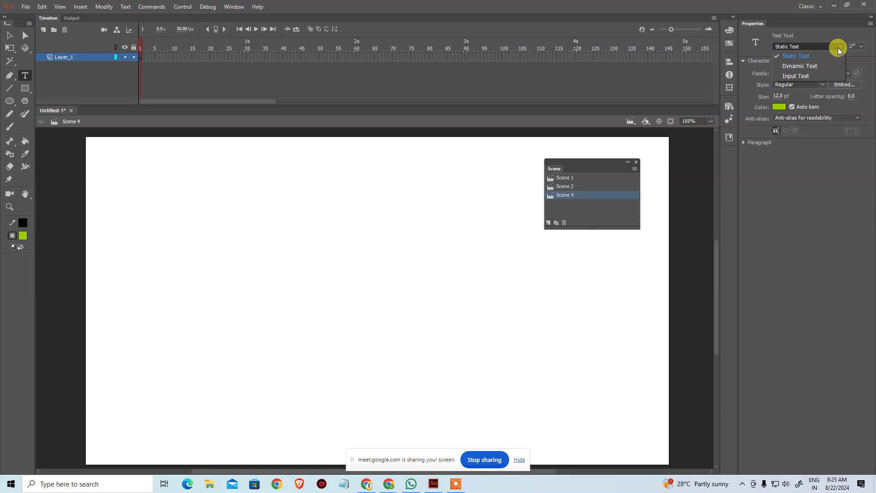
click(838, 48)
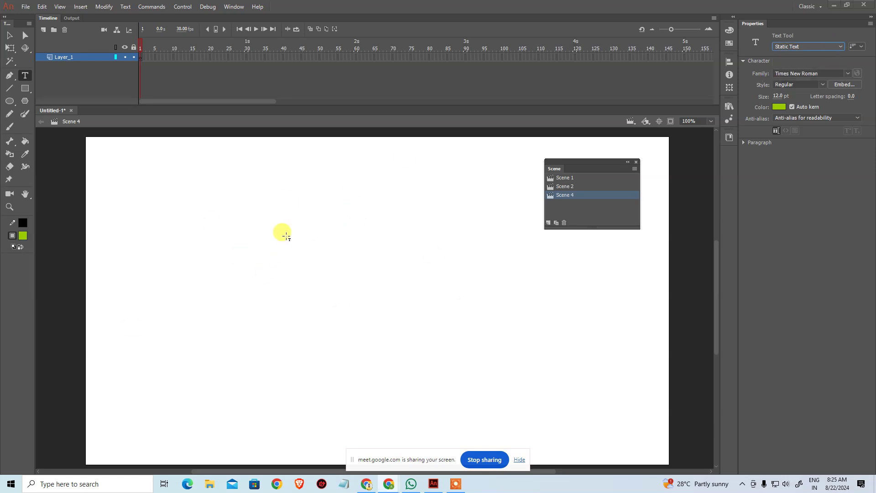
click(261, 219)
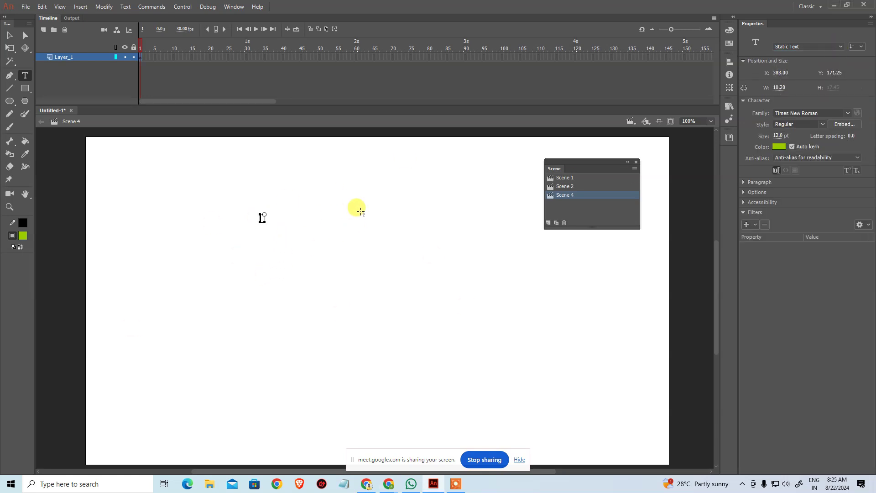
text(This is my t)
text(irst static text with Animate CSS)
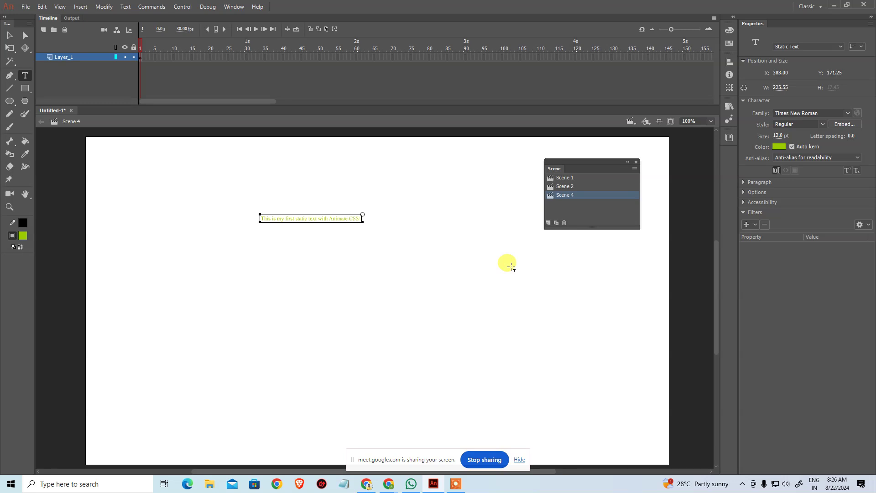
key(BackSpace)
text(C 2019)
Finish editing the static text line and change its color to black
click(9, 35)
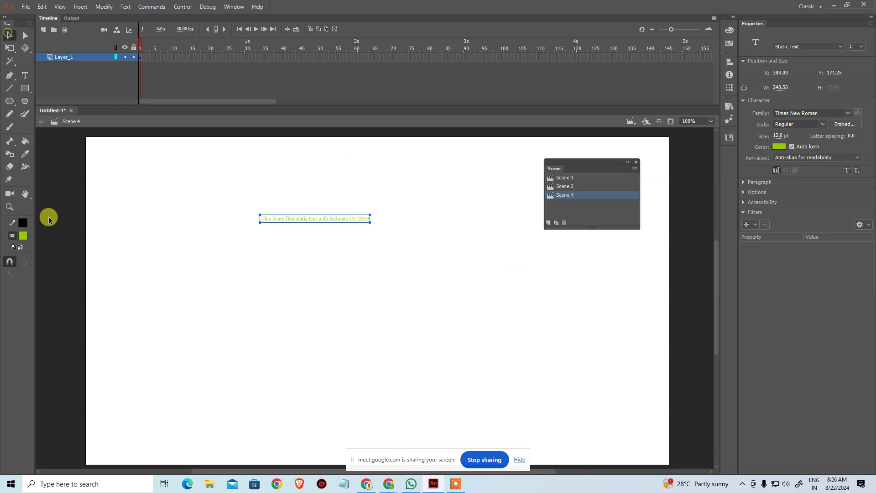
click(21, 238)
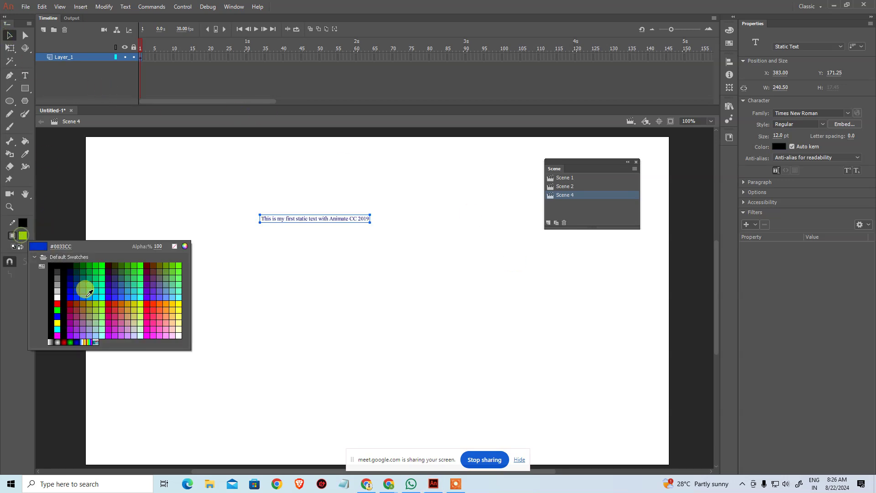
click(50, 264)
click(397, 258)
Select the static text line and set its font family to Arial
drag(235, 192, 418, 247)
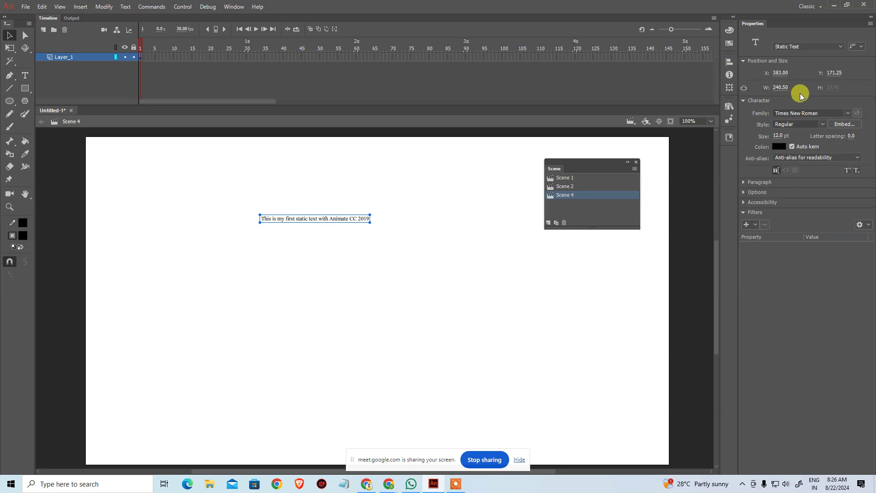
click(848, 114)
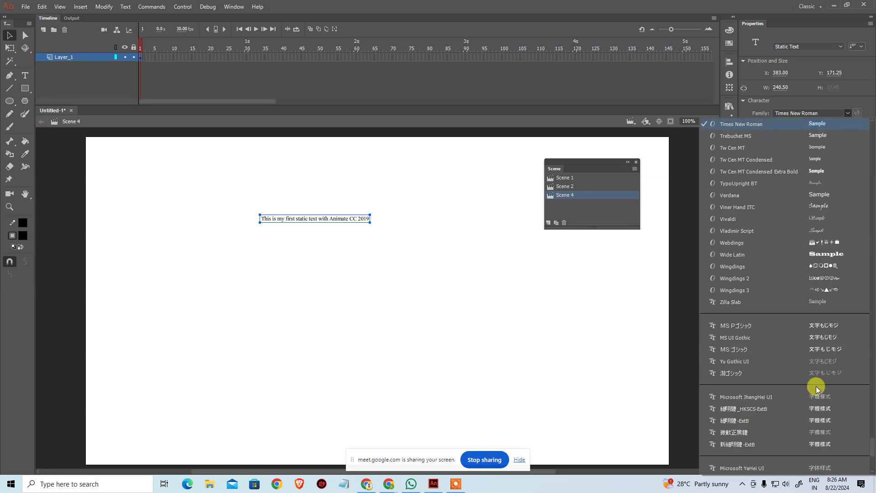
click(797, 112)
text(Arial)
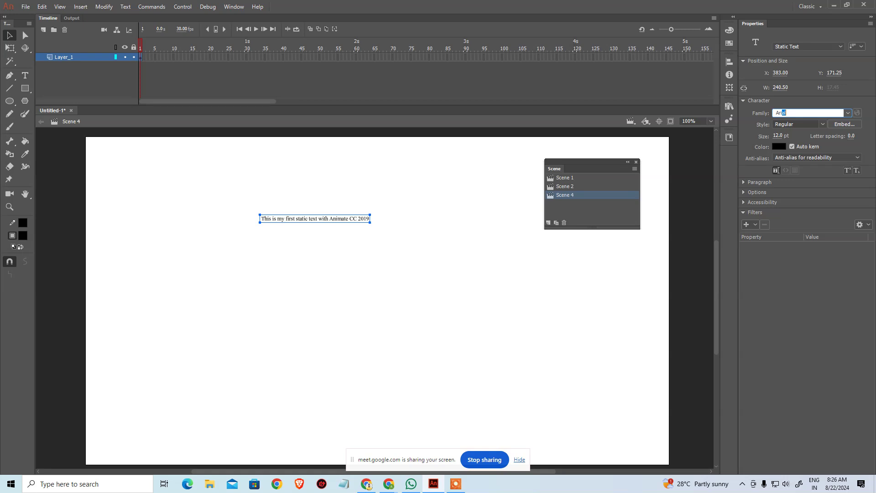
key(Return)
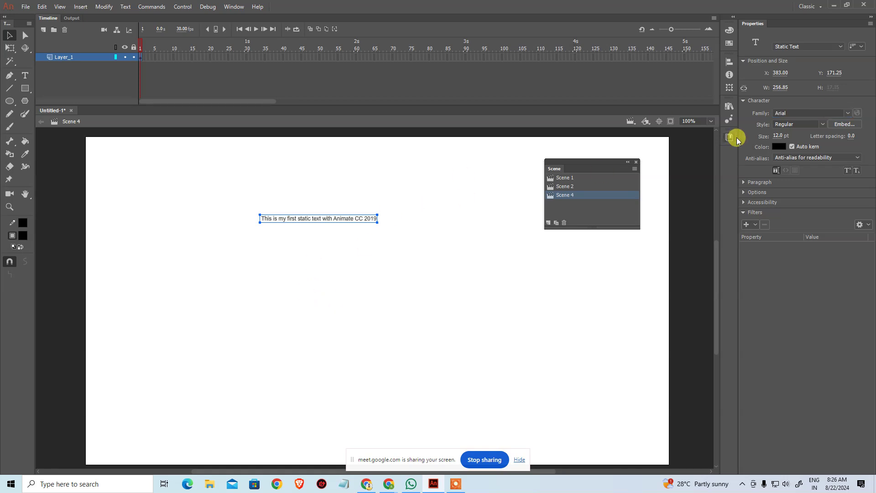
Set the static text's style to Bold and its size to 24 pt
click(823, 126)
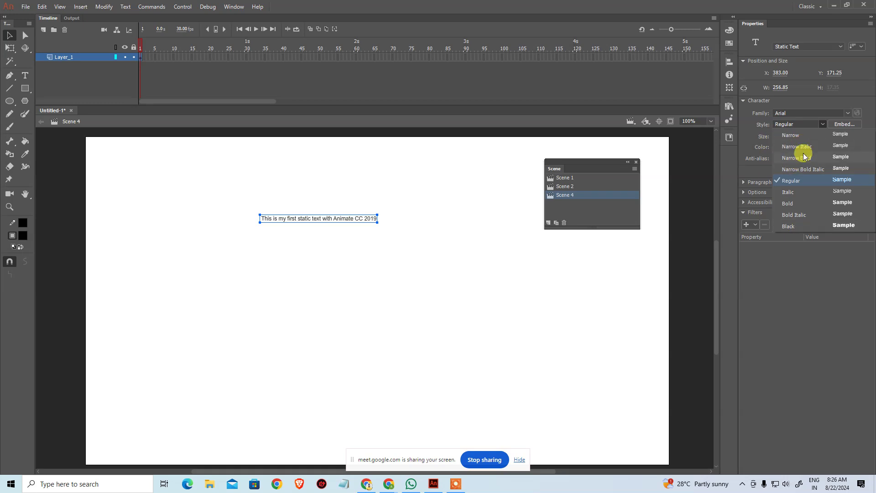
click(796, 204)
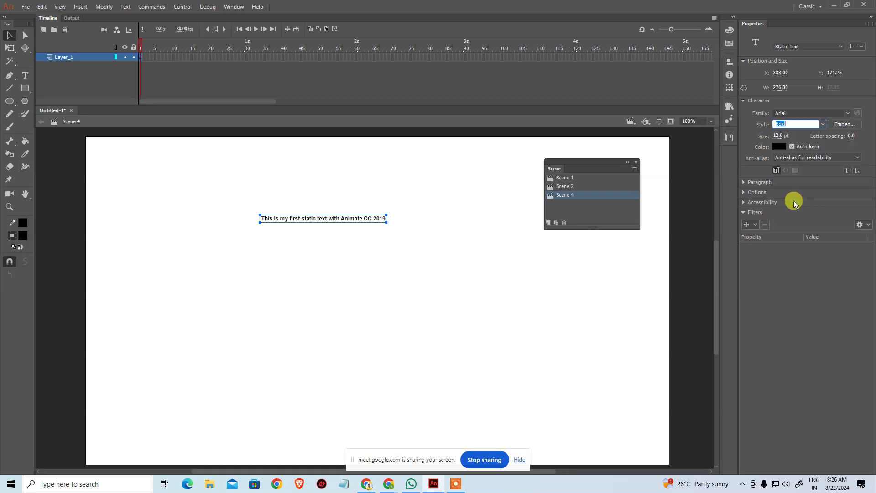
click(782, 136)
text(24)
key(Return)
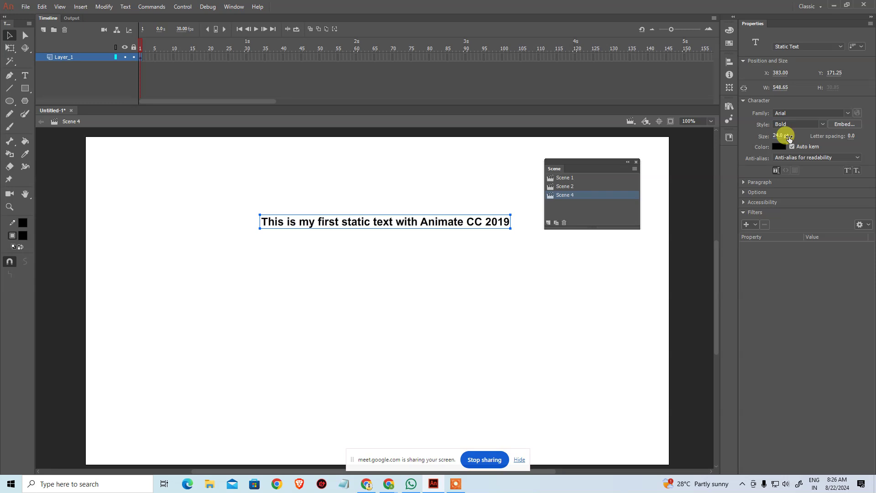
Try a letter spacing of 10 on the static text, and undo it
click(852, 136)
text(10)
key(Return)
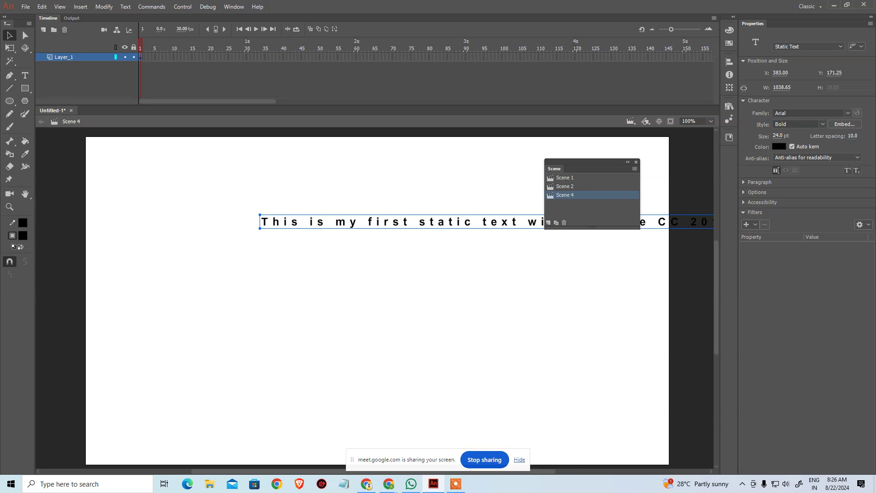
key(ctrl+z)
Recolor the static text lime green and toggle its Auto kern option off and on several times, leaving it enabled
click(779, 146)
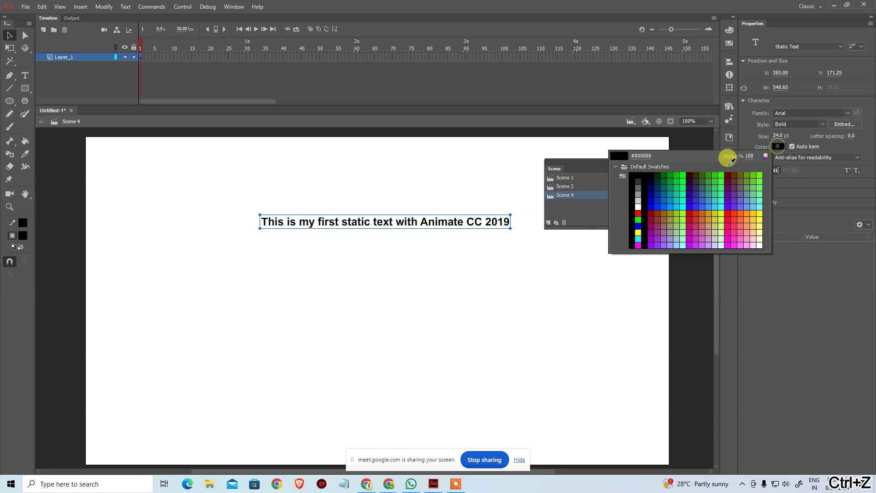
click(674, 208)
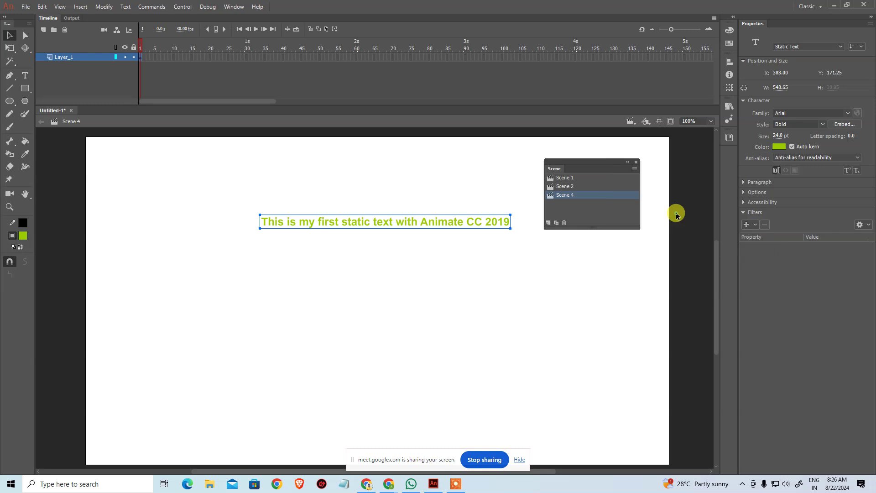
click(791, 147)
click(791, 147)
click(790, 147)
click(790, 146)
click(791, 147)
click(791, 147)
click(790, 147)
click(791, 146)
Rename Scene 4 to "Scene 3" in the scene list
double_click(573, 194)
text(Scene 3)
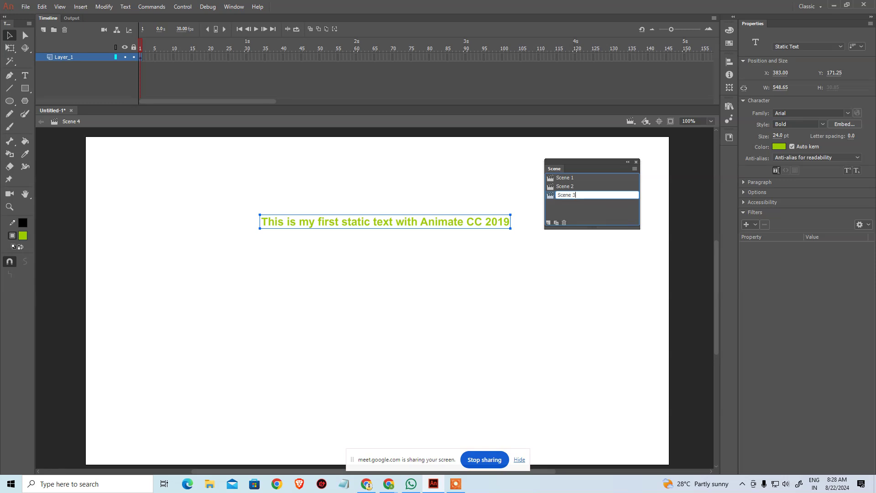
key(Return)
click(344, 319)
click(272, 215)
click(570, 311)
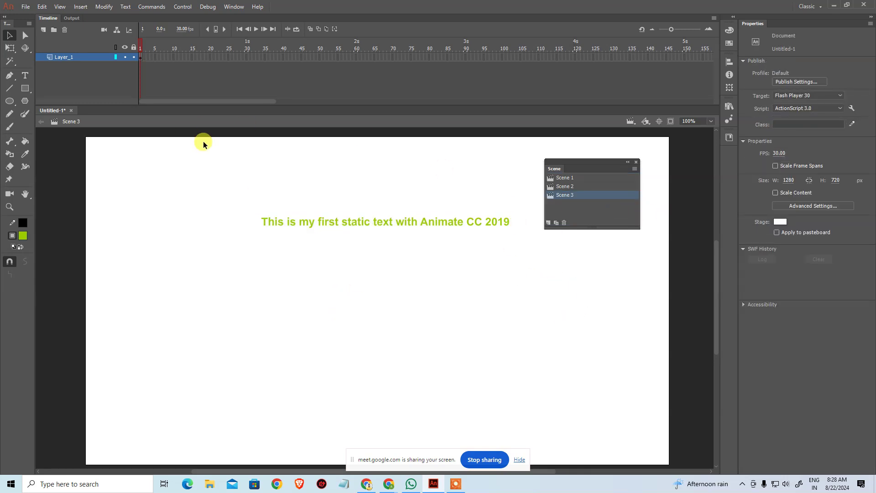
drag(167, 172, 546, 279)
click(563, 284)
click(487, 226)
click(577, 254)
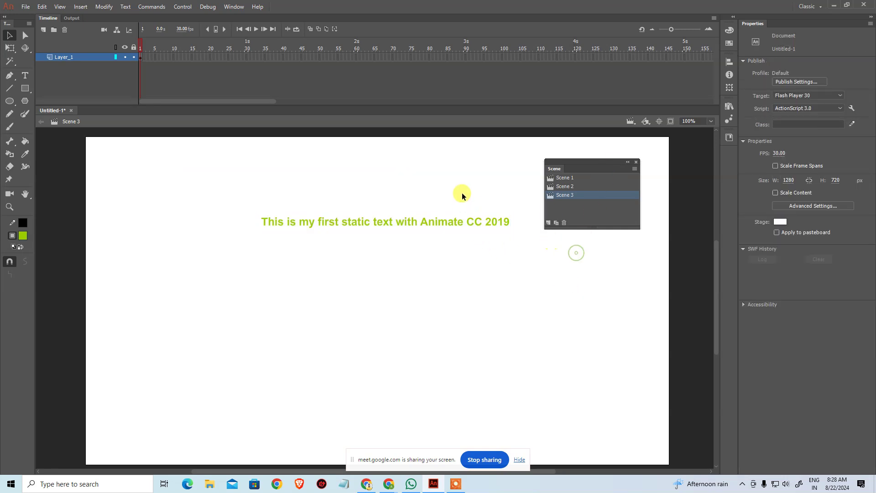
Set the static text's anti-aliasing to Use device fonts and inspect the letter edges up close
click(475, 217)
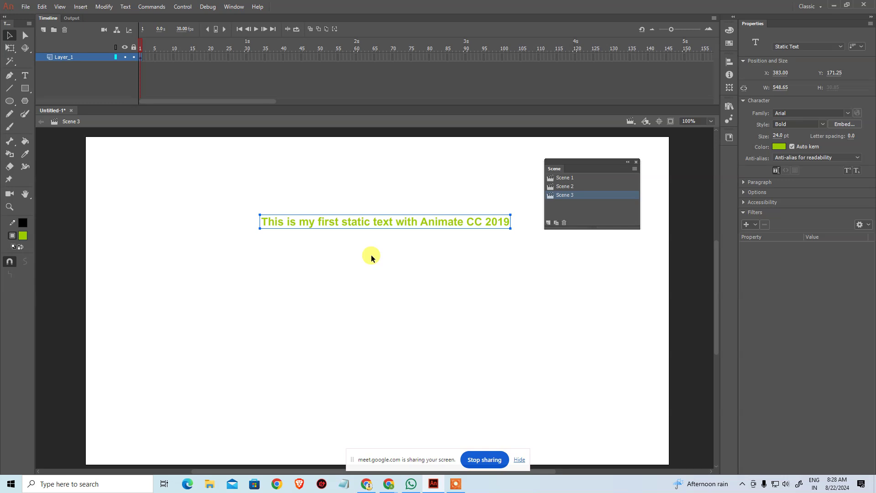
click(831, 159)
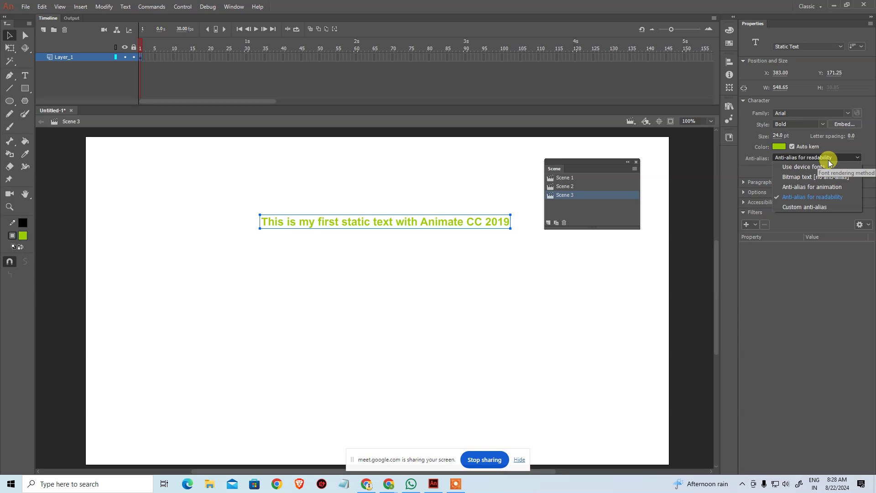
click(804, 167)
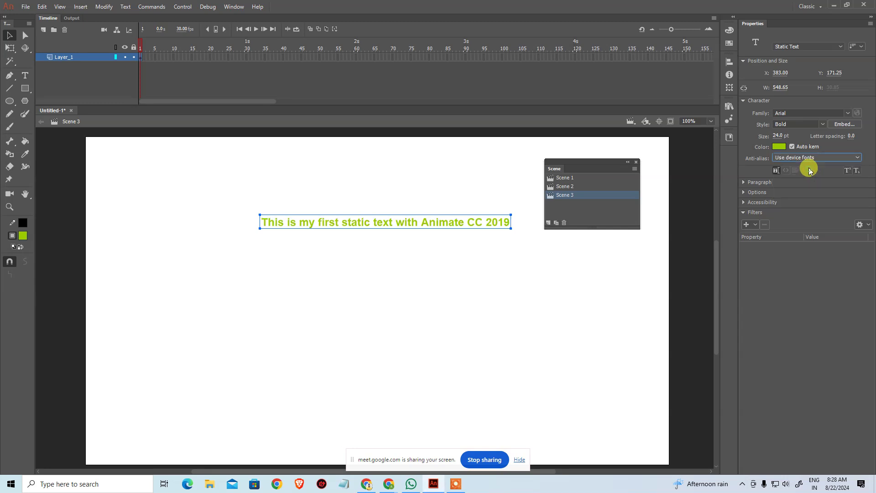
click(359, 236)
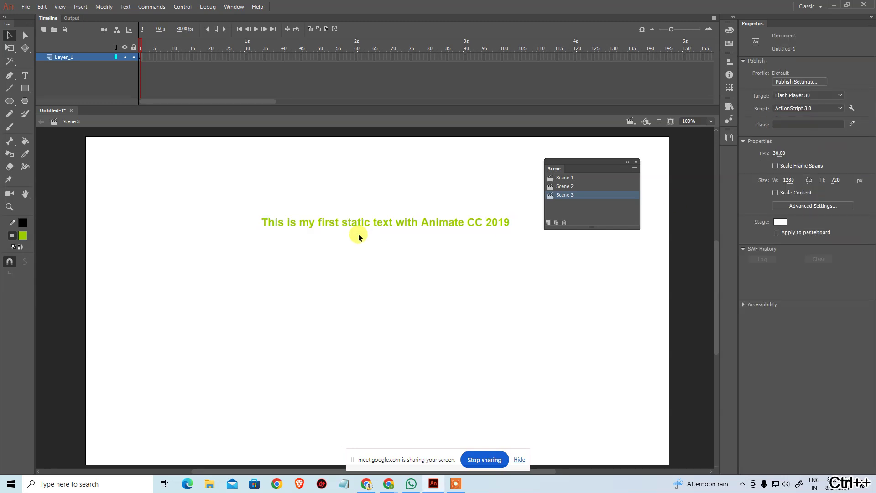
key(ctrl+equal)
key(ctrl+equal)
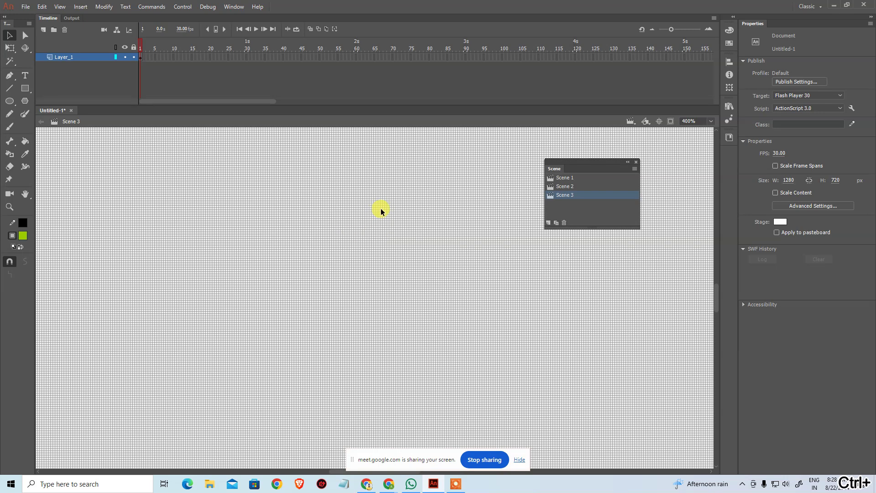
key(ctrl+minus)
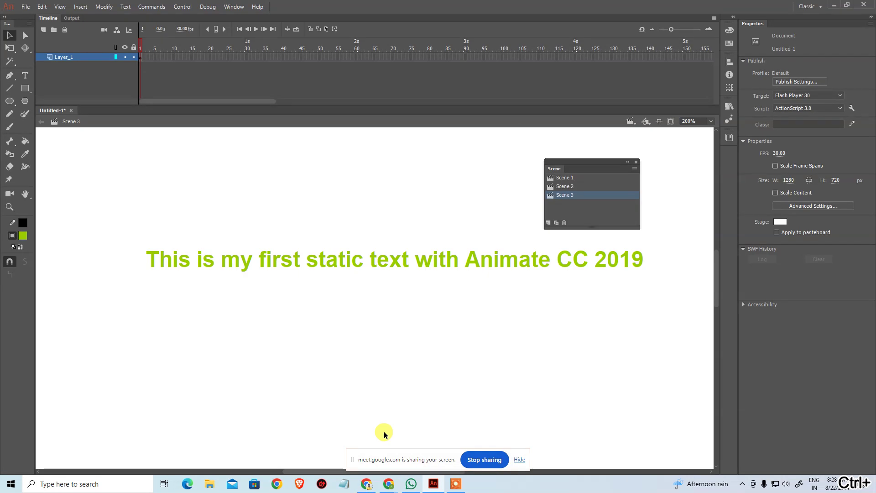
Magnify the static text to 400% and turn the stage grid display on and back off
key(ctrl+equal)
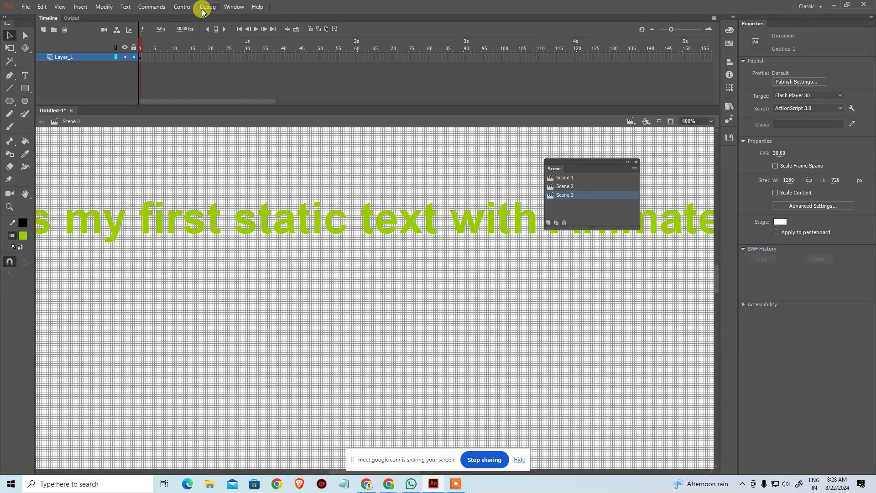
click(227, 9)
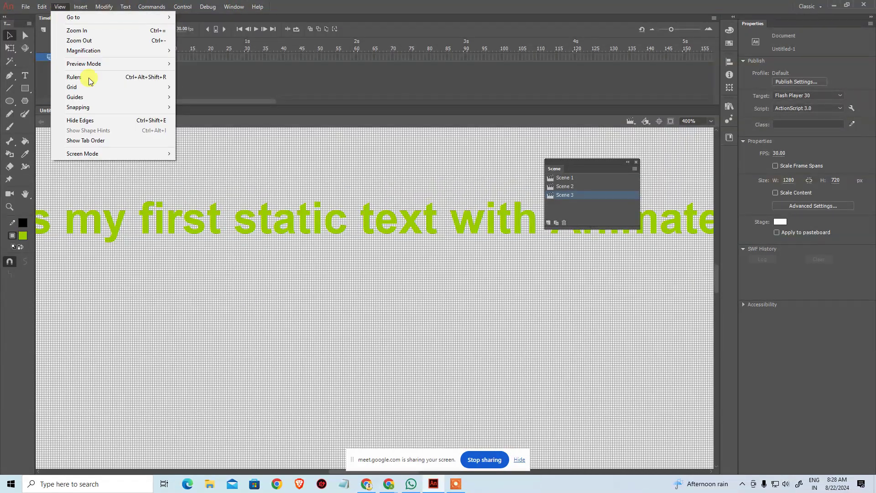
mouse_move(141, 93)
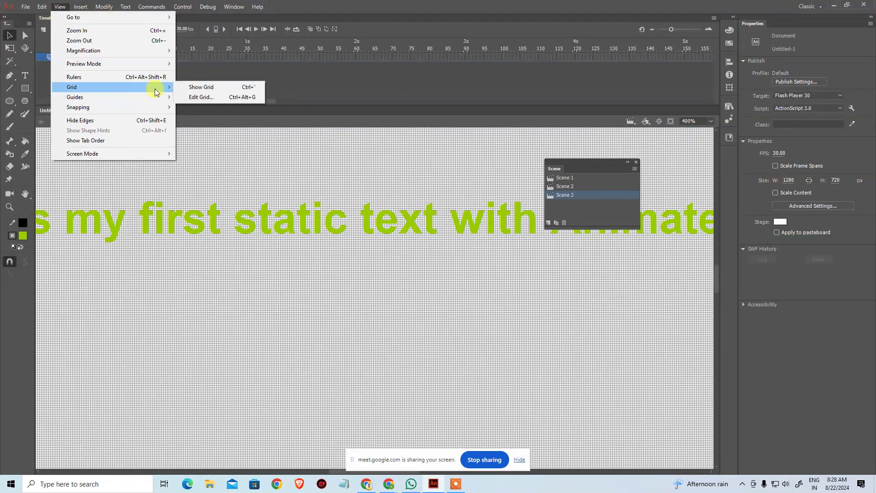
click(183, 88)
click(77, 6)
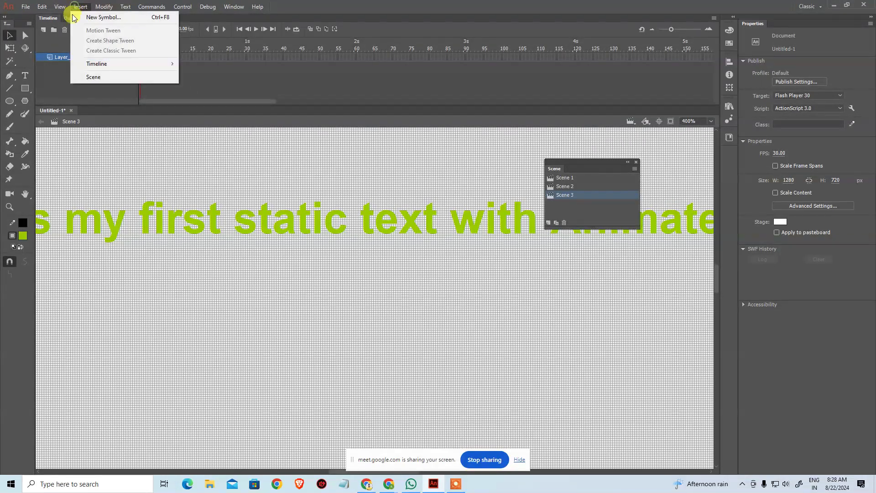
mouse_move(60, 7)
mouse_move(157, 87)
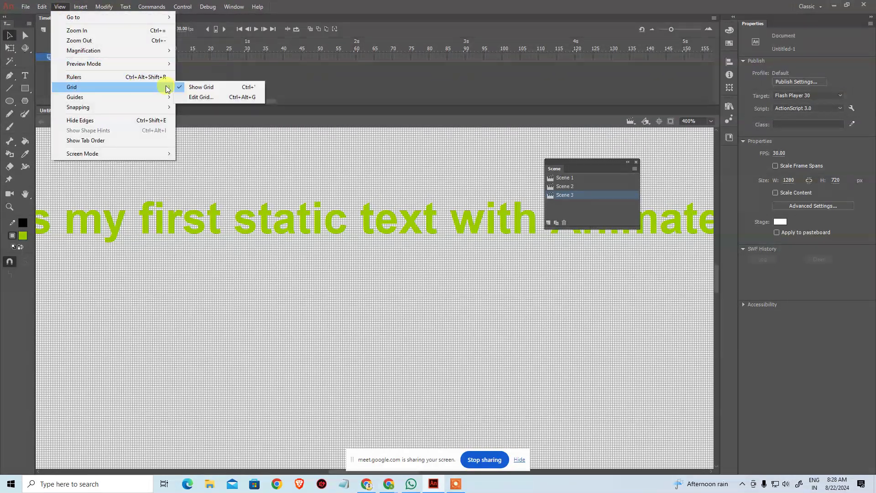
click(59, 6)
click(60, 6)
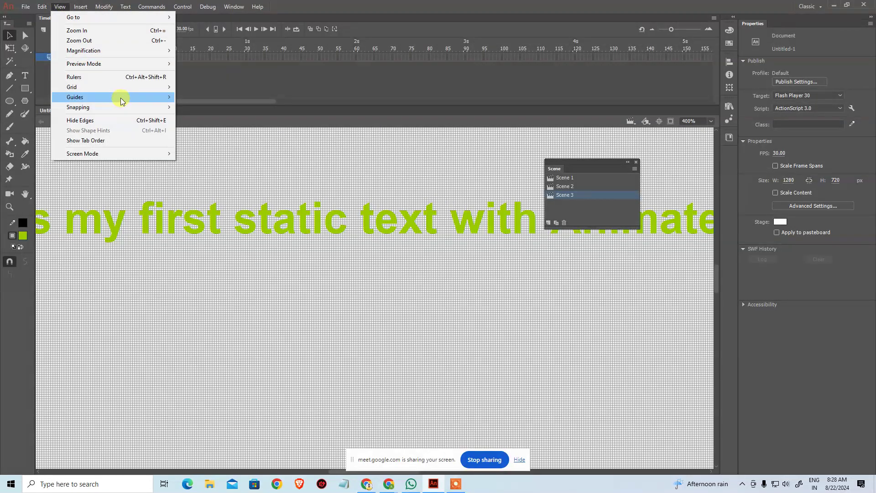
mouse_move(122, 100)
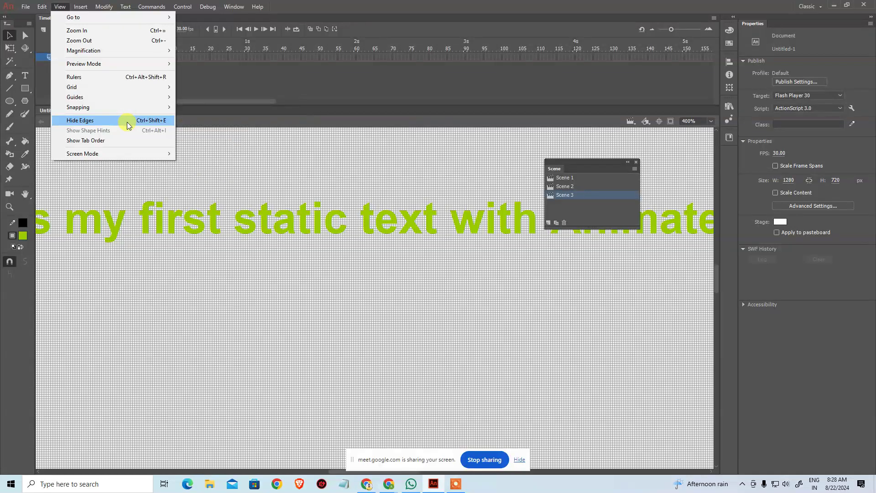
mouse_move(117, 66)
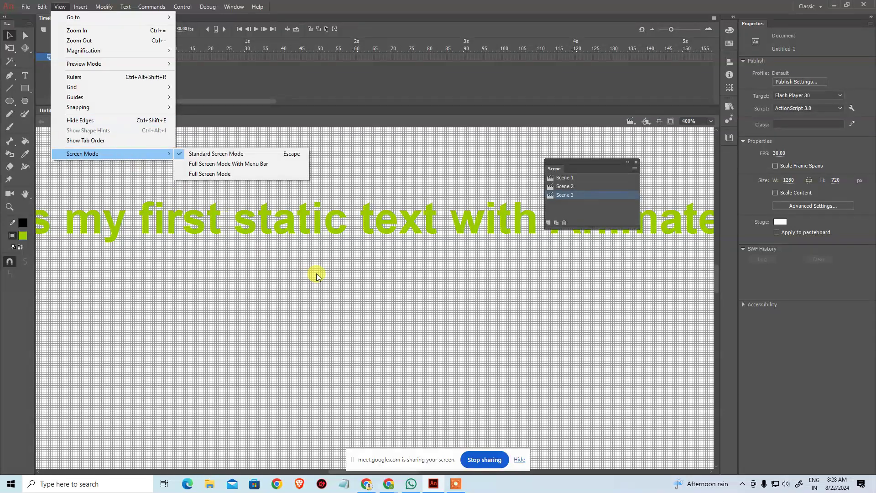
click(334, 268)
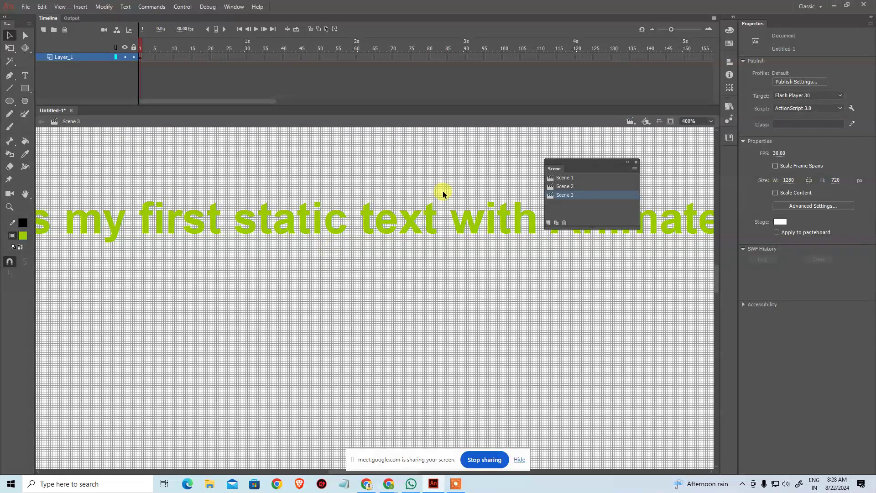
click(659, 121)
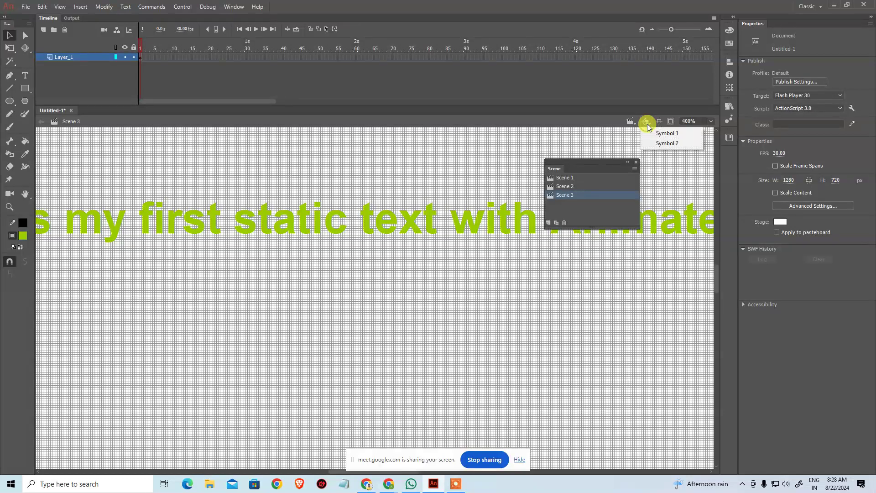
click(543, 120)
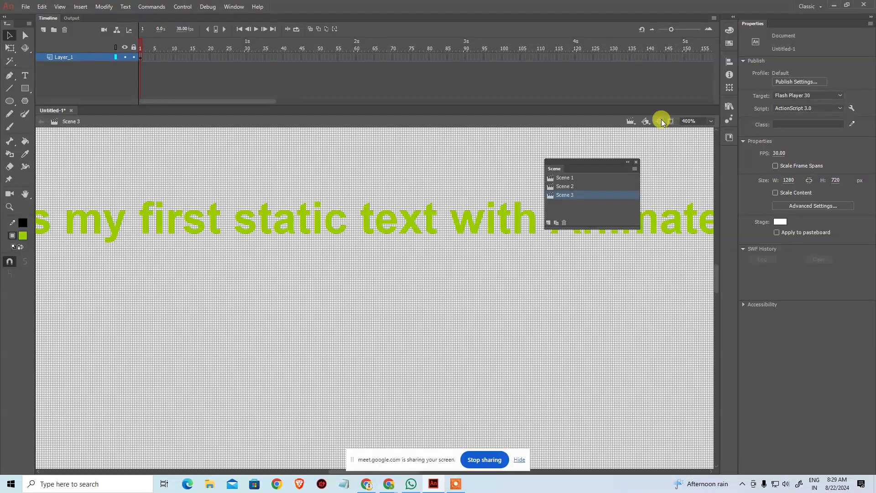
Turn off the display of guides and turn it back on
click(231, 6)
click(117, 7)
mouse_move(62, 7)
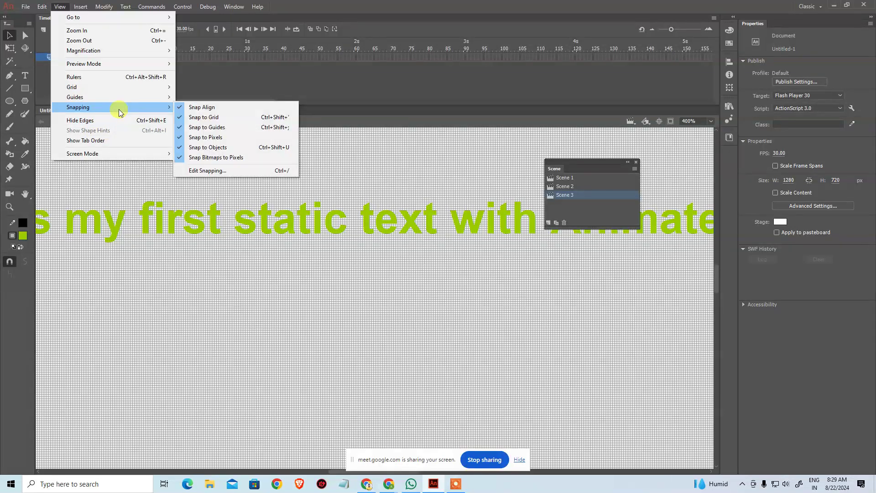
mouse_move(125, 99)
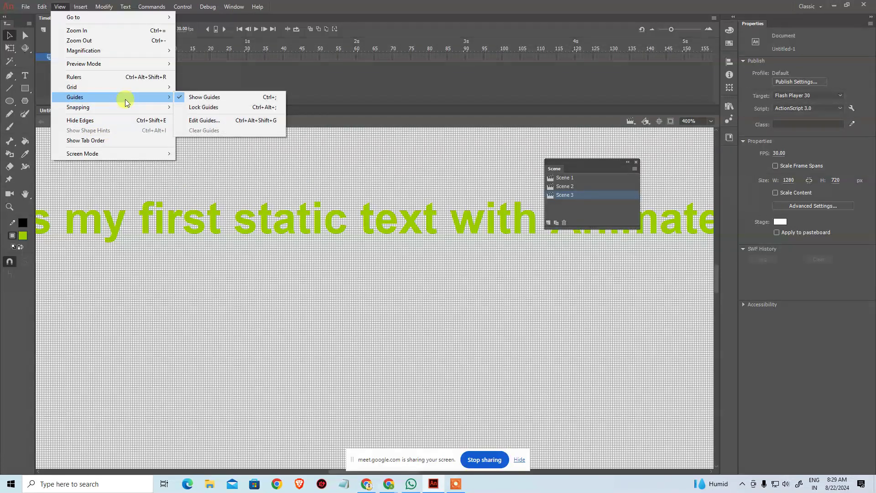
click(190, 97)
click(80, 6)
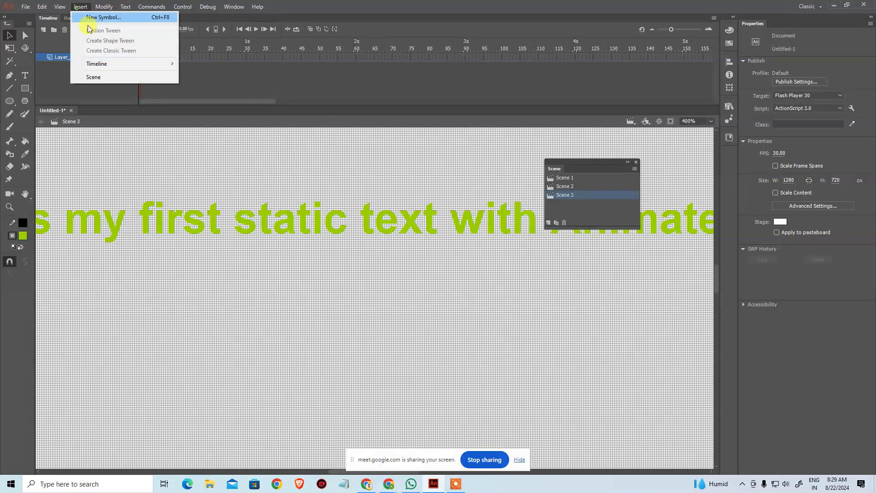
mouse_move(60, 7)
mouse_move(135, 95)
click(191, 97)
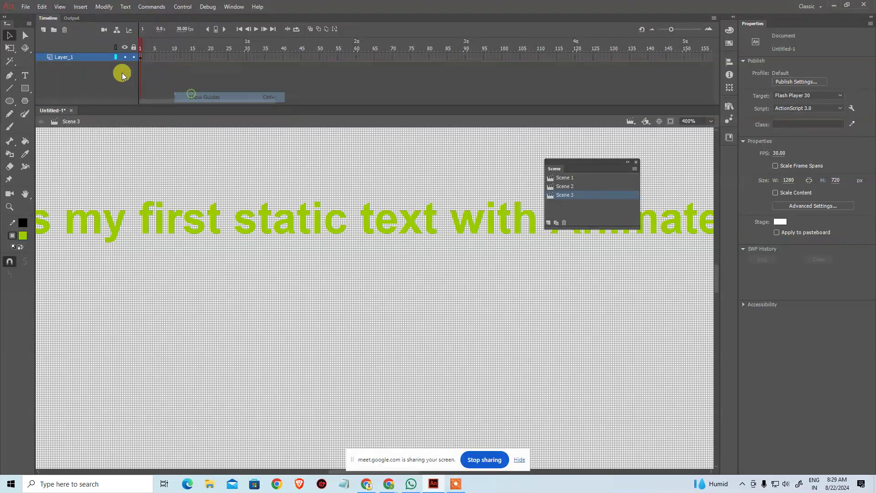
Open the grid settings, look at the grid color swatches, and cancel without changing anything
click(61, 6)
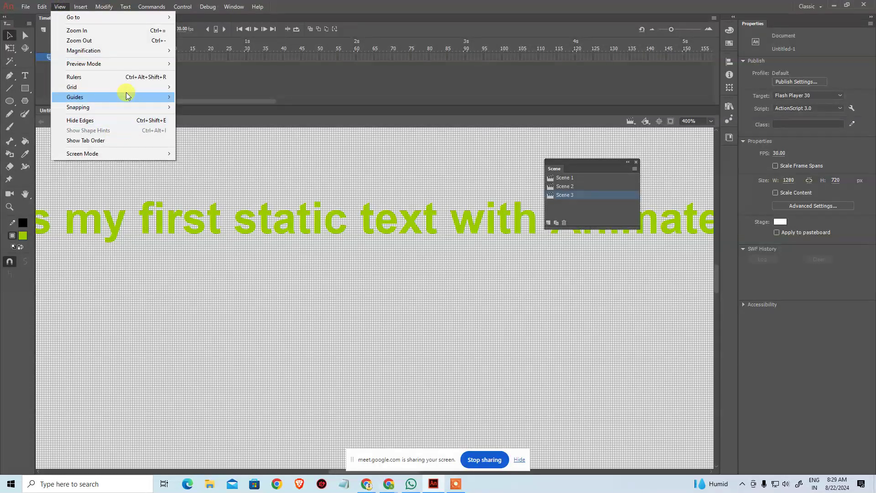
mouse_move(126, 91)
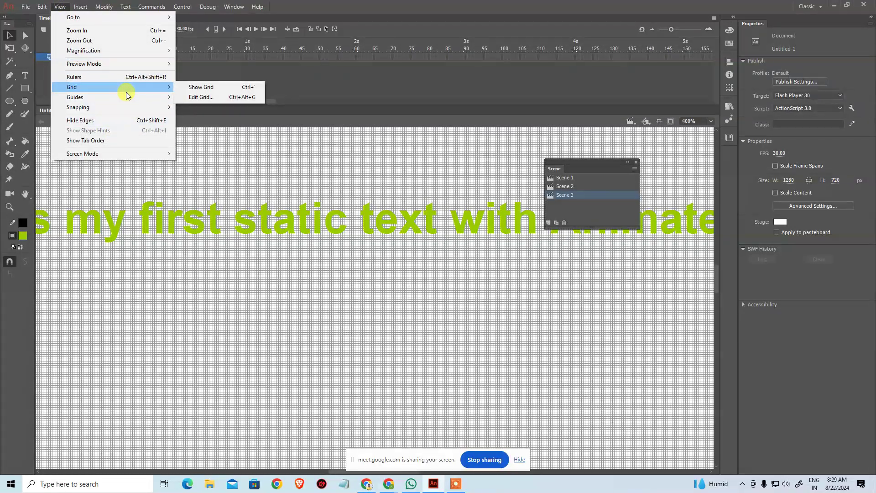
click(185, 99)
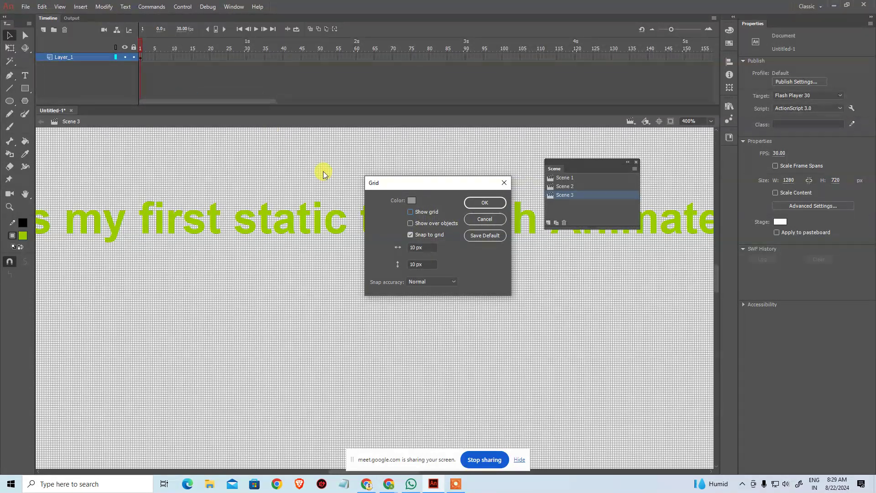
click(411, 200)
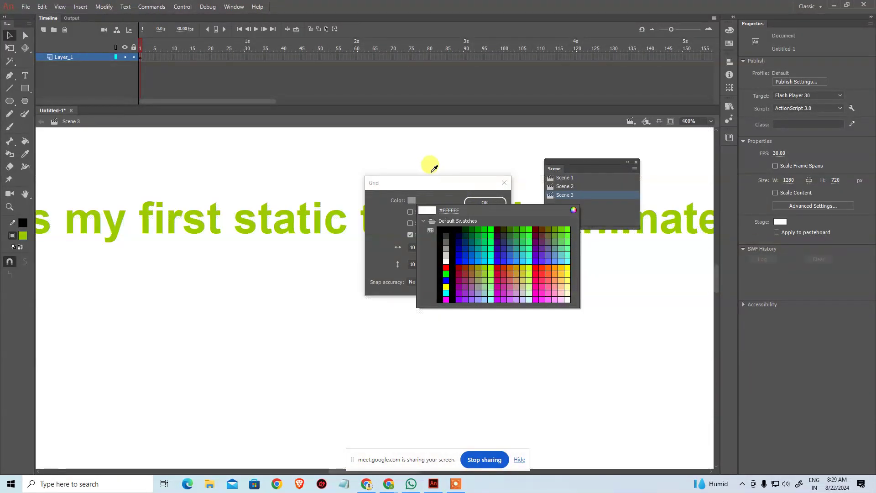
click(439, 184)
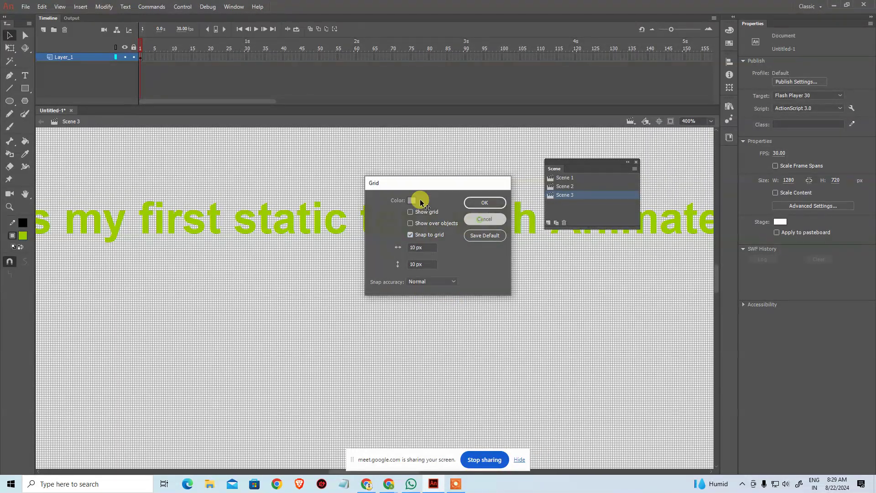
key(Escape)
Show the stage grid, view it while zooming out to 50%, and hide it again
click(60, 6)
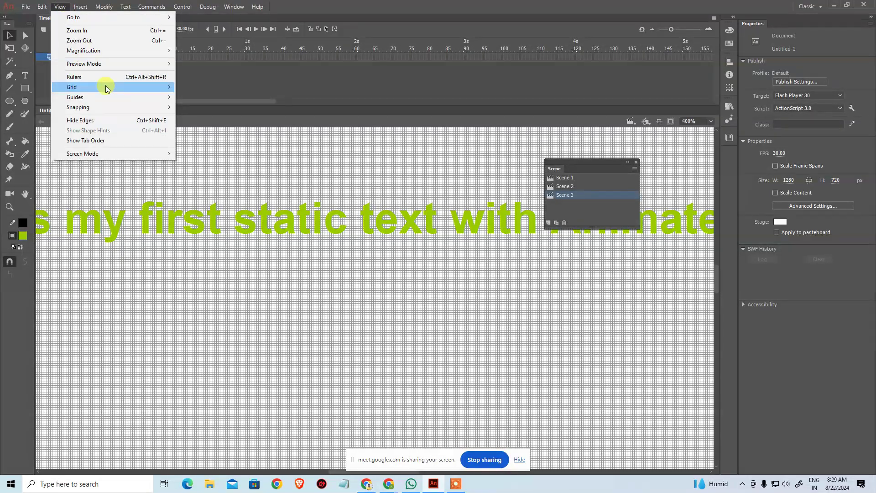
mouse_move(105, 86)
click(246, 91)
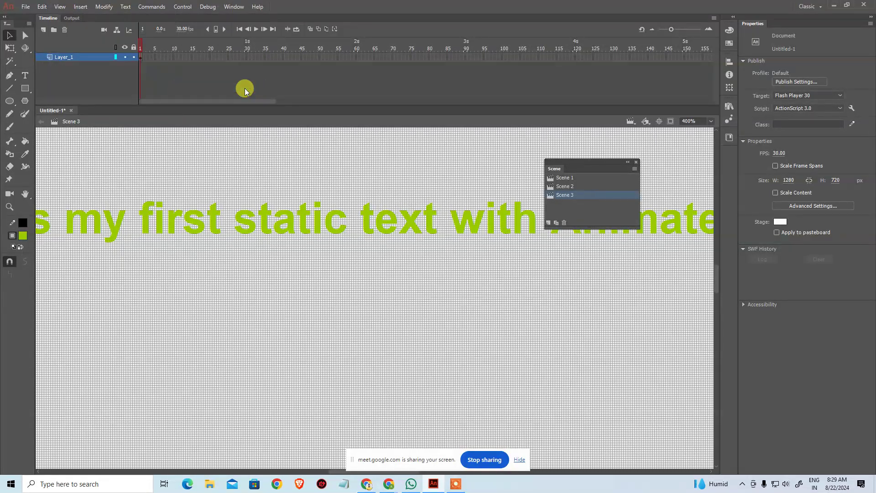
key(ctrl)
key(ctrl+minus)
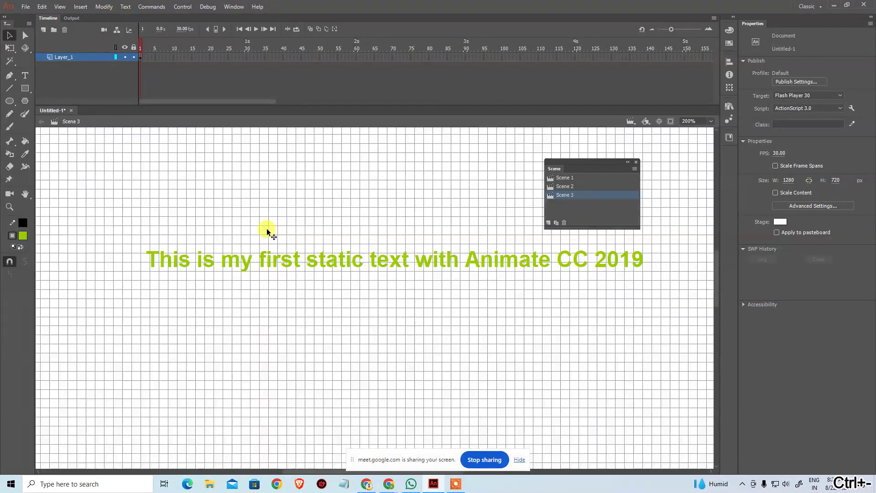
key(ctrl+minus)
key(ctrl+minus)
key(ctrl+0)
key(ctrl+apostrophe)
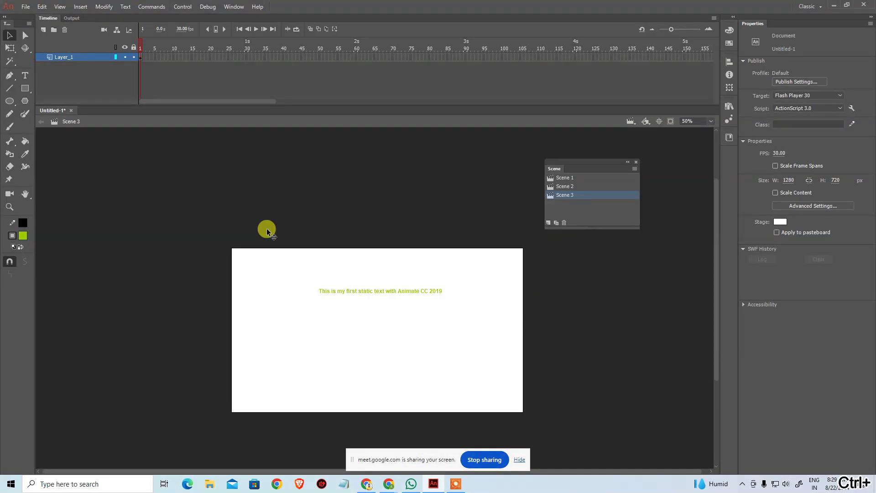
Examine the pixel grid on the stage at 800% magnification and return to 100%
key(ctrl+plus)
key(ctrl+plus)
key(ctrl+plus)
key(ctrl+plus)
key(ctrl+plus)
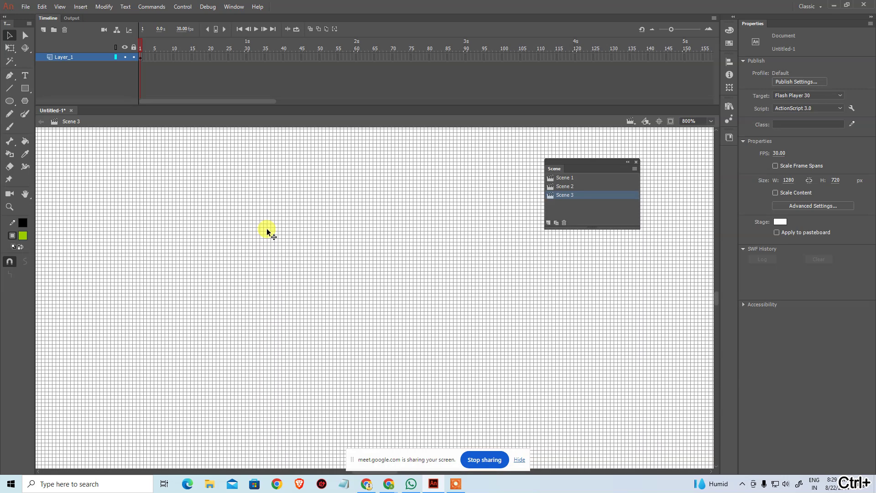
key(ctrl+1)
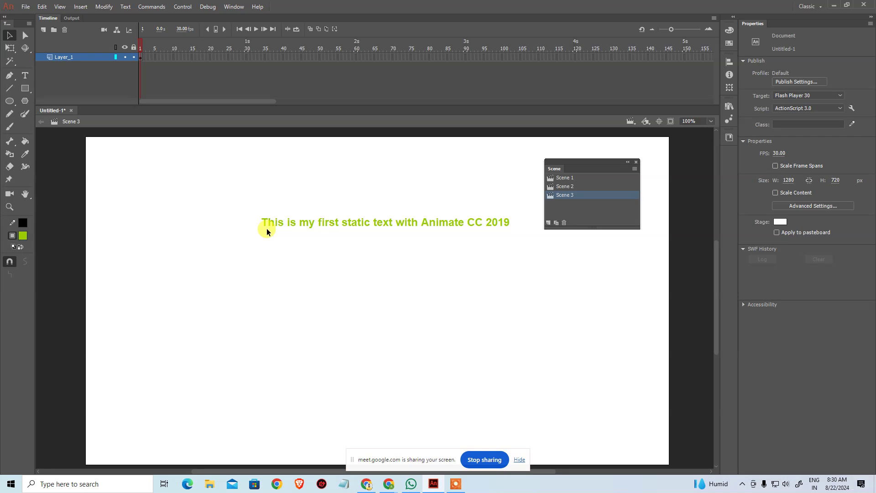
Toggle the stage grid on and off several times at 100% magnification, leaving it hidden
drag(410, 265, 364, 256)
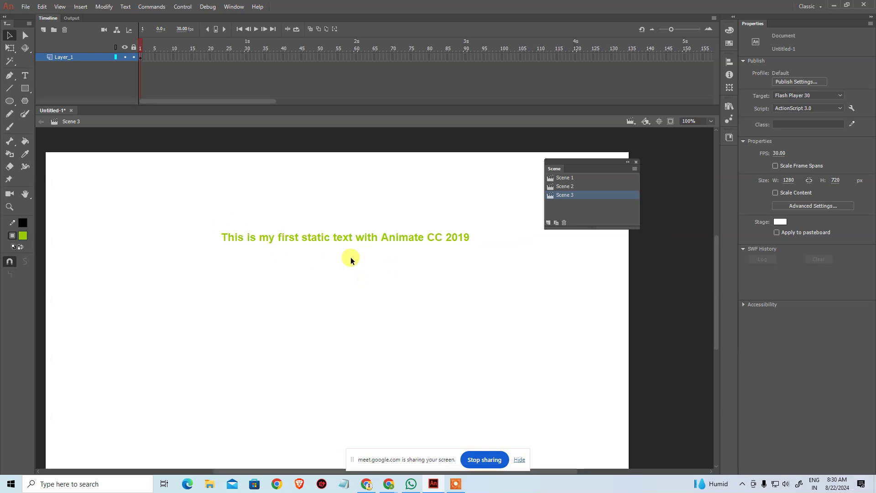
key(ctrl+apostrophe)
key(ctrl+apostrophe)
key(ctrl+apostrophe)
key(ctrl+apostrophe)
key(ctrl+apostrophe)
key(ctrl+apostrophe)
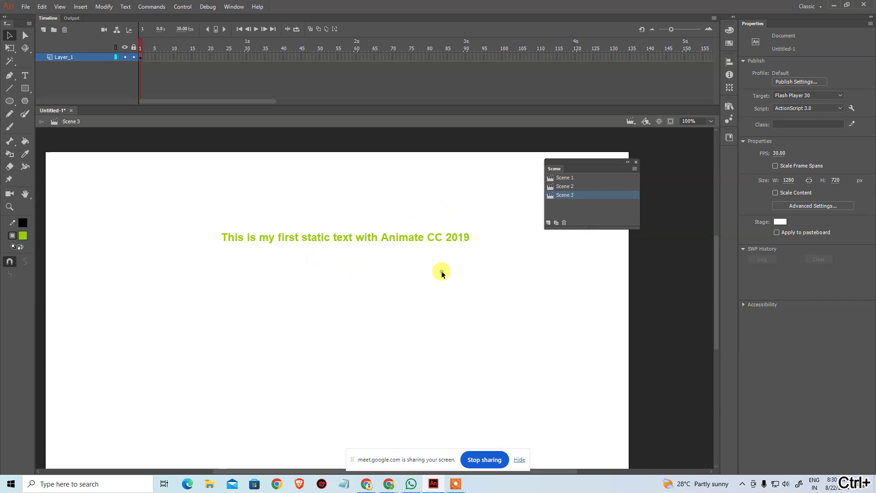
Set the static text's anti-aliasing to Bitmap text [no anti-alias] and view it at 200%
key(ctrl+space)
click(397, 233)
drag(387, 256, 504, 259)
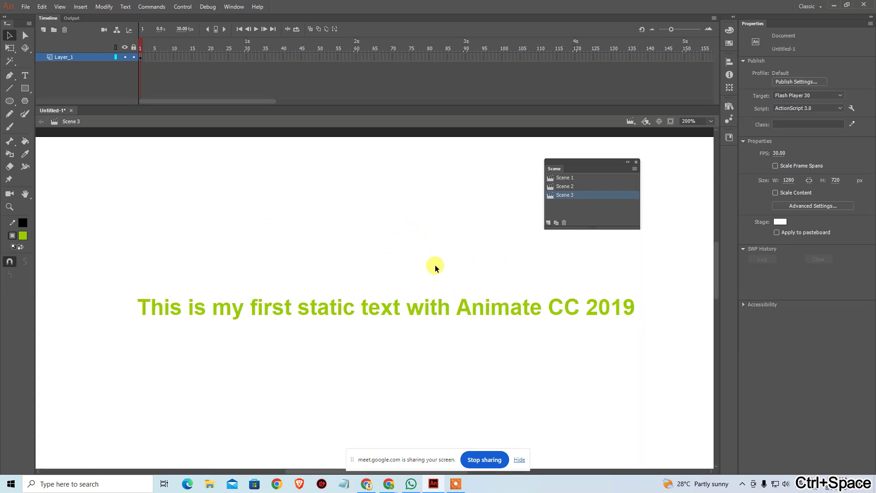
click(447, 309)
click(801, 160)
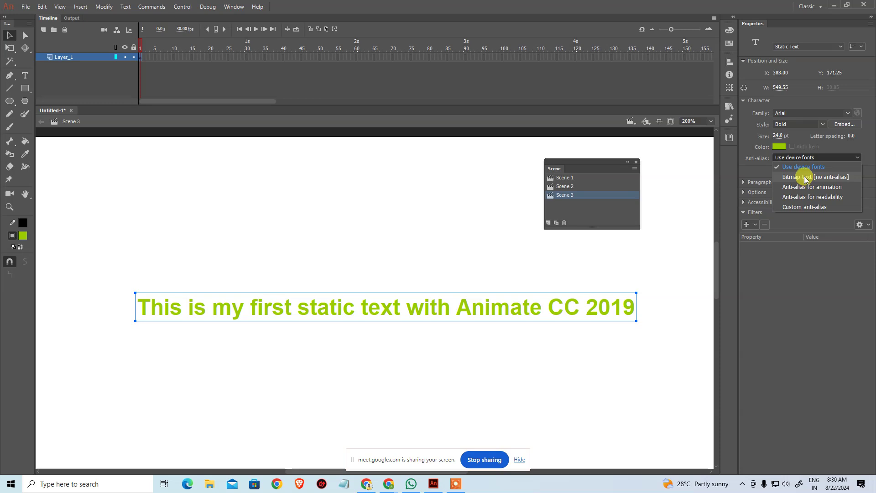
click(804, 178)
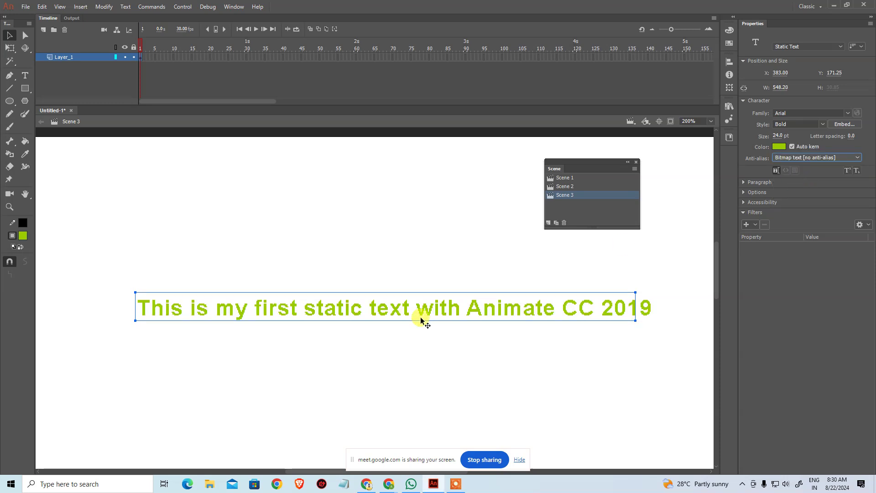
Try Anti-alias for animation on the static text, and switch it to Anti-alias for readability
click(815, 158)
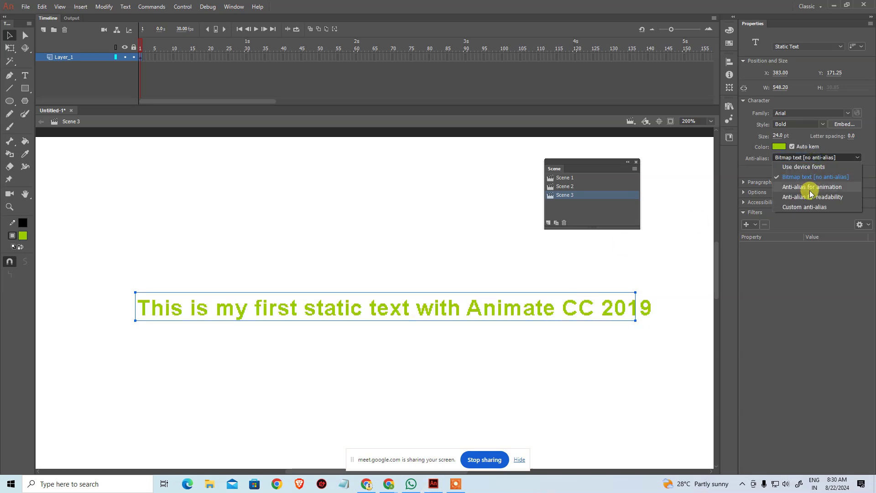
click(811, 188)
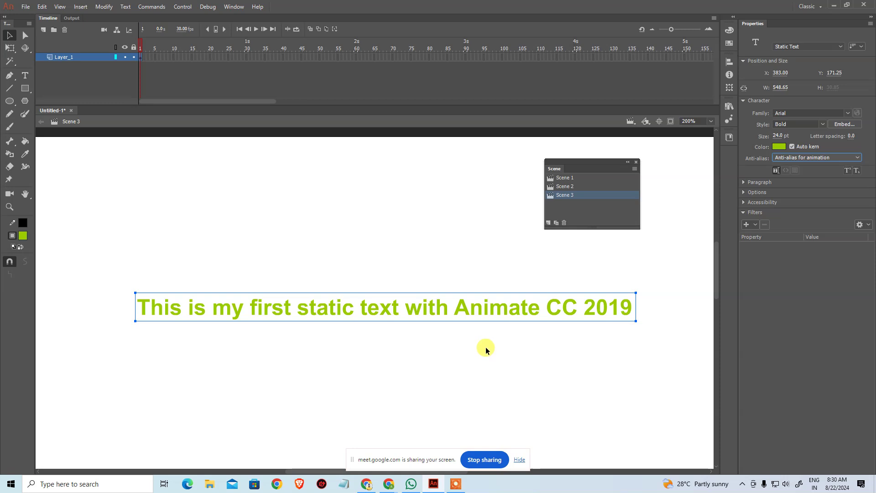
click(834, 158)
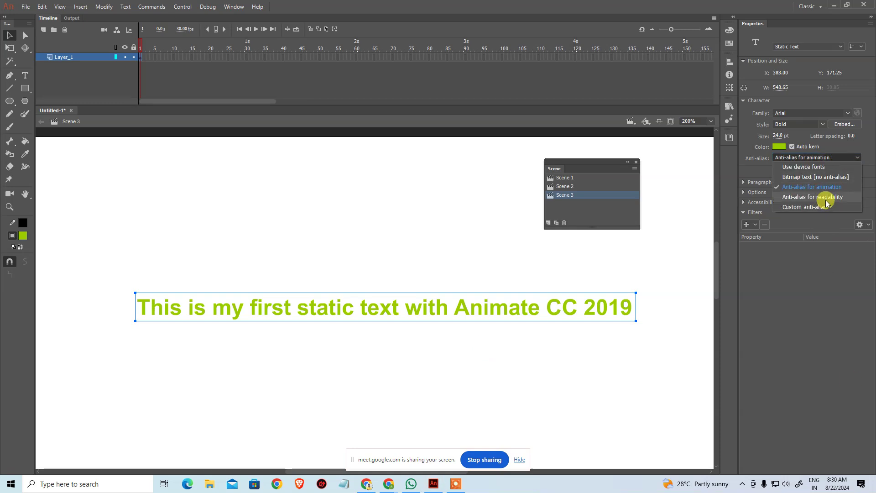
click(826, 198)
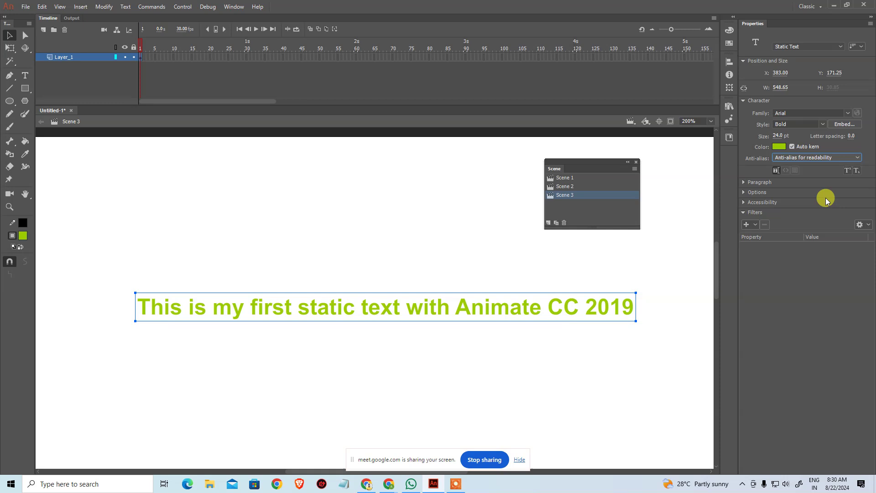
Switch the static text to Custom anti-alias and try a thickness of 200 with sharpness values of 400 and -400
click(817, 157)
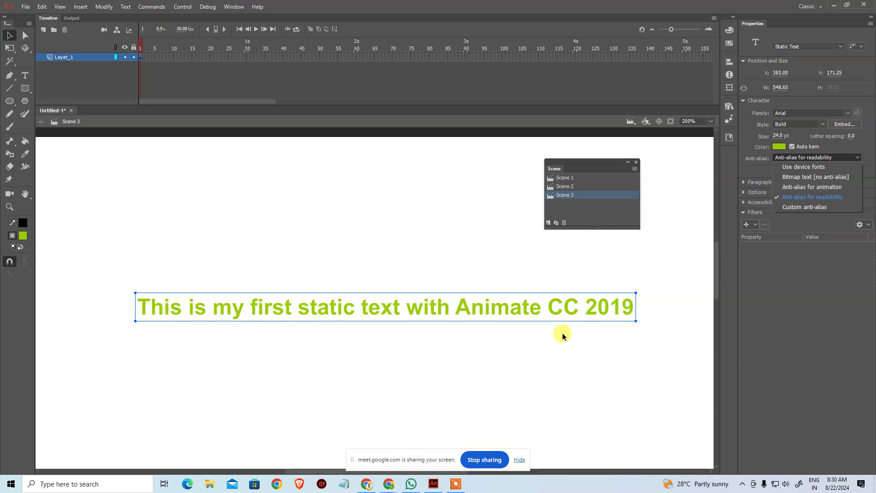
click(821, 207)
drag(430, 202, 431, 171)
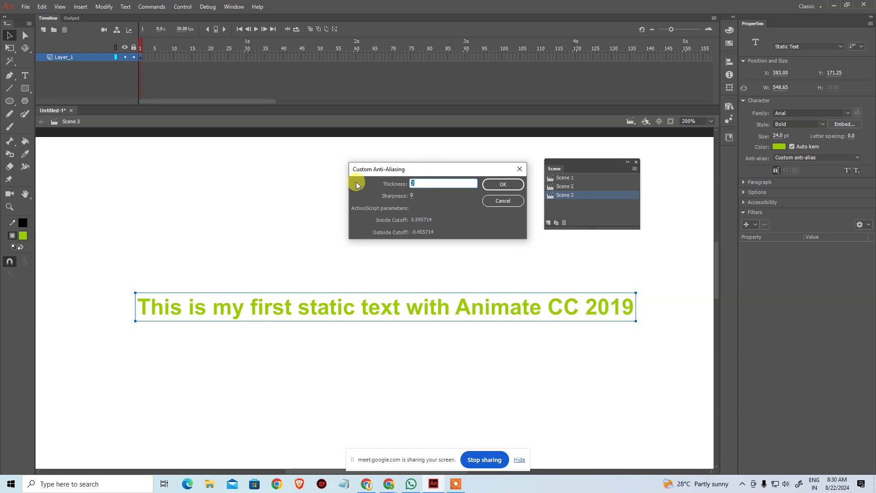
text(200)
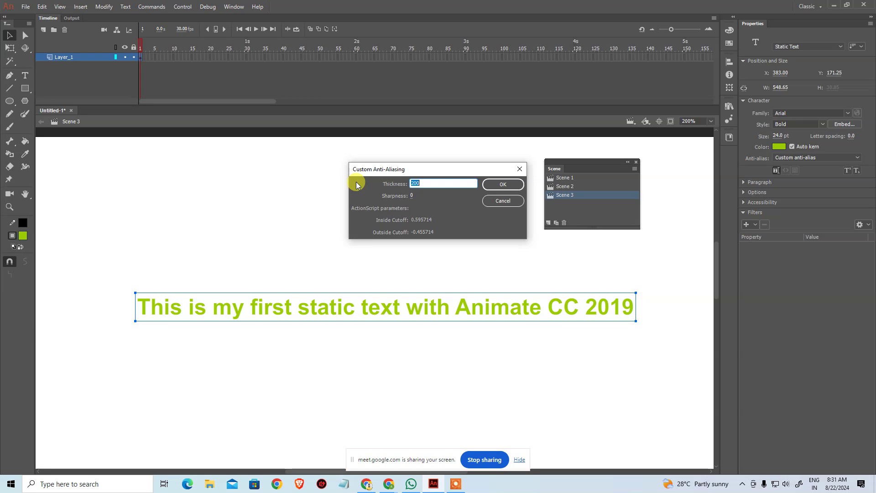
drag(412, 195, 440, 192)
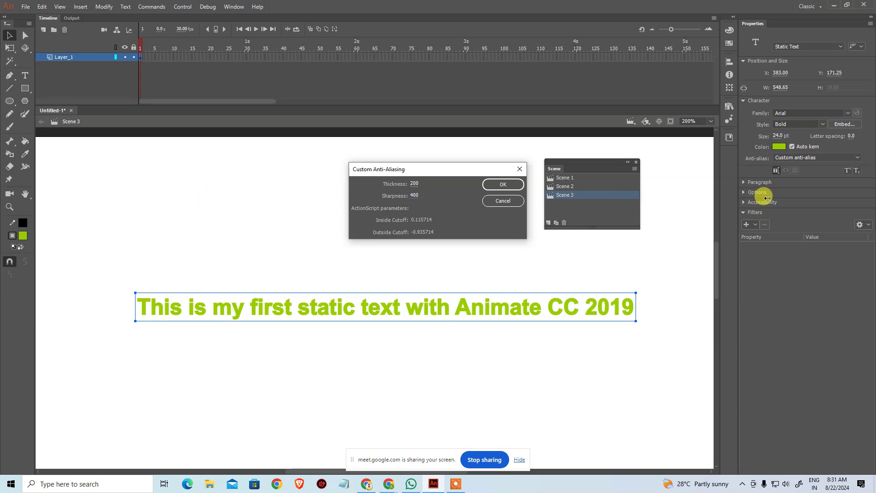
drag(414, 196, 424, 196)
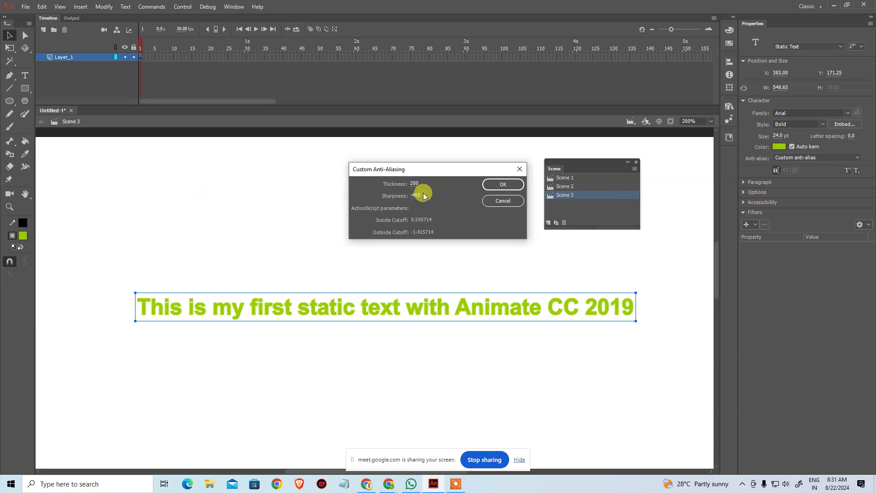
Set both the sharpness and the thickness of the custom anti-aliasing to 0 and apply the settings
click(424, 196)
text(0)
key(Tab)
text(0)
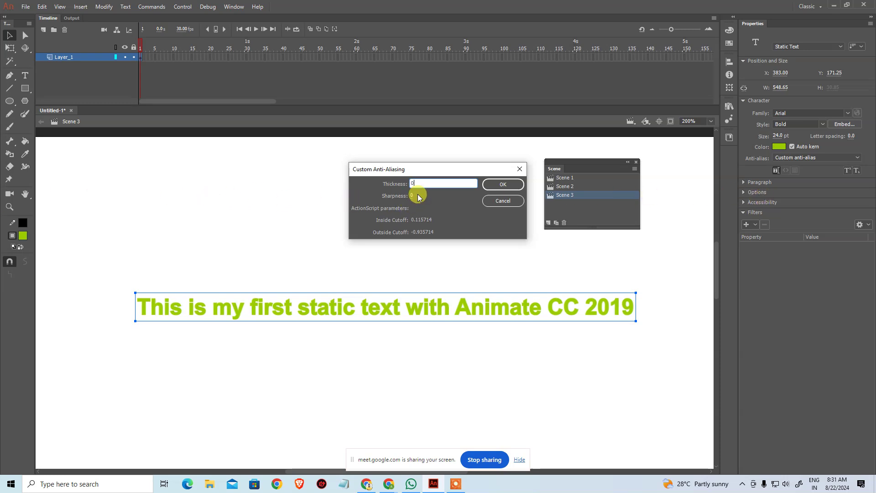
key(Return)
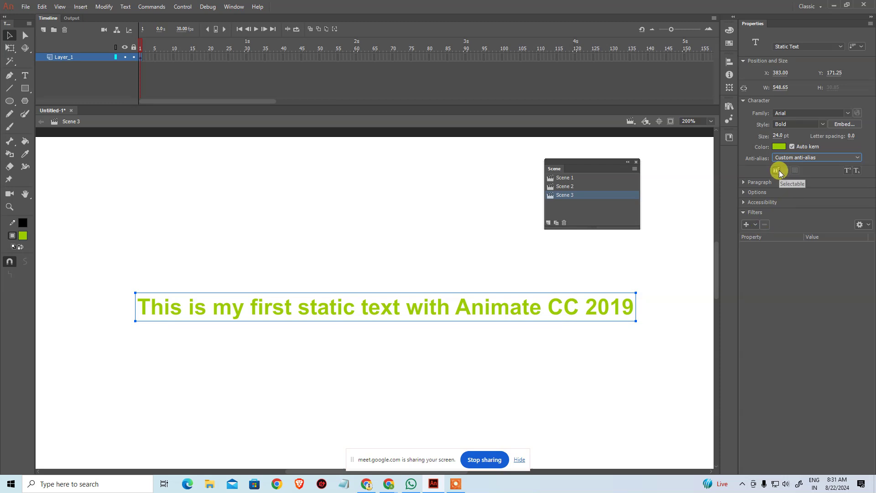
Deselect the text, test the movie and watch how the scenes play before closing the preview
click(426, 224)
key(ctrl+Return)
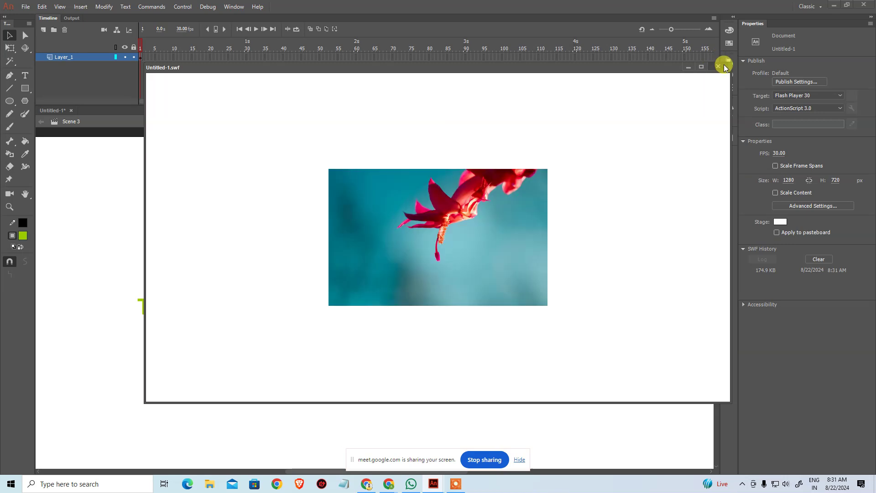
click(718, 66)
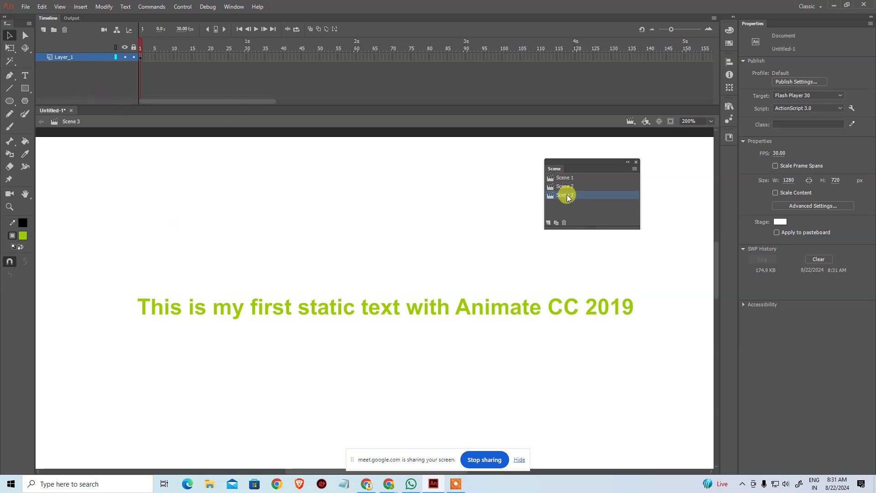
Add a new layer above Layer_4 in Scene 1 and name it Action
click(567, 179)
click(165, 68)
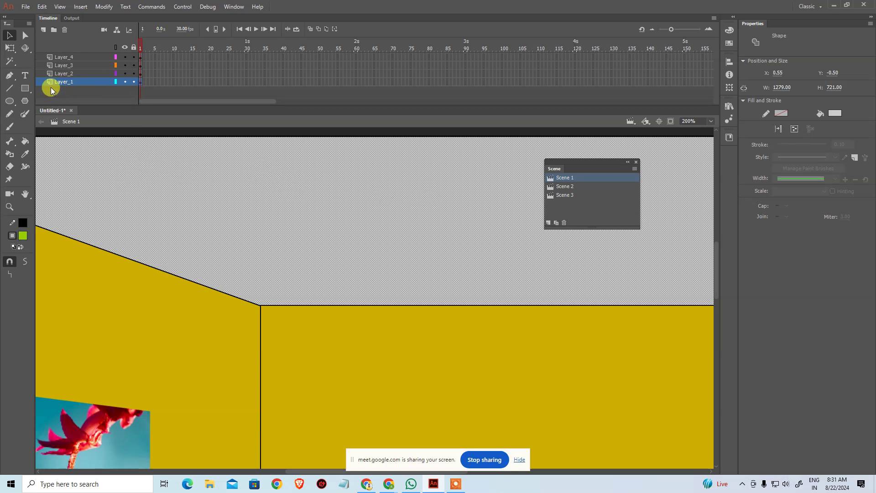
click(58, 58)
click(43, 29)
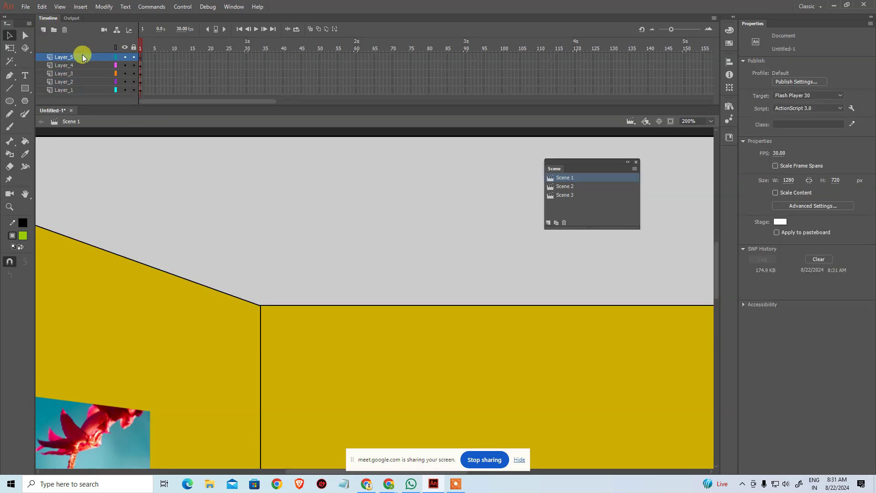
double_click(77, 58)
text(ac)
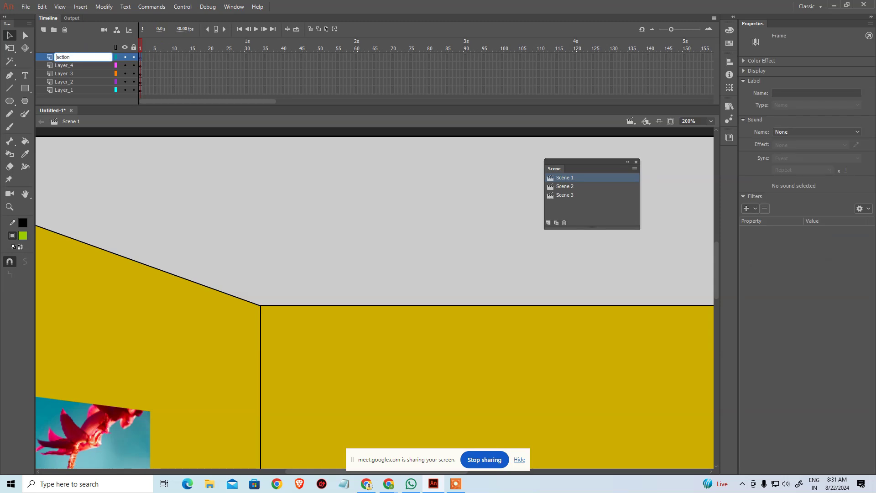
text(tion)
key(Return)
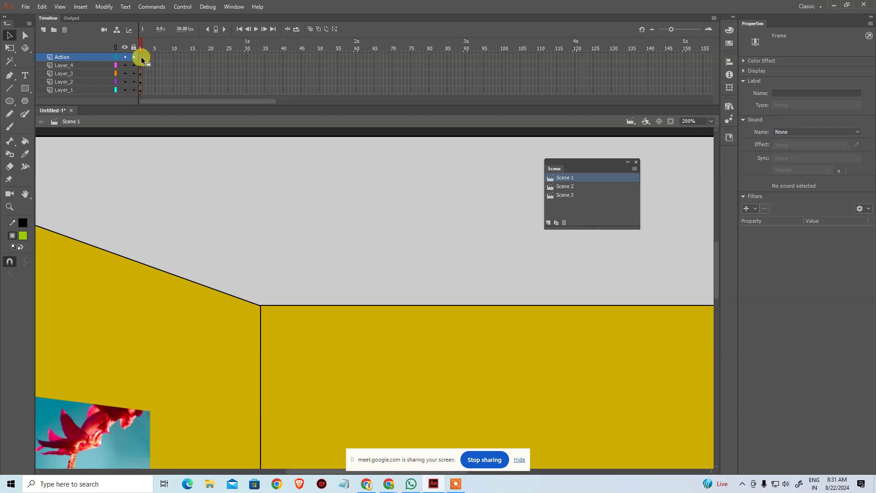
Add the script stop(); to frame 1 of the Action layer in Scene 1
right_click(141, 58)
click(182, 313)
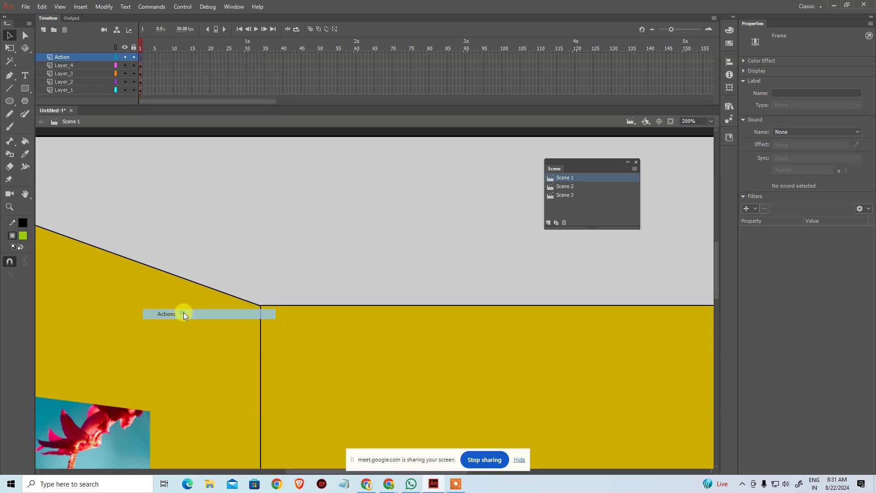
drag(165, 12, 338, 96)
text(stop();)
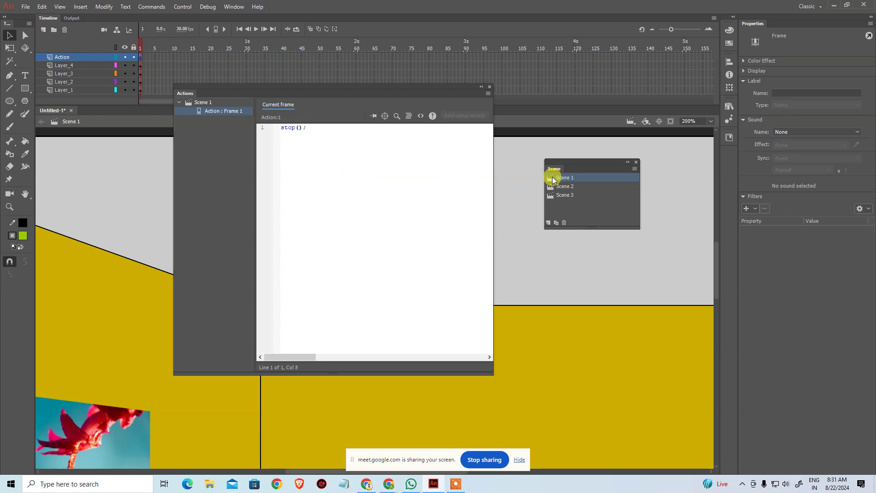
Test the movie to check the stop script on Scene 1, and close the preview
click(534, 181)
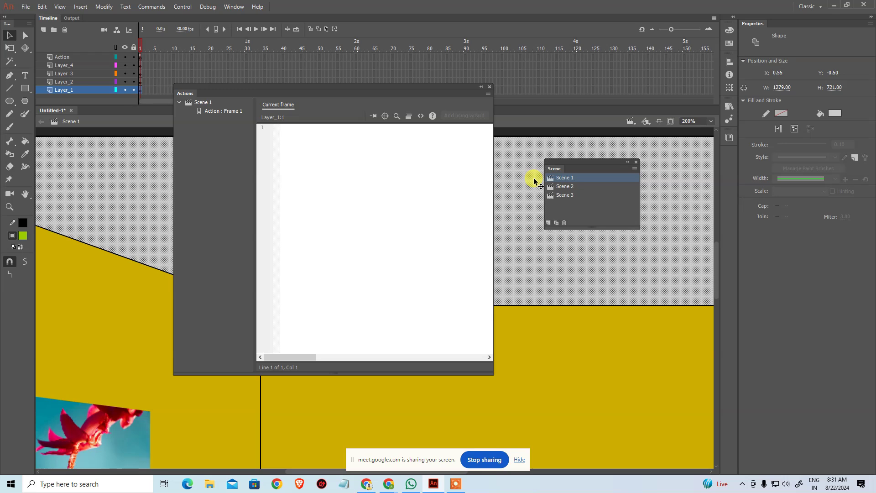
key(ctrl+Return)
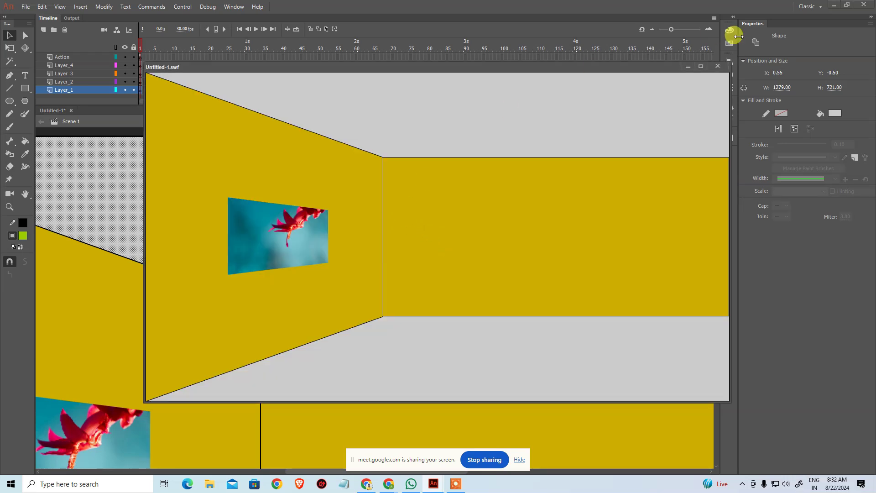
click(717, 66)
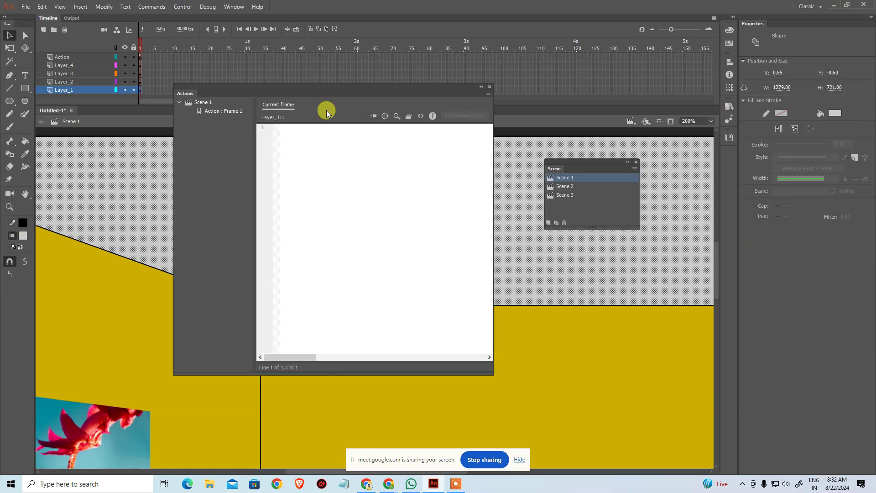
Add the script stop(); to frame 1 of Layer_1 in both Scene 2 and Scene 3
click(565, 185)
click(357, 185)
text(stop)
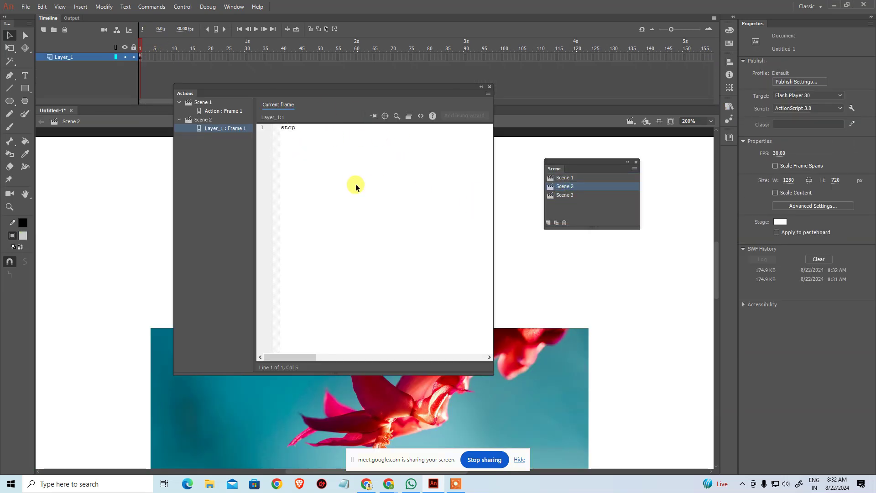
text(();)
click(565, 195)
click(354, 173)
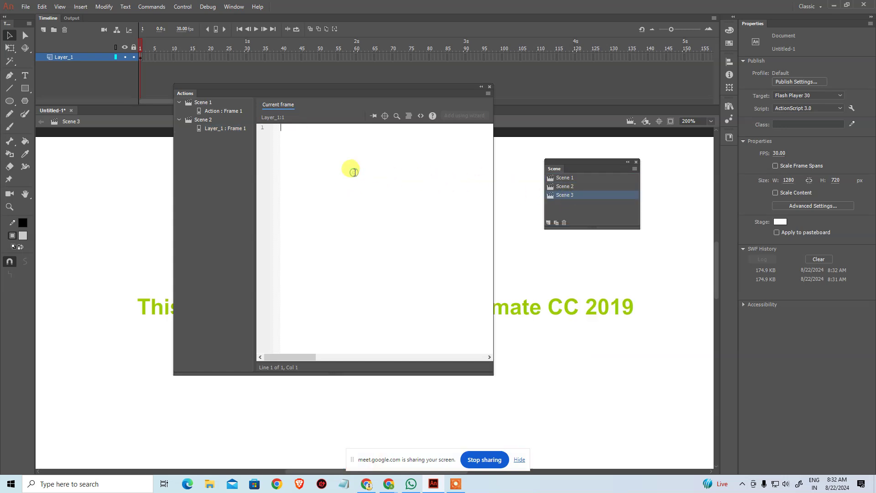
text(stop()
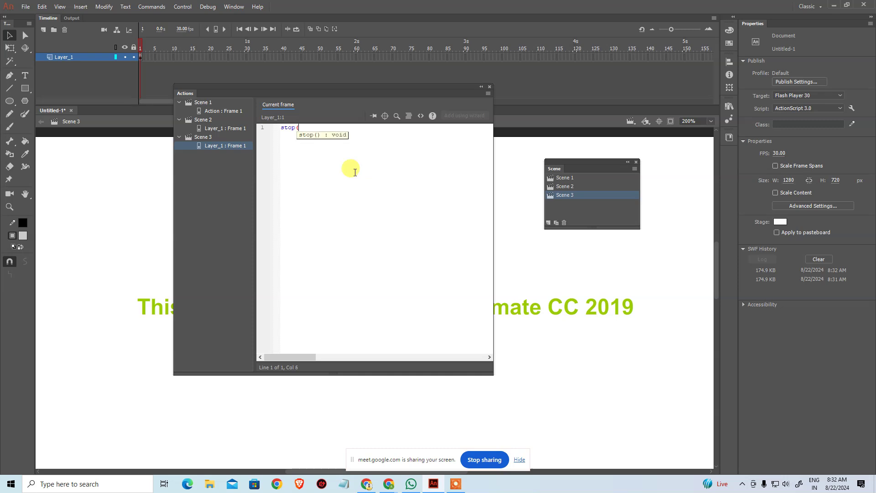
text();)
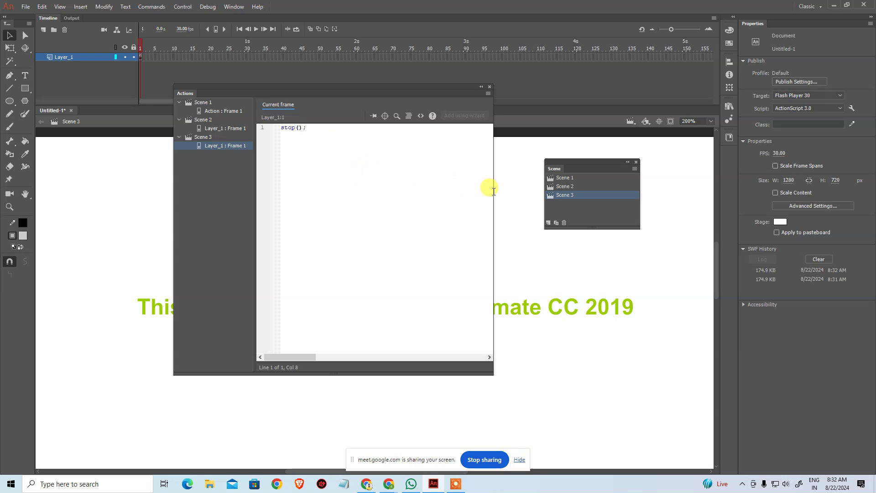
Move Scene 3 to the start of the scene order and test in the movie preview whether its text can be selected
drag(549, 199, 553, 175)
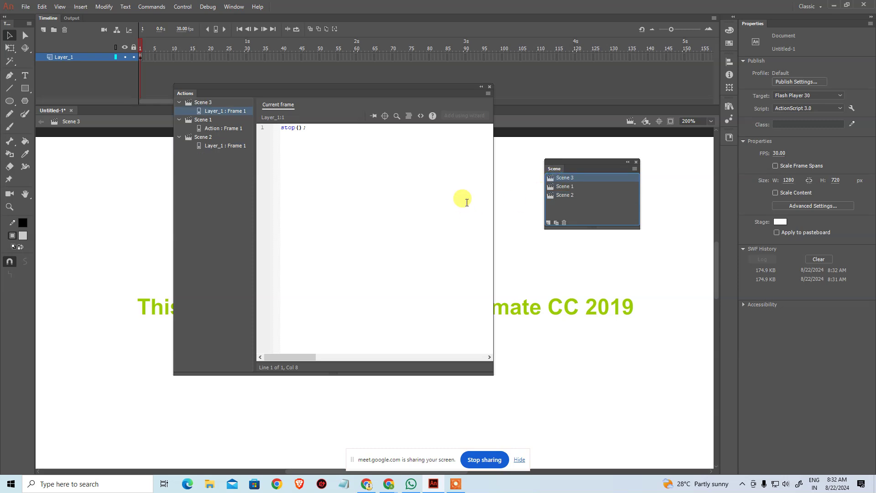
key(ctrl+Return)
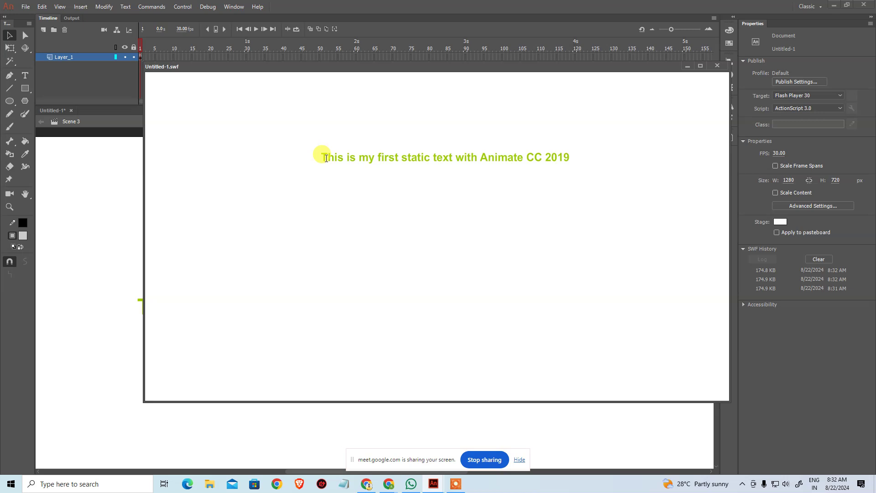
drag(334, 157, 321, 147)
click(571, 173)
click(717, 66)
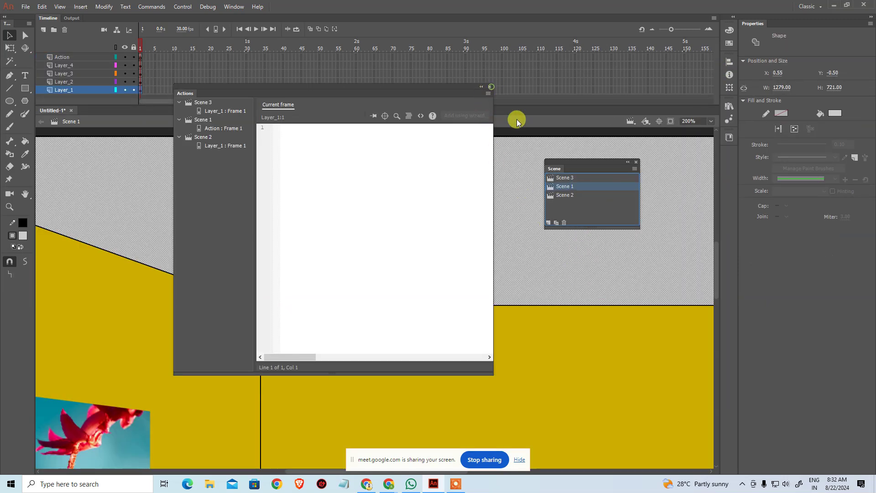
Close the script editor and select the static text in Scene 3
click(490, 86)
click(569, 177)
click(529, 320)
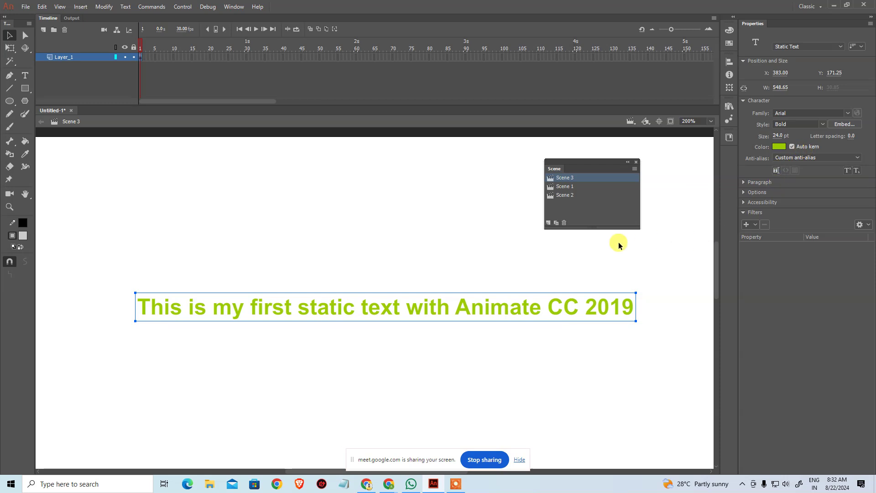
Preview the movie once more to check the static text's behaviour, and close the preview
key(ctrl+Return)
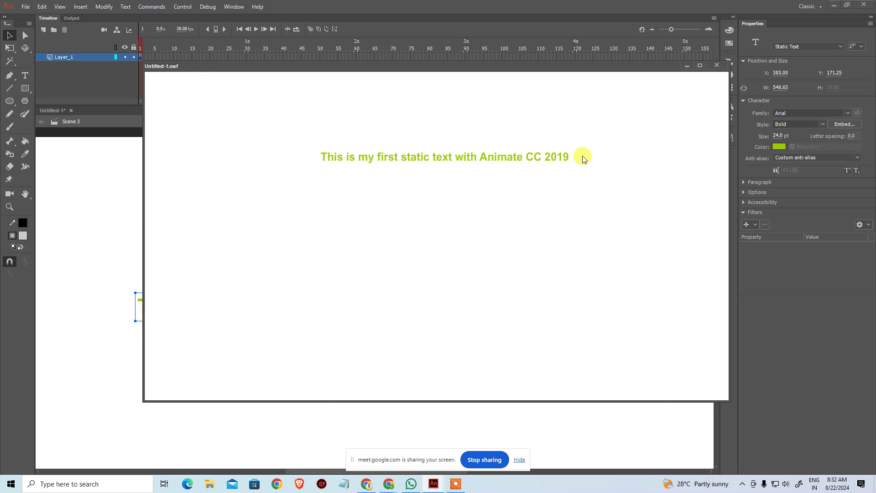
click(716, 65)
click(728, 121)
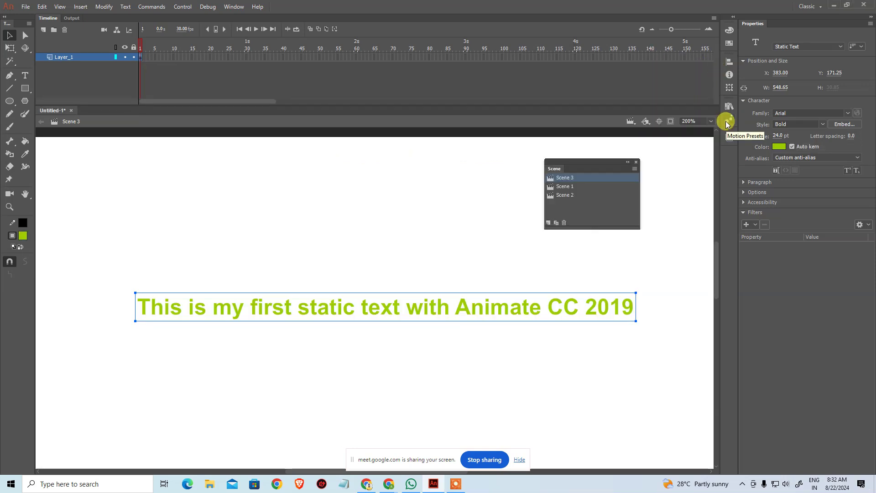
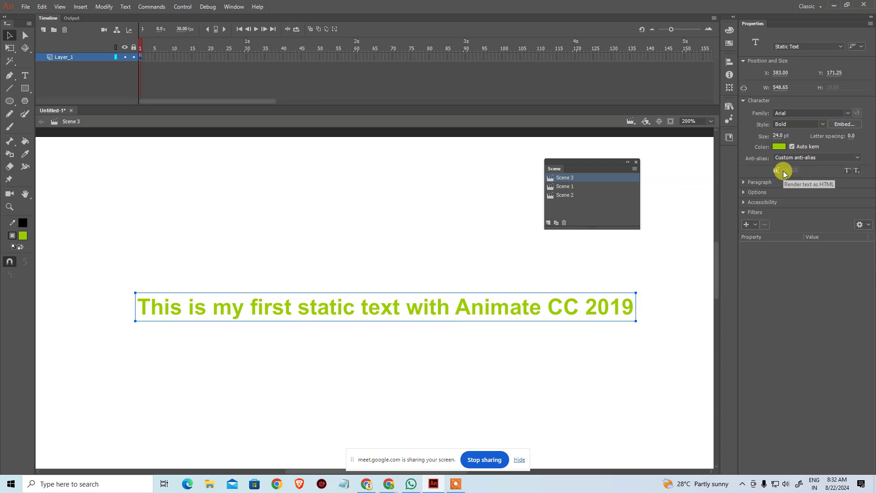
Switch the text type between Dynamic Text and Static Text twice to compare the available character options, ending on Static Text
click(795, 45)
click(798, 68)
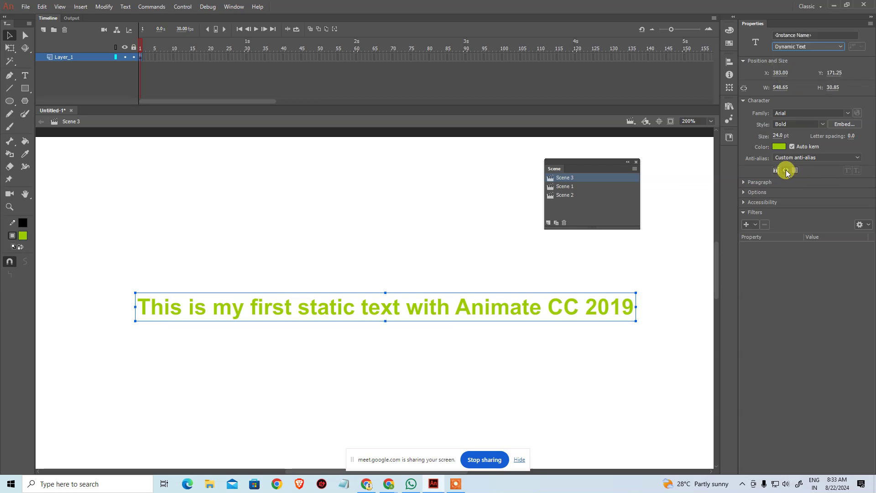
click(794, 46)
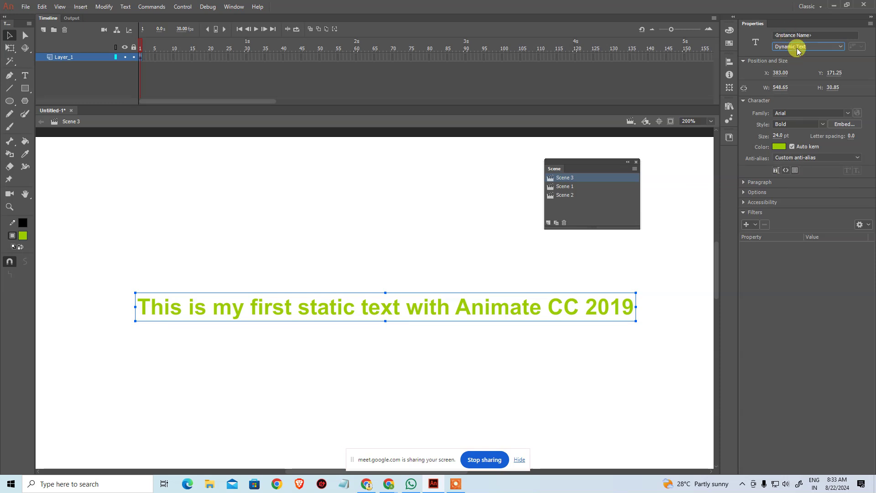
click(795, 56)
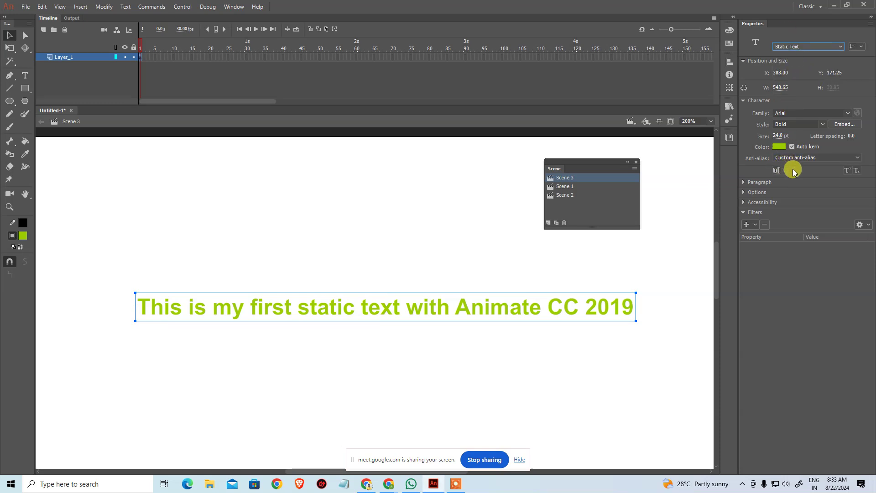
click(798, 47)
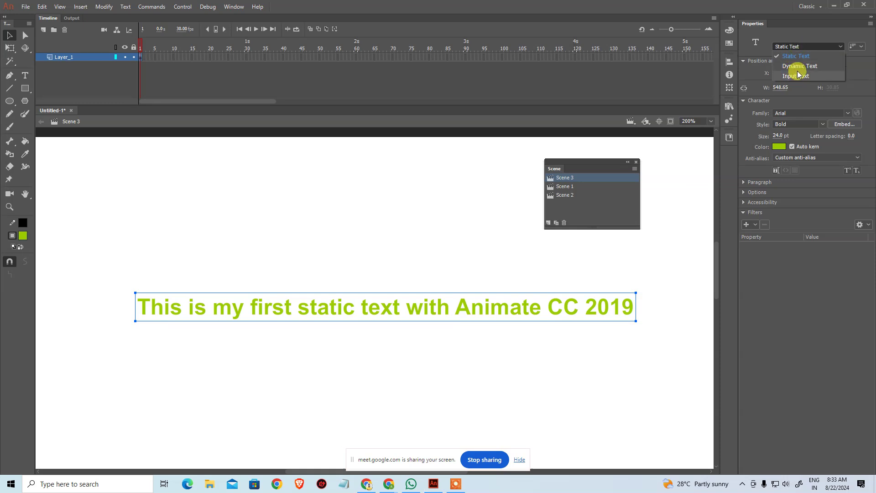
click(799, 66)
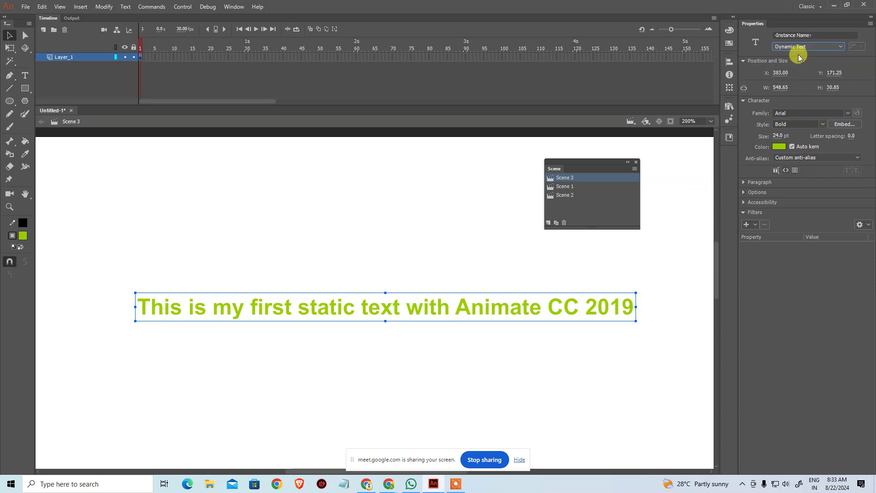
click(798, 46)
click(798, 55)
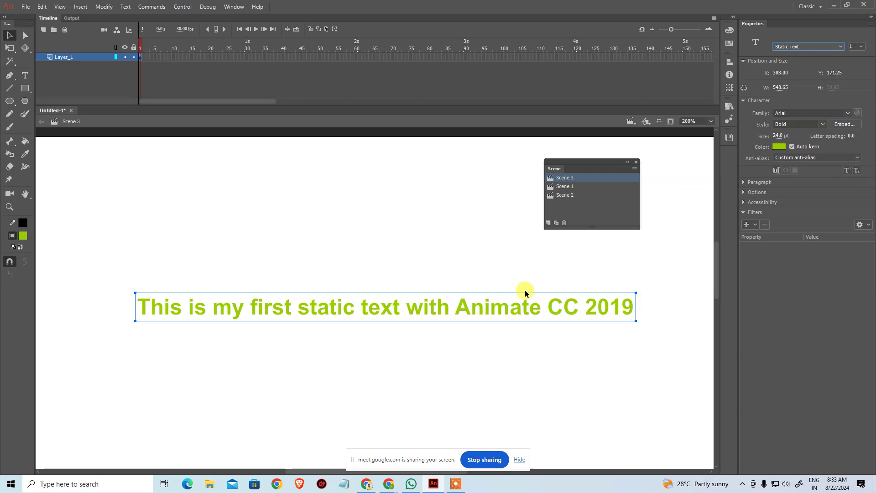
Add two separate static texts, "mc2" and "H2O", below the existing sentence in Scene 3
click(468, 329)
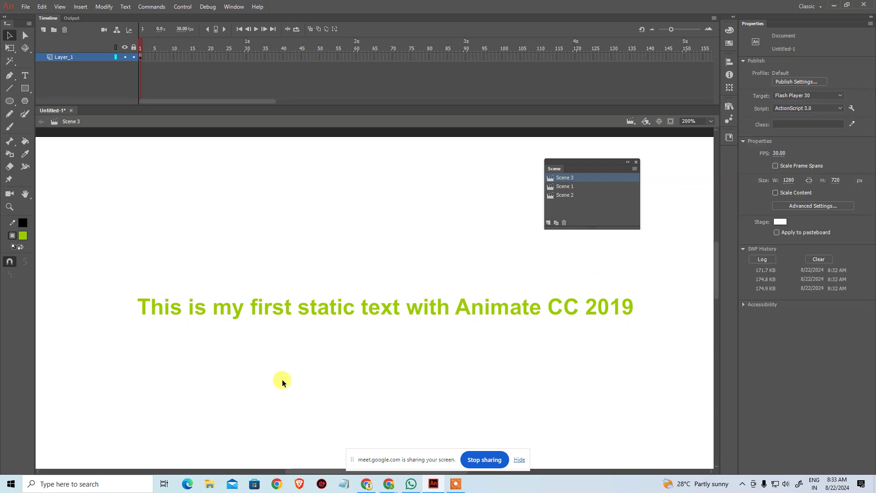
key(t)
click(274, 392)
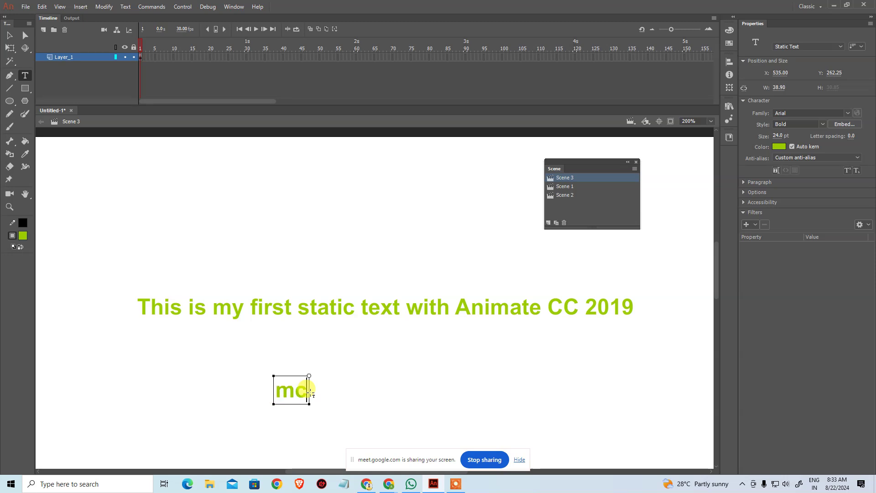
click(373, 364)
text(H2)
key(BackSpace)
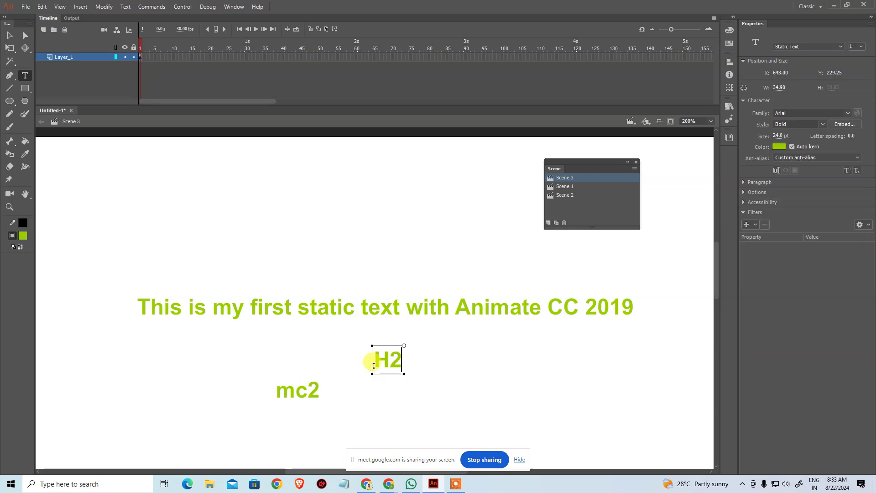
Make the 2 in "H2O" a subscript and the 2 in "mc2" a superscript
drag(389, 361, 399, 360)
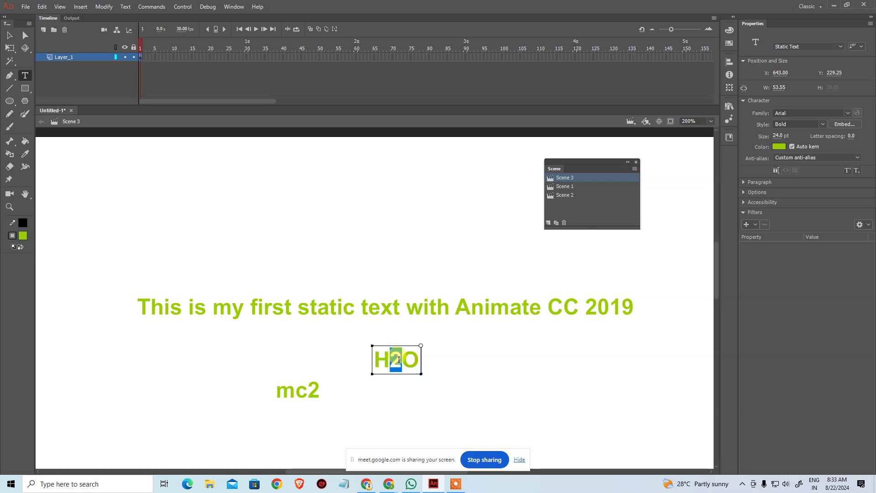
click(858, 170)
drag(304, 389, 328, 388)
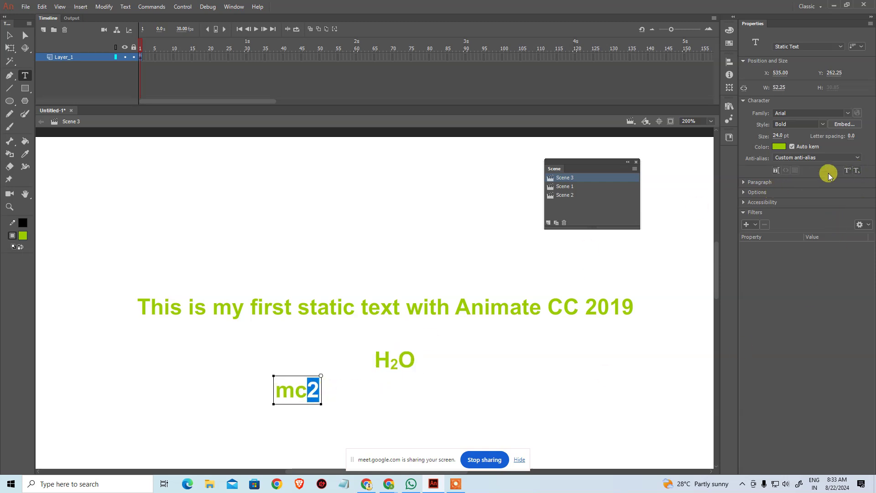
click(848, 171)
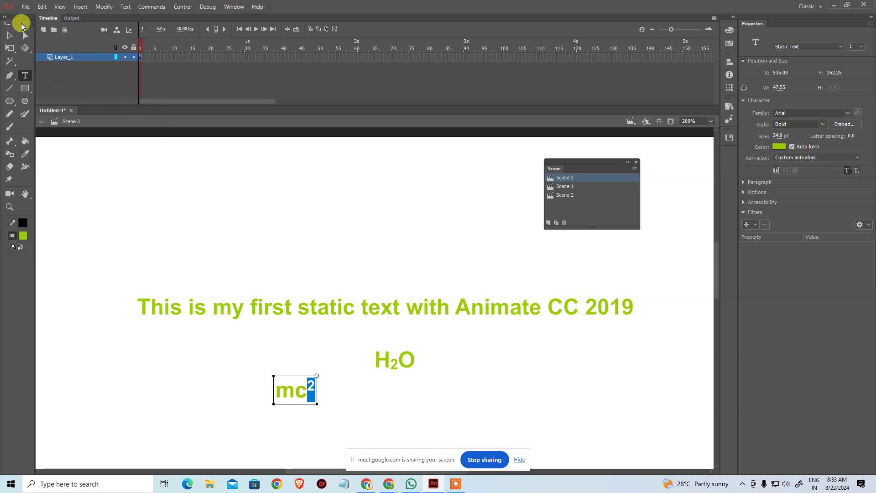
click(9, 35)
click(411, 382)
drag(211, 343, 502, 406)
click(529, 403)
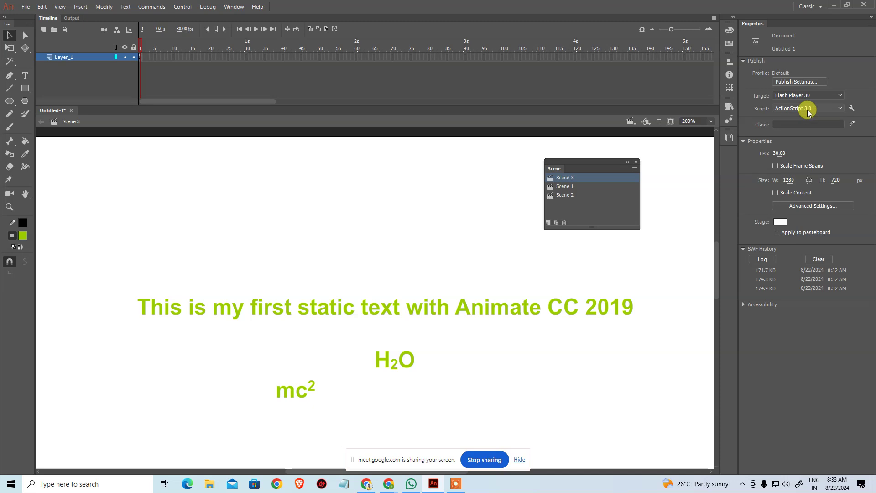
Select the long static sentence, collapse its character settings and show its paragraph settings
click(440, 300)
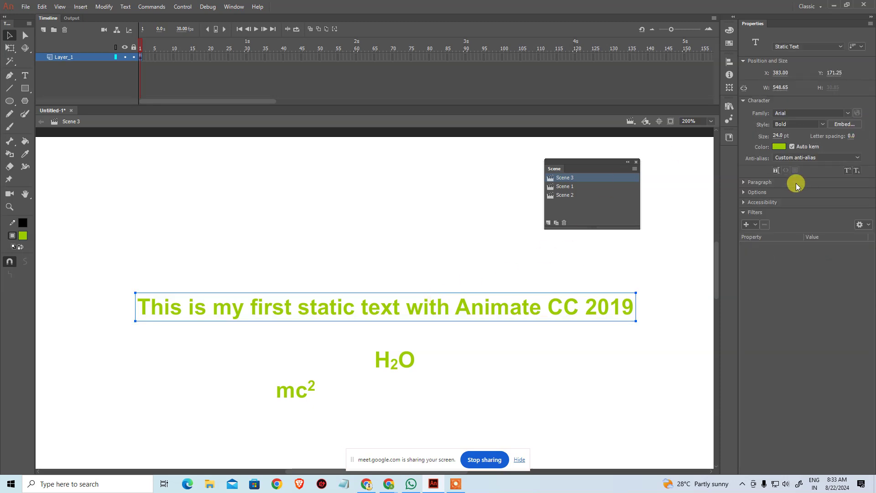
click(766, 102)
click(767, 111)
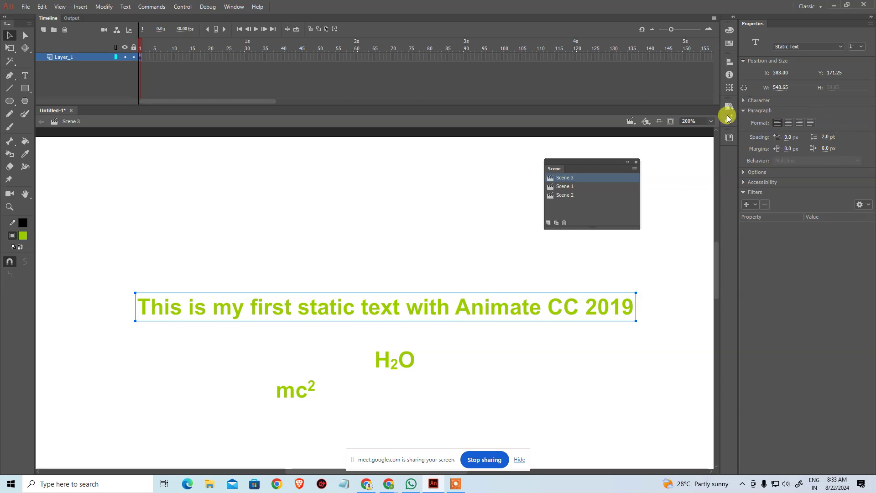
Move the static sentence to the stage's upper left corner and place the two formulas beside it
click(374, 232)
key(ctrl+minus)
key(ctrl+minus)
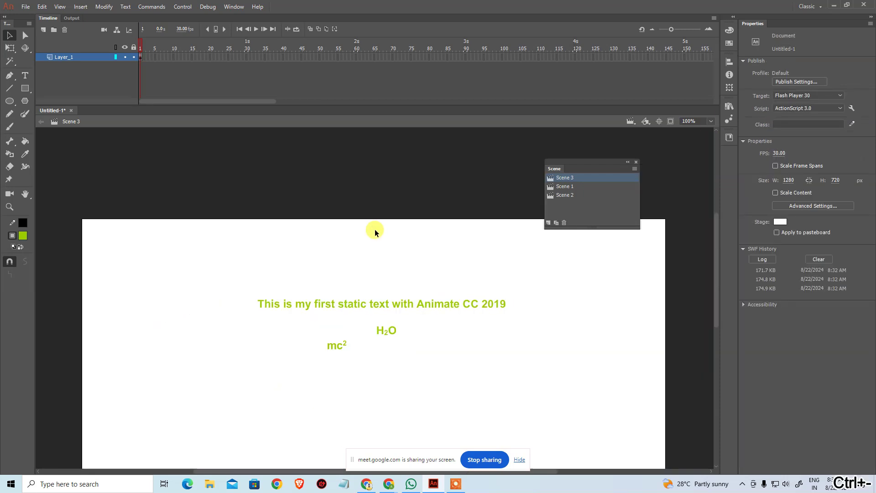
drag(346, 273, 274, 247)
drag(323, 276, 430, 243)
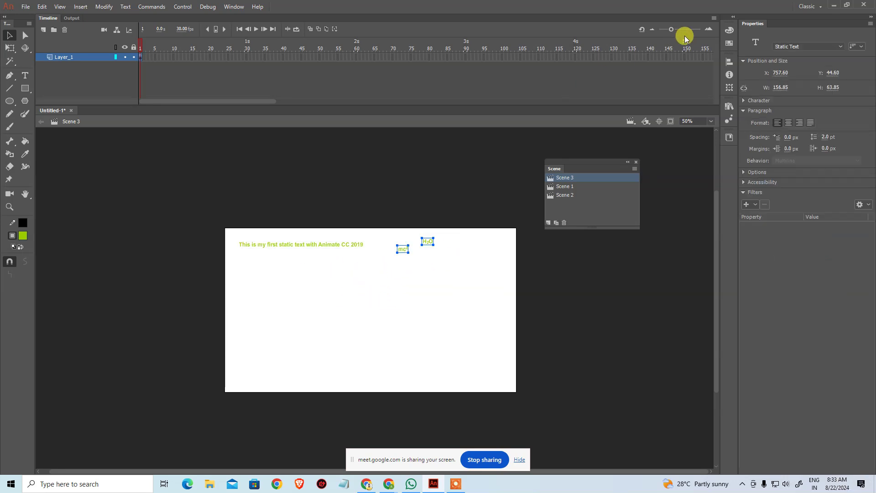
Align both formulas to the stage's top edge, then lower them level with the static sentence
click(729, 62)
click(674, 74)
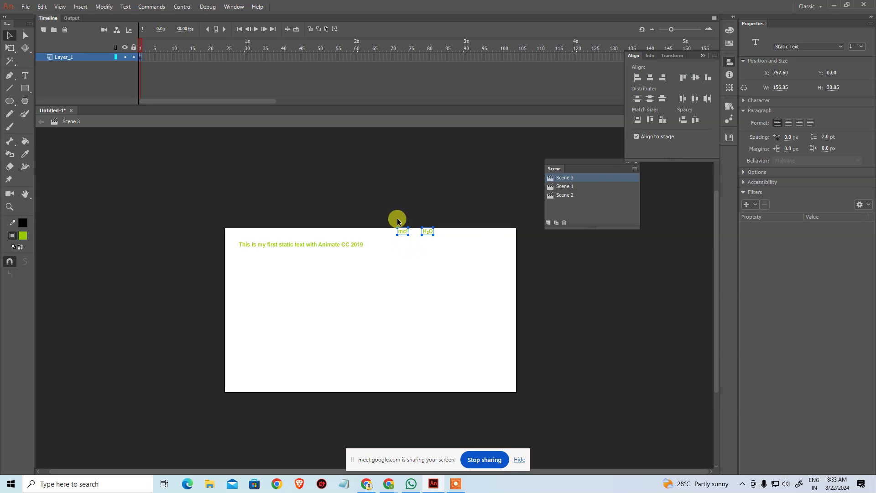
click(383, 207)
drag(429, 236, 429, 248)
click(434, 297)
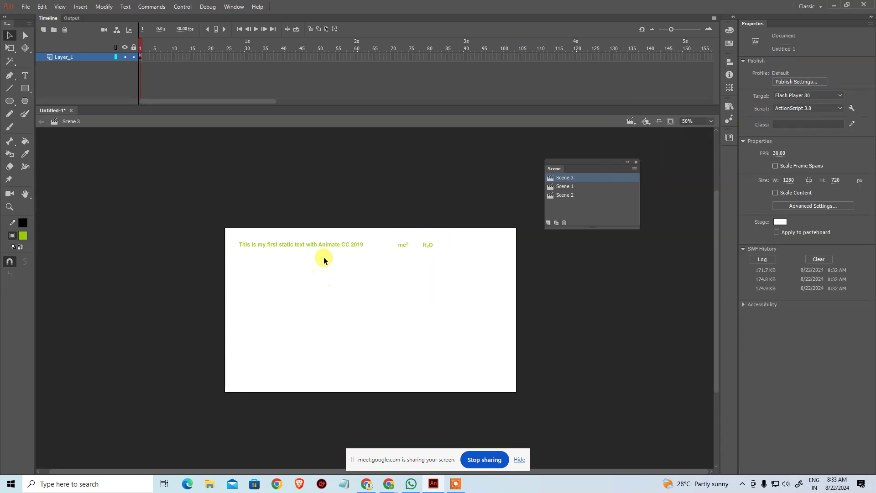
Create a fixed-width static text block about 806 px wide below the sentence, containing the placeholder "asd"
key(t)
drag(268, 267, 392, 271)
drag(421, 342, 449, 344)
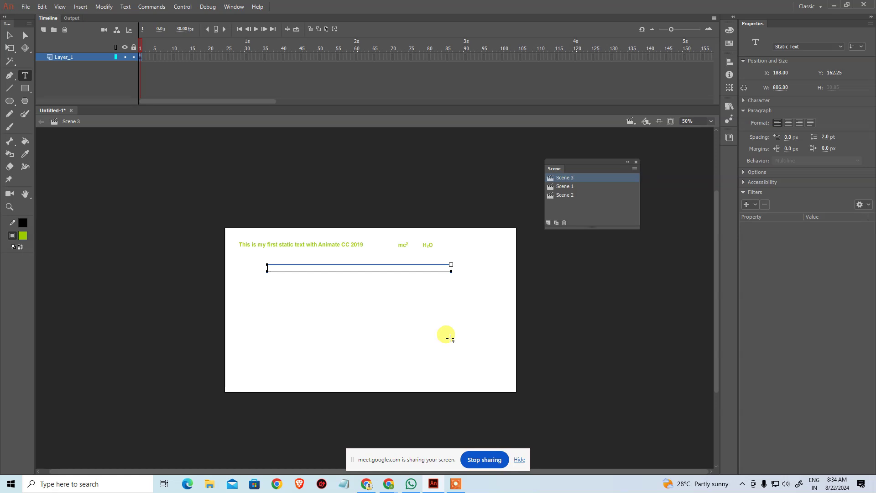
text(asd)
click(7, 36)
click(423, 358)
Open Visual Studio Code and go to the end of 14.8_Animate_on_Scroll.html
key(super)
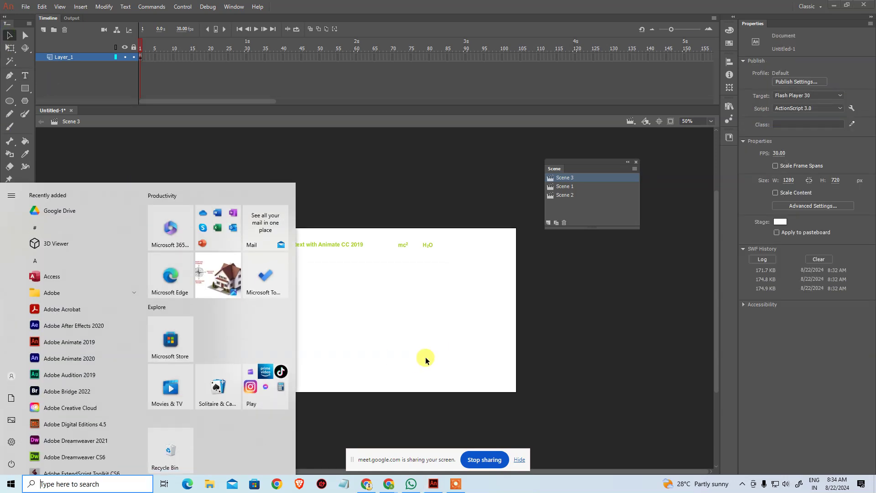
text(vs)
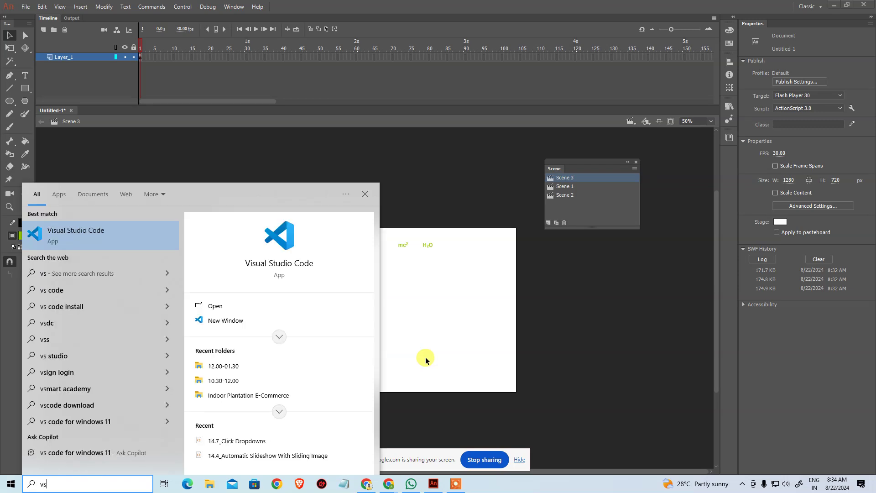
key(Escape)
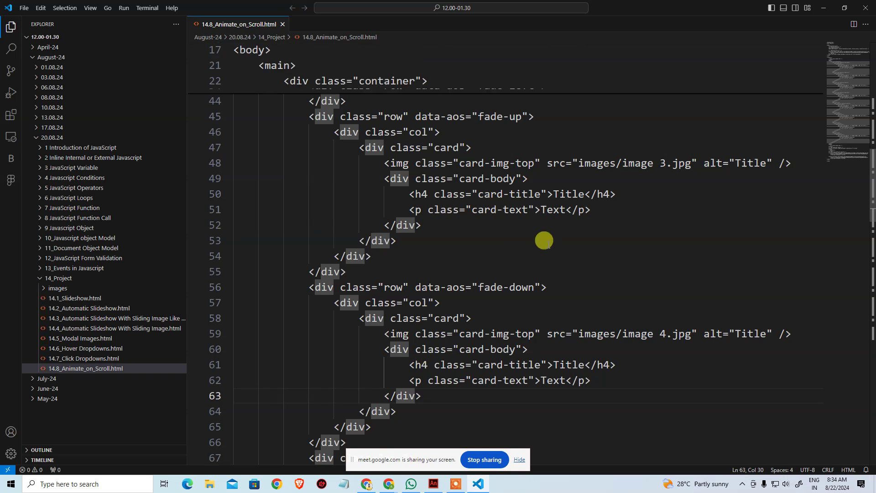
click(550, 251)
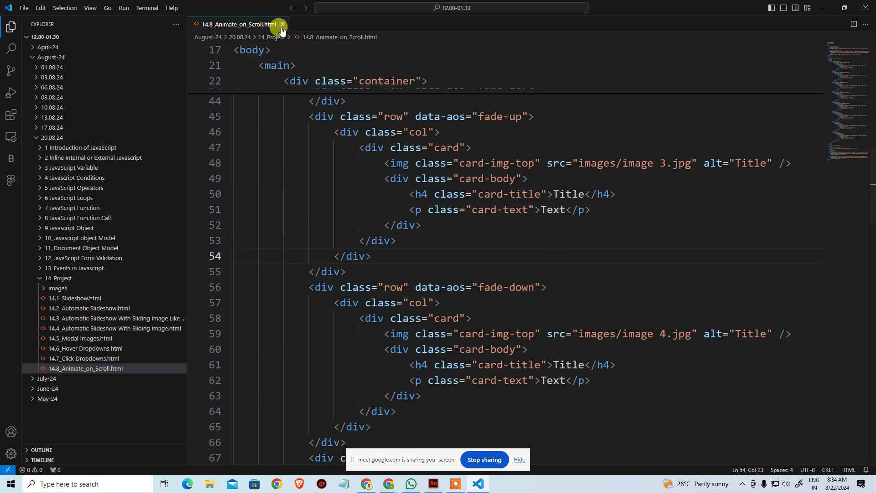
scroll(475, 307, down, 2)
click(488, 284)
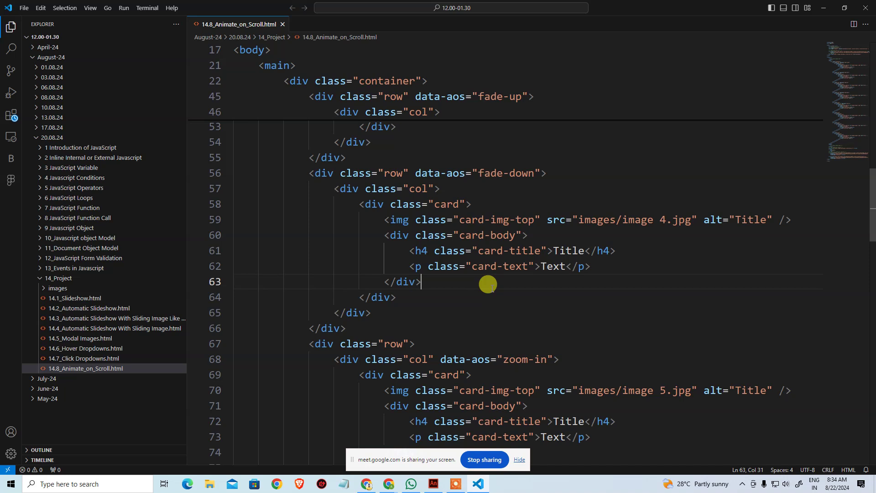
key(ctrl+End)
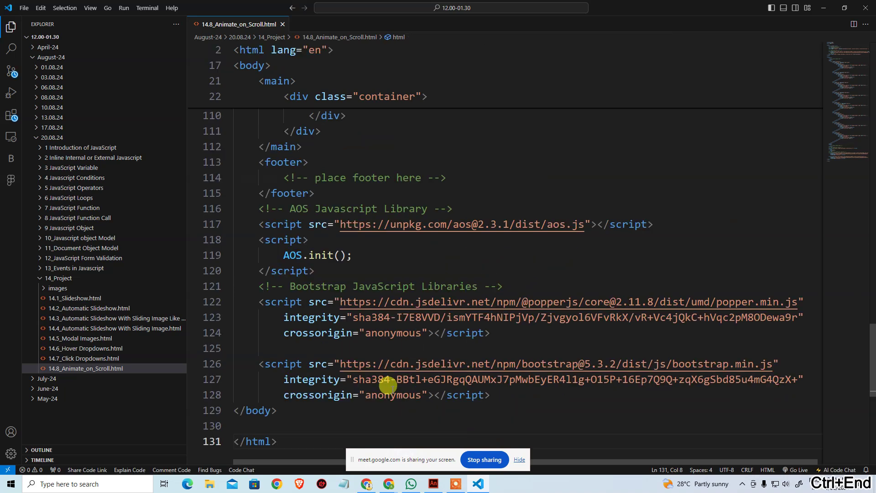
Generate a lorem ipsum paragraph on a new line after the closing html tag and cut it to the clipboard
key(Return)
text(lorem)
key(ctrl+space)
key(Return)
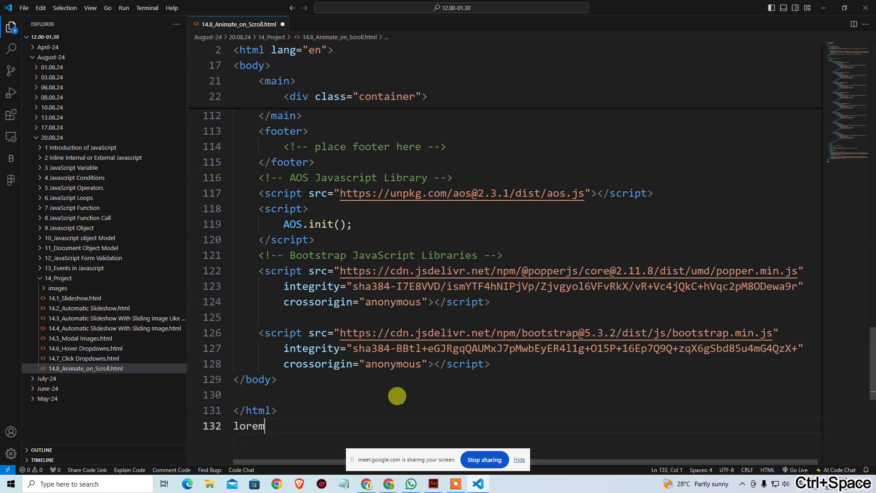
key(Return)
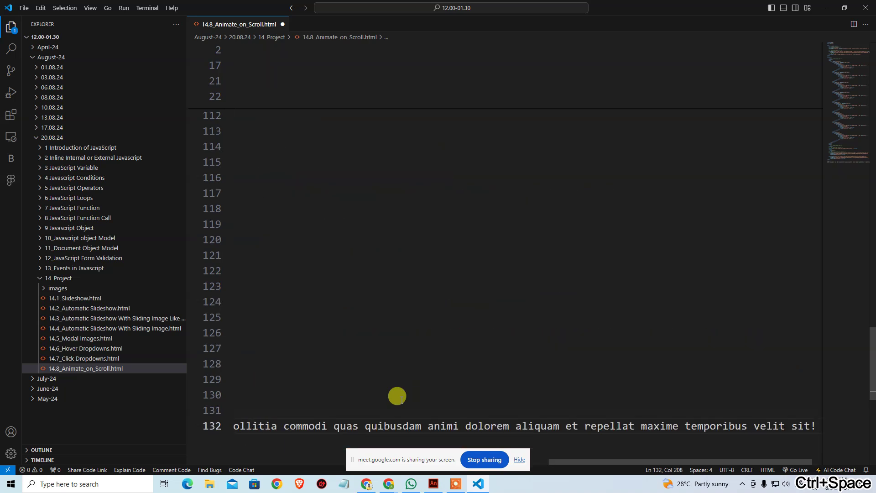
key(Home)
key(shift+End)
key(ctrl+c)
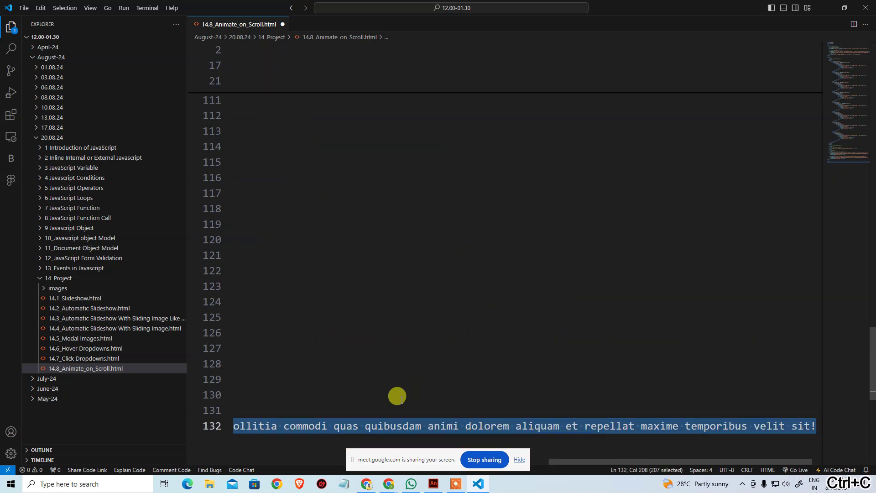
key(ctrl+x)
Close 14.8_Animate_on_Scroll.html without saving the changes and quit Visual Studio Code
key(ctrl+w)
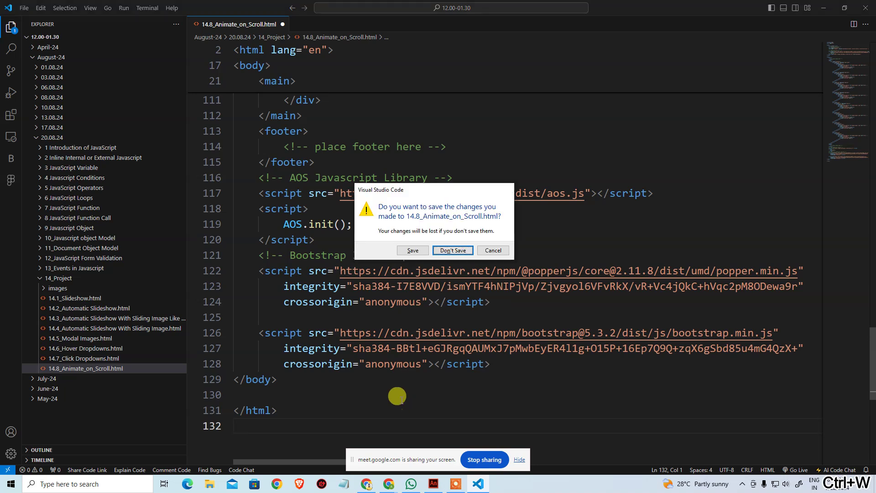
key(Return)
click(866, 8)
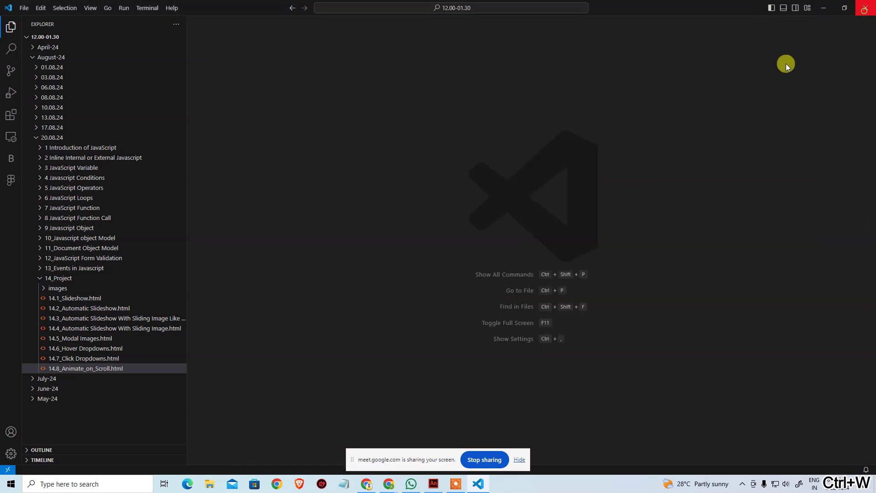
Replace the placeholder in the fixed-width text block with the copied lorem ipsum paragraph, pasted three times in a row
double_click(274, 268)
key(ctrl+a)
key(ctrl+v)
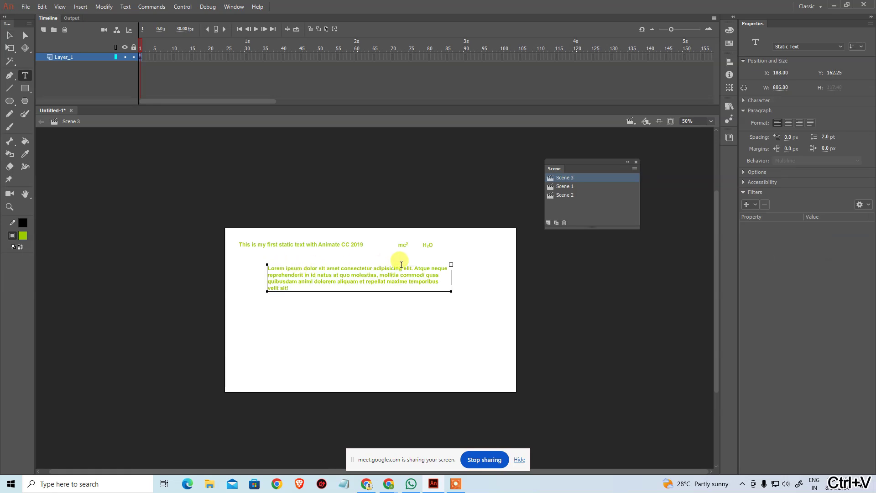
key(ctrl+v)
key(ctrl+v)
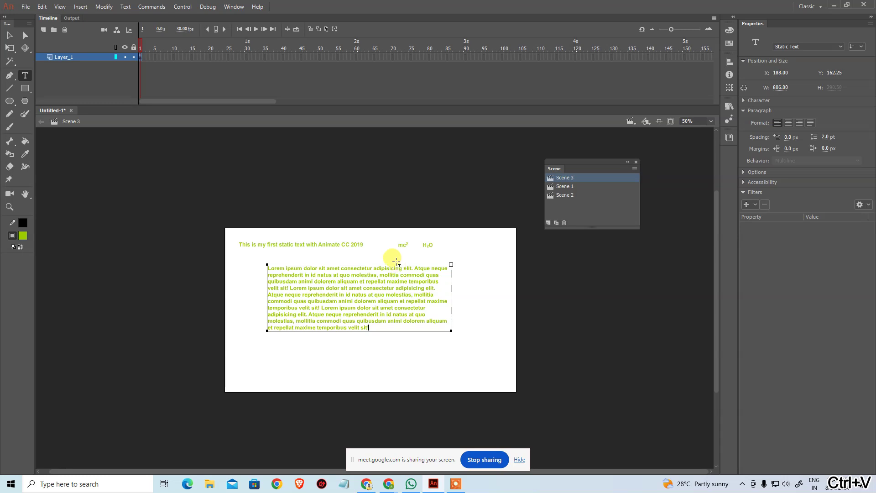
key(Escape)
Try pasting the lorem ipsum paragraph into a new text without a fixed width, then delete that text
click(278, 253)
key(ctrl+v)
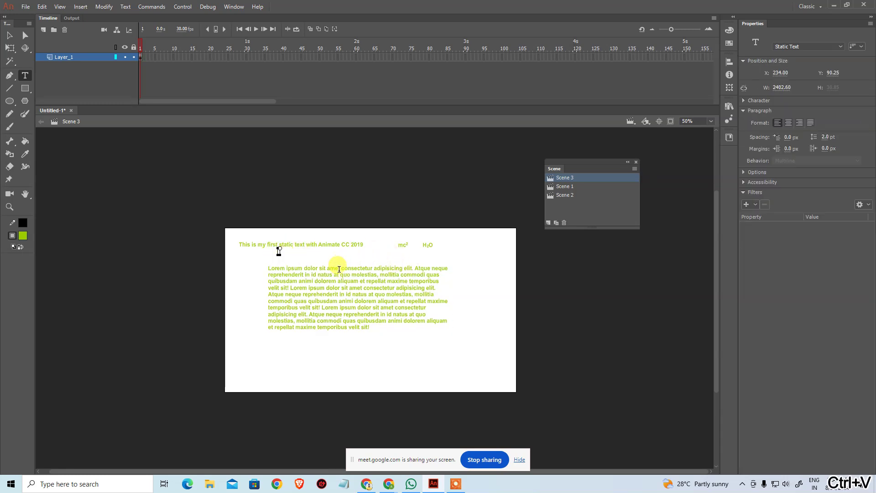
key(Escape)
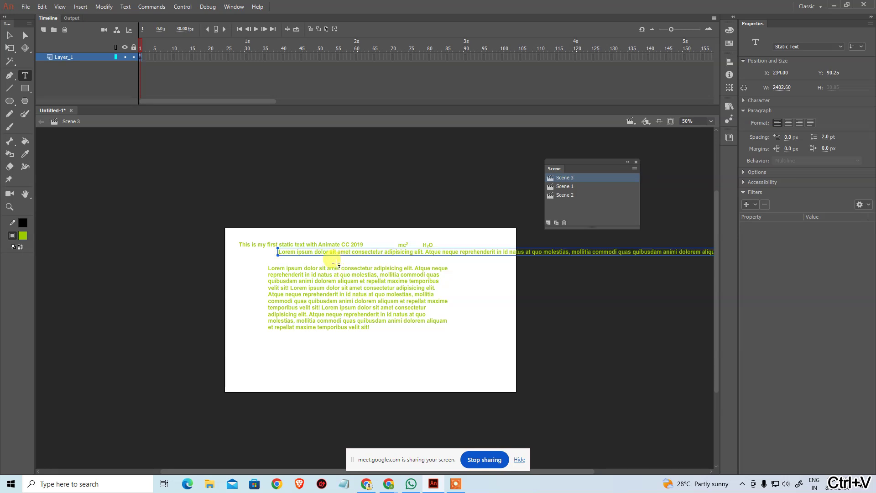
key(Delete)
Copy the whole text of the lorem ipsum block and append it as a second paragraph after a blank line
click(341, 288)
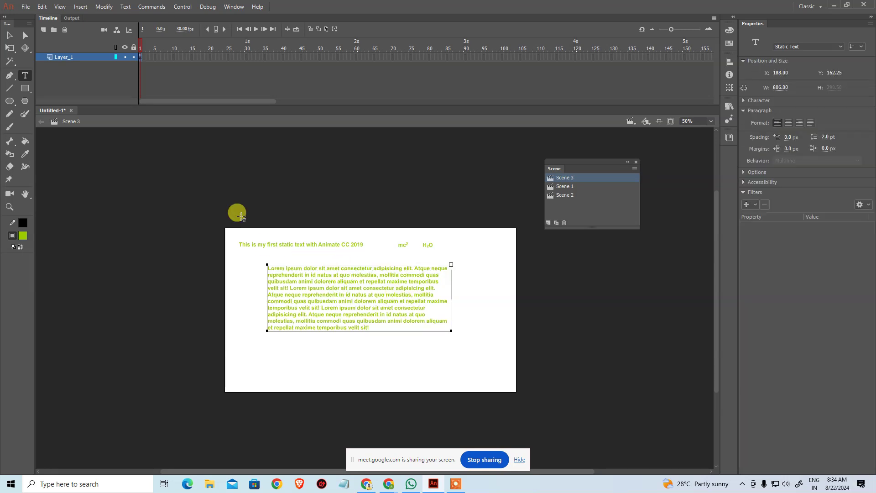
click(9, 35)
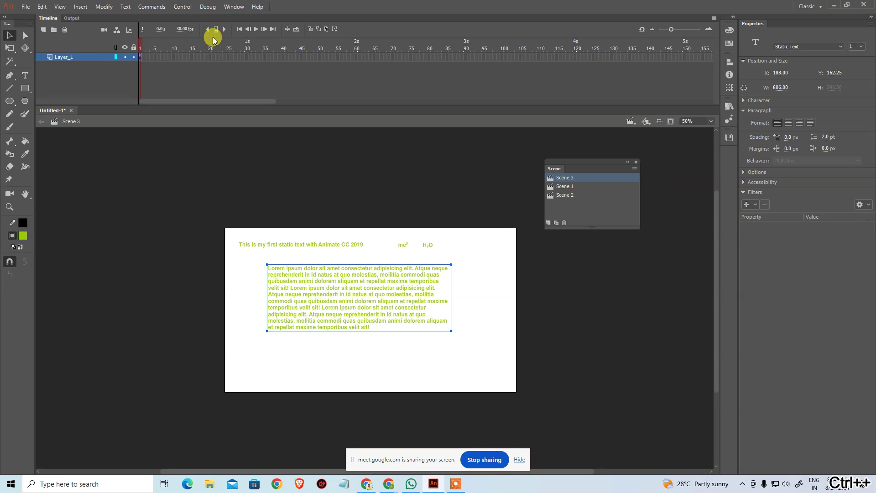
key(ctrl+equal)
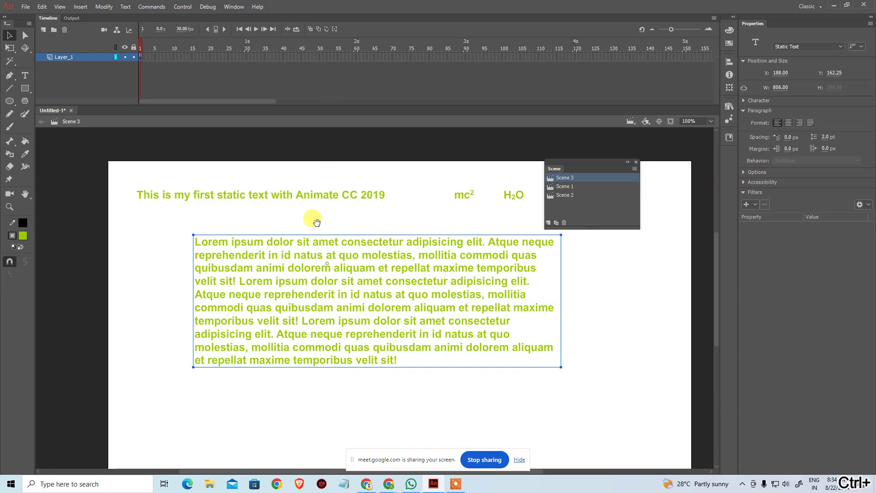
double_click(319, 272)
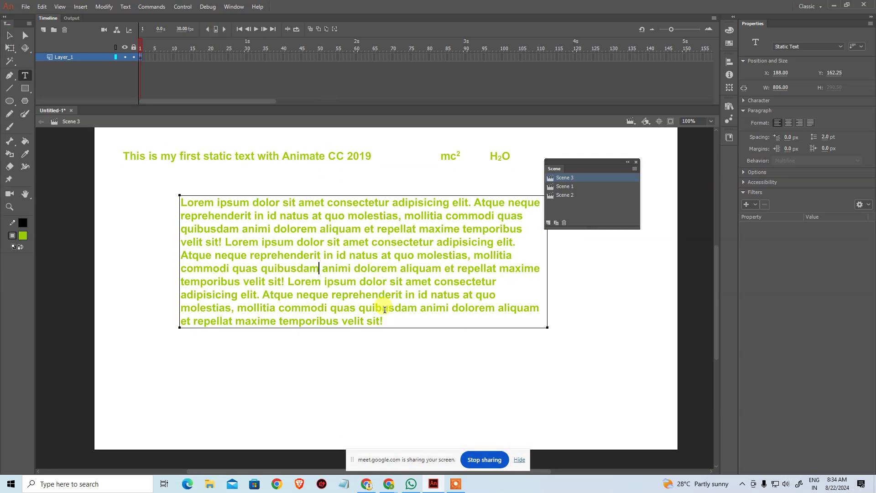
key(ctrl+a)
key(ctrl+c)
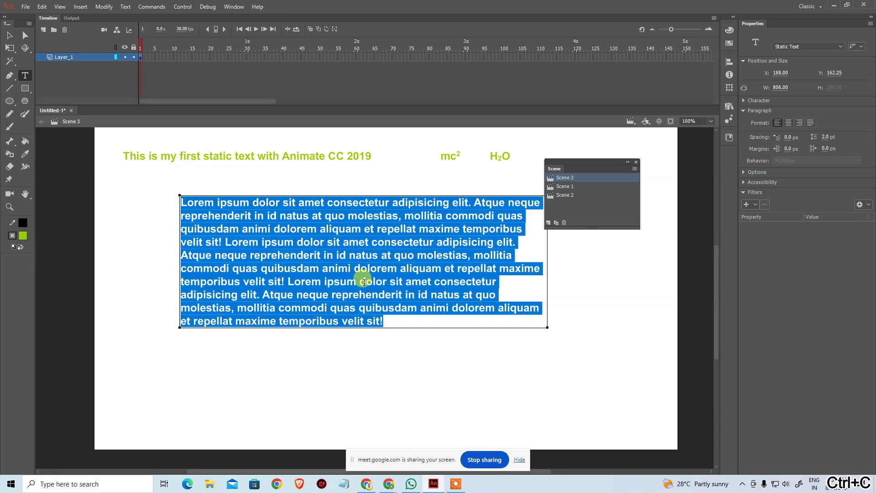
click(387, 322)
key(Return)
key(Return)
key(ctrl+v)
click(9, 35)
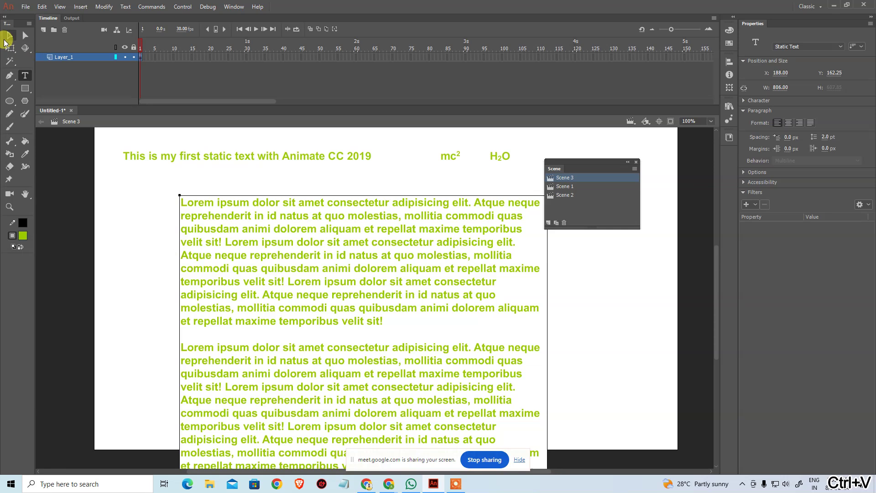
Move the lorem ipsum block up to just below the heading and justify its text after trying the centre, right and left alignments
drag(381, 230, 369, 208)
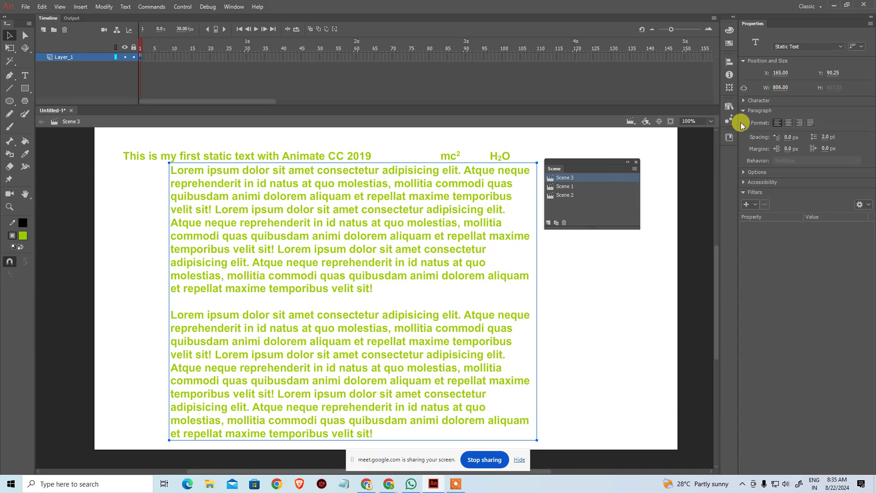
click(790, 123)
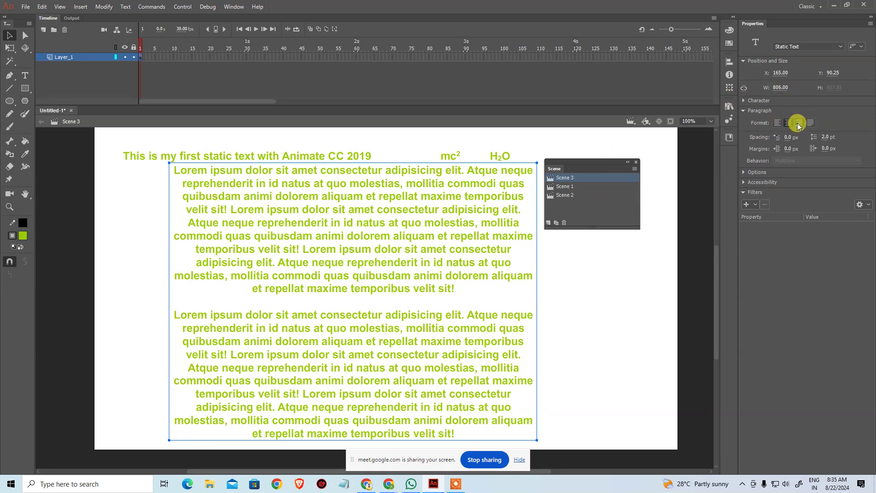
click(799, 123)
click(811, 123)
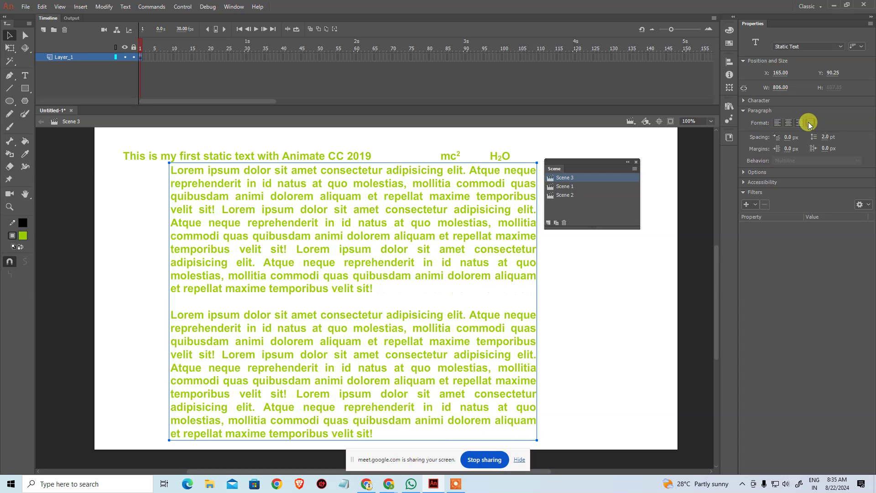
click(779, 124)
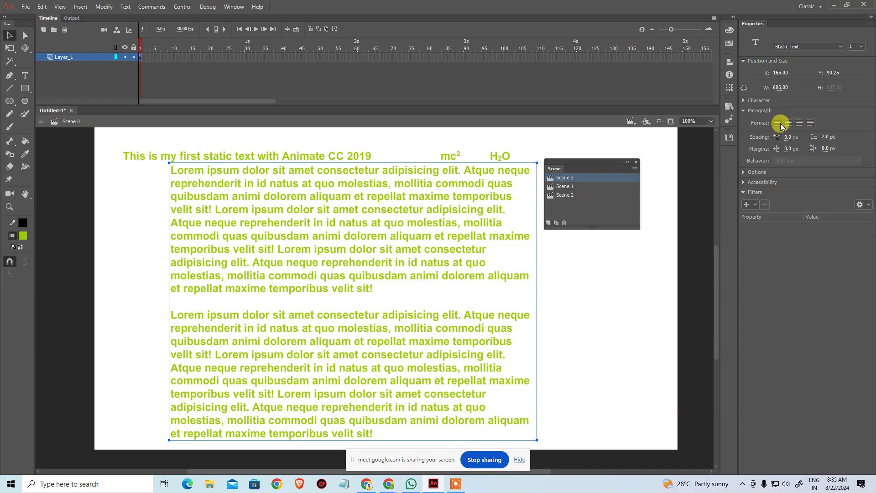
click(811, 121)
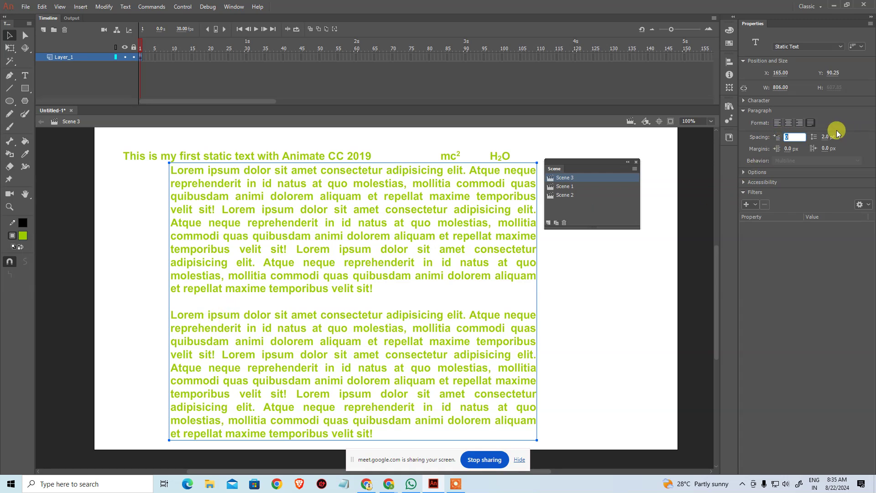
Indent the paragraphs' first lines by 50 px, then try a line spacing of 20 pt and undo it
key(Return)
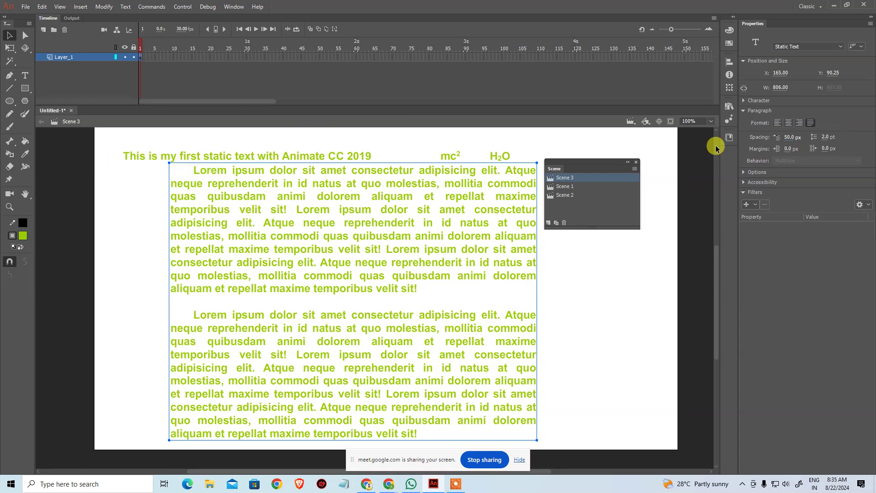
click(828, 137)
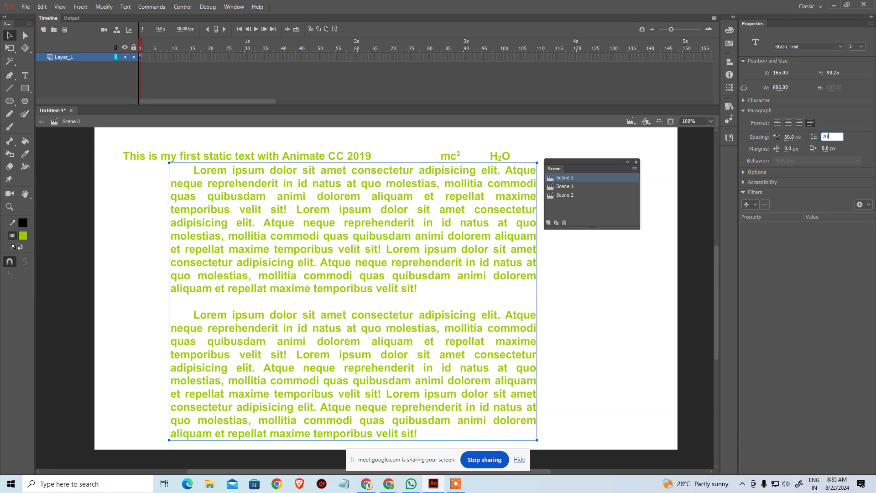
text(20)
key(Return)
key(ctrl+z)
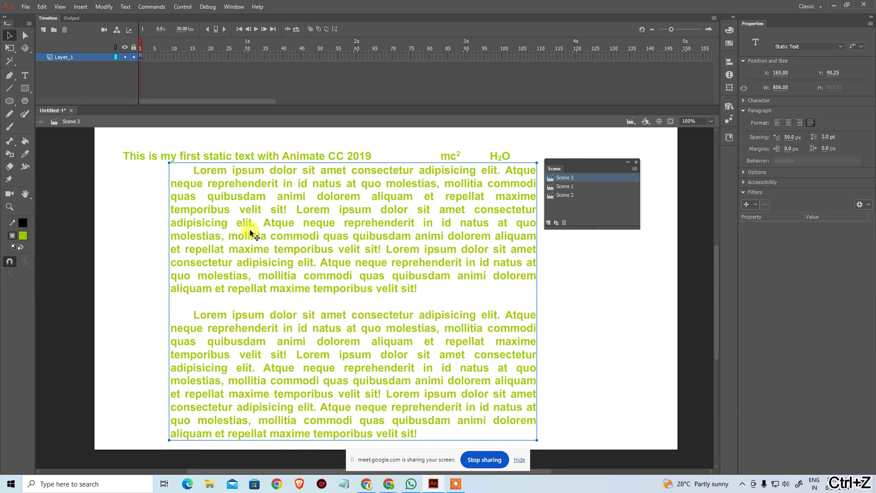
Set both the left and right margins of the lorem ipsum block to 10 px
click(793, 149)
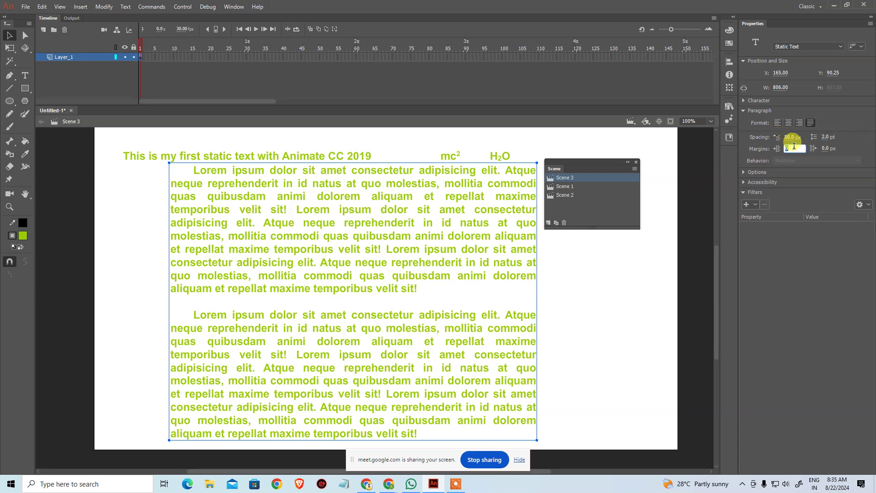
text(10)
click(824, 148)
text(10)
key(Return)
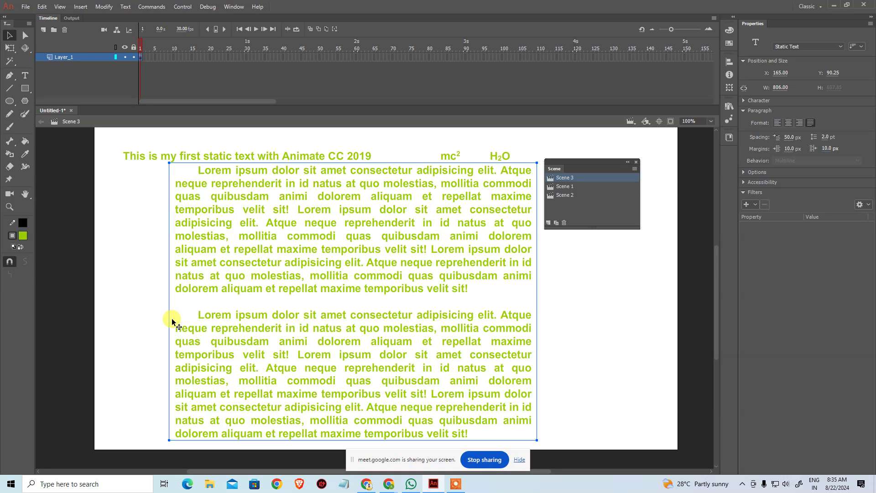
Reset the lorem ipsum block's indent and both of its margins to 0 px
click(791, 137)
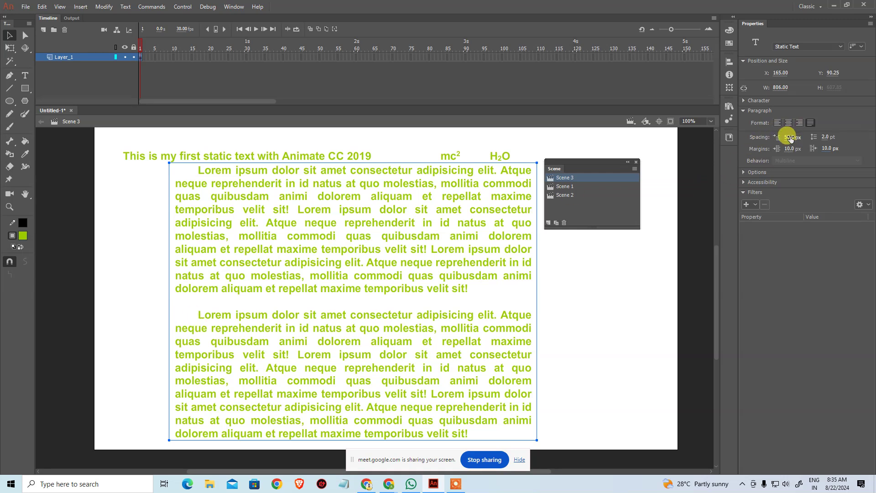
text(0)
key(Tab)
key(Tab)
key(Tab)
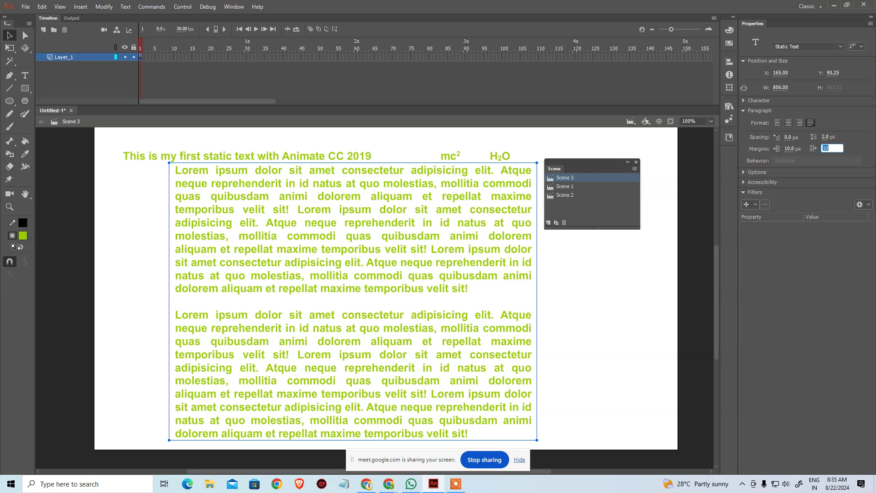
text(0)
key(shift+Tab)
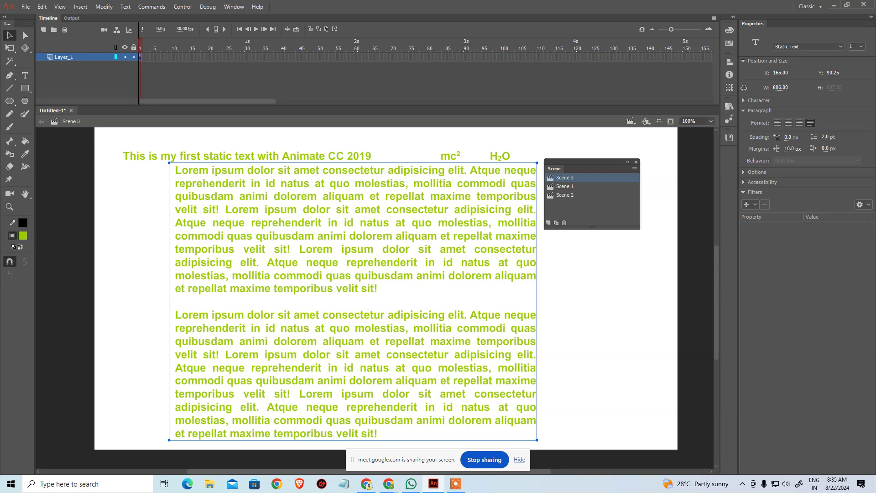
text(0)
key(Tab)
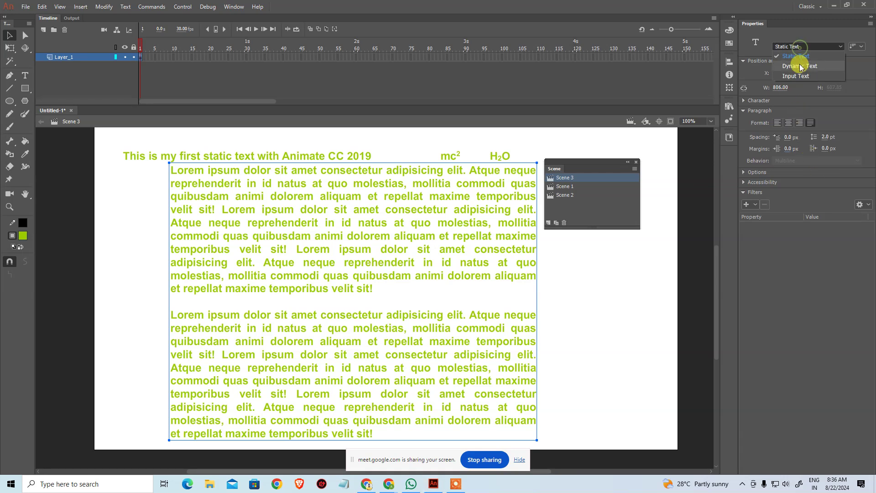
Switch the lorem ipsum block to Dynamic Text, view its line behavior choices and return it to Static Text
scroll(808, 47, down, 1)
click(820, 161)
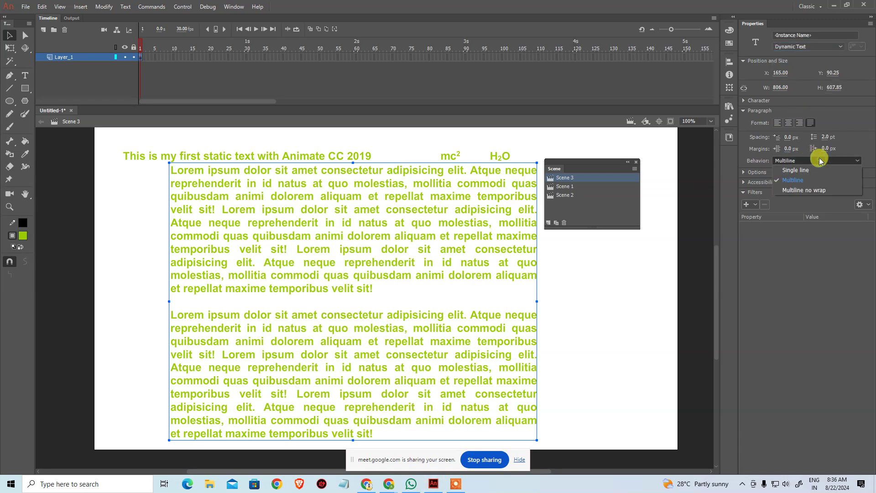
click(820, 161)
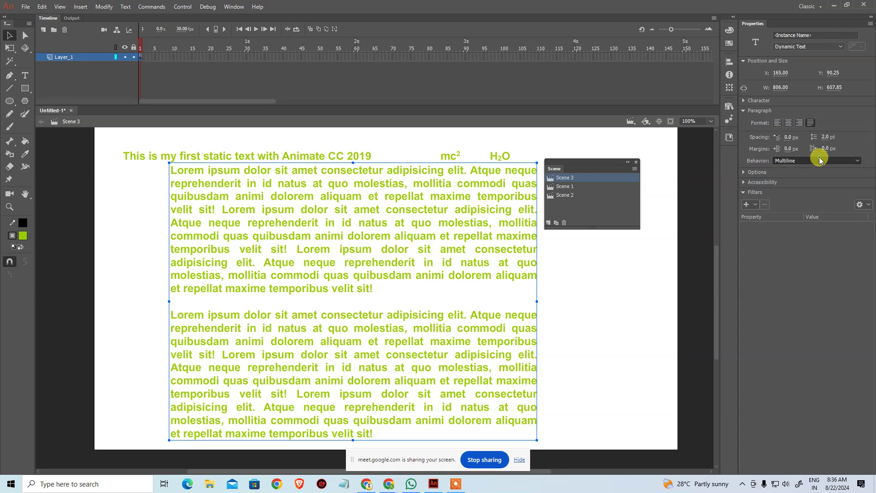
scroll(810, 58, up, 1)
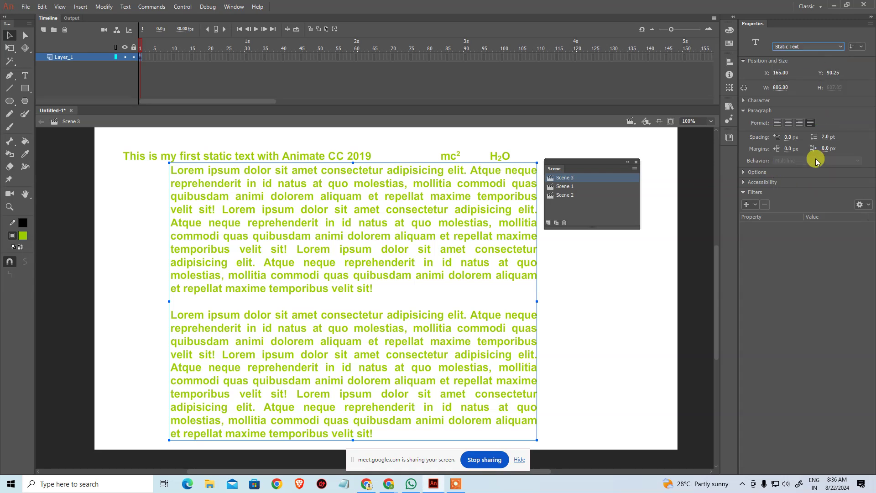
Show the text's link options instead of its paragraph settings and move the lorem ipsum block left to line up with the heading
click(765, 112)
click(765, 121)
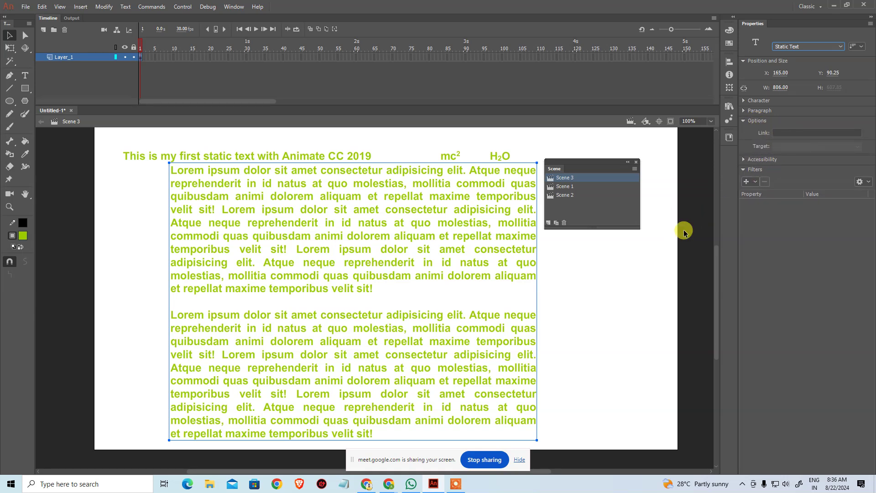
drag(339, 224, 295, 223)
click(544, 268)
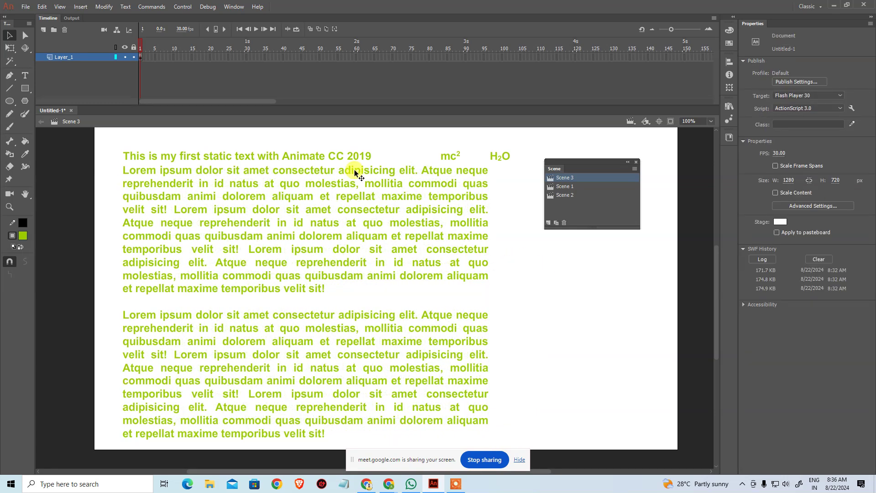
Duplicate the heading, replace the copy's text with "Visit Google" and place it in the empty area right of the paragraphs
click(294, 159)
drag(294, 158, 627, 278)
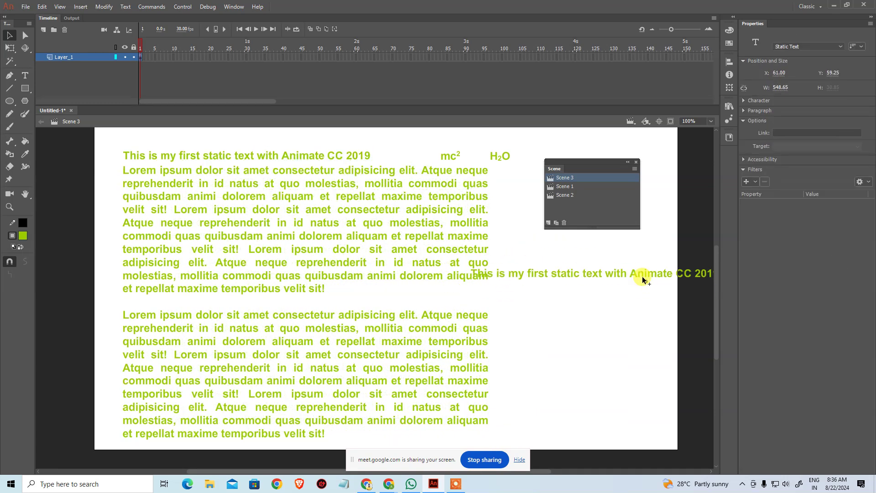
double_click(627, 278)
key(ctrl+a)
text(Visit Google)
click(9, 35)
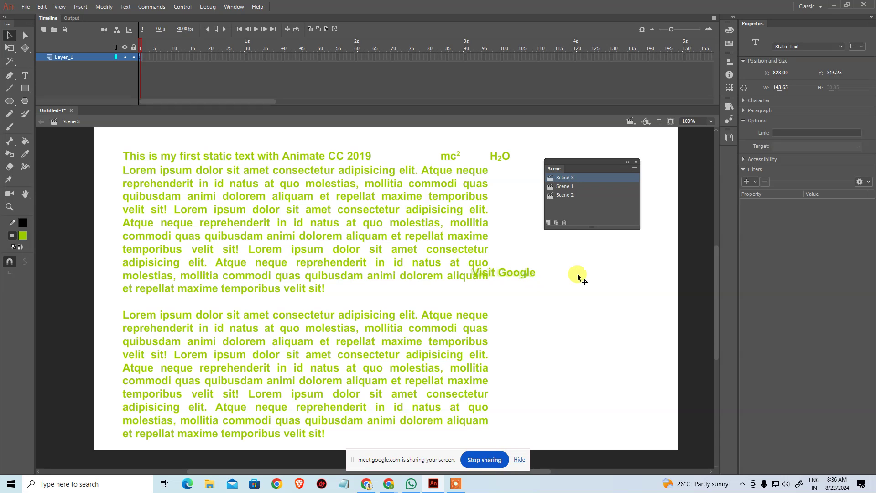
drag(578, 278, 587, 269)
click(794, 132)
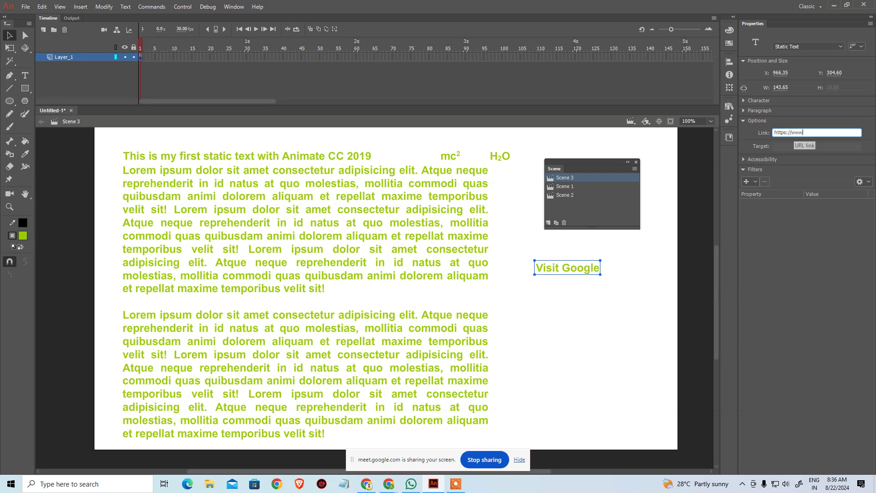
text(https://www.google.com)
key(Return)
click(859, 147)
click(830, 157)
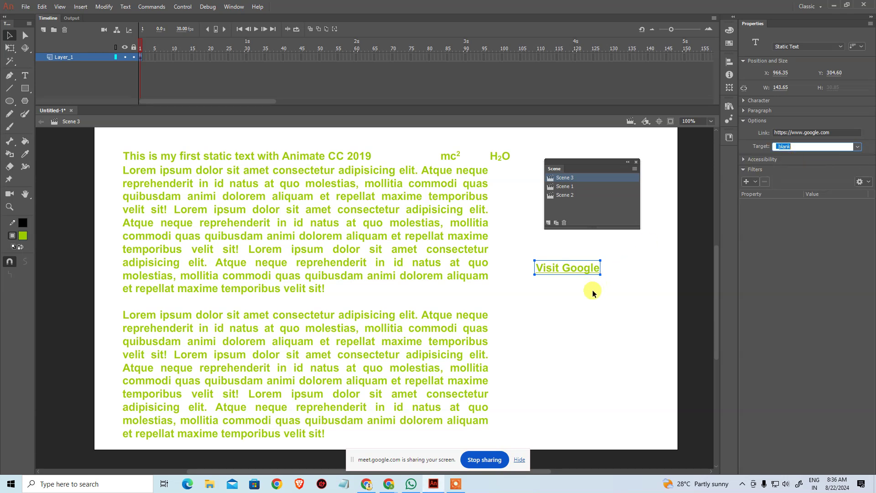
Test the movie, follow the "Visit Google" link to the browser, then return and close the preview
click(584, 304)
key(ctrl+Return)
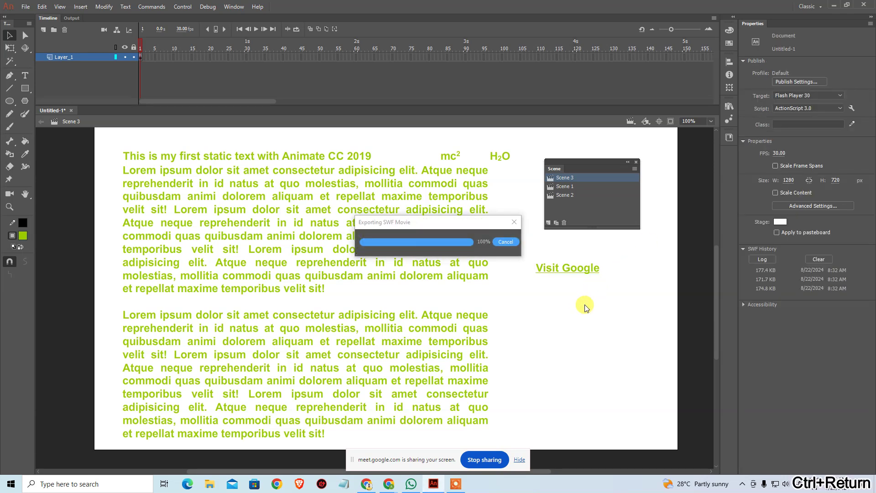
click(607, 218)
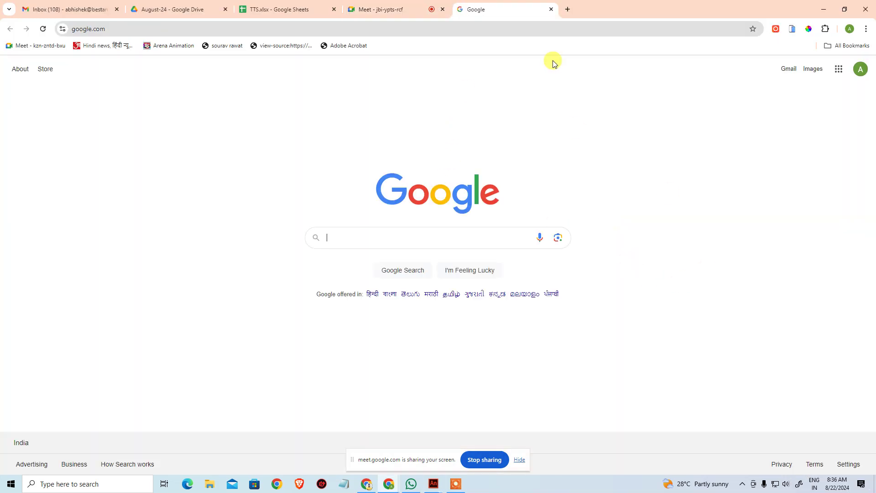
key(alt+Tab)
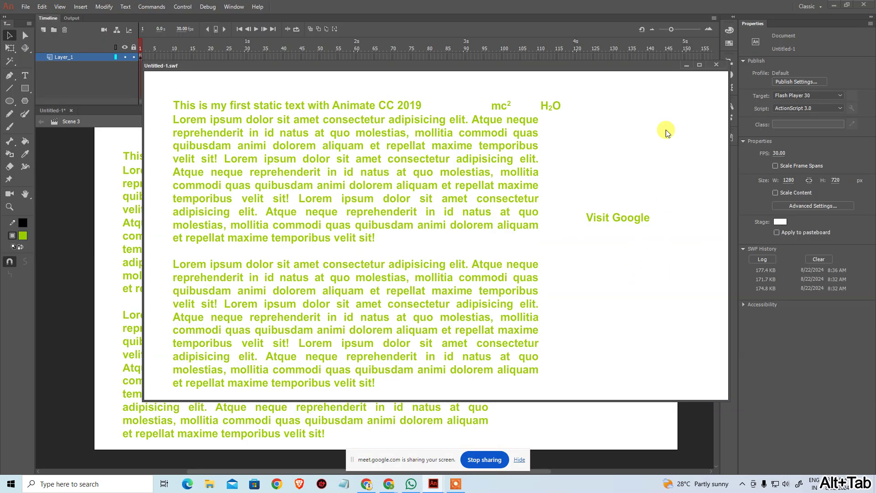
click(717, 65)
Select the "Visit Google" text, collapse its options and accessibility settings, and review the filters that can be added to it
drag(543, 231, 611, 308)
click(759, 121)
click(759, 126)
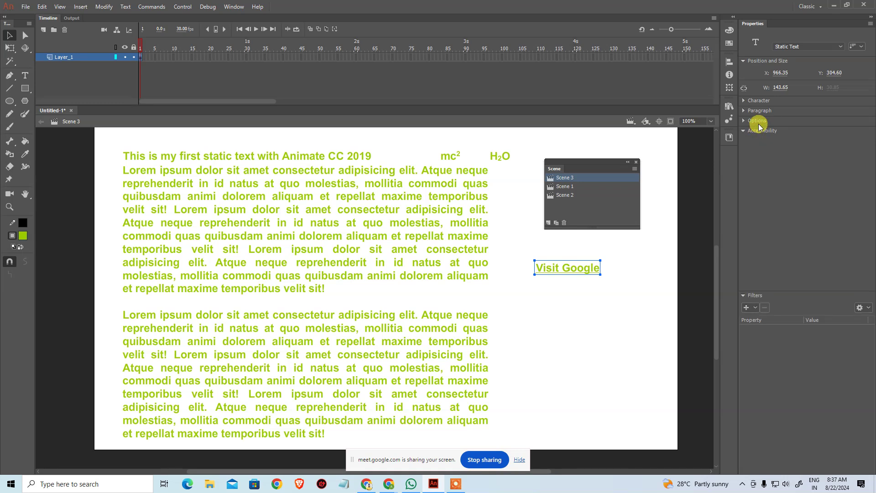
click(759, 130)
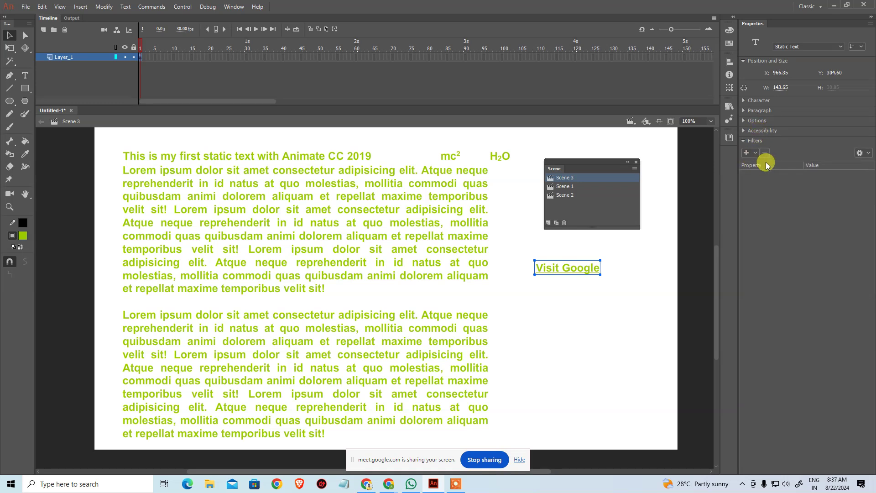
click(756, 153)
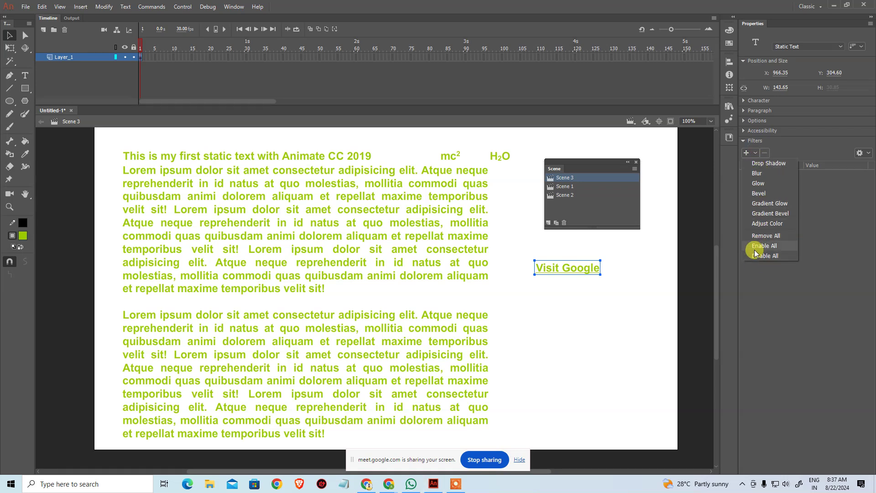
click(563, 330)
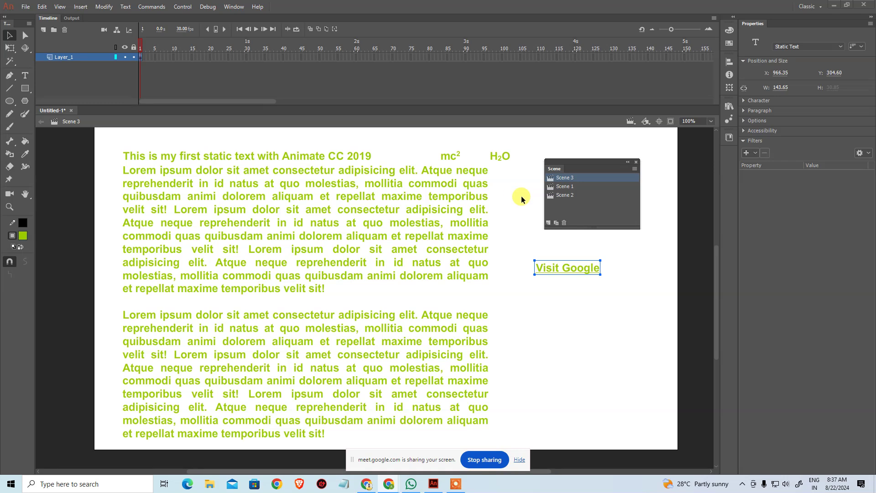
click(525, 311)
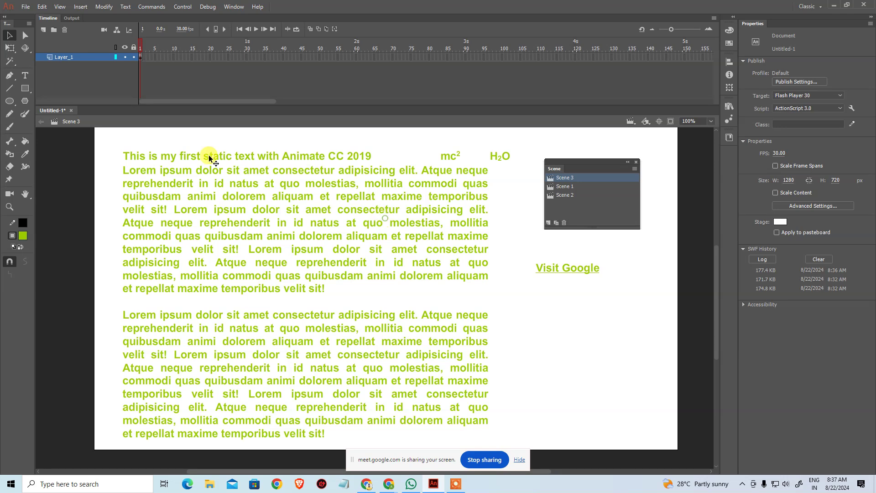
drag(178, 172, 525, 328)
click(576, 361)
Duplicate Scene 3, rename the copy to Scene 4 and move it to the start of the scene order
click(634, 122)
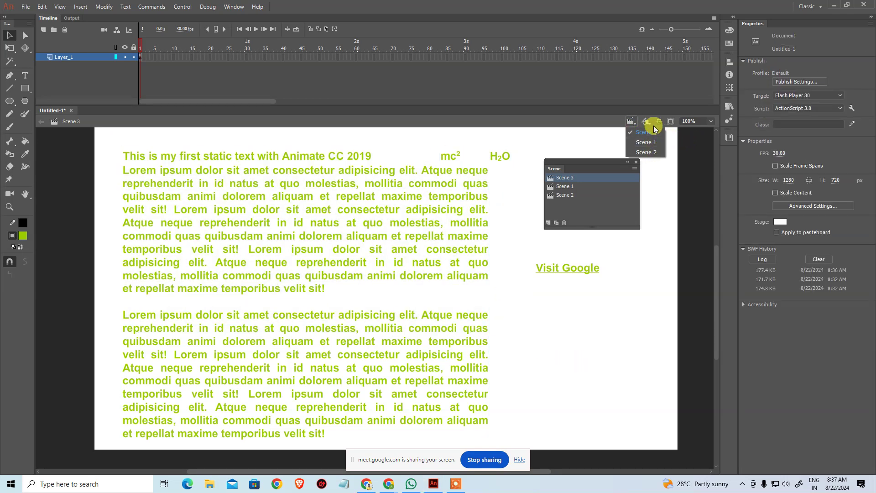
click(583, 188)
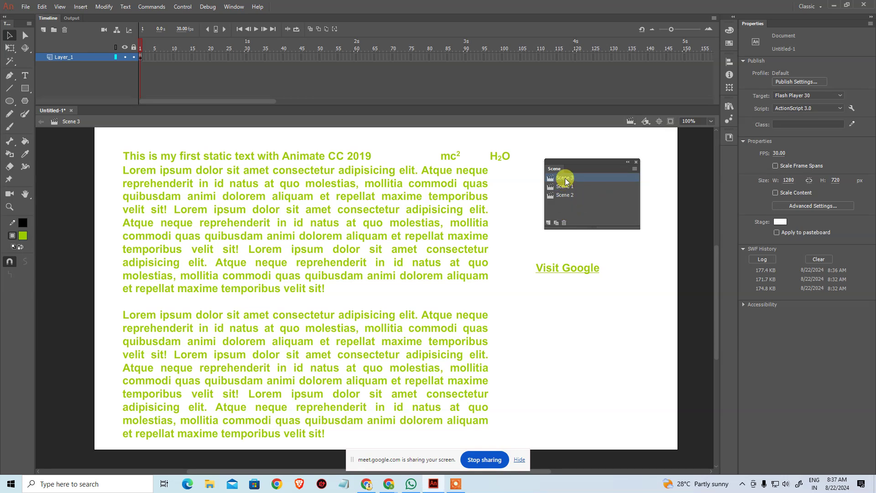
click(556, 223)
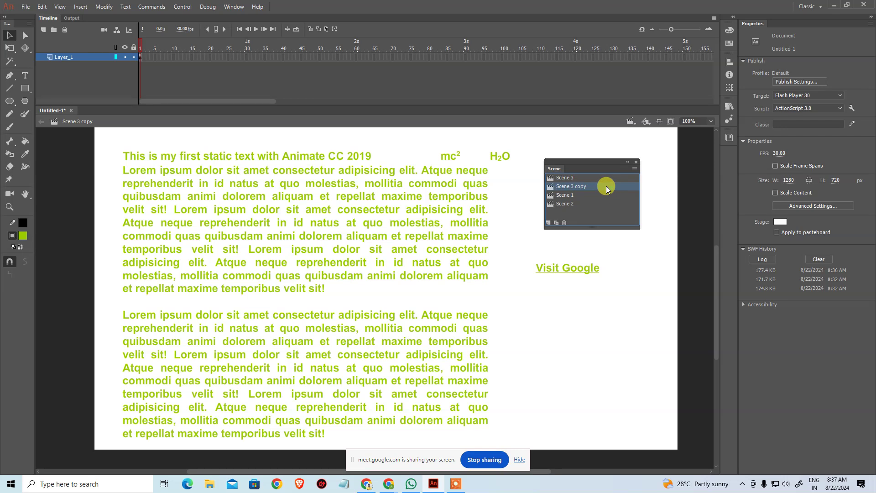
double_click(584, 187)
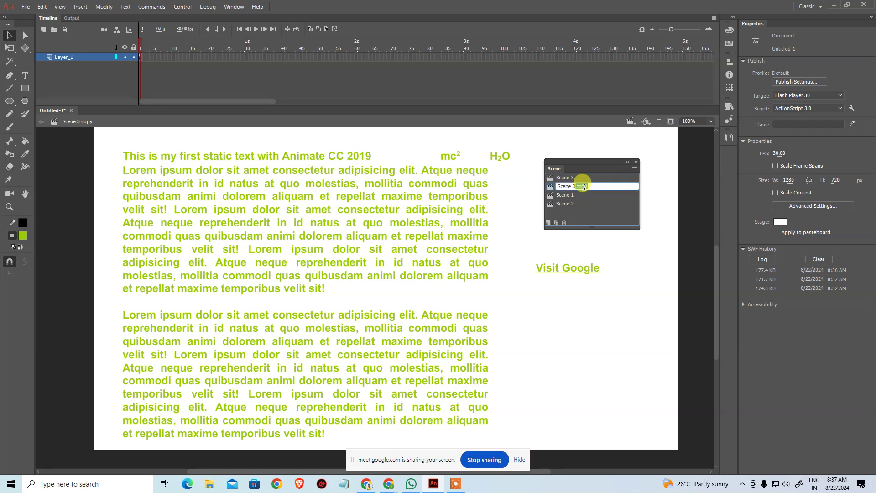
key(Return)
drag(582, 190, 563, 178)
Delete all content from Scene 4's stage, test the movie and close the preview
drag(118, 138, 640, 446)
key(Delete)
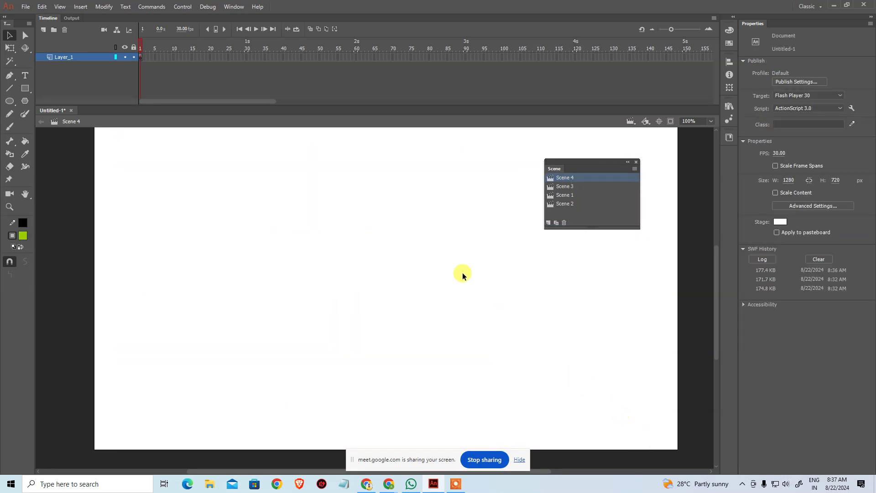
key(ctrl+Return)
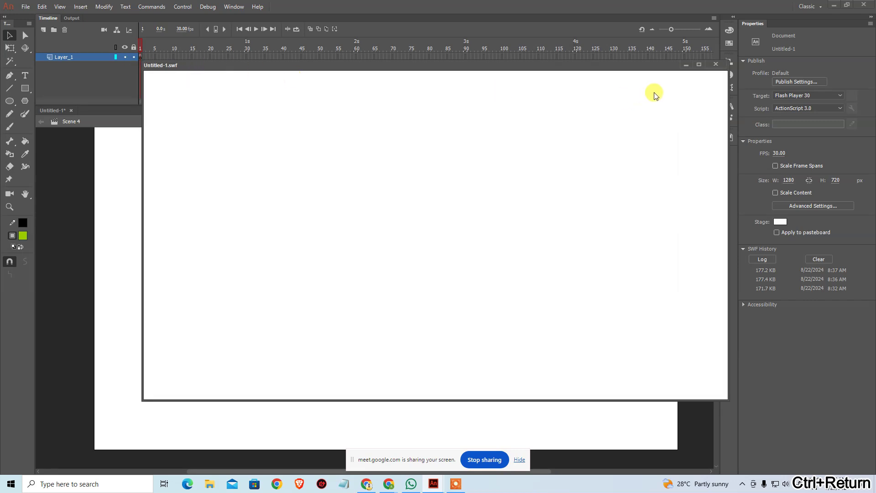
click(716, 64)
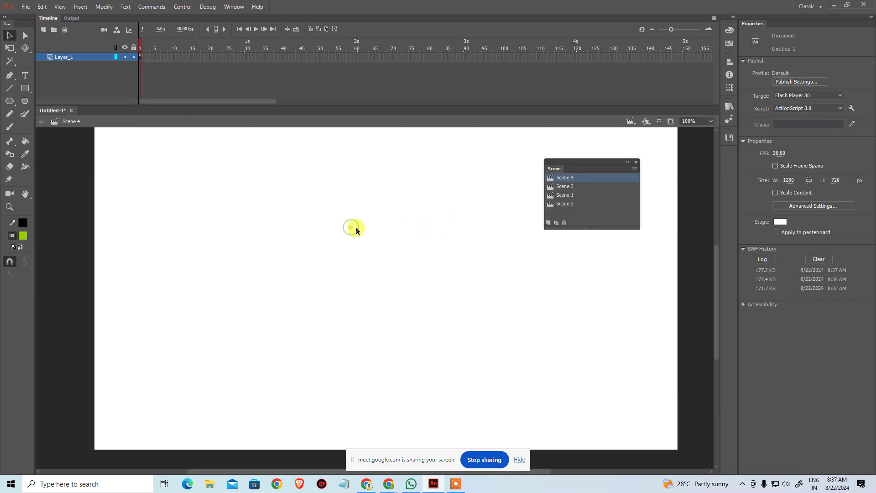
key(t)
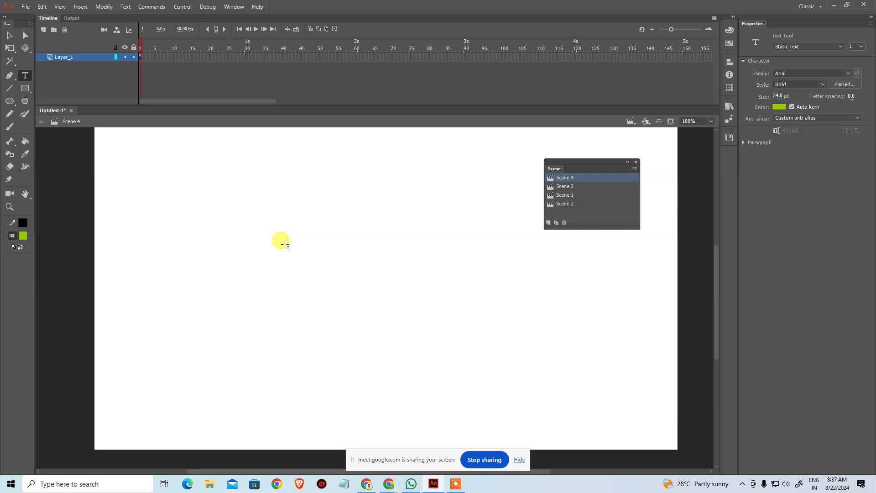
drag(274, 223, 416, 238)
click(10, 36)
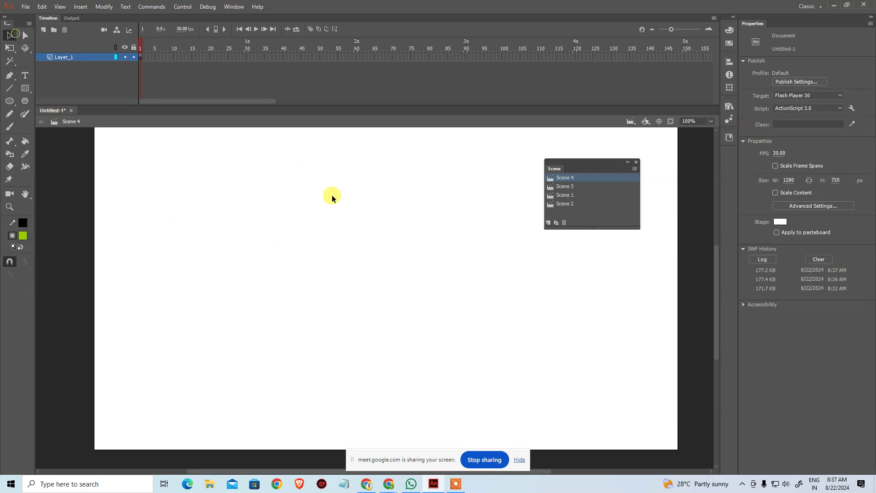
drag(248, 207, 611, 341)
key(ctrl+z)
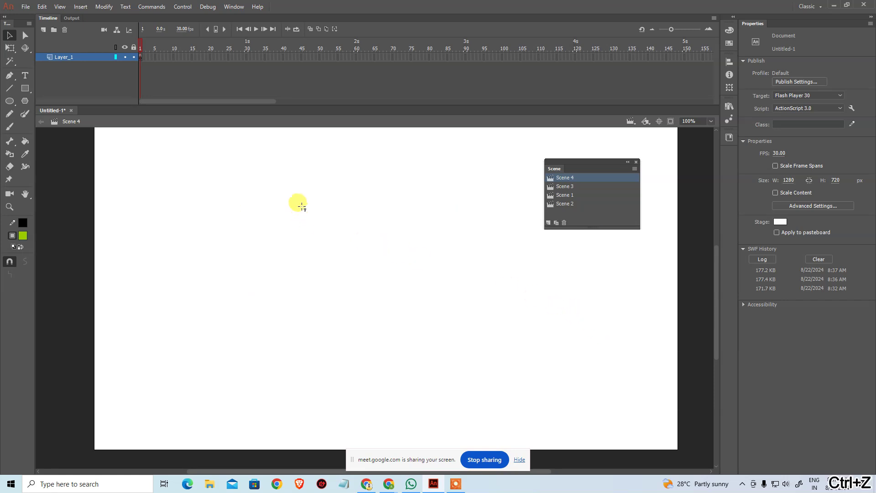
Draw a text field about 341 px wide in the stage's upper middle and make it Input Text
key(t)
drag(304, 187, 458, 231)
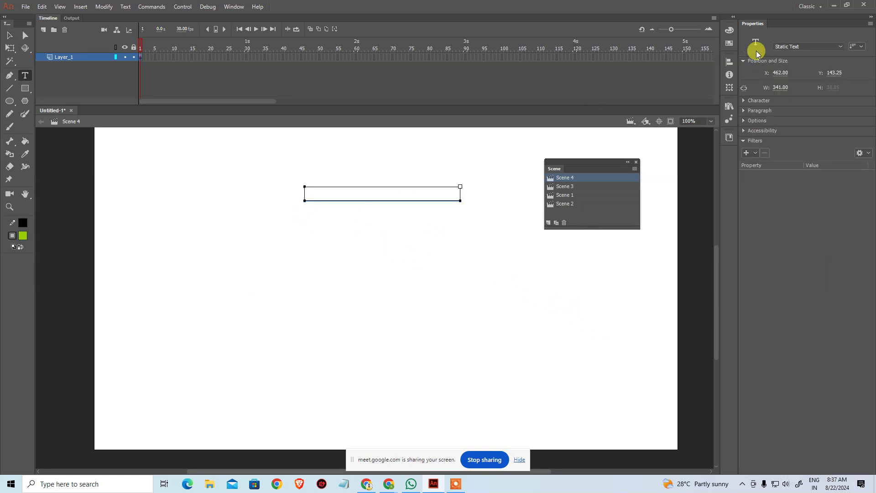
click(783, 46)
click(791, 73)
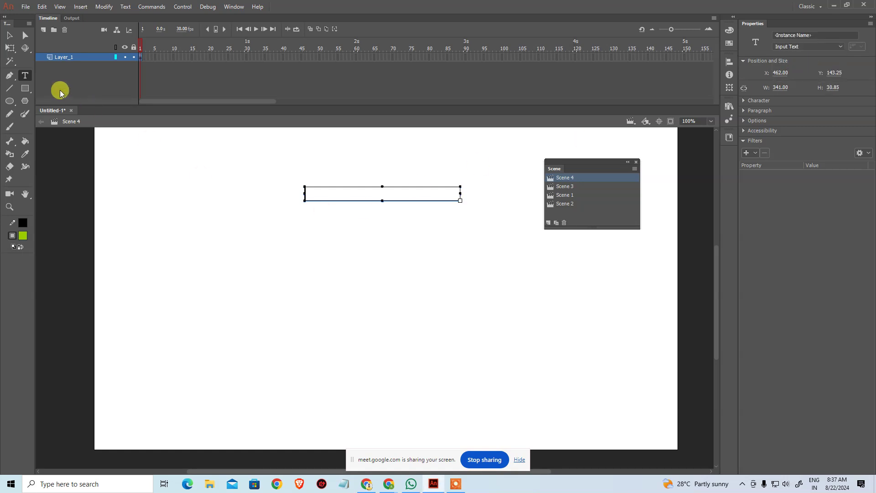
click(9, 36)
click(241, 273)
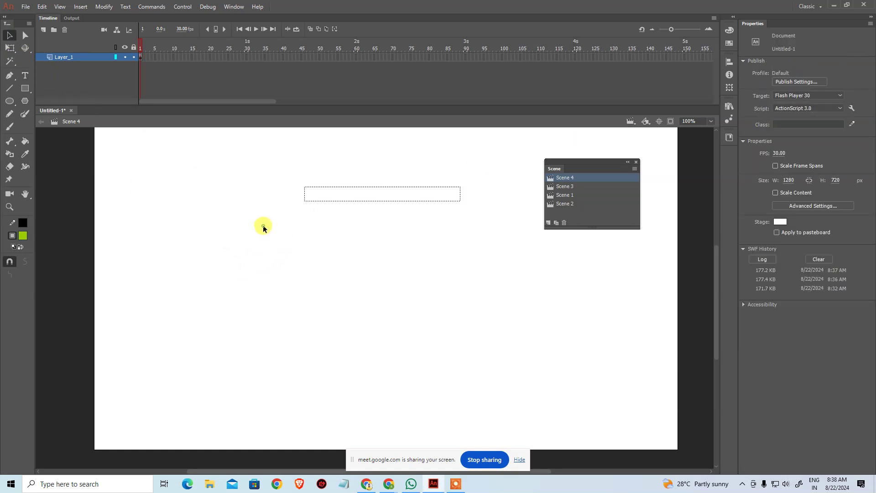
Add a static text label reading "Enter Name" in the empty area below the input field
key(t)
click(273, 270)
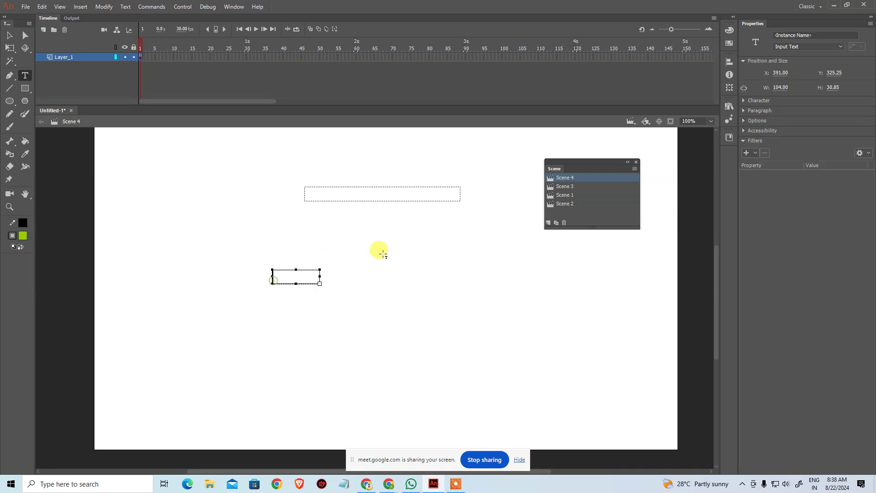
click(781, 51)
click(789, 56)
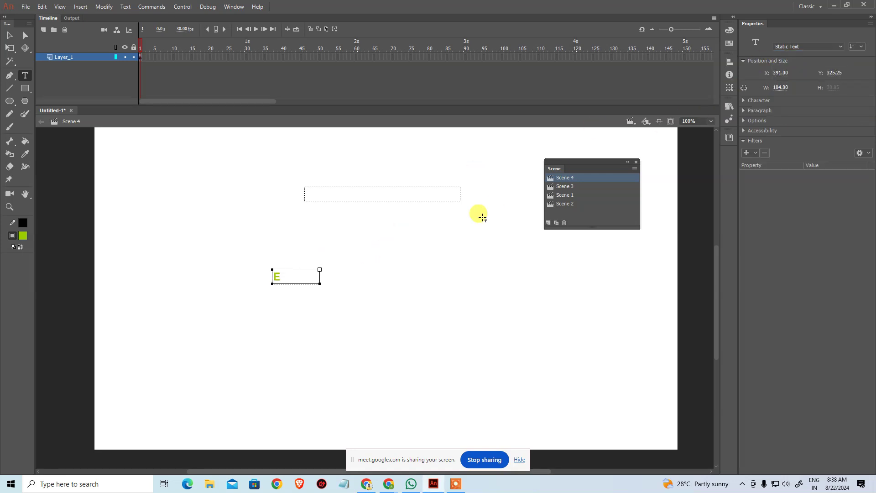
text(Enter Name)
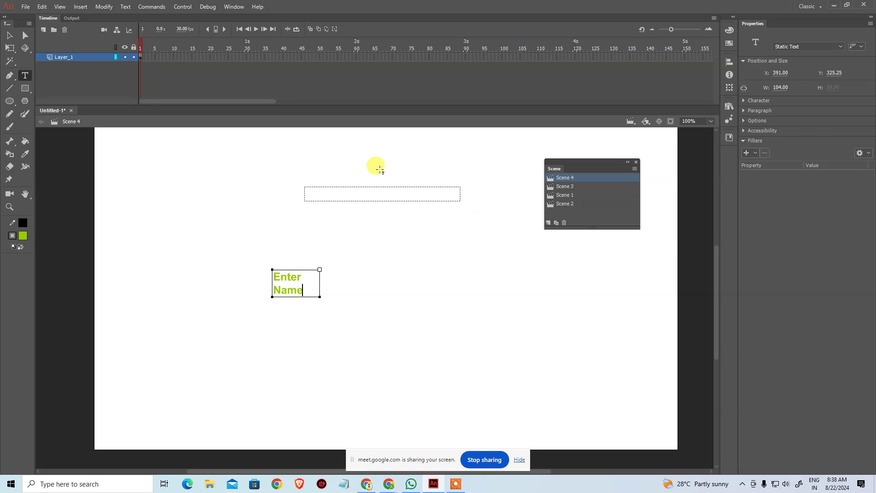
Recreate the wrapped "Enter Name" label as single-line text and place it just left of the input field
drag(320, 270, 274, 277)
key(ctrl+c)
click(292, 265)
key(Delete)
click(263, 267)
key(ctrl+v)
click(10, 36)
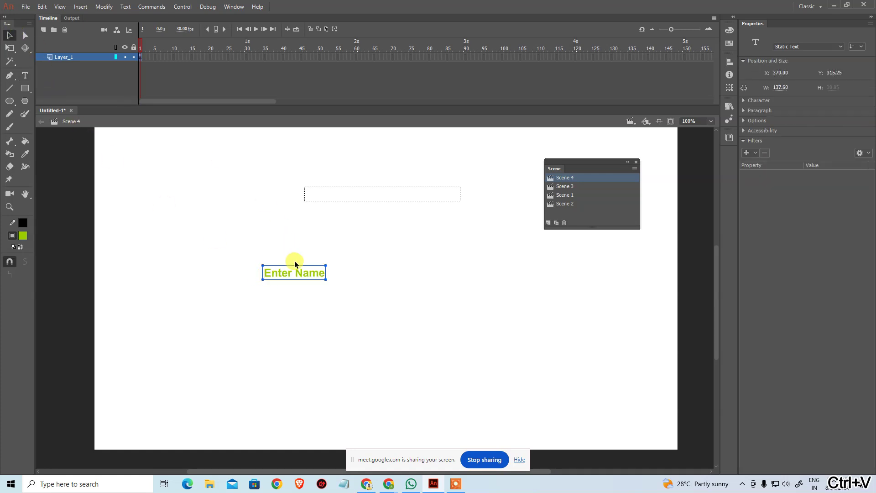
drag(300, 276, 269, 198)
Duplicate the "Enter Name" label together with its input field and place the copies directly below
click(222, 178)
drag(223, 178, 488, 220)
drag(383, 198, 374, 223)
click(371, 261)
Replace the lower label's text with "Password" and deselect it
double_click(278, 222)
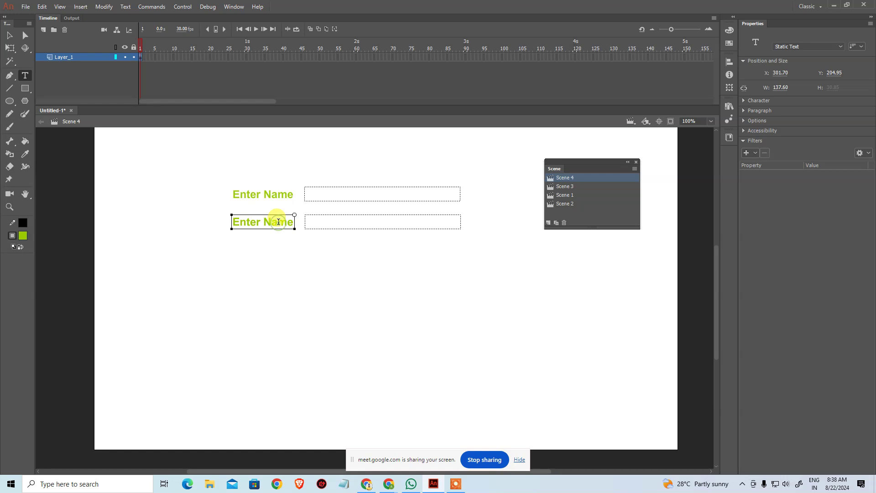
key(ctrl+shift+Left)
key(ctrl+shift+Left)
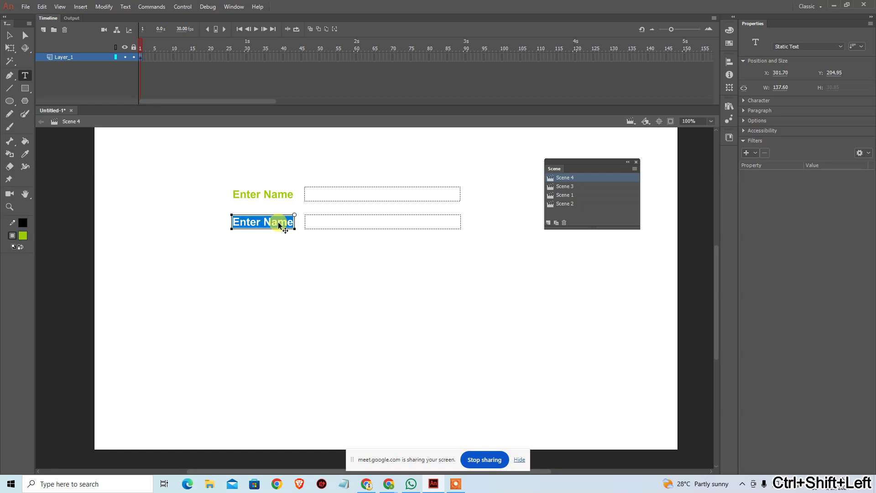
text(Password)
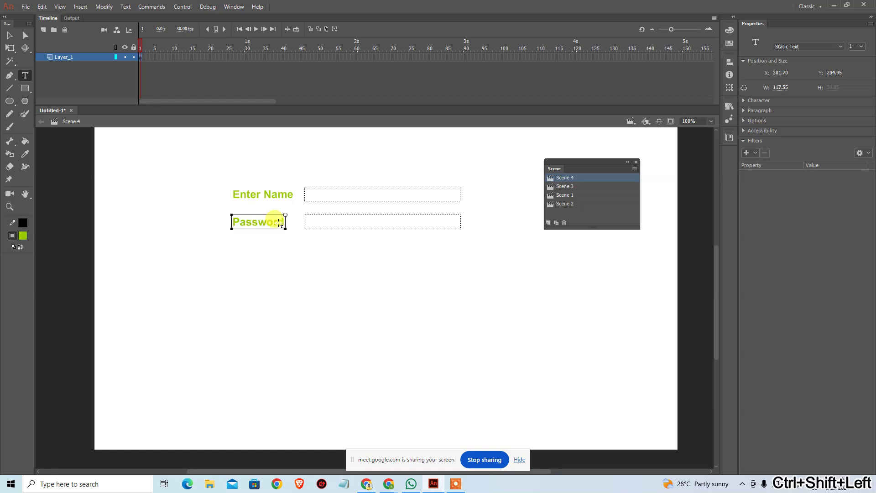
click(9, 36)
click(287, 289)
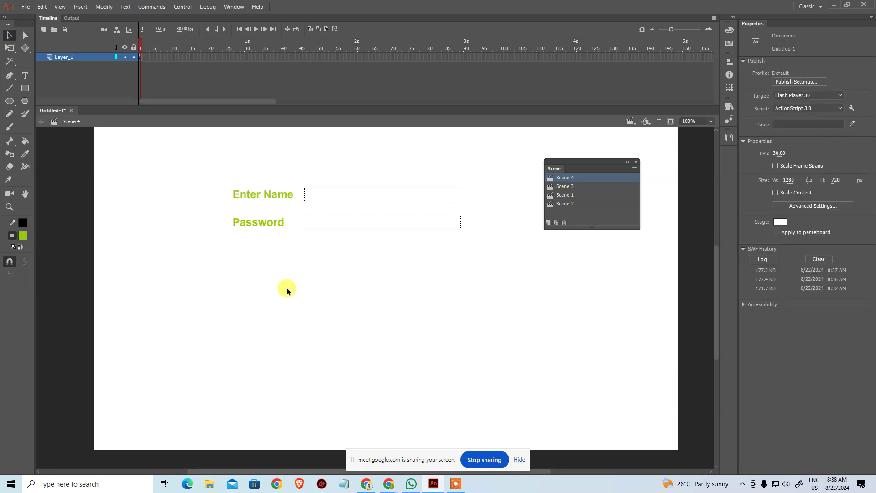
Test the movie, enter sample text in the name field and a sample password in the password field, and close the preview
key(ctrl+Return)
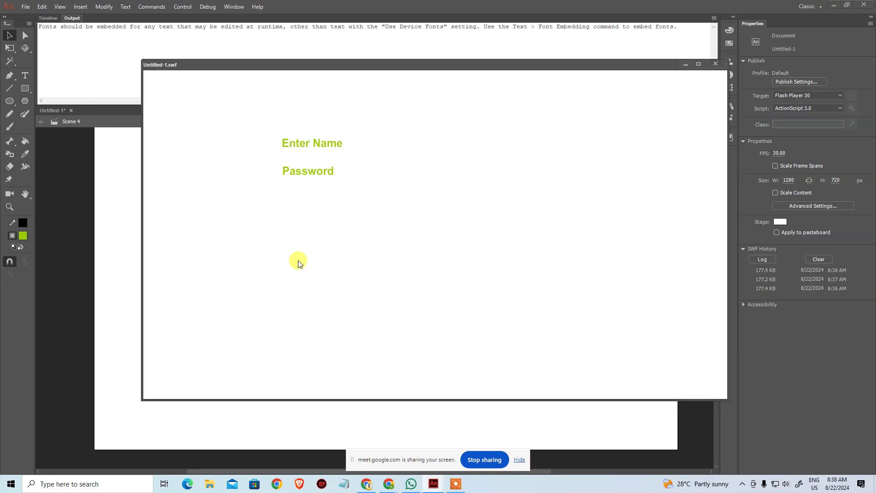
click(388, 144)
text(asdadsa)
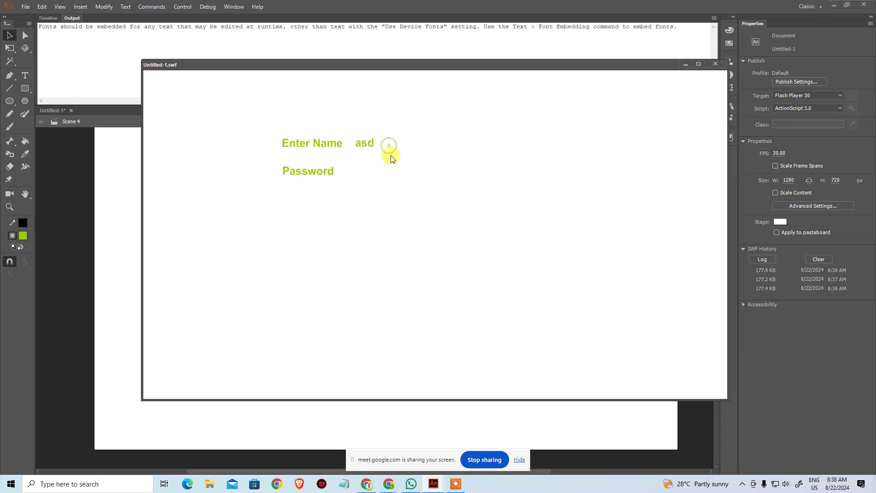
click(379, 173)
text(asdadsa)
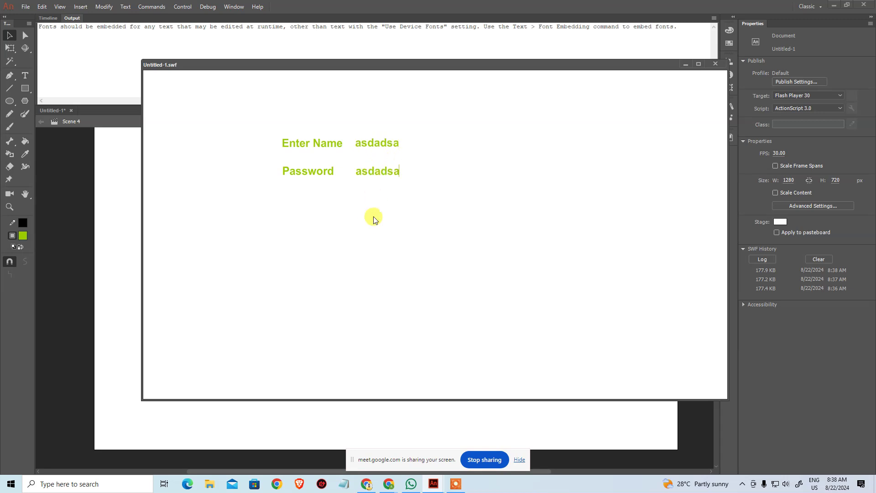
click(716, 64)
Show a border around both the name and password input fields
key(shift+F2)
drag(298, 173, 494, 268)
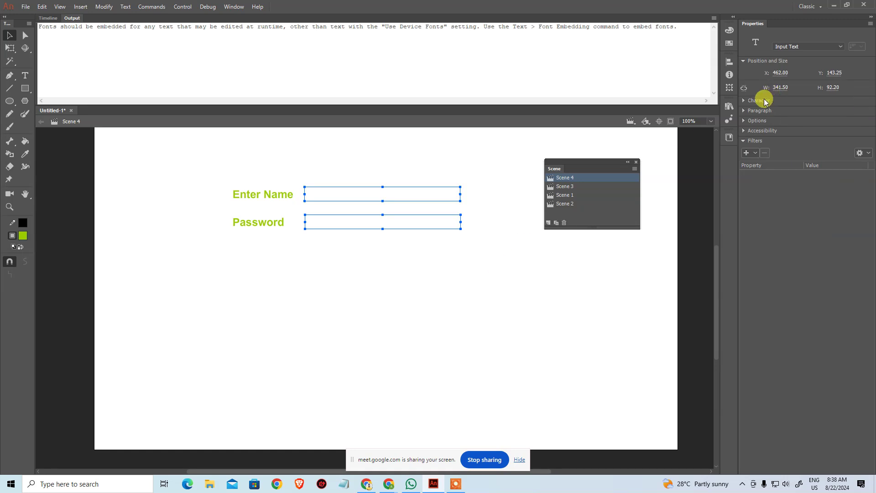
click(759, 100)
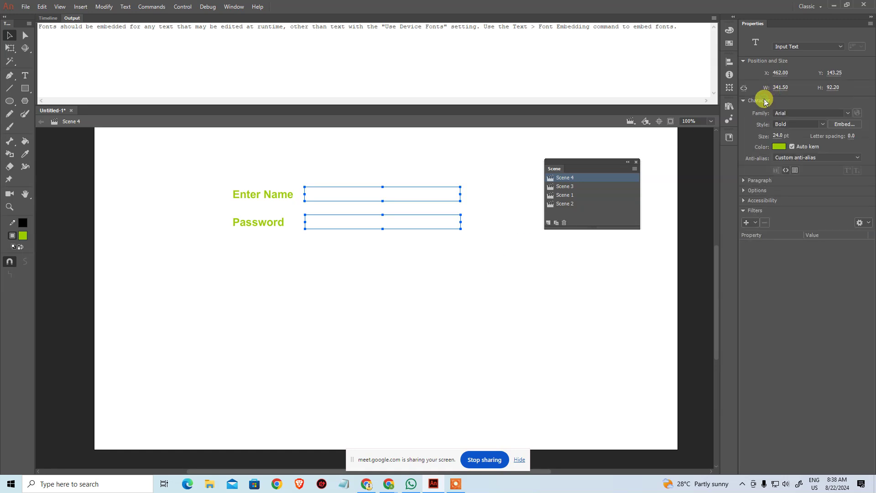
click(796, 172)
click(474, 298)
Test the movie with the bordered fields, fill in the name and password fields with sample entries, and close the preview
key(ctrl+Return)
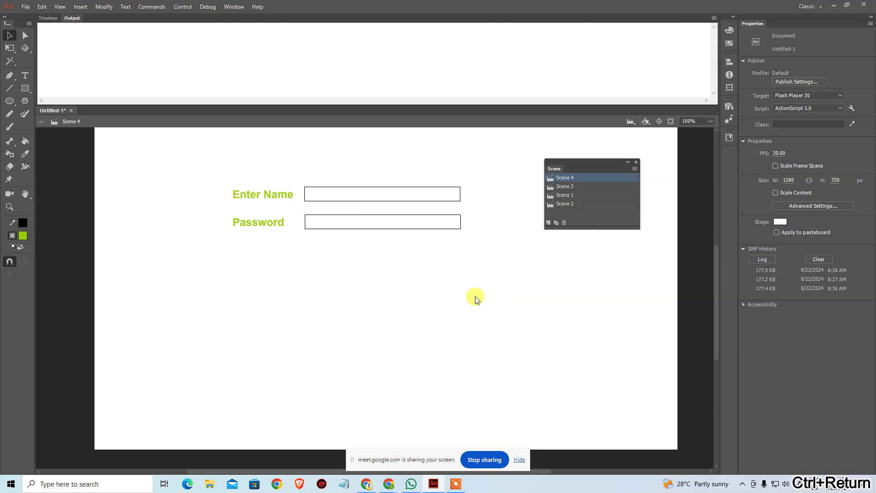
text(asdasd)
click(391, 169)
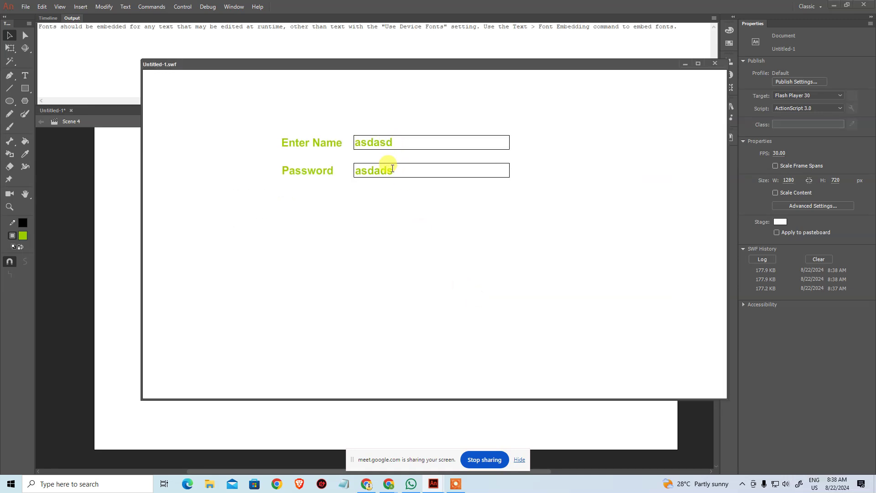
click(715, 63)
Set the paragraph behavior of the input field beside the "Password" label to Password
click(430, 227)
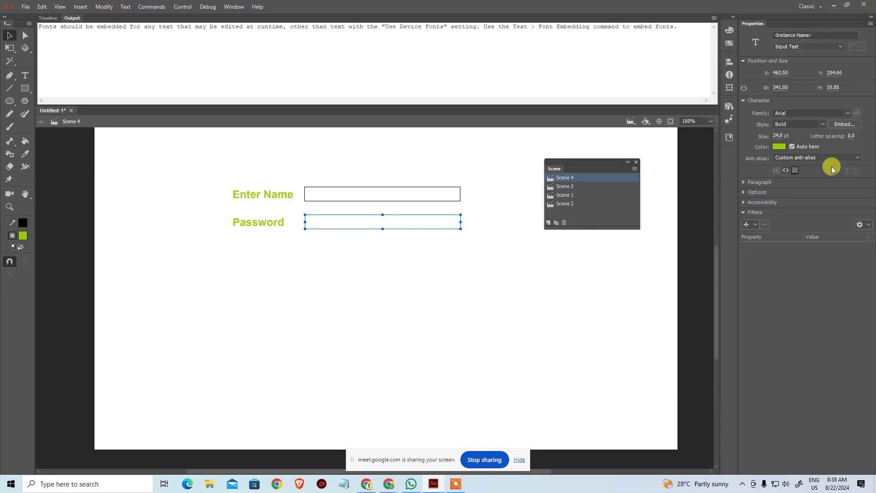
click(762, 192)
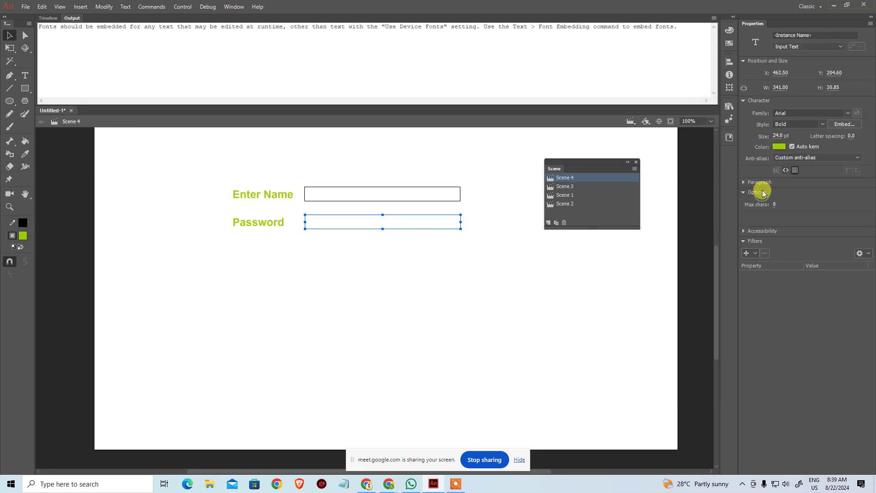
click(763, 192)
click(760, 183)
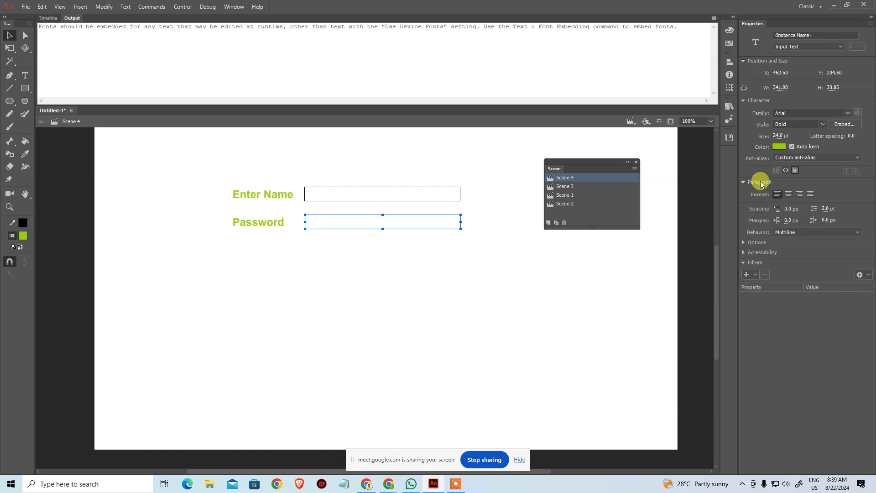
click(795, 233)
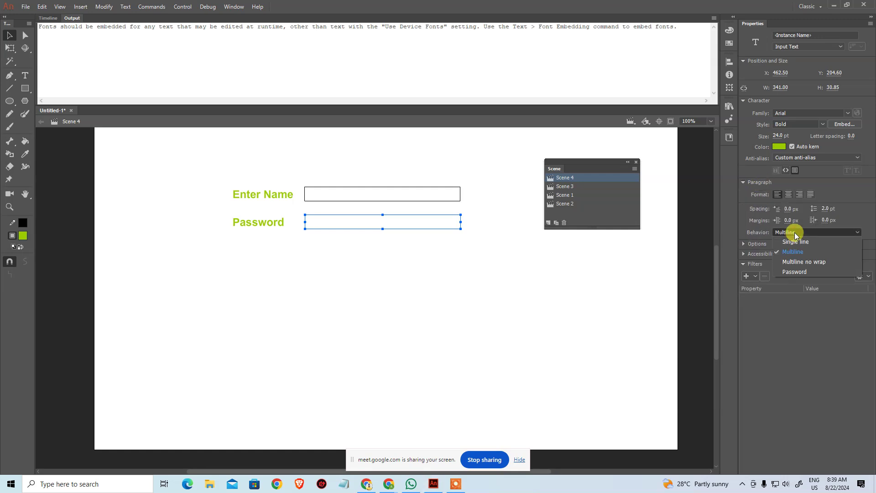
click(794, 272)
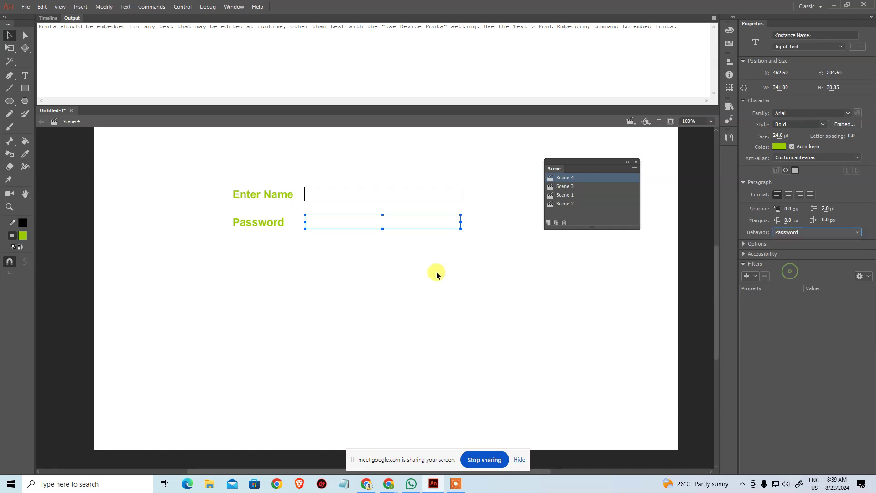
click(435, 274)
Test the movie, enter a sample password in the password field and sample text in the name field, and close the preview
key(ctrl+Return)
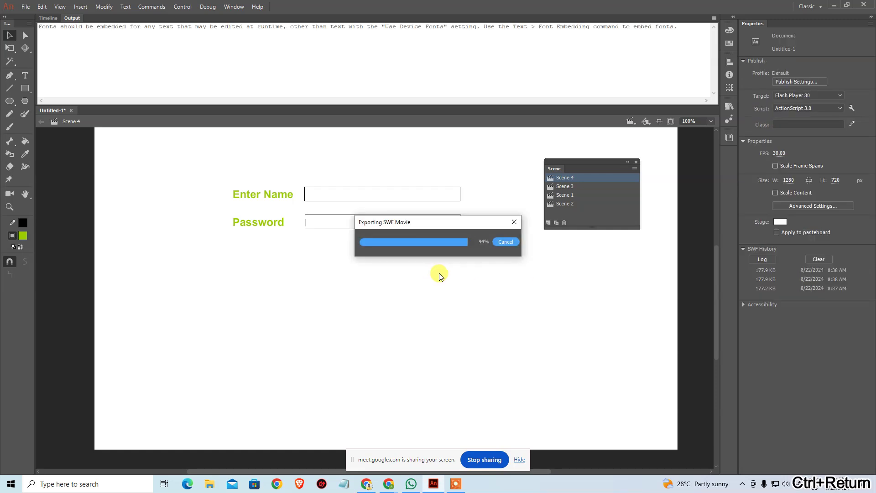
text(asdasdasd)
click(398, 142)
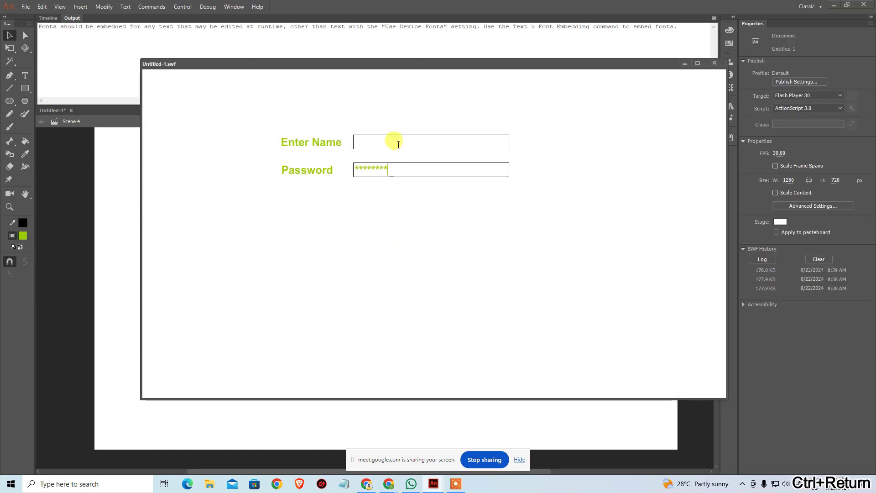
text(asdadsasd)
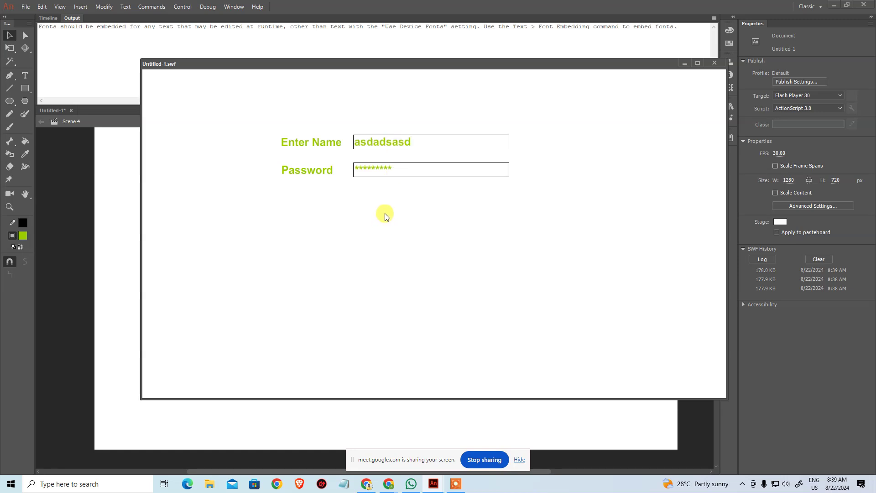
click(715, 64)
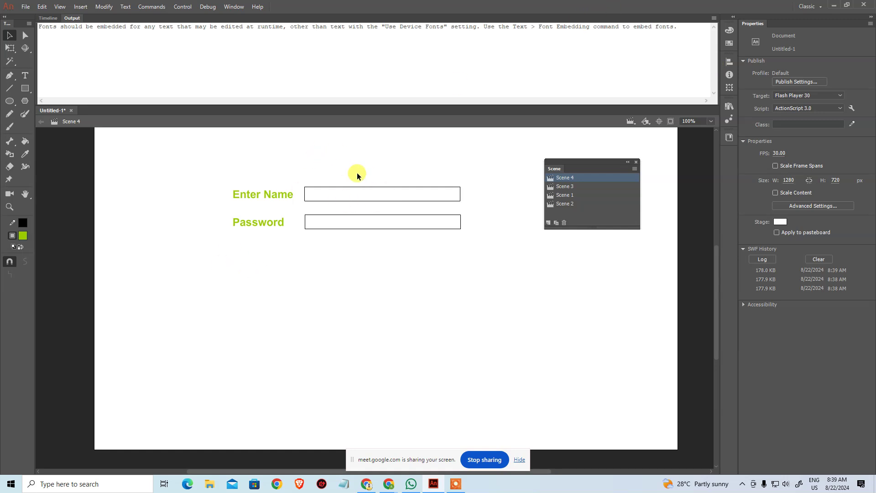
drag(198, 173, 494, 300)
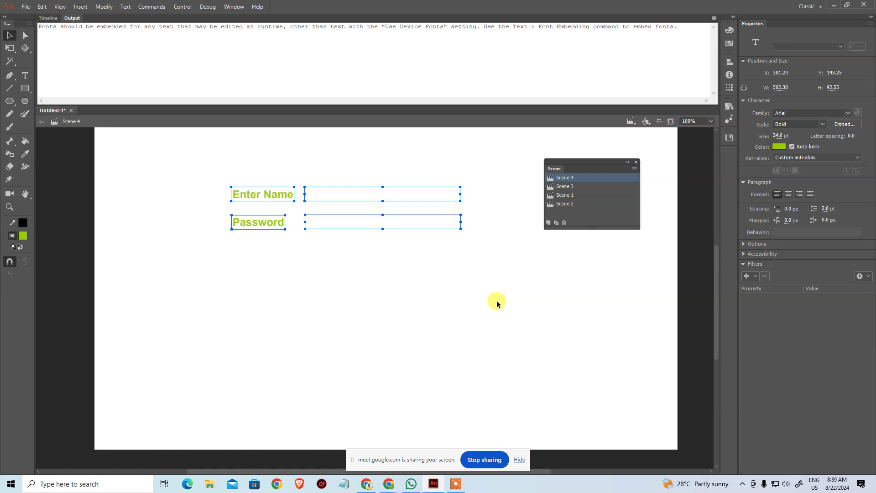
click(496, 302)
drag(488, 167, 126, 273)
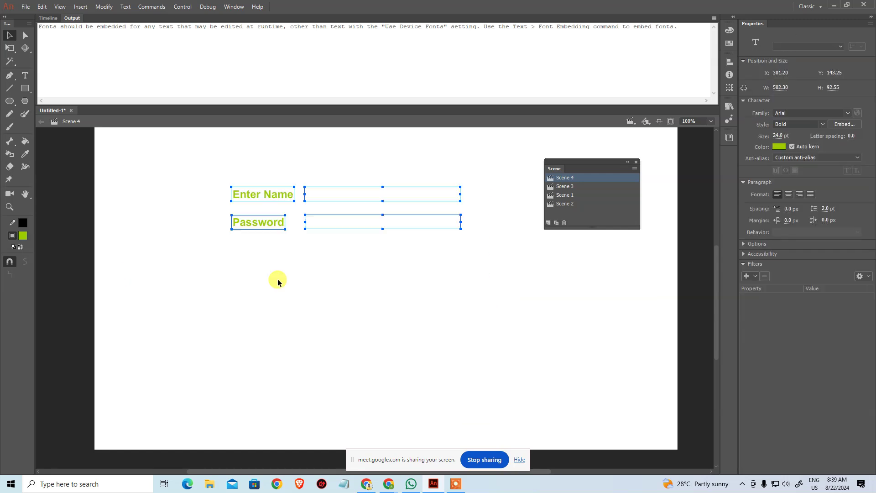
click(466, 272)
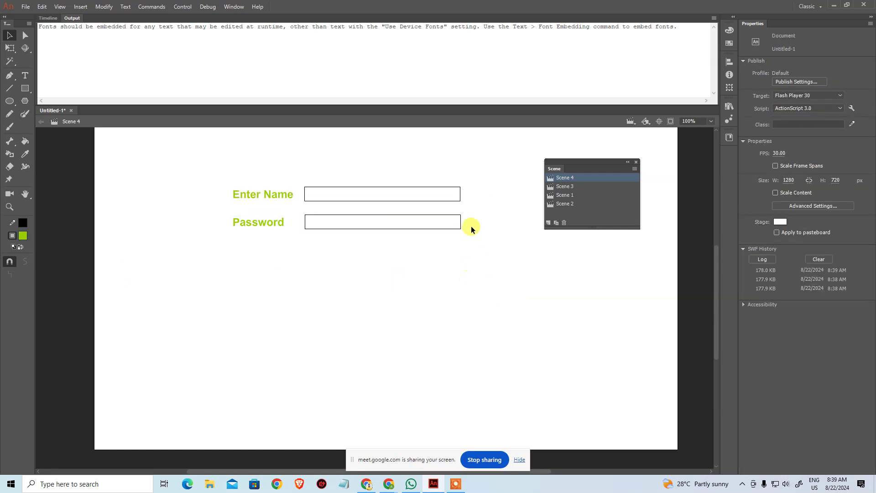
drag(176, 167, 537, 283)
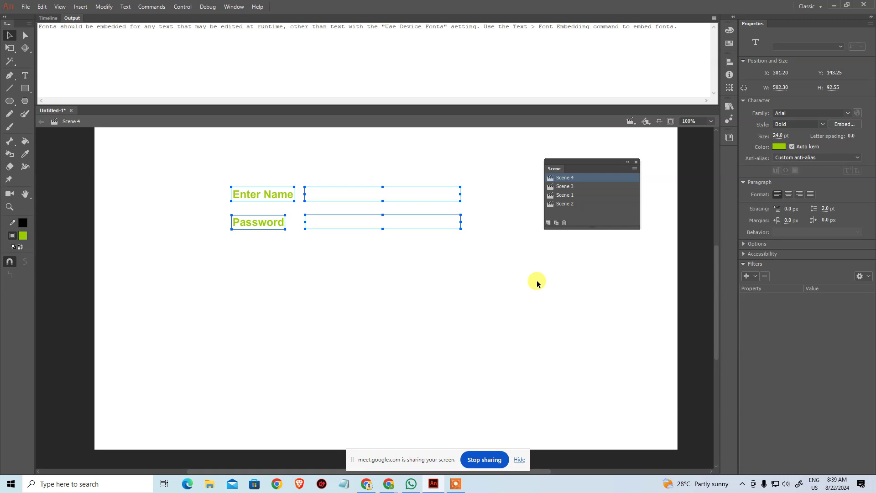
click(538, 283)
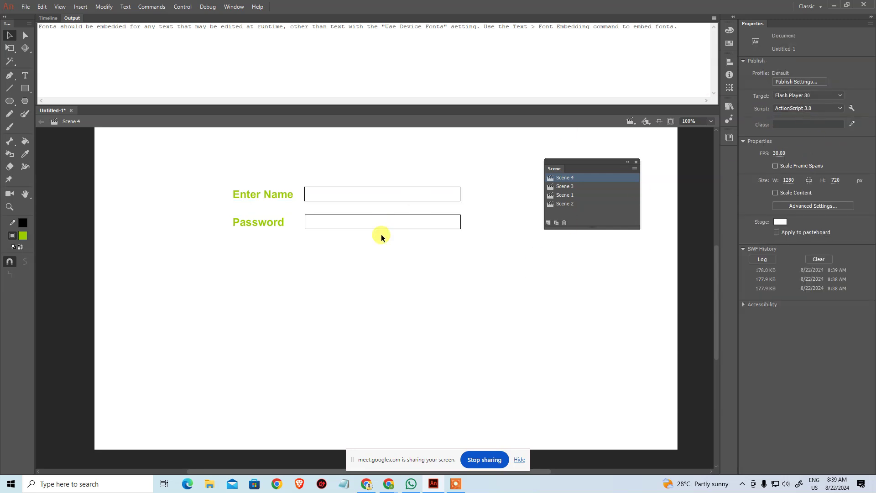
Duplicate the password input field straight below the form at about Y 344 and change the copy's text type to Dynamic Text
click(346, 225)
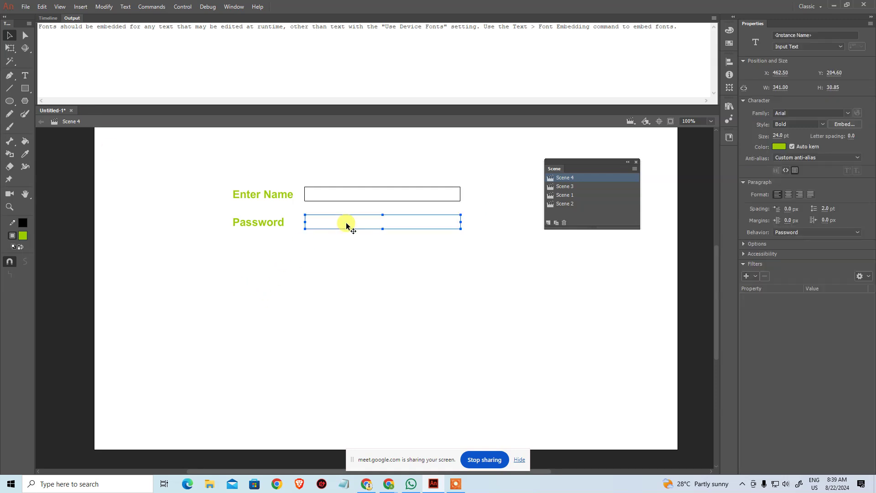
drag(345, 227, 351, 291)
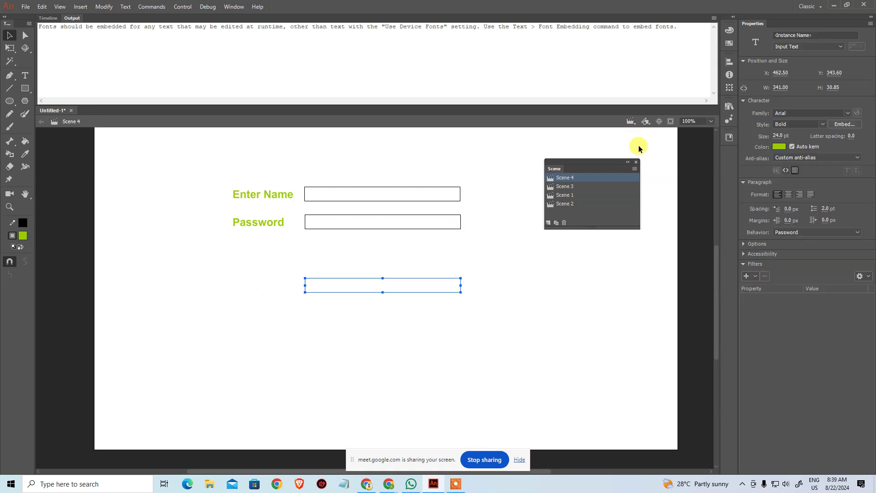
click(796, 46)
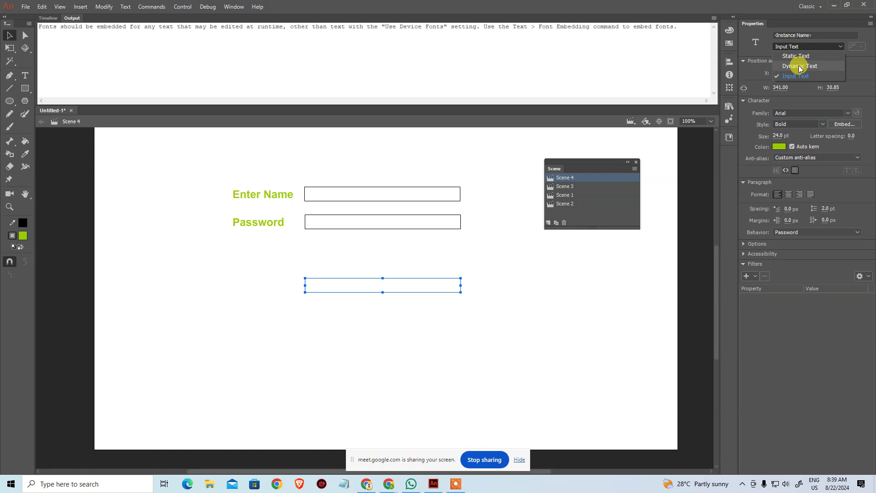
click(800, 68)
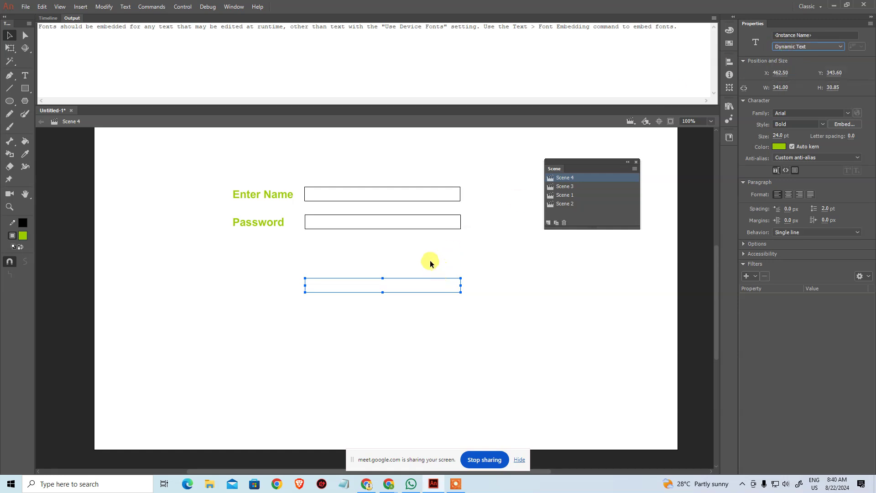
click(397, 228)
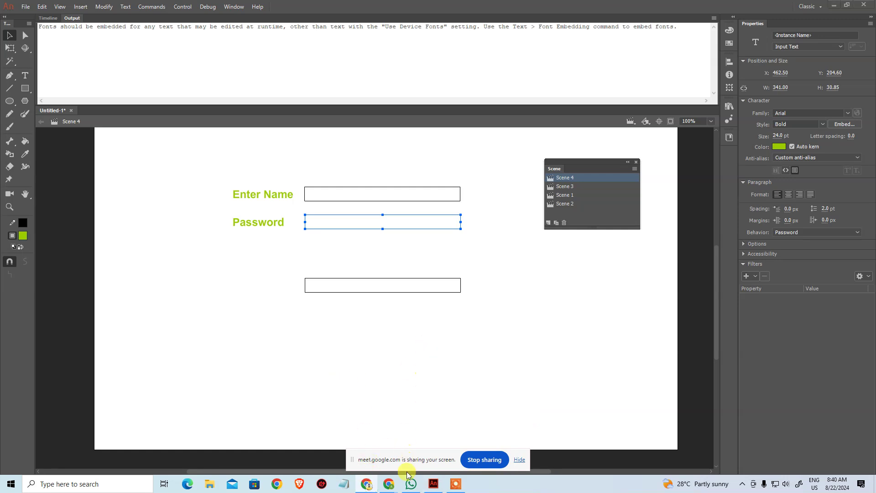
Switch to the Google Meet call in Chrome
mouse_move(388, 485)
click(335, 455)
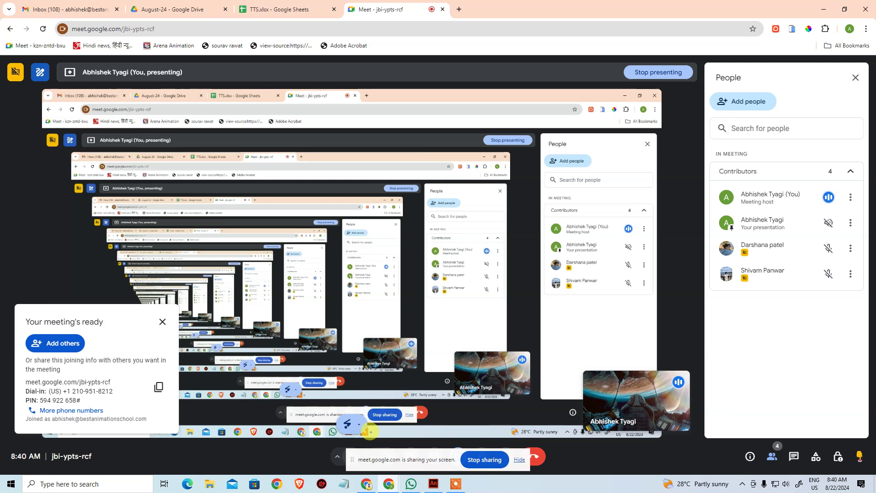
Switch to Adobe Animate and give the input text field beside Enter Name the instance name fname
click(433, 484)
click(388, 202)
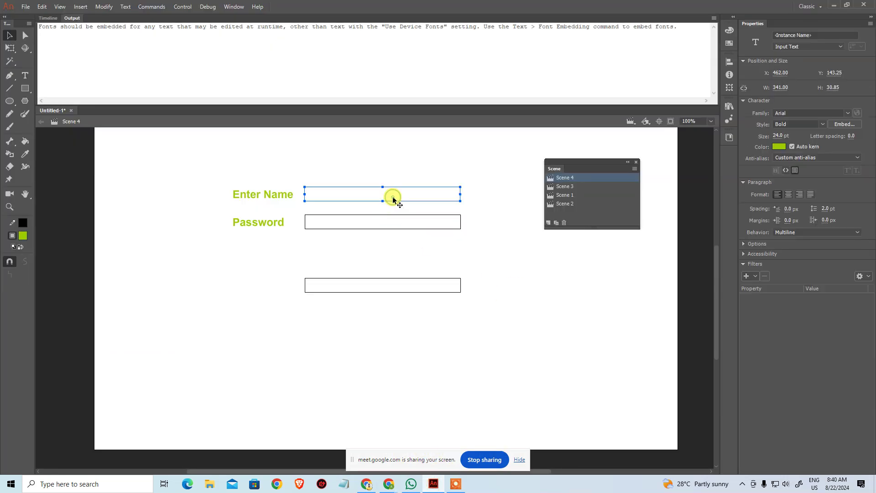
click(785, 35)
text(fname)
key(Return)
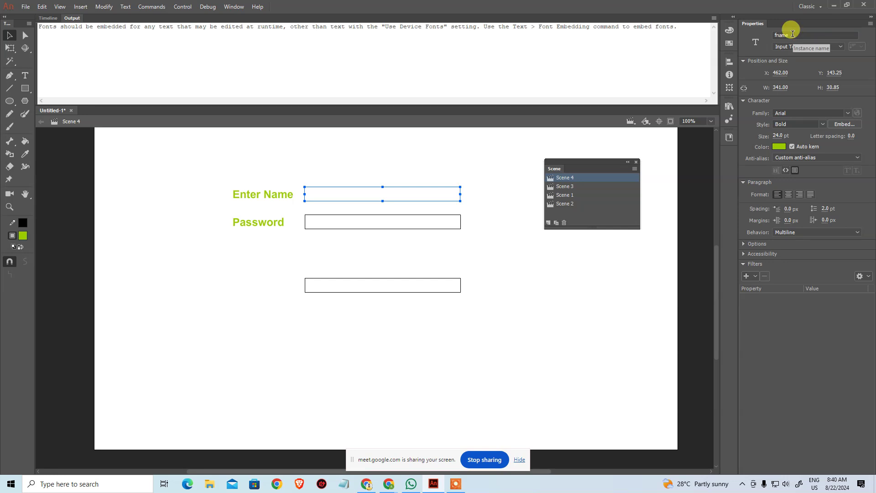
Give the input text field beside the Password label the instance name password
click(417, 222)
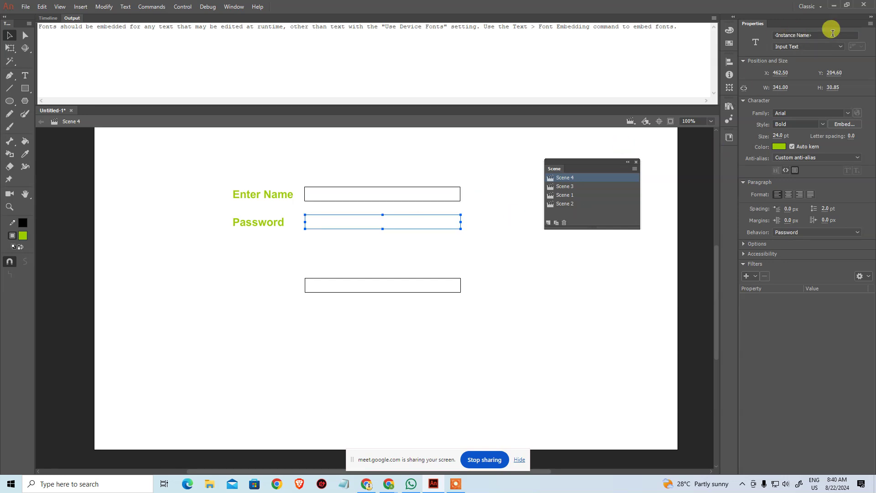
click(833, 35)
text(password)
key(Return)
Give the lowest text field, the dynamic one, the instance name calculation
click(437, 289)
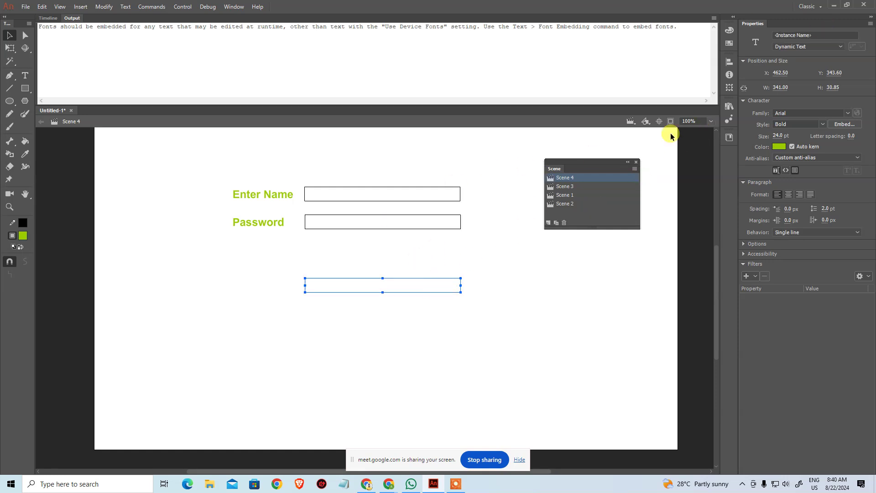
click(810, 35)
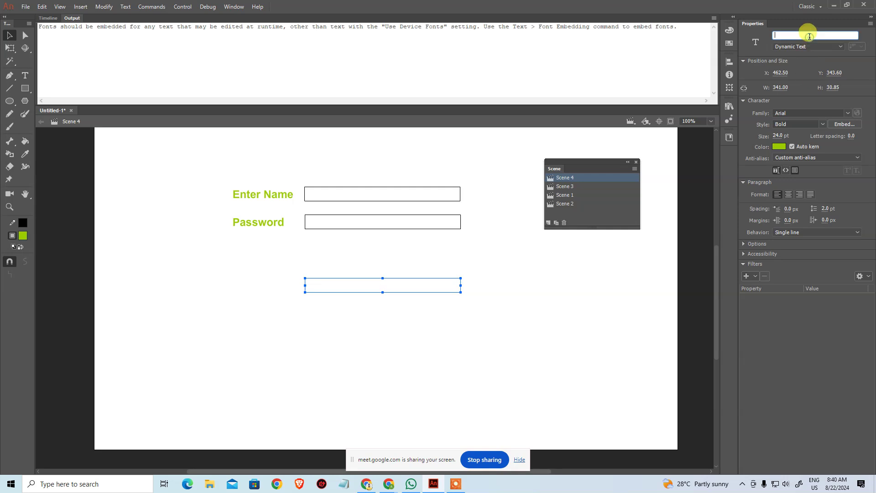
text(calculation)
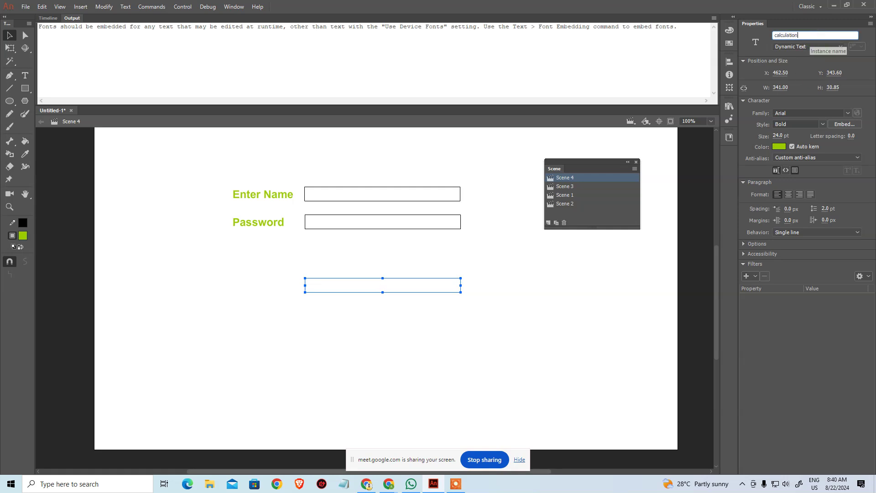
click(810, 36)
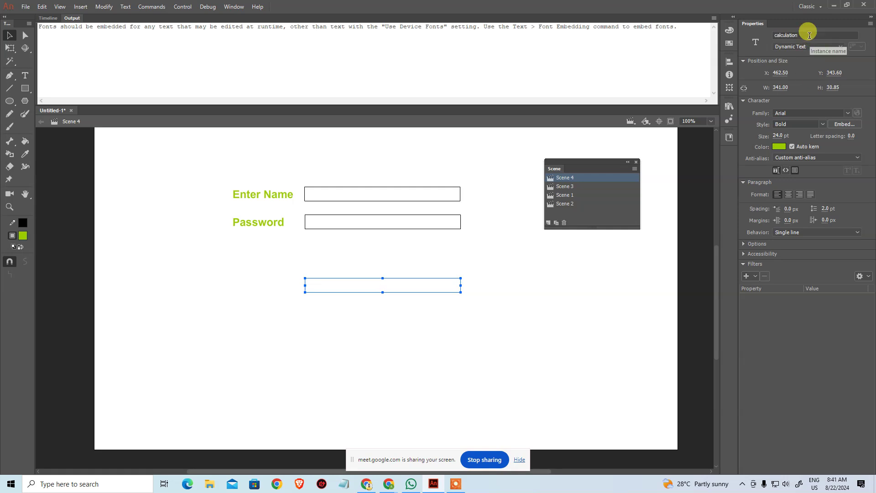
click(485, 312)
drag(509, 163, 461, 309)
drag(280, 259, 559, 342)
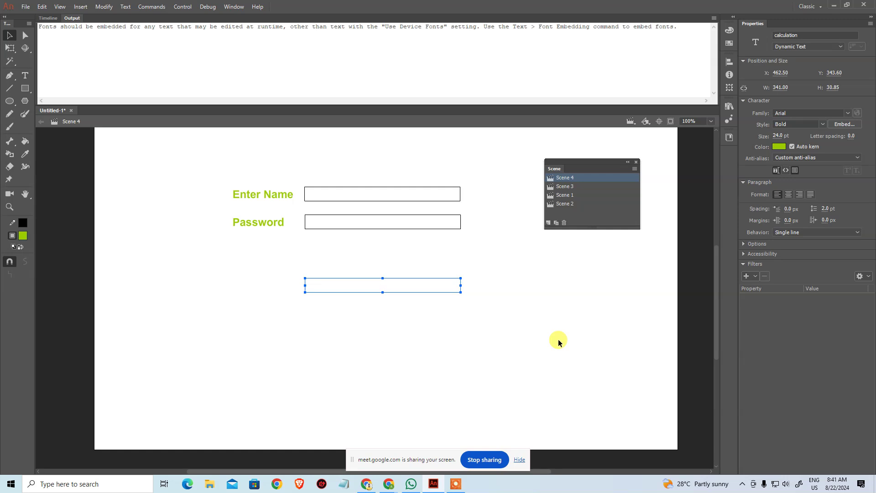
Review the properties of the three text fields and the link options of the dynamic field
click(428, 195)
click(416, 221)
click(436, 285)
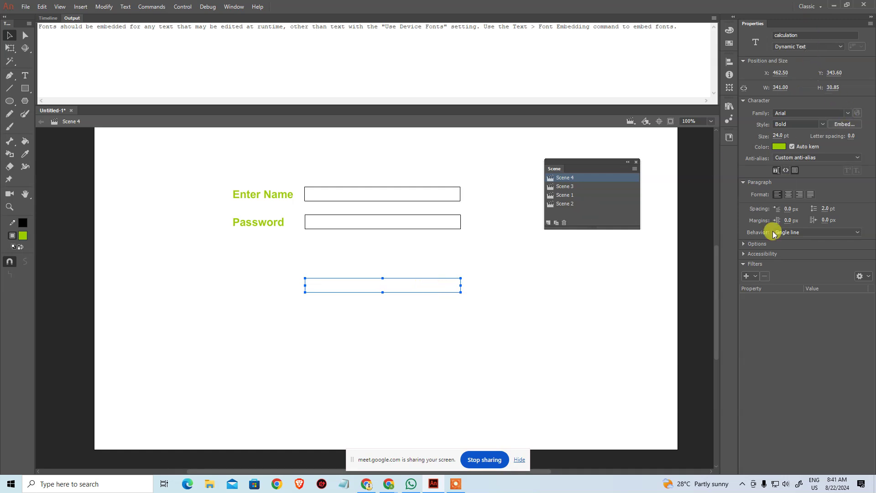
click(765, 242)
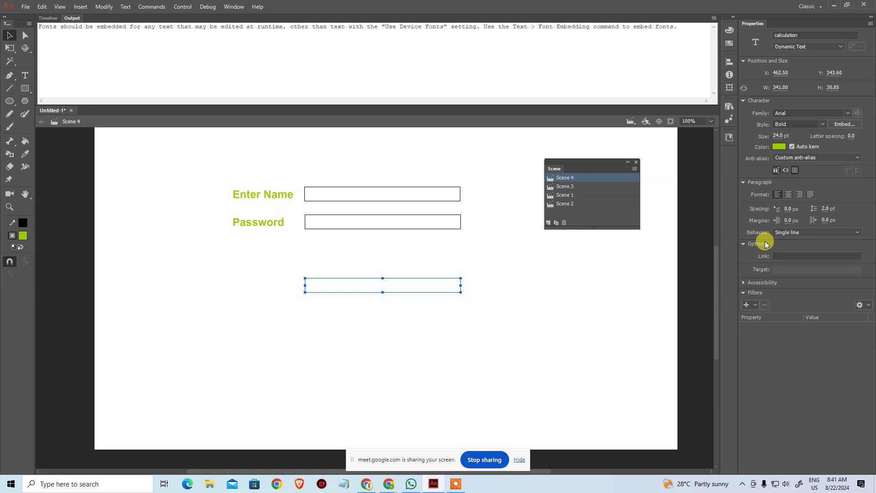
click(766, 242)
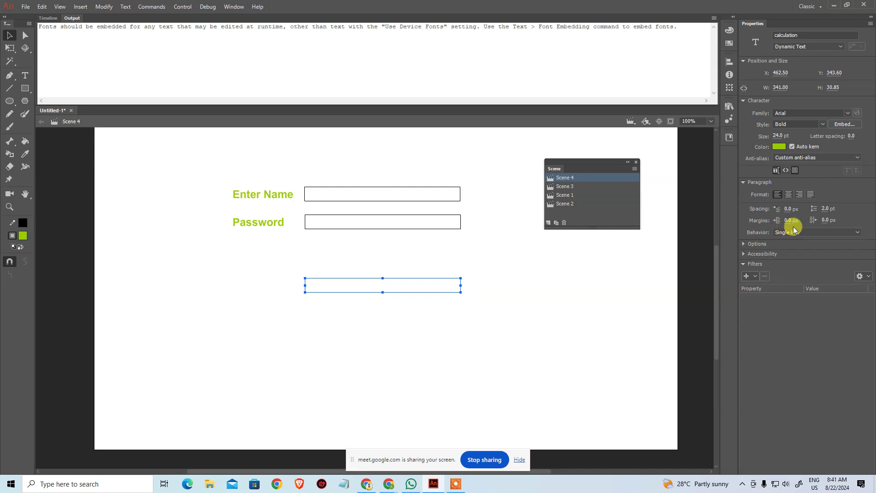
click(761, 100)
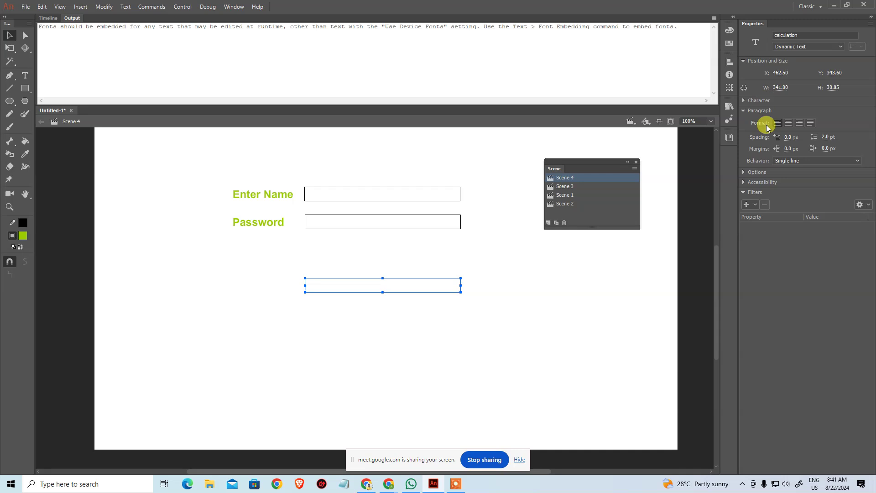
Examine the accessibility settings of the text fields and the text types available for the Enter Name field
click(762, 182)
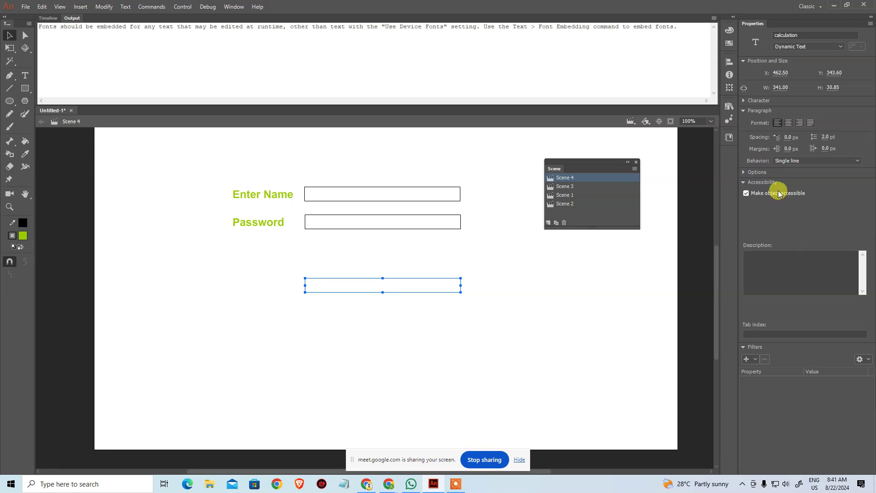
click(433, 224)
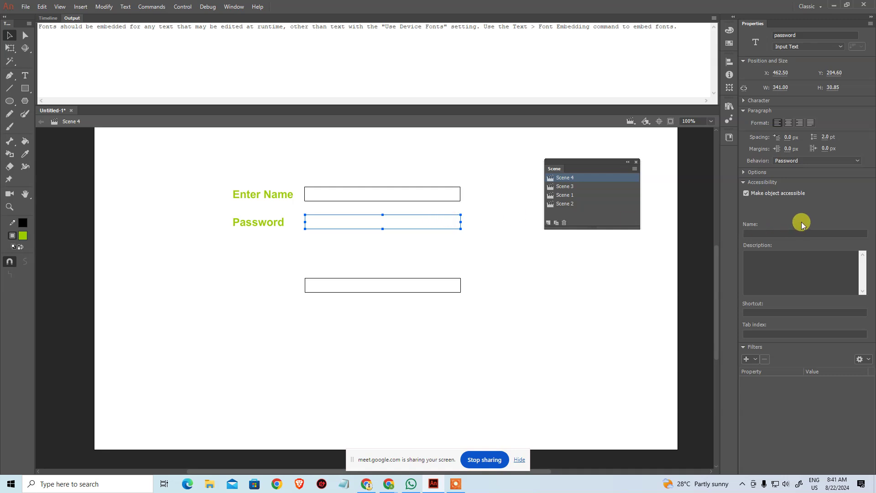
click(788, 273)
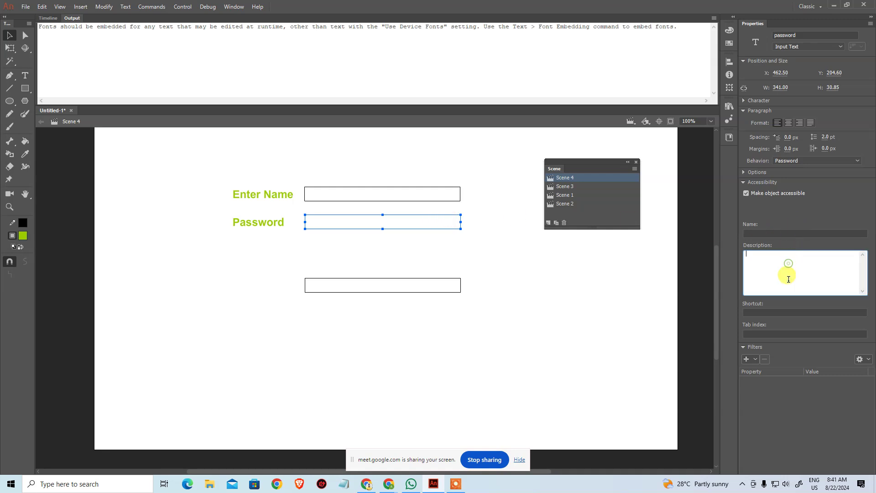
click(783, 312)
click(785, 335)
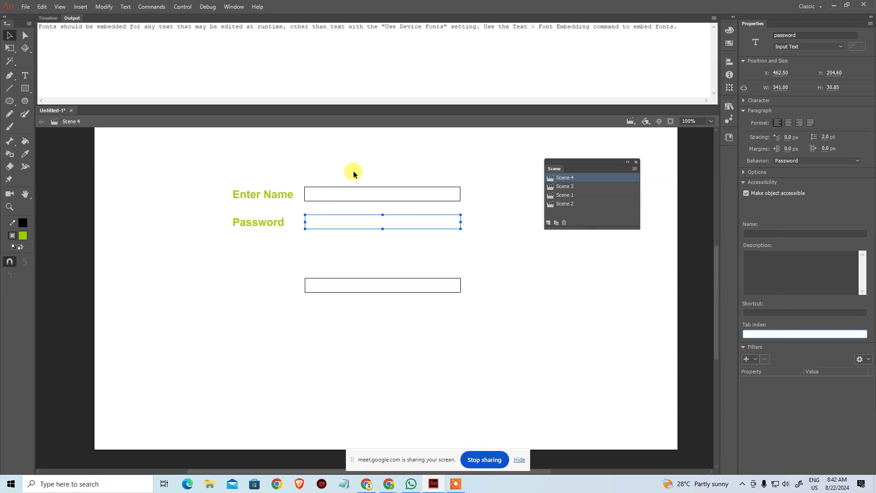
click(357, 193)
click(359, 222)
click(367, 195)
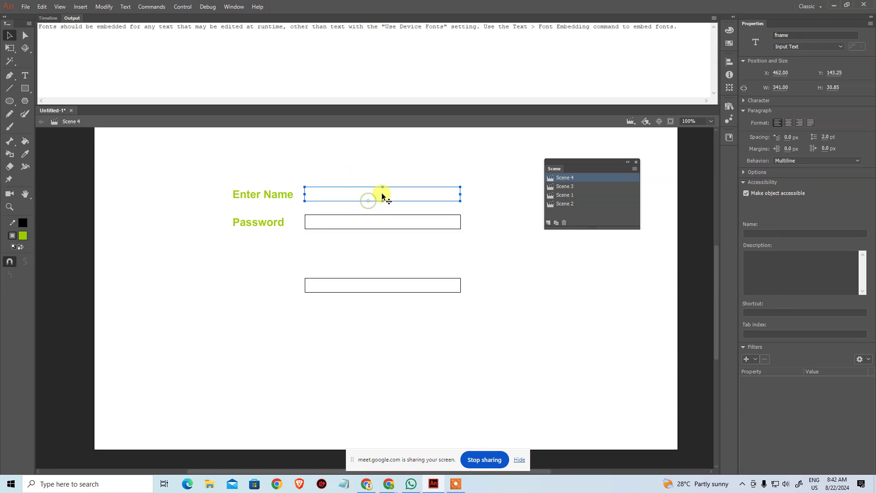
click(761, 182)
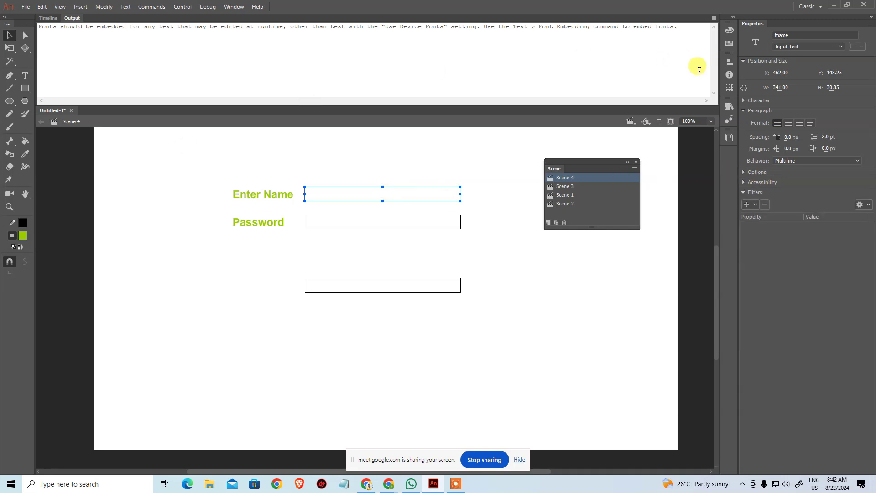
click(810, 47)
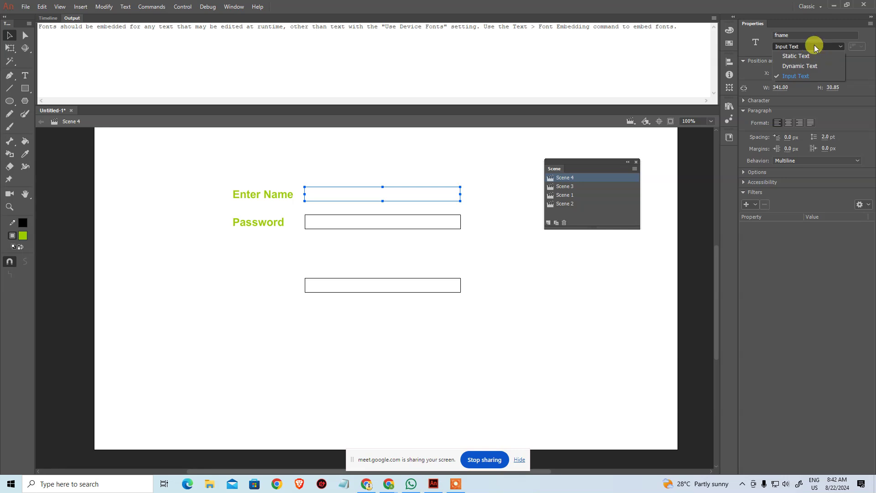
click(504, 298)
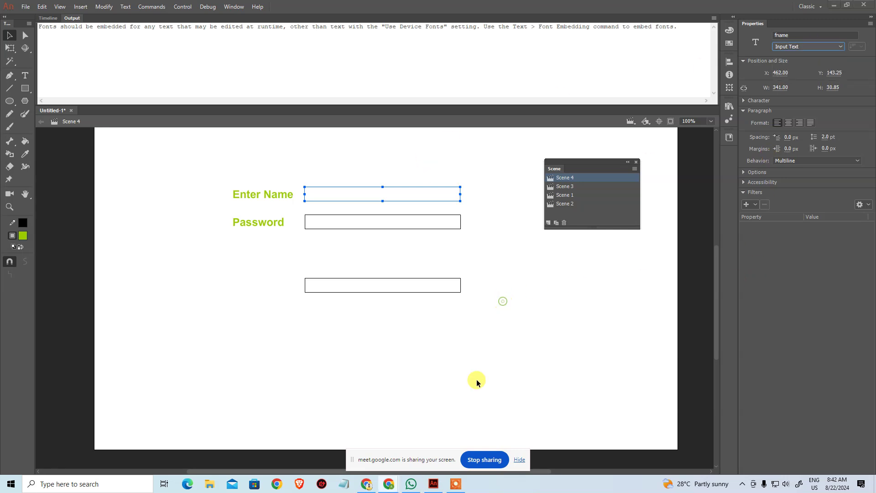
Duplicate the Password label below and to the left of the original, and set the copy's text direction to Vertical
click(228, 222)
drag(260, 229, 171, 246)
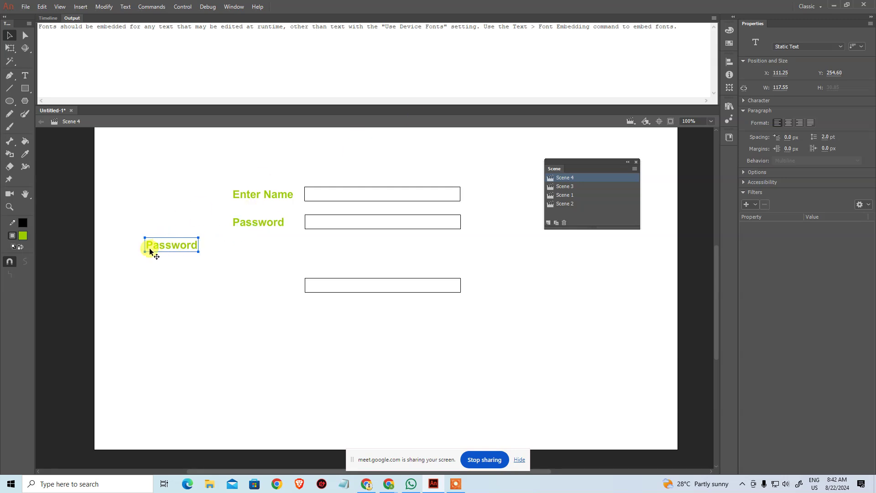
click(857, 46)
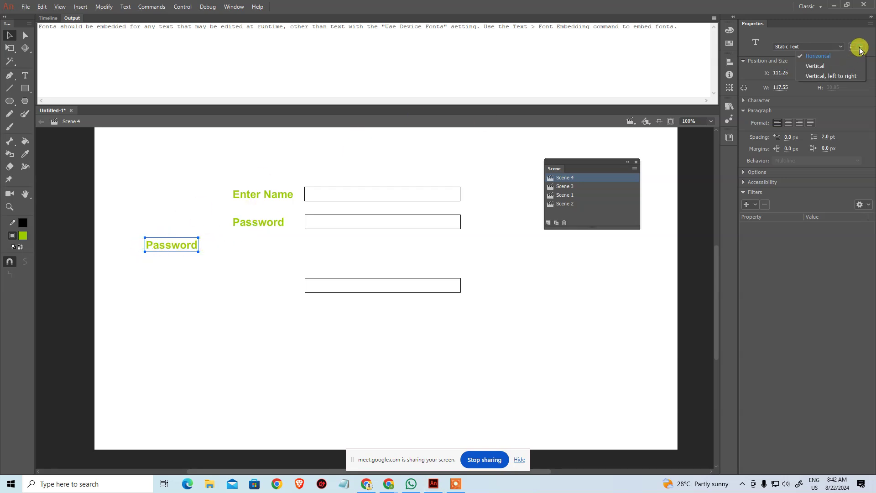
click(842, 65)
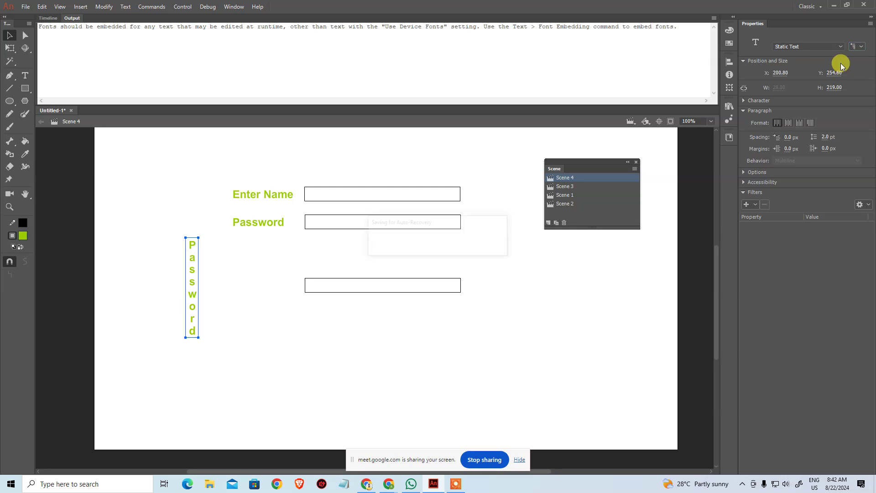
Return the copied label to horizontal text and try the "Vertical, left to right" direction on it
click(858, 46)
click(857, 46)
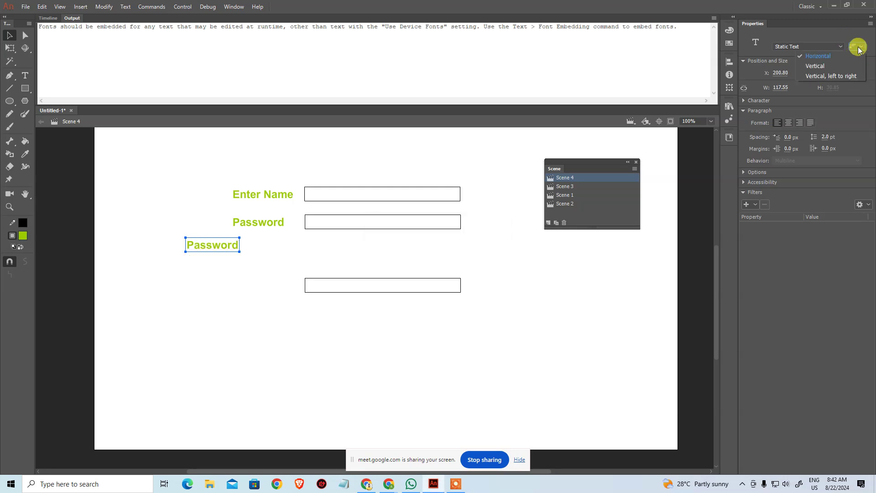
click(839, 79)
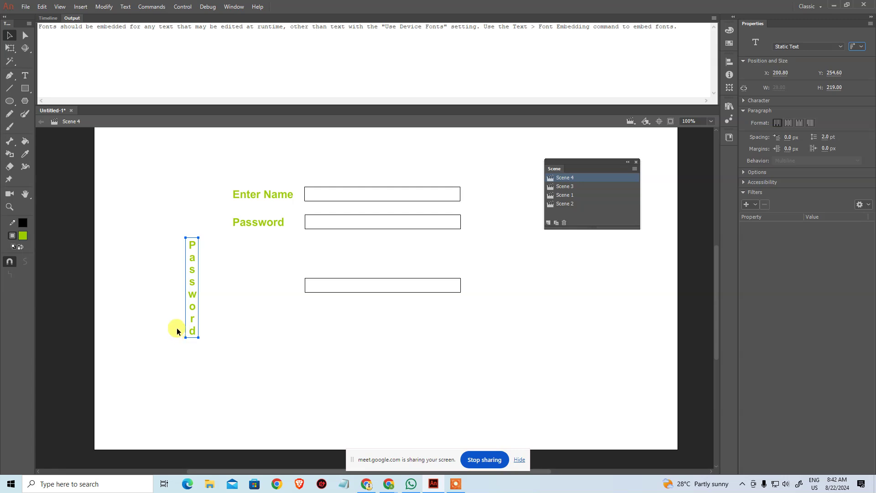
click(853, 46)
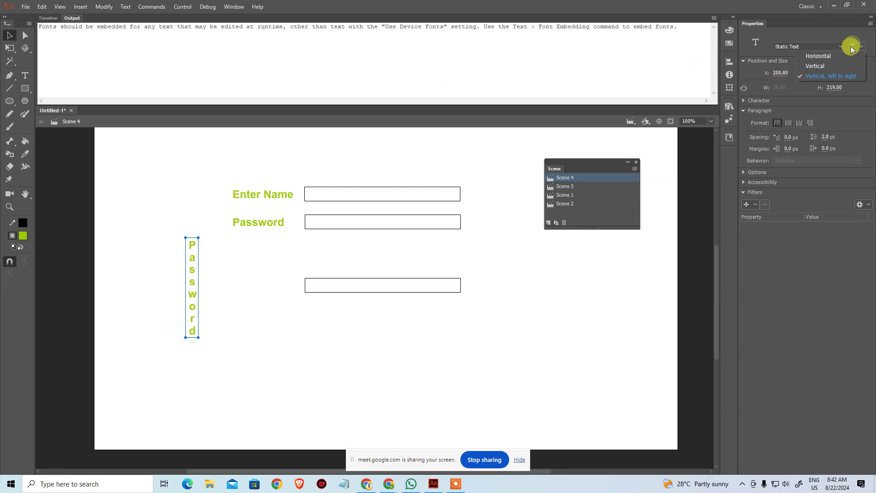
click(201, 294)
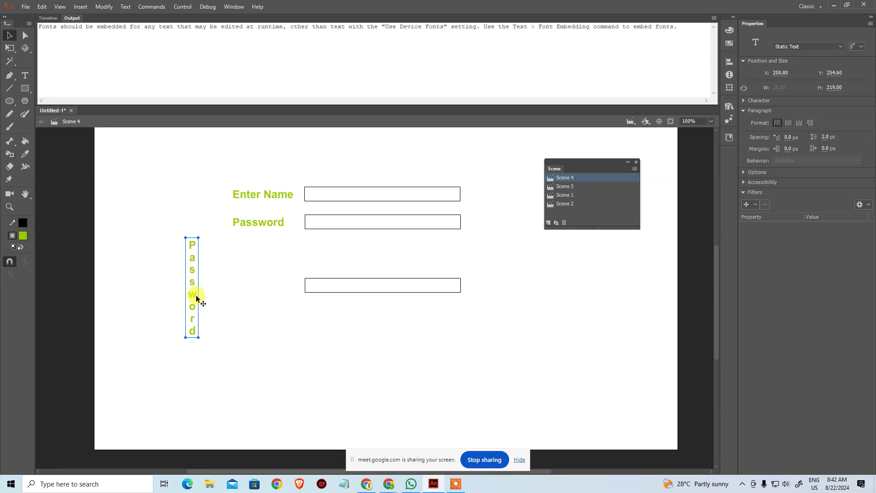
Change the copied label's text to "Enter Password"
key(t)
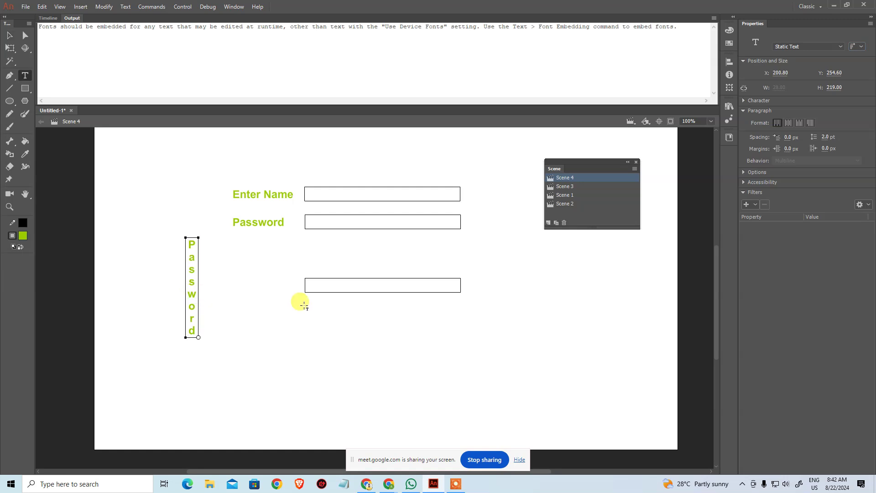
key(ctrl+Home)
text(Emter [)
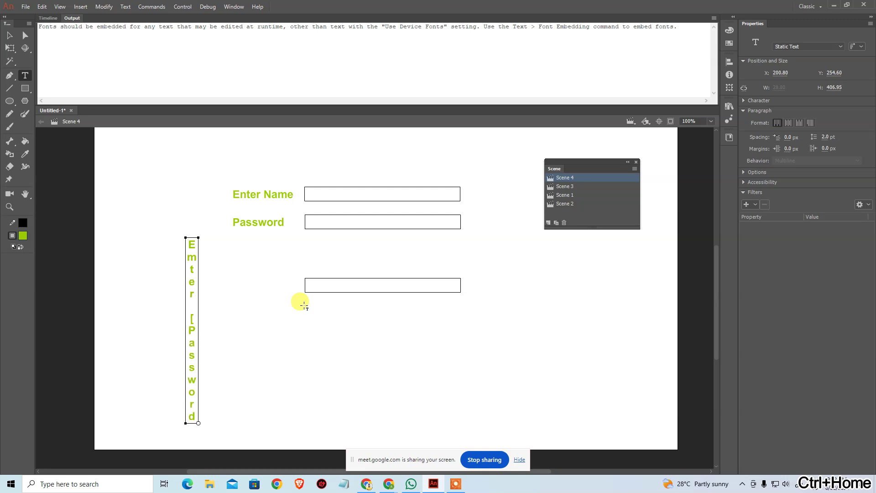
key(BackSpace)
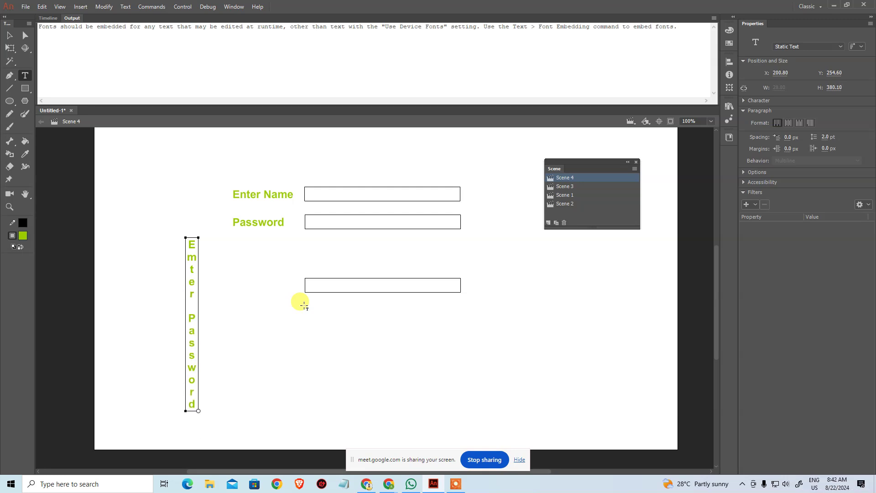
key(ctrl+shift+Home)
text(Enter)
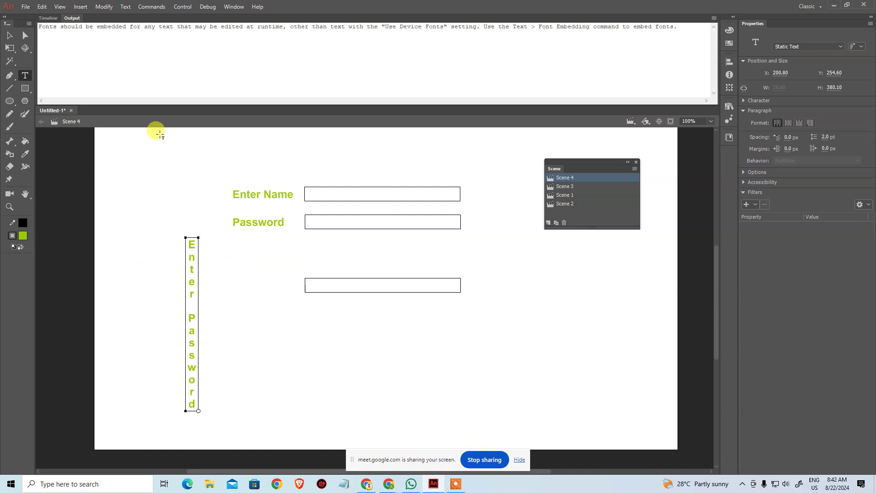
Try the Vertical direction on the whole Enter Password text and set it back to Horizontal
key(ctrl+a)
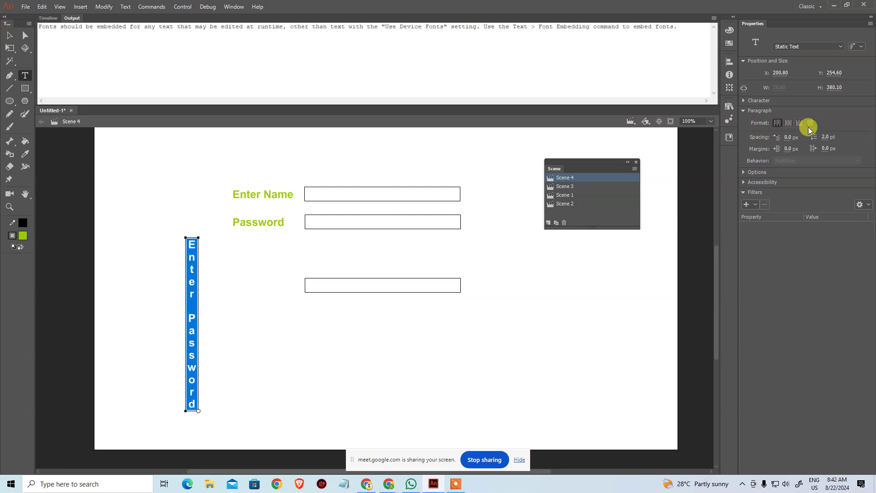
click(858, 46)
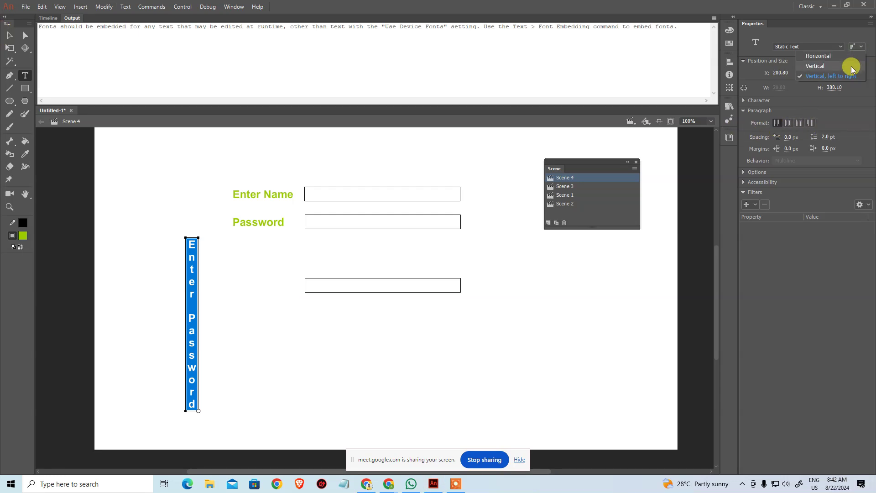
click(852, 67)
click(854, 46)
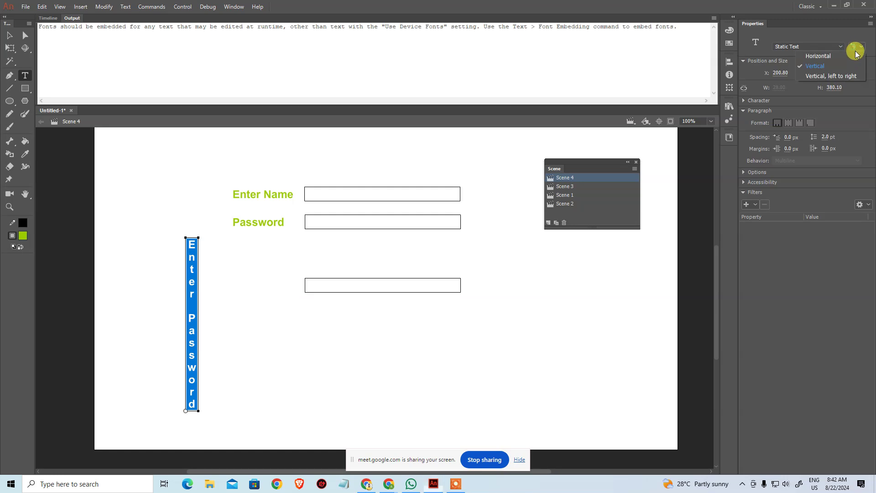
click(856, 56)
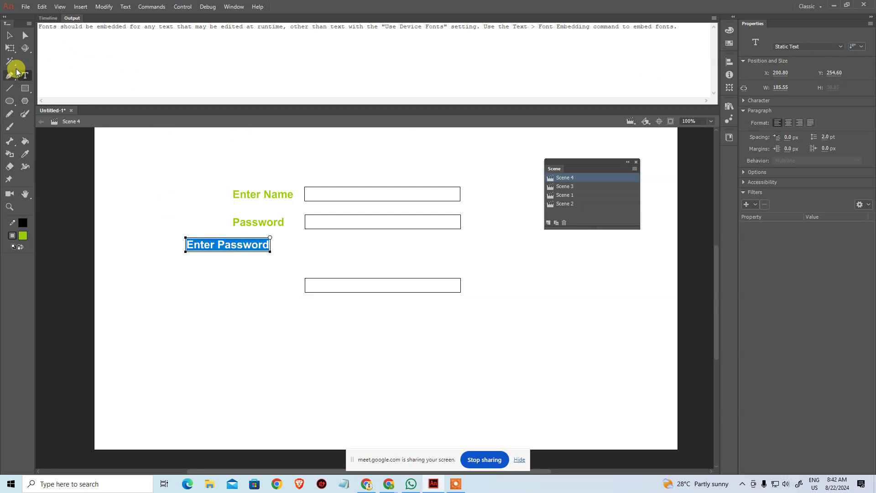
Delete the Enter Password label copy from below the Password label on the stage
click(15, 40)
click(232, 317)
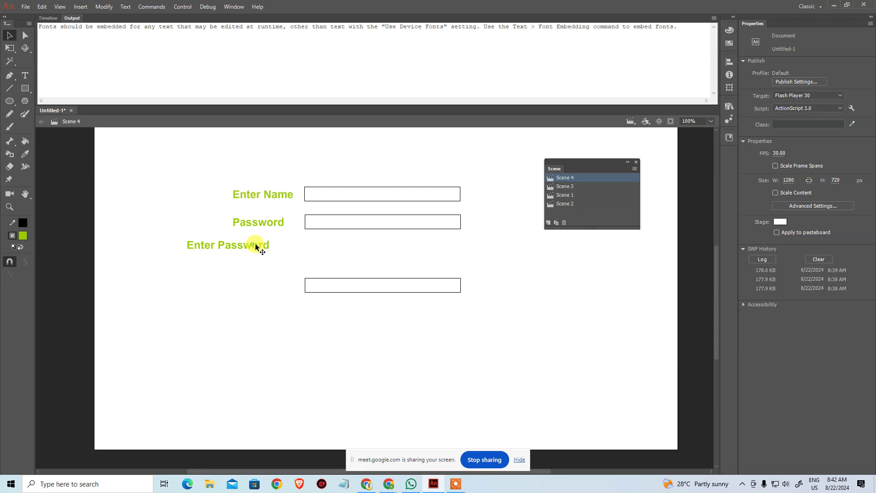
drag(256, 247, 315, 240)
Examine the text types of the form's labels and boxes, and the character settings of the Enter Name label
drag(500, 154, 197, 333)
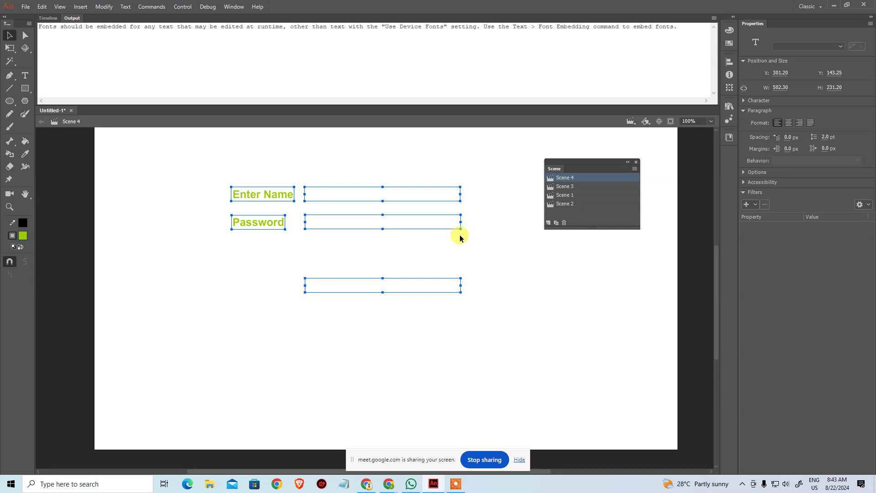
click(470, 254)
drag(485, 178, 302, 250)
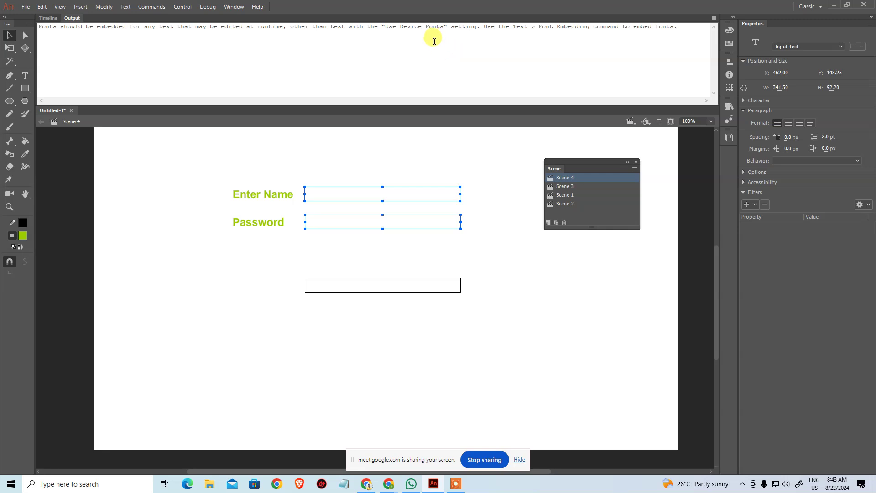
click(465, 140)
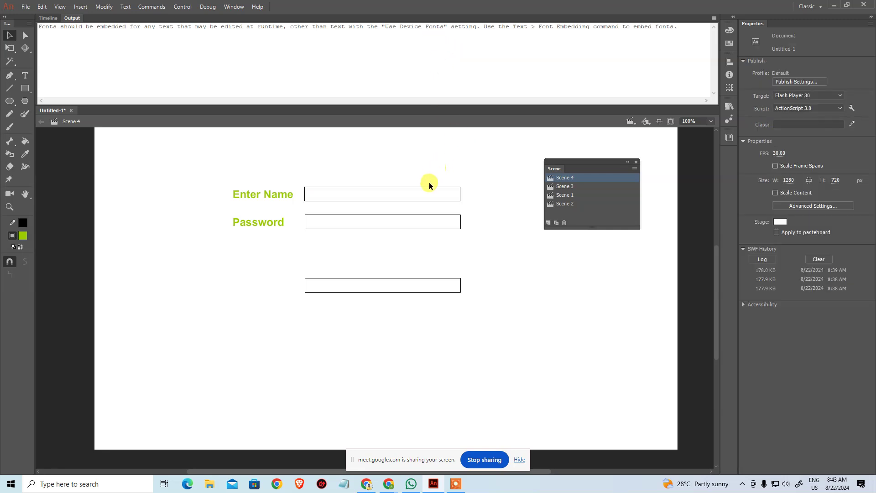
click(325, 202)
click(271, 198)
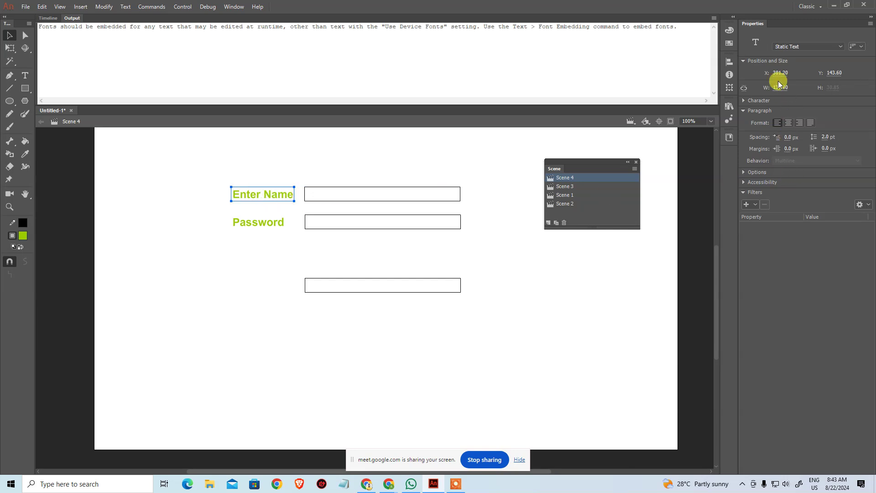
click(760, 101)
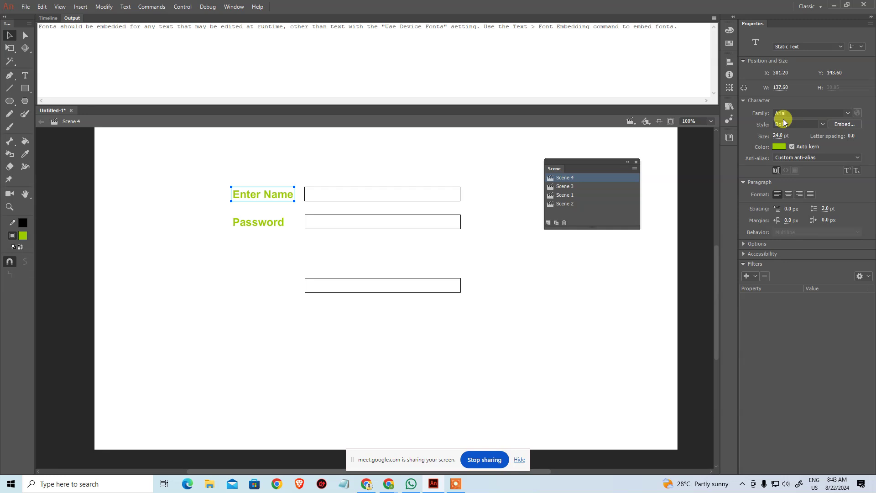
Set the anti-aliasing of all three text boxes to "Use device fonts" and test the movie
drag(300, 160, 511, 332)
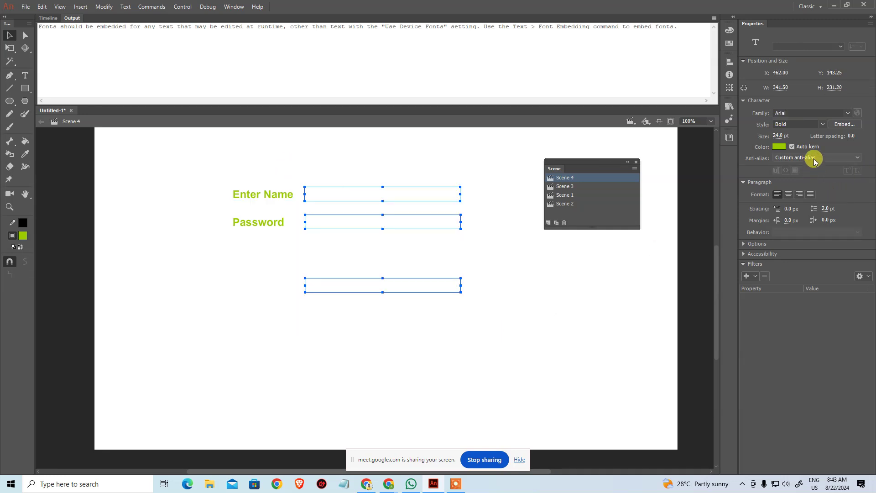
click(813, 157)
click(814, 169)
click(489, 323)
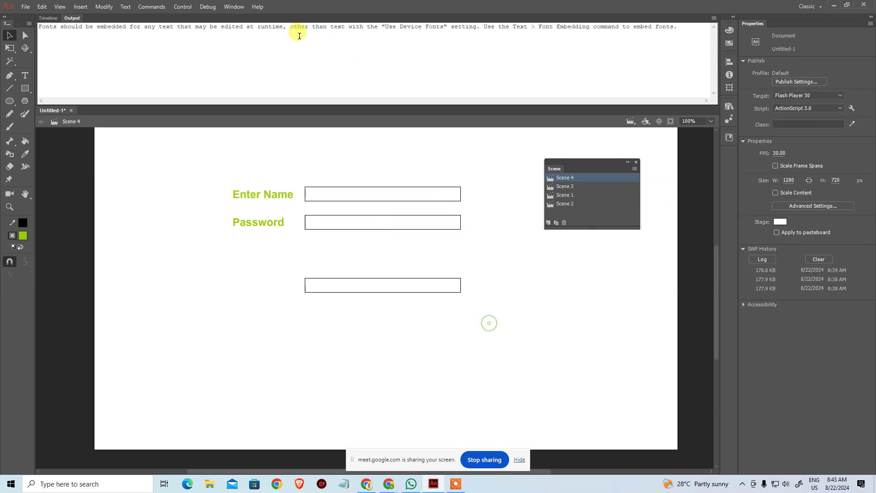
key(ctrl+Return)
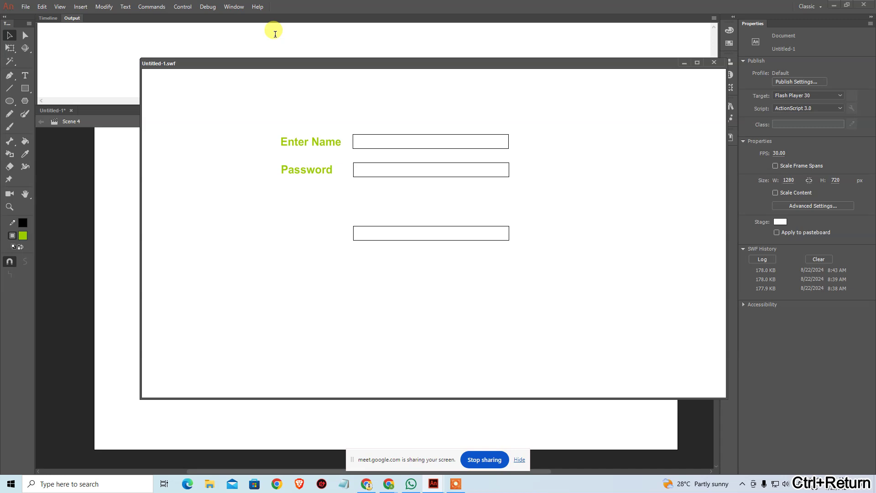
click(715, 63)
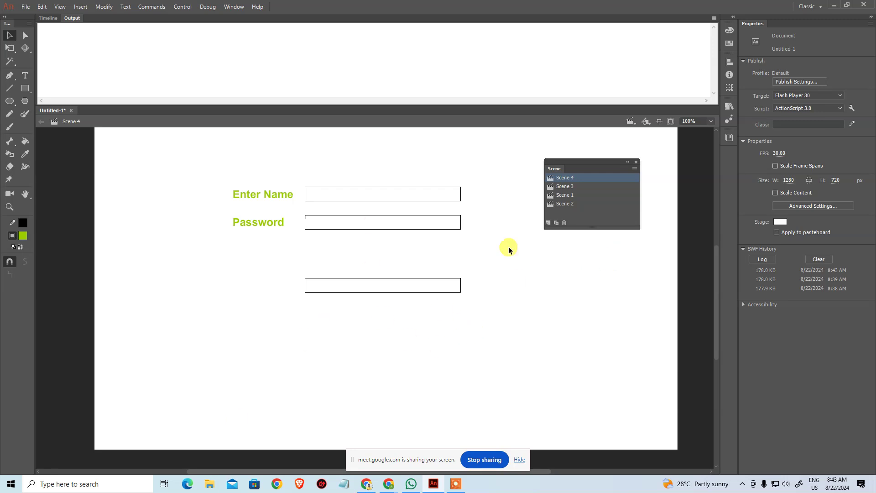
click(26, 77)
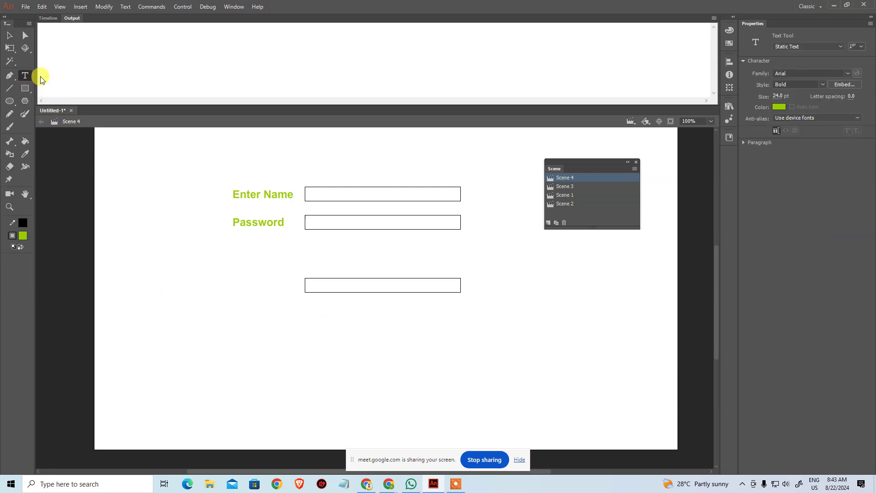
click(9, 35)
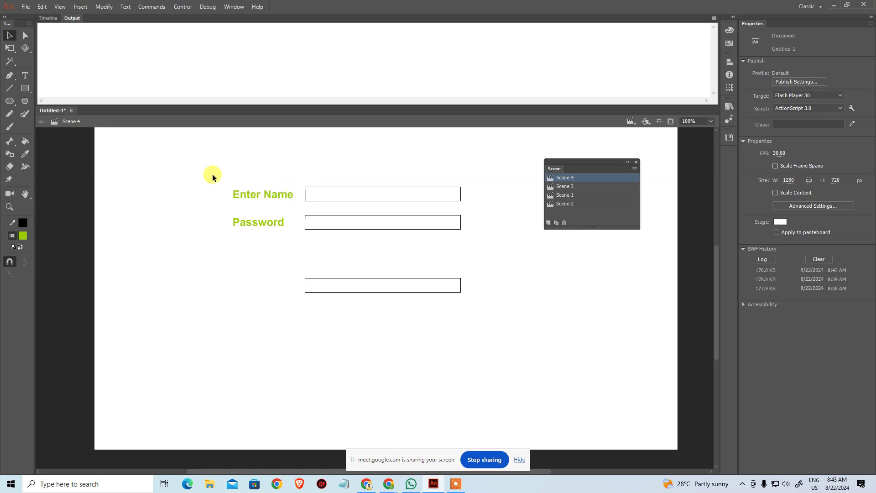
click(13, 91)
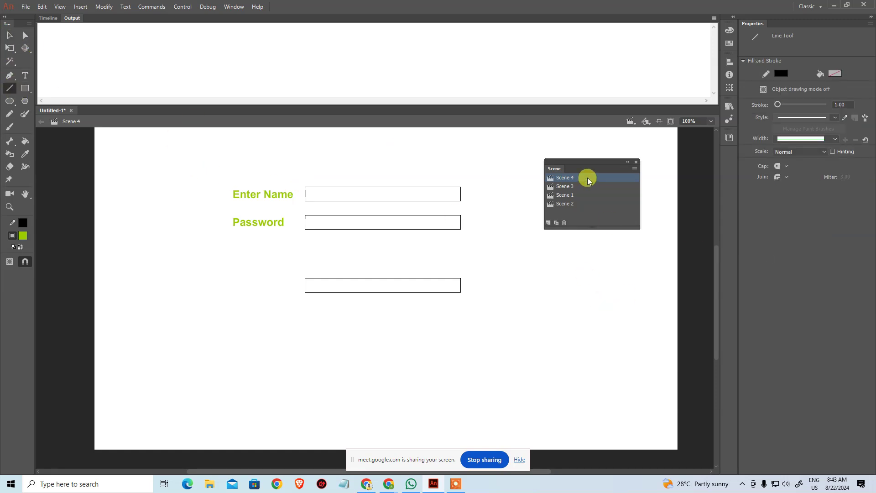
Duplicate Scene 4, place the copy first in the scene order and rename it Scene 5
click(553, 224)
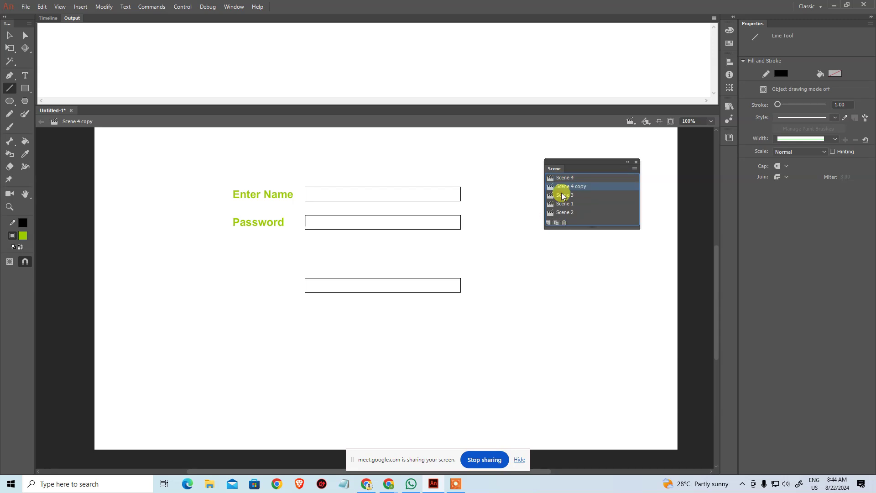
double_click(568, 178)
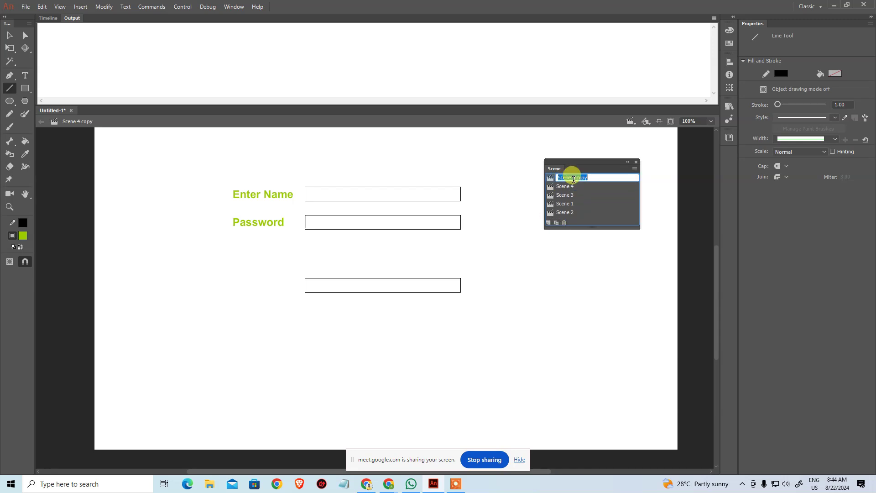
key(ctrl+shift+Left)
text(5)
key(Return)
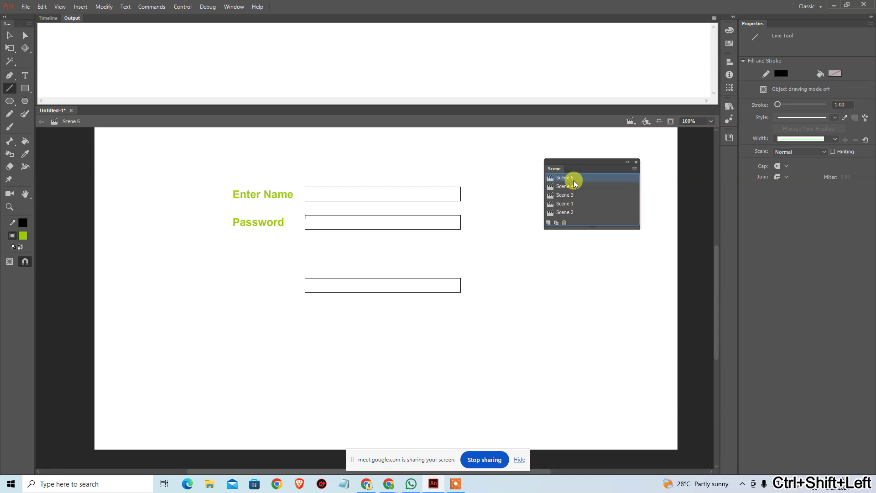
Clear the form content from Scene 5 and draw a horizontal line about 590 px long across the middle of the stage
click(9, 36)
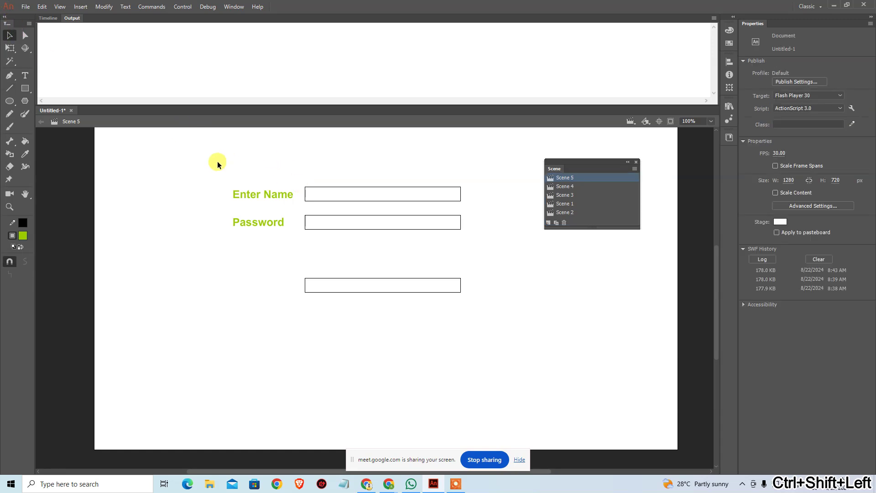
drag(217, 152, 481, 294)
key(Delete)
key(n)
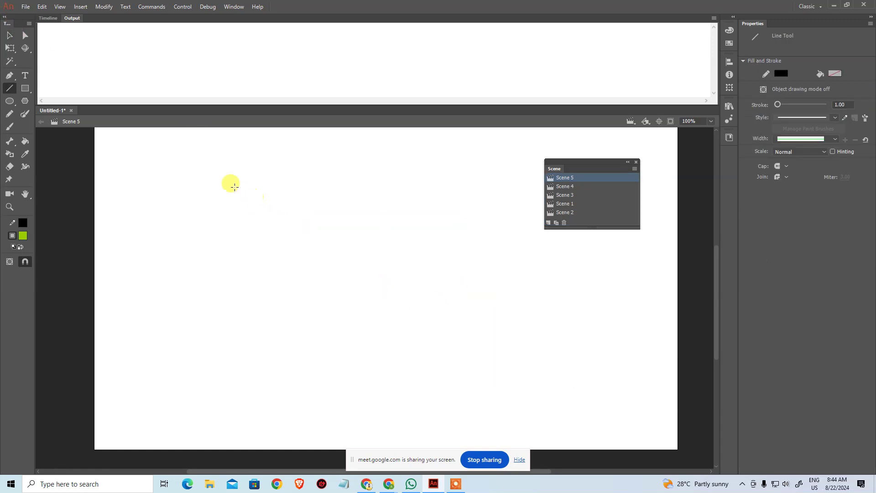
drag(225, 249, 496, 249)
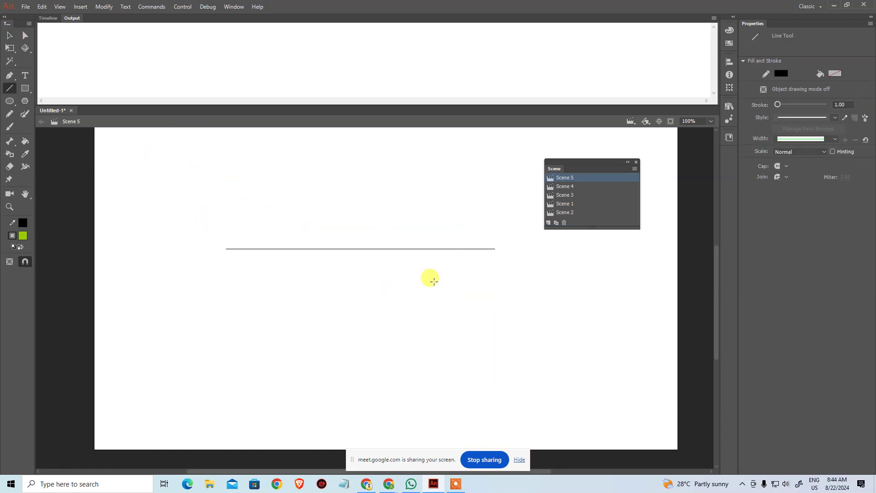
Try drawing a second horizontal line above the first and a diagonal line across it, undoing each one
drag(245, 217, 485, 217)
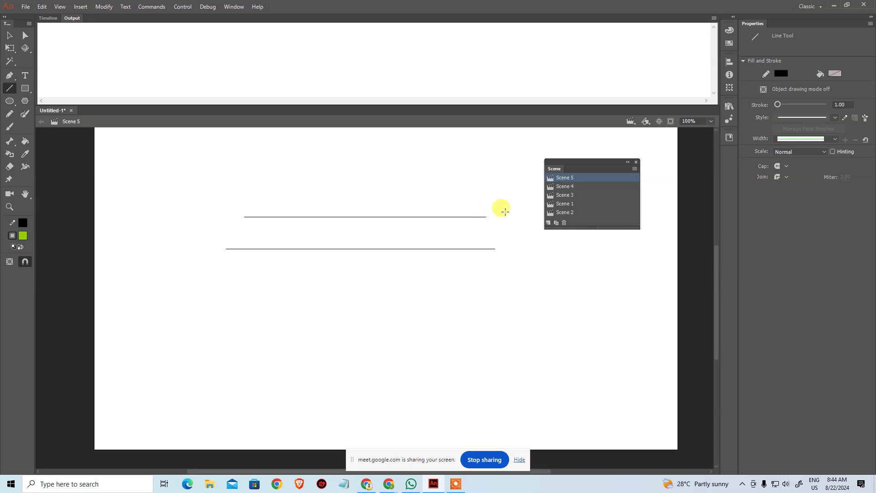
key(ctrl+z)
mouse_move(263, 217)
mouse_down()
mouse_move(498, 238)
mouse_move(462, 340)
mouse_move(478, 111)
mouse_move(493, 233)
mouse_move(483, 318)
mouse_up()
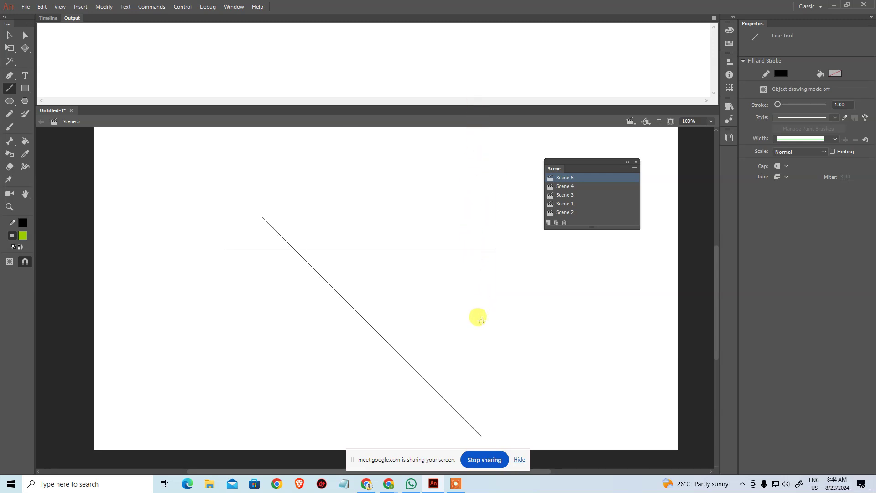
key(ctrl+z)
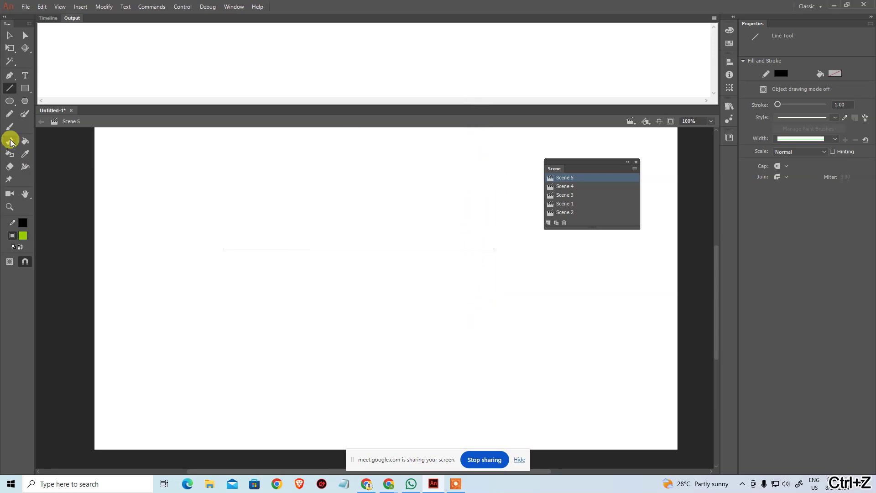
Try converting the horizontal line's stroke to a fill, and undo the conversion
key(v)
drag(199, 219, 636, 320)
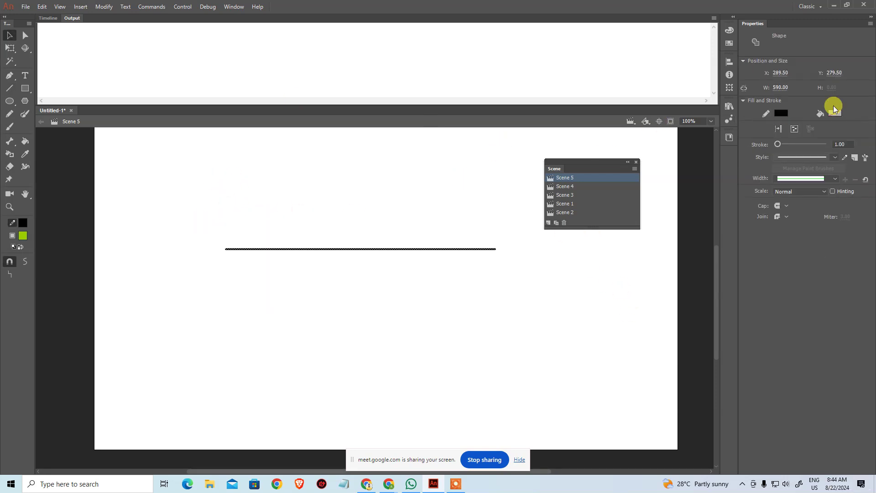
click(779, 131)
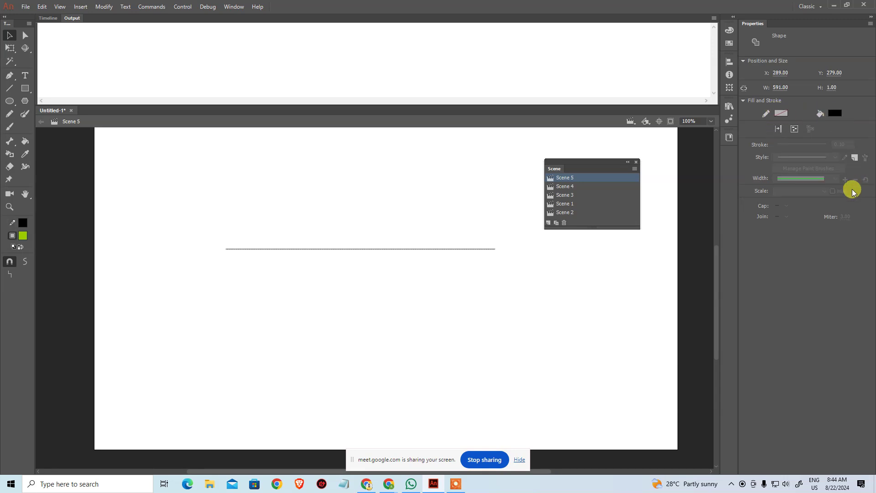
key(ctrl+z)
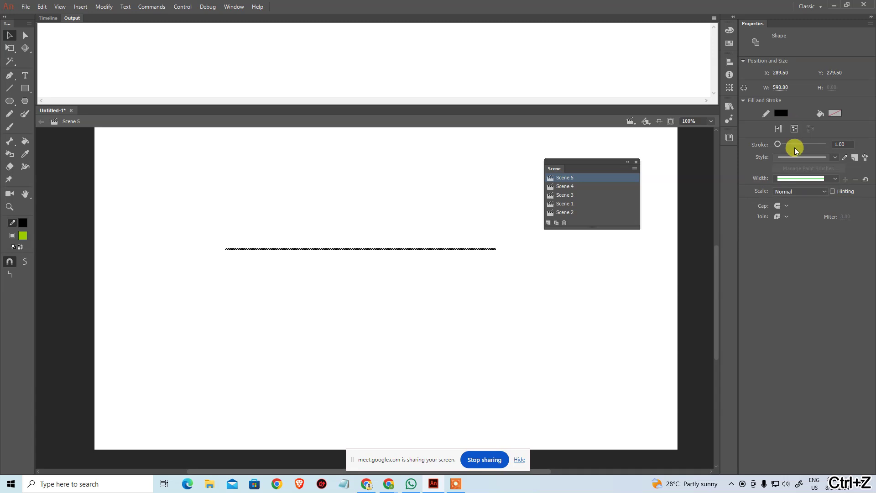
Try a 12.20 stroke and the Solid style on the horizontal line, and finish with the Hairline style
drag(779, 145, 781, 145)
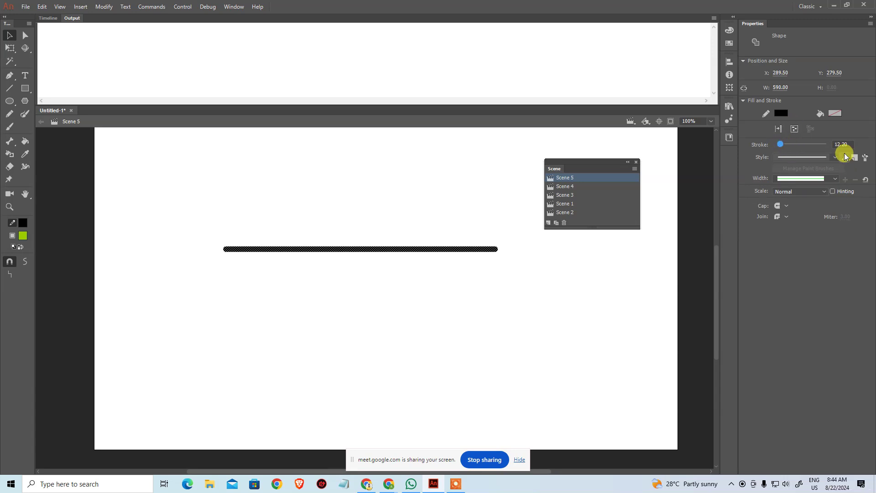
click(808, 158)
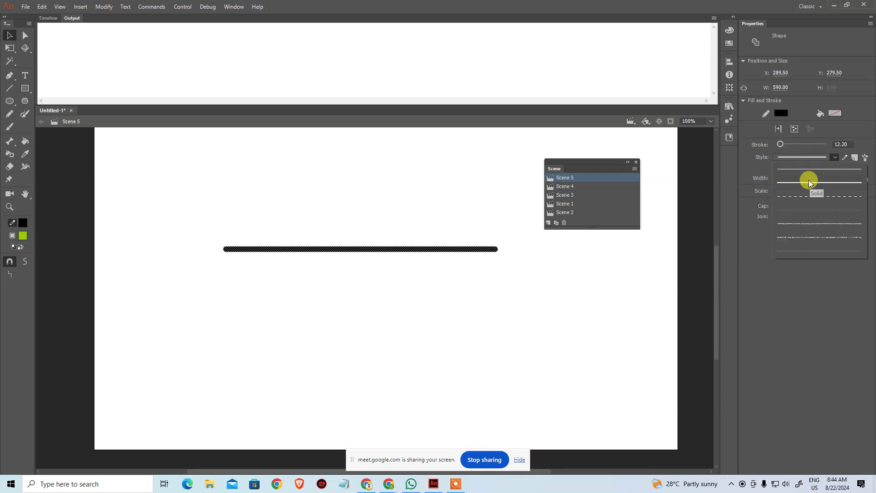
click(806, 173)
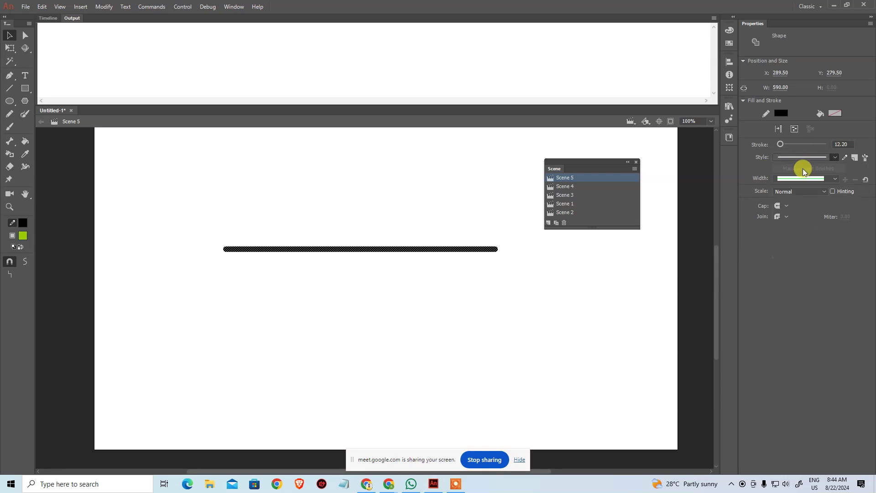
click(801, 157)
click(802, 180)
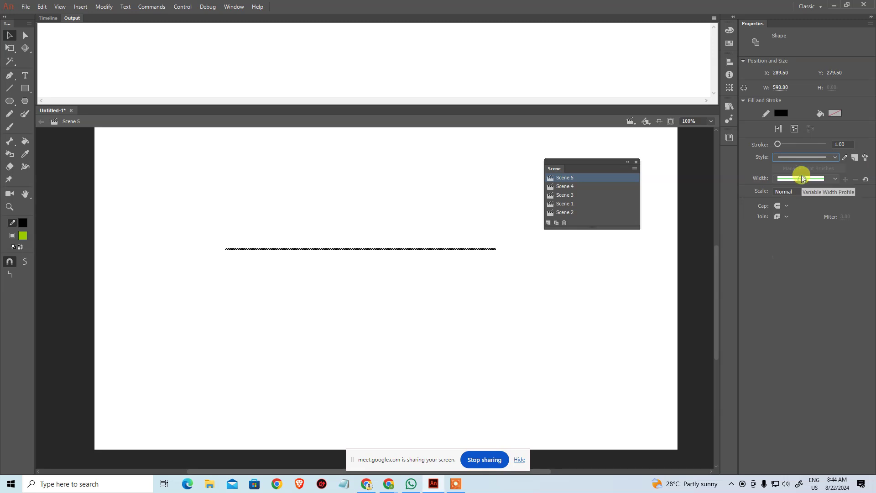
click(804, 157)
click(803, 168)
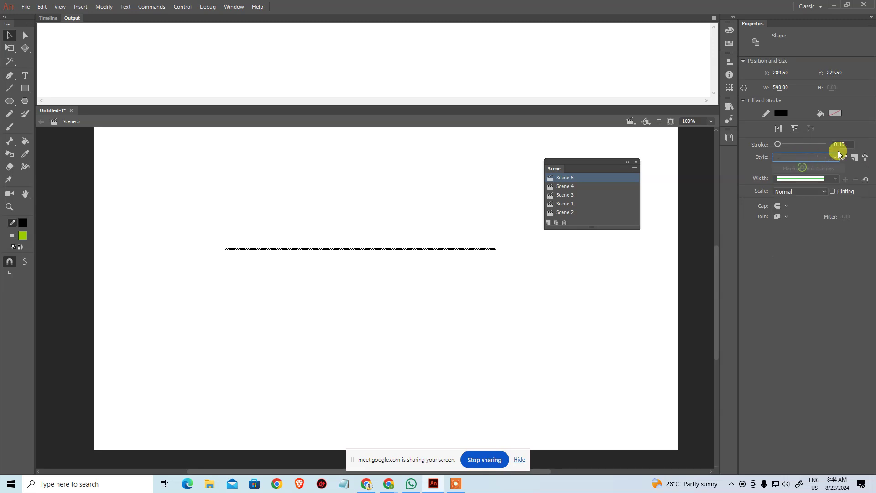
click(443, 266)
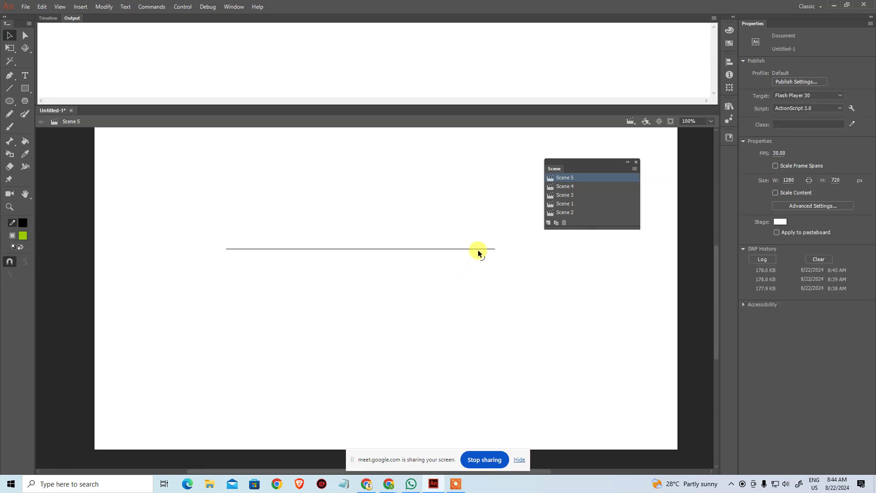
Examine the Hairline line at magnifications up to 2000%, and return to the 100% view
key(ctrl+plus)
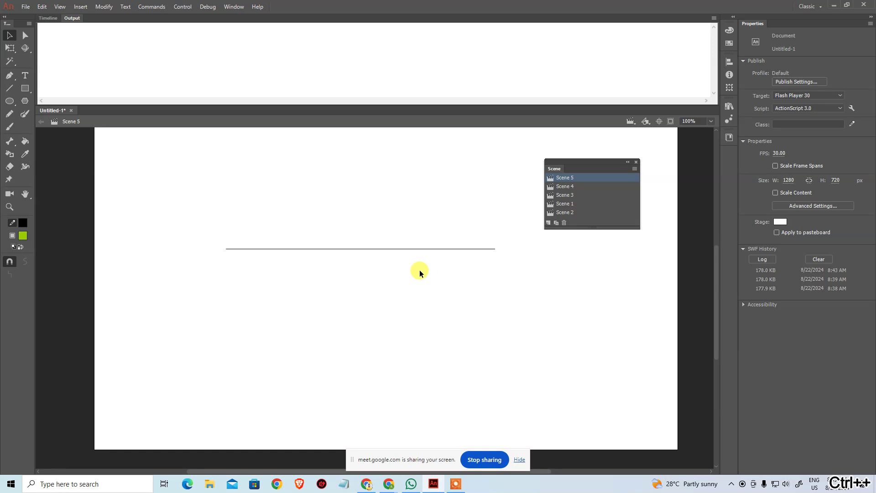
key(ctrl+plus)
key(ctrl+plus)
key(ctrl+plus)
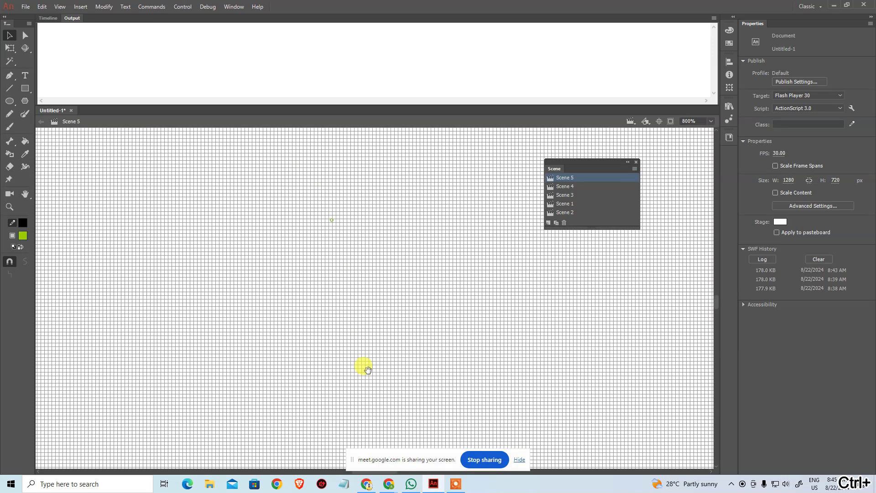
drag(364, 364, 390, 299)
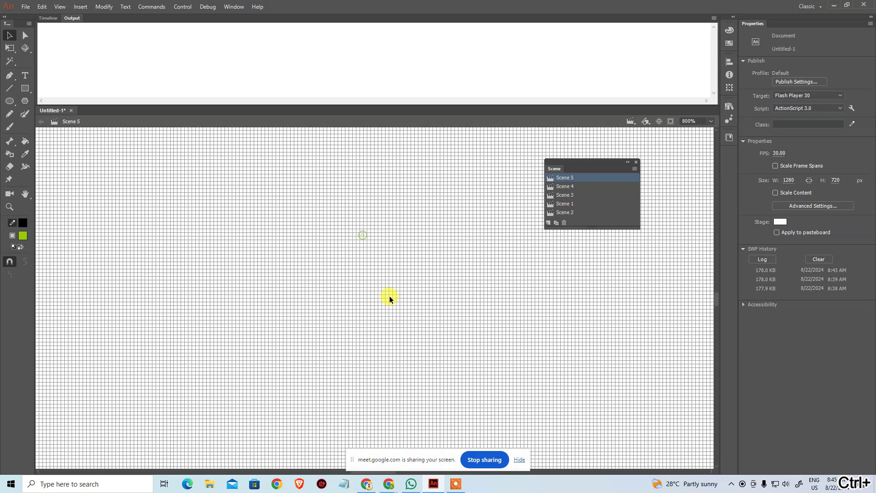
key(ctrl+space)
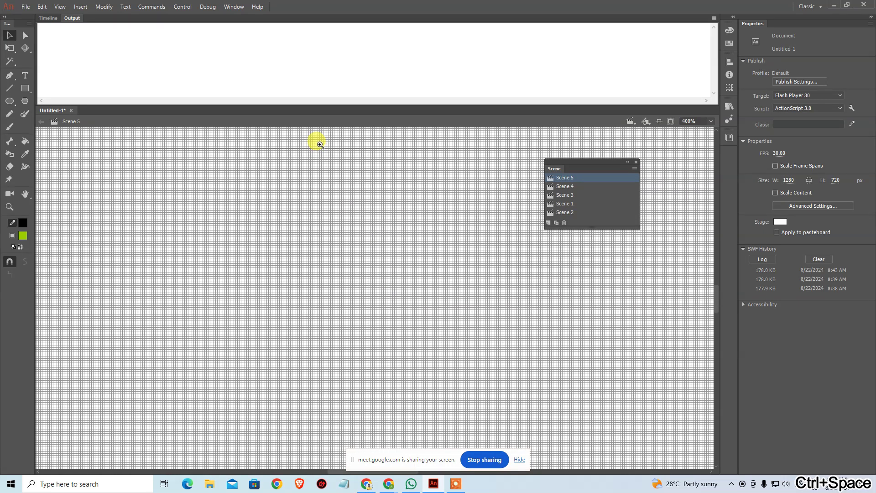
click(319, 144)
click(327, 278)
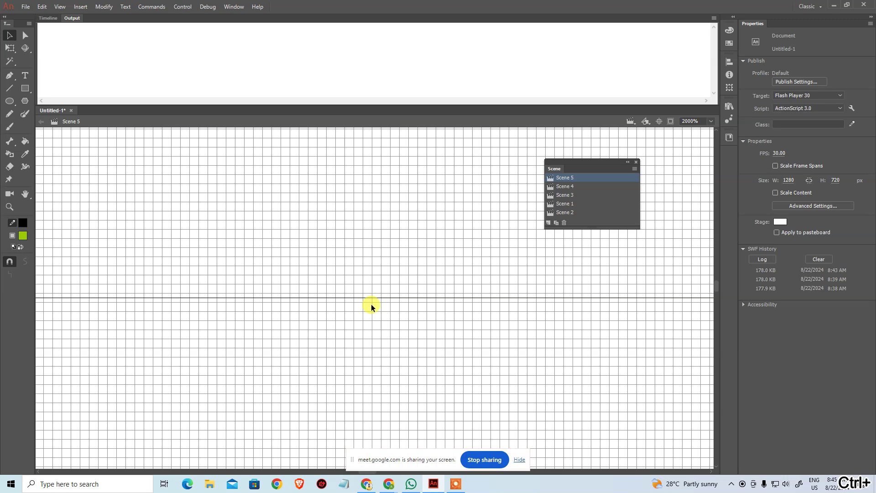
key(ctrl+minus)
key(ctrl+minus)
key(ctrl+minus)
key(ctrl+minus)
key(ctrl+minus)
key(ctrl+0)
key(ctrl+plus)
key(ctrl+plus)
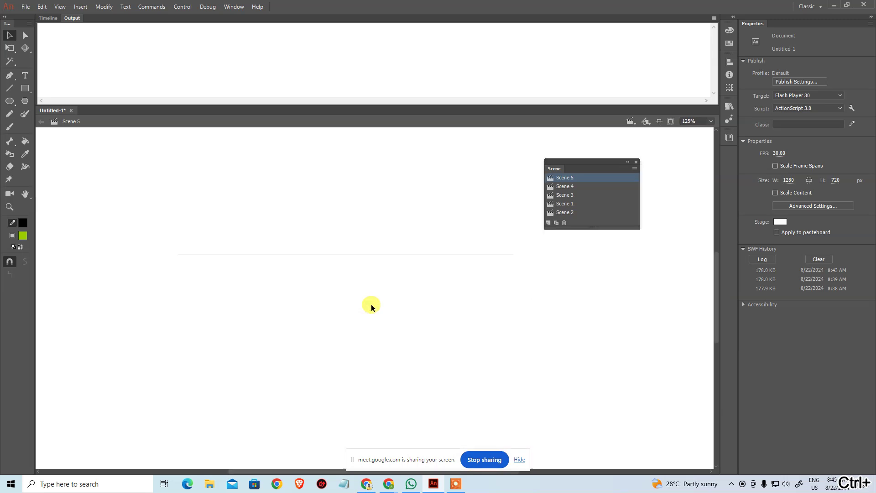
key(ctrl+1)
Try the Solid style on the horizontal line and compare its thickness at up to 400% magnification
drag(195, 213, 615, 357)
click(819, 155)
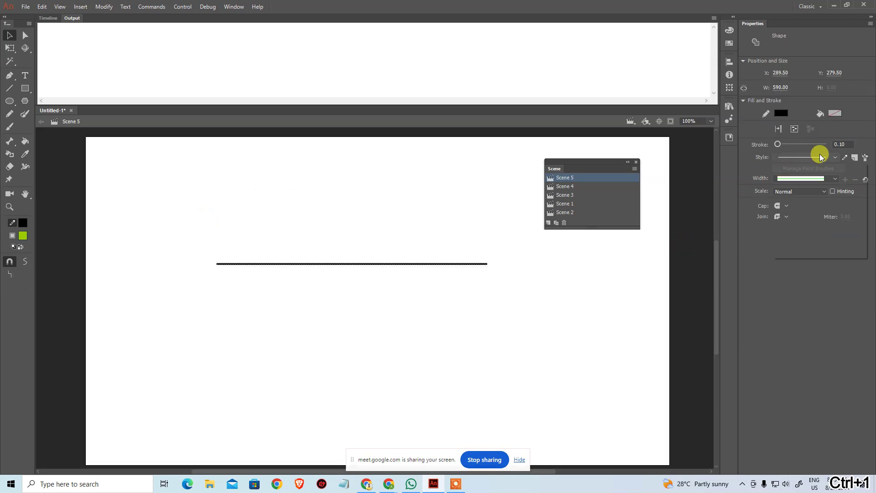
click(815, 183)
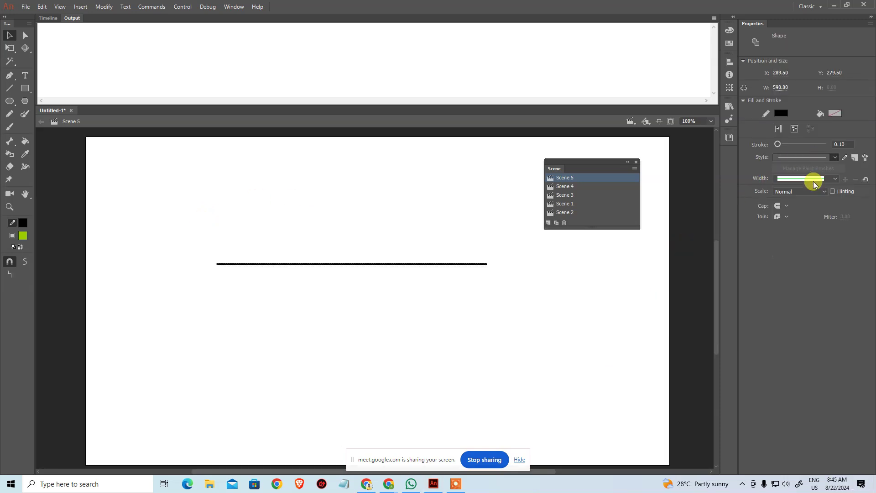
click(490, 318)
key(ctrl+equal)
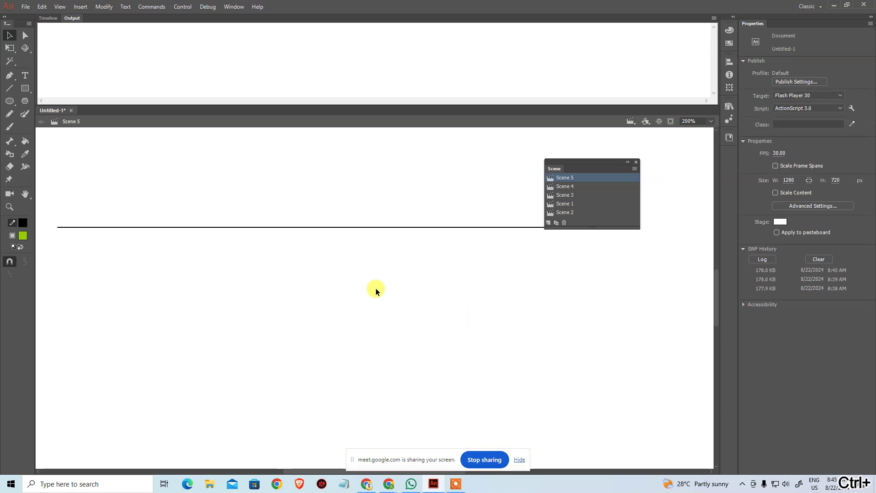
key(ctrl+equal)
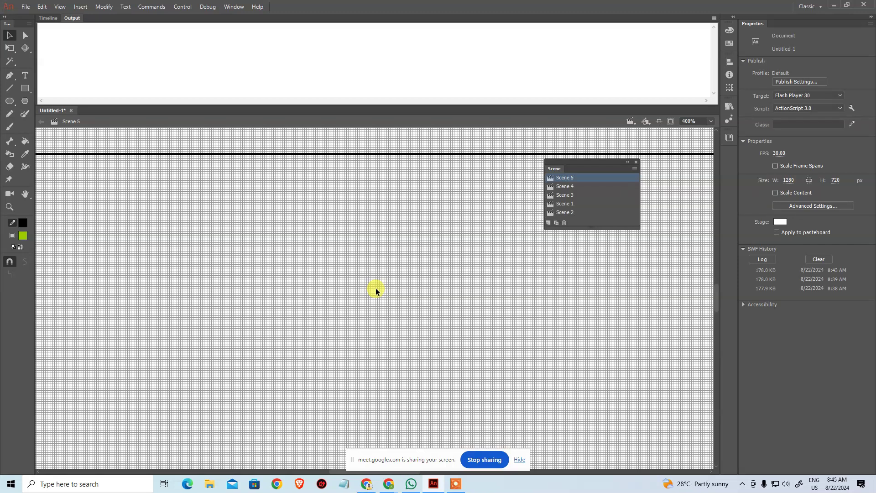
key(ctrl+1)
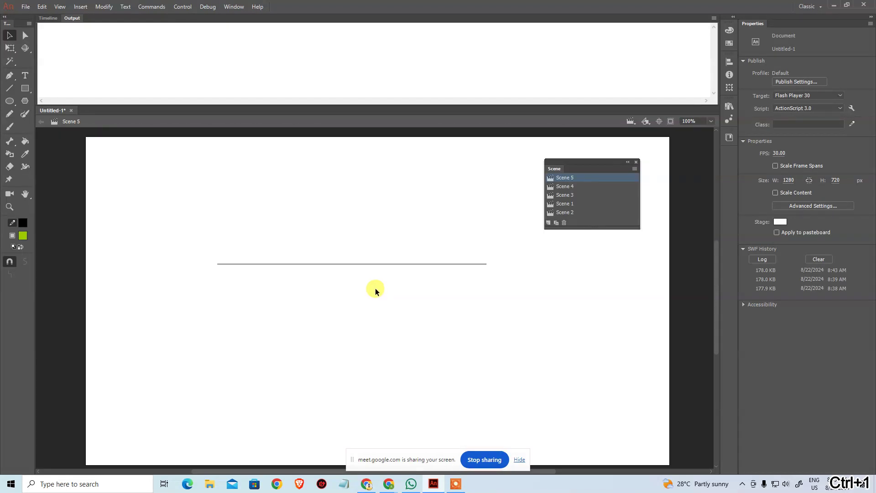
Set the horizontal line's stroke size to 5 and its style to Dashed
mouse_move(183, 215)
mouse_down()
mouse_move(454, 299)
mouse_move(493, 296)
mouse_up()
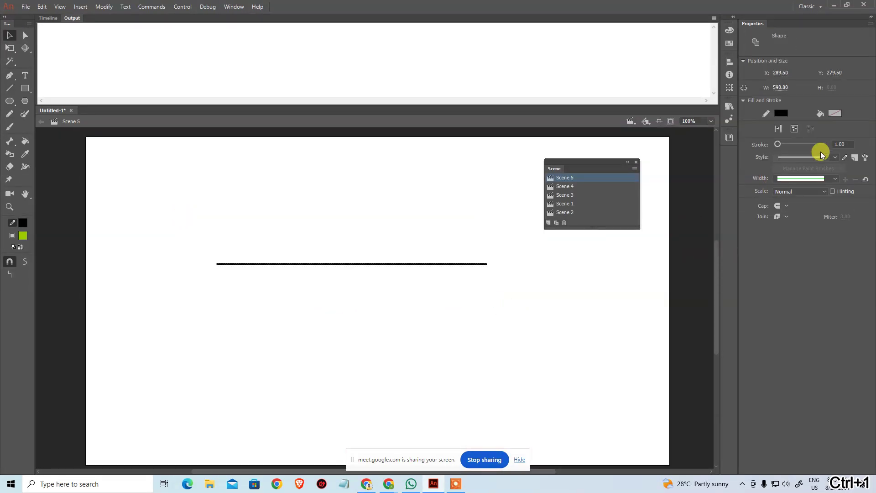
click(846, 143)
text(5)
key(Return)
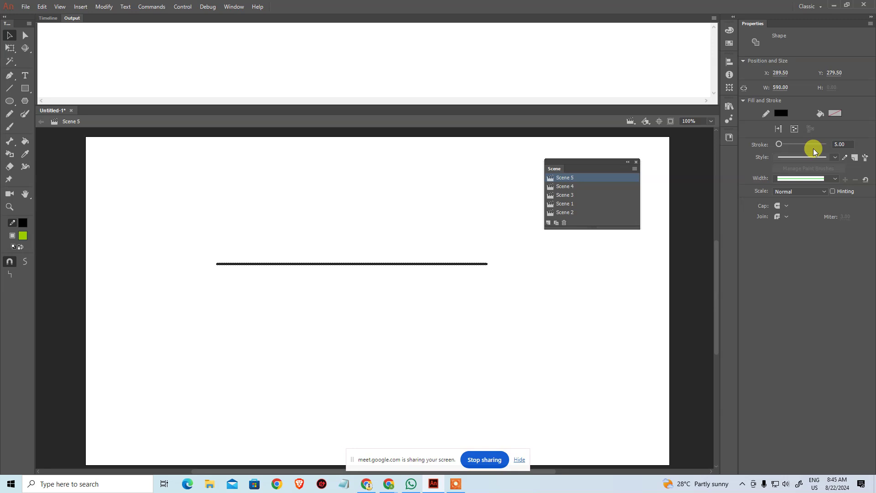
click(835, 156)
click(805, 199)
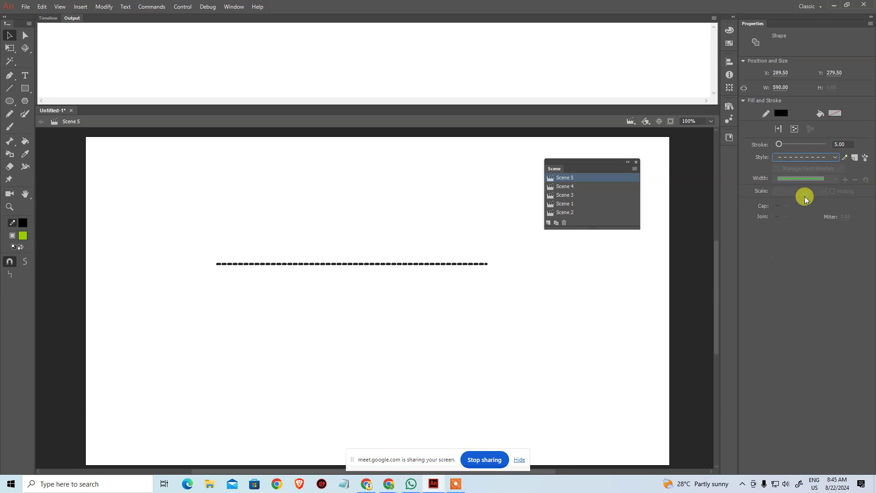
click(466, 304)
Copy the dashed line twice above and once below the original, spaced about 40 px apart
click(409, 263)
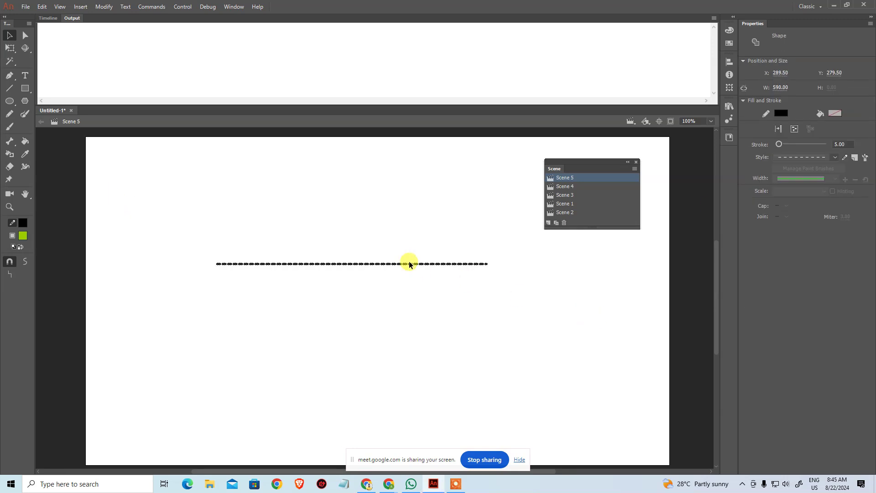
drag(411, 266, 408, 232)
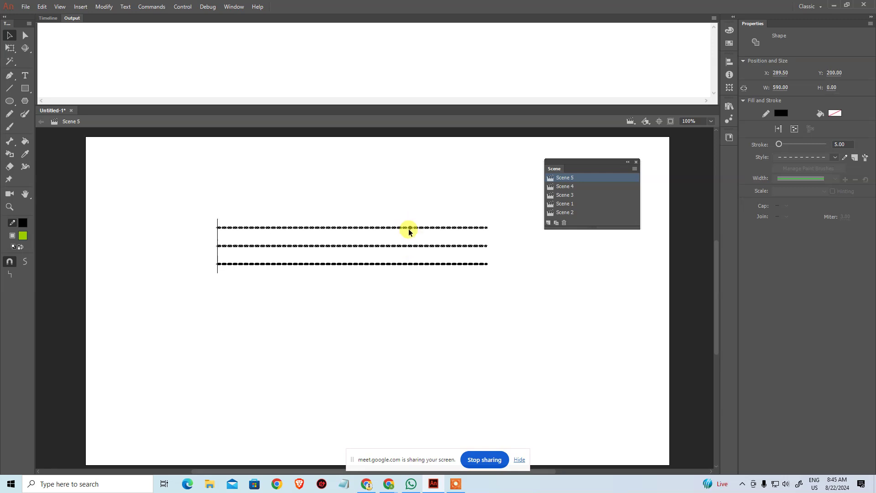
drag(200, 252, 605, 324)
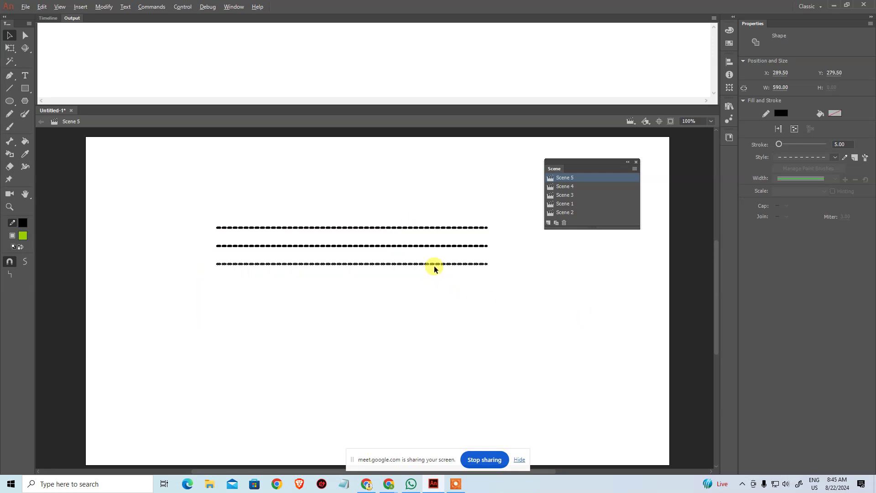
drag(437, 268, 440, 286)
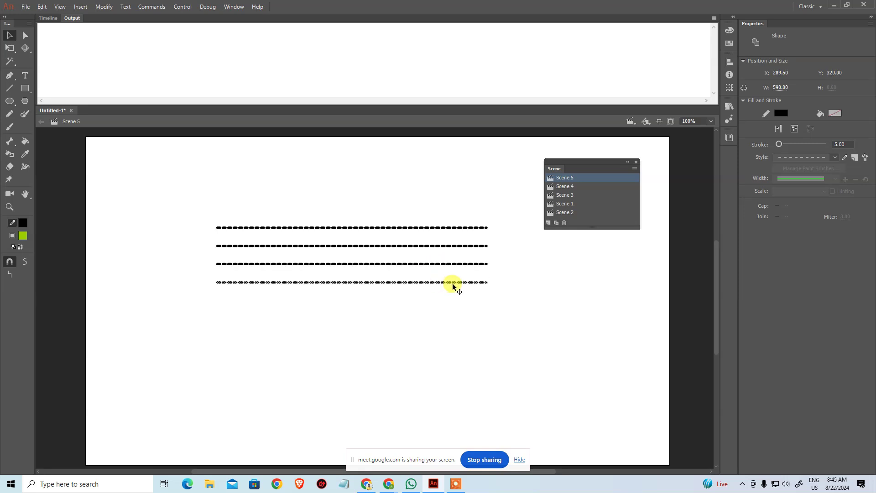
key(ctrl+d)
key(ctrl+z)
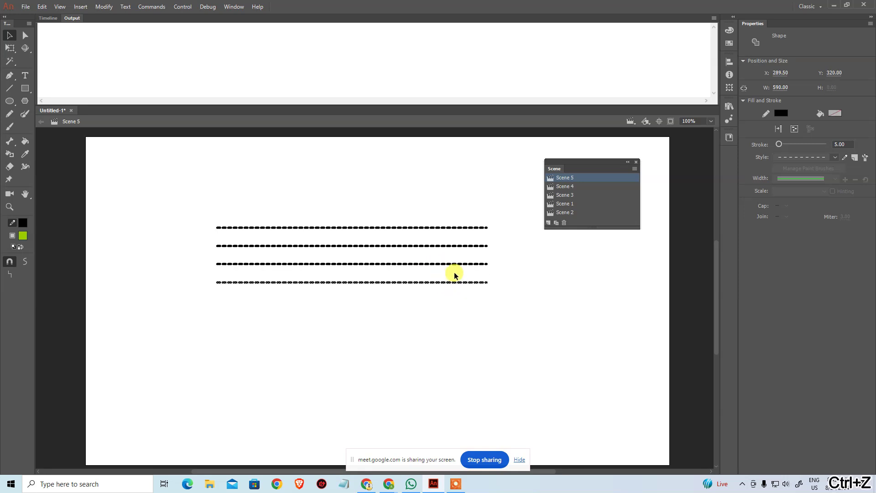
key(ctrl+alt+shift+r)
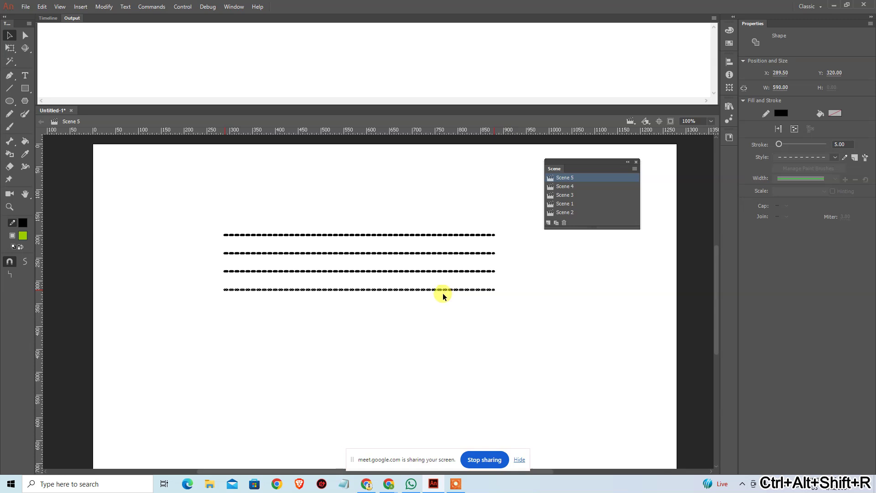
key(ctrl+alt+shift+r)
Add three more copies of the dashed line below the lowest one, about 50 px apart, for seven lines in all
drag(415, 286, 412, 328)
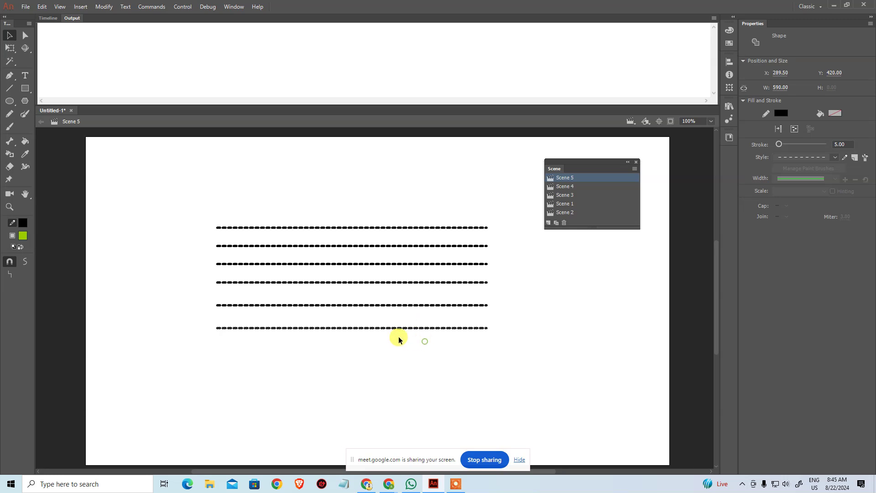
click(372, 331)
click(377, 328)
drag(379, 329, 377, 351)
Select all seven dashed lines and space them evenly in the vertical direction
drag(175, 196, 525, 411)
click(729, 62)
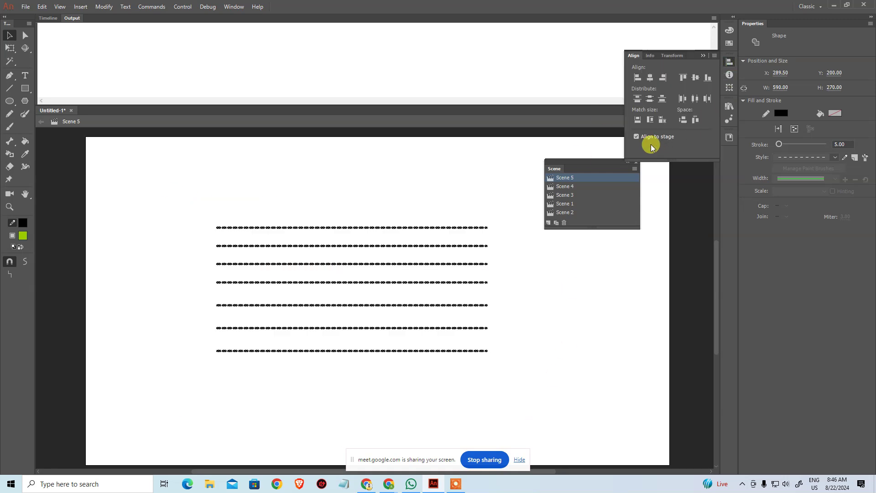
click(684, 120)
click(574, 325)
Apply the Hairline style to the topmost line and the Solid style to the second line
drag(178, 218, 521, 238)
click(797, 157)
click(796, 169)
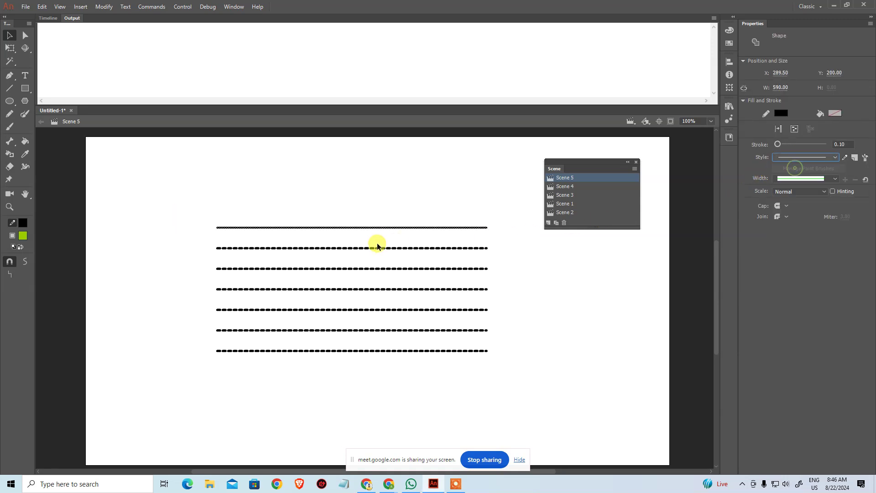
click(383, 249)
click(787, 159)
click(788, 183)
Apply the Dashed style to the third line and the Dotted style to the fourth line
click(367, 269)
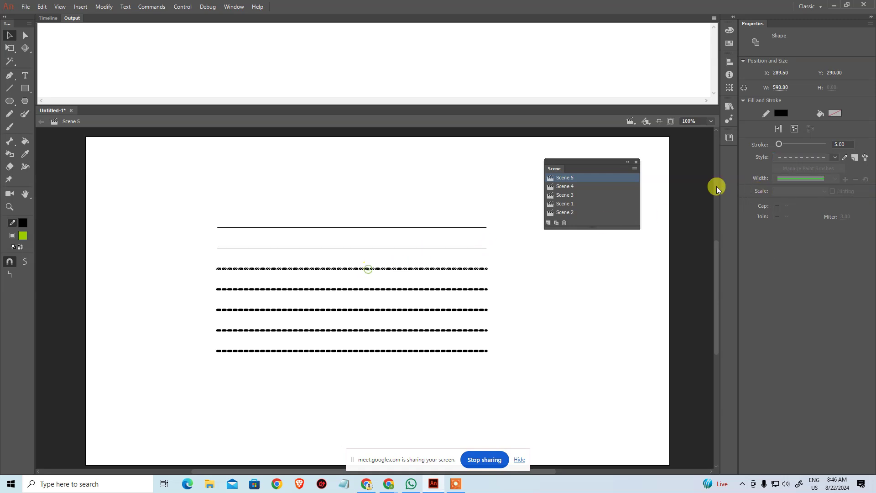
click(798, 157)
click(794, 196)
click(459, 291)
click(807, 158)
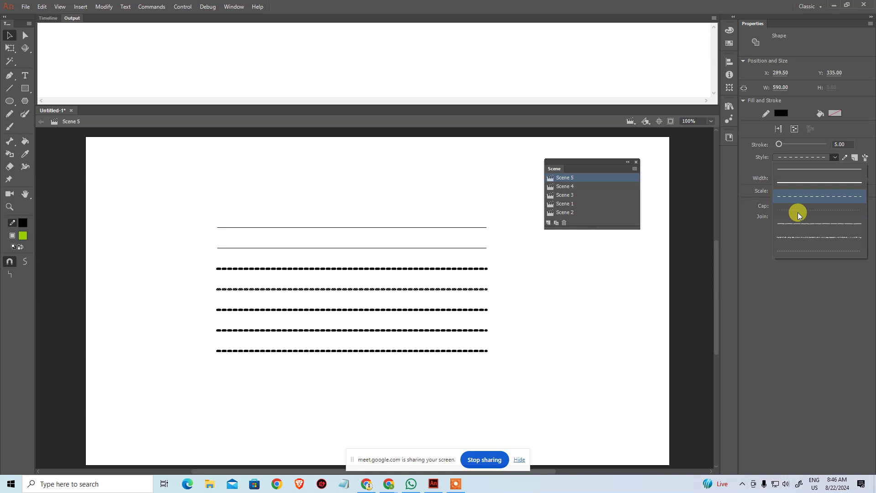
click(798, 210)
Apply the Ragged style to the fifth line and the Stipple style to the sixth line
click(450, 310)
click(799, 158)
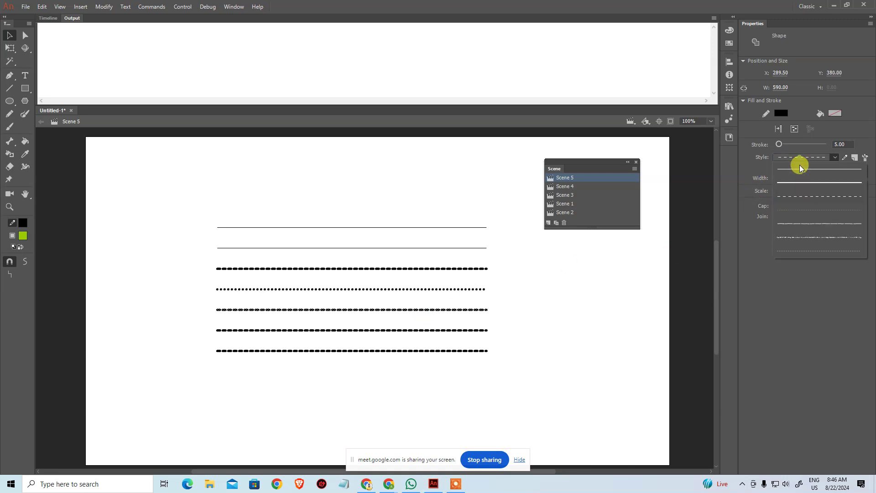
click(799, 230)
click(456, 330)
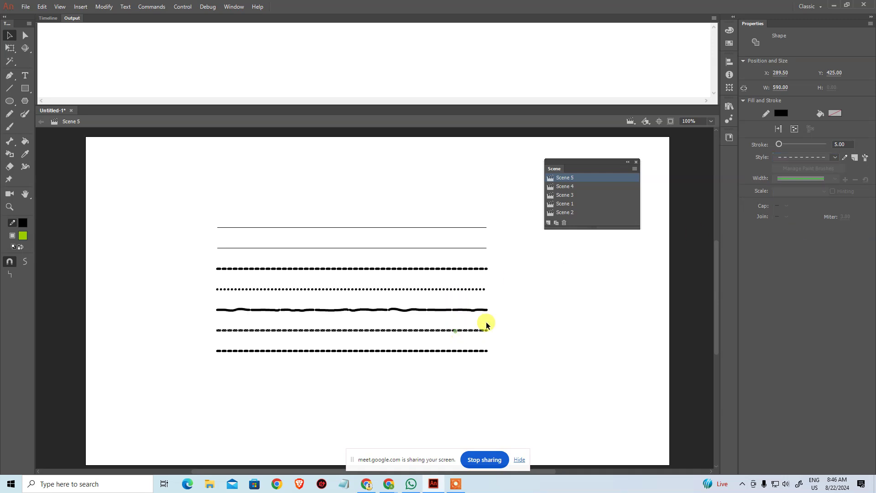
click(804, 159)
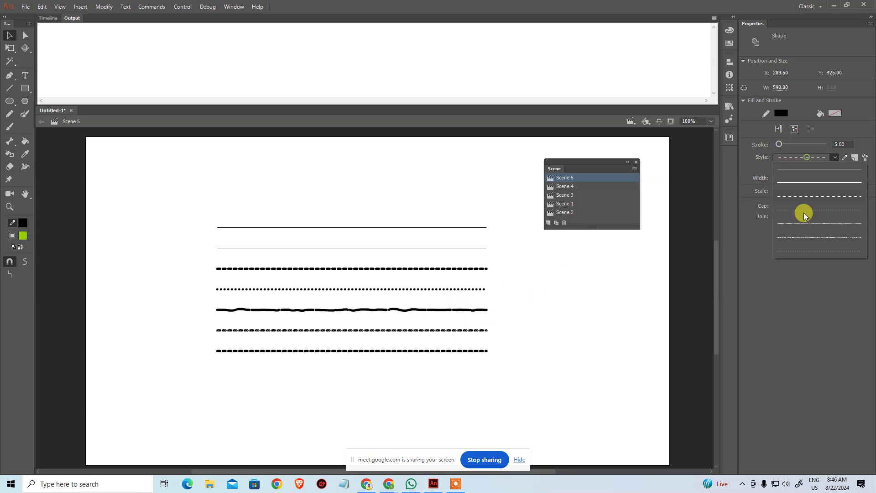
click(802, 237)
Apply the Hatched style to the lowest line and inspect the seven line styles at 200%
click(442, 351)
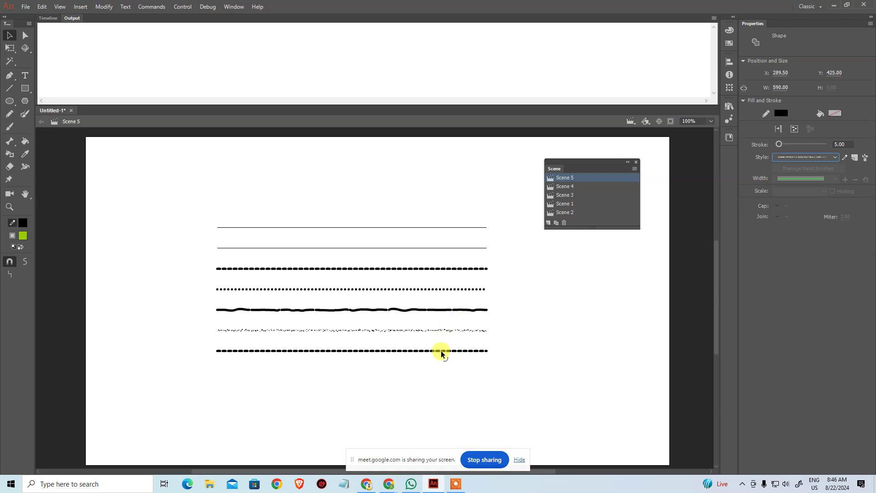
click(806, 158)
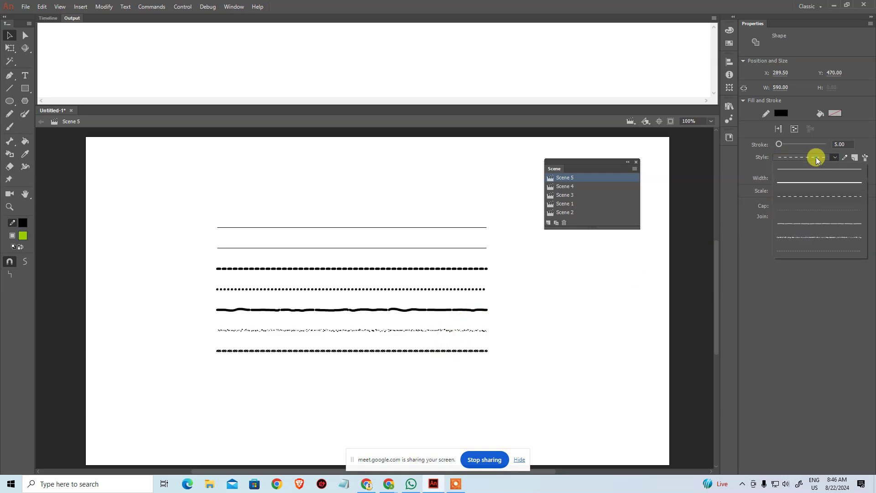
click(809, 249)
click(505, 366)
key(ctrl+space)
click(306, 351)
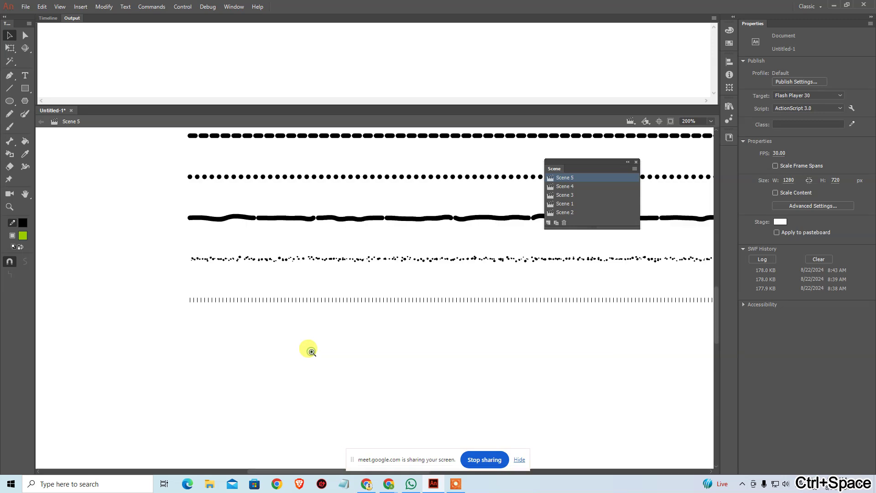
drag(341, 256, 272, 303)
drag(425, 162, 484, 210)
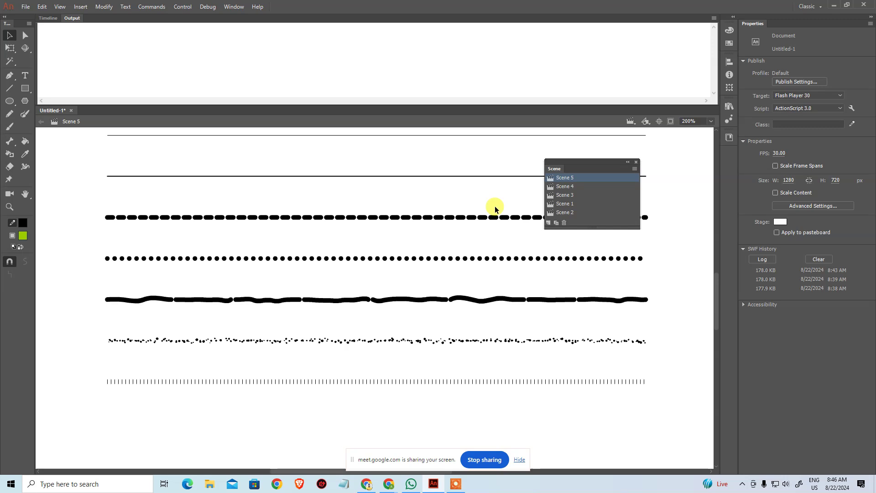
Try a spacing of 12 pts in the dashed line's stroke style, then undo the change
click(518, 219)
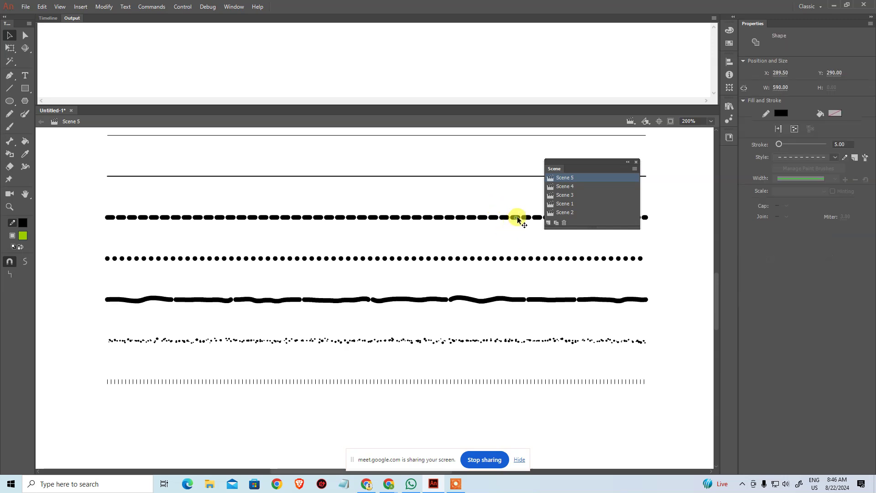
click(845, 161)
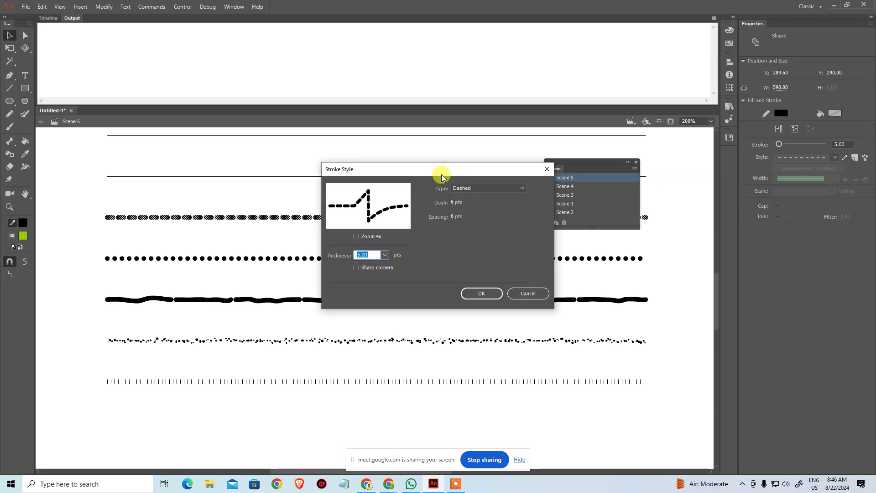
drag(496, 176, 629, 176)
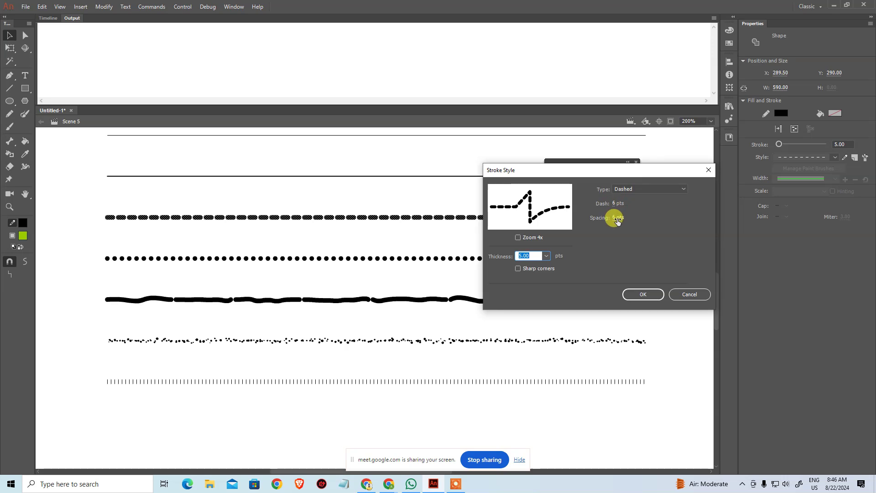
click(617, 219)
text(12)
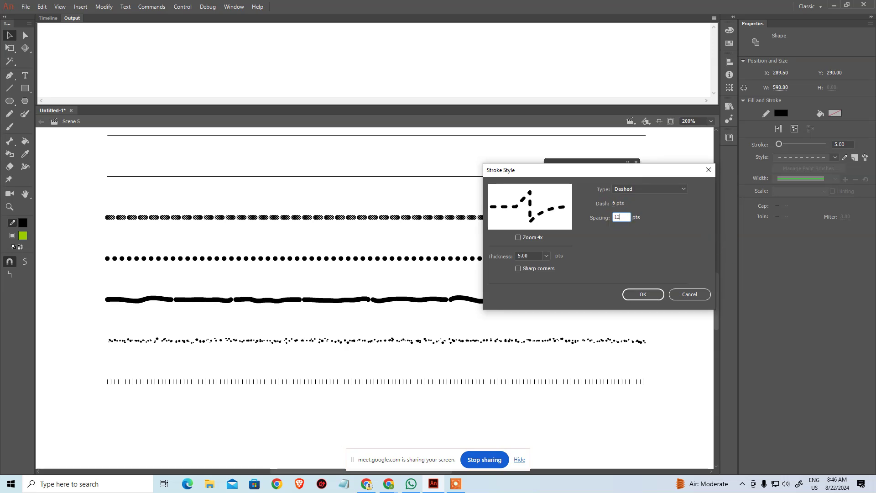
key(Return)
click(644, 295)
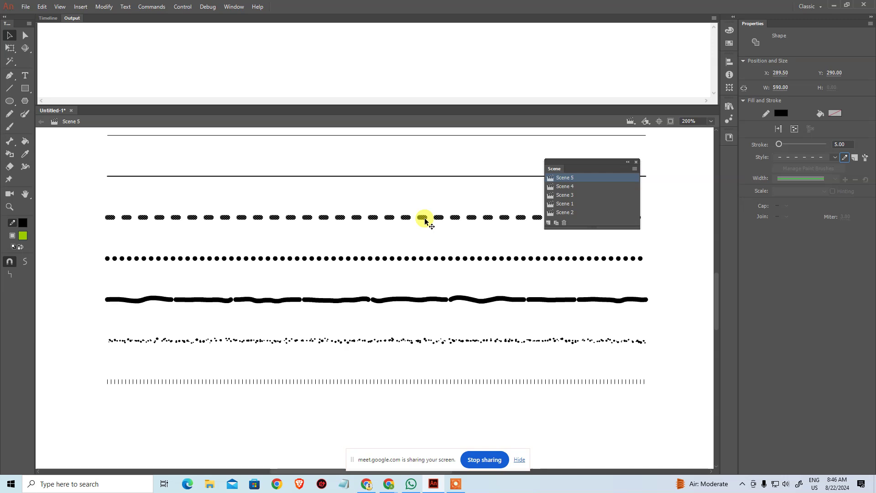
key(ctrl+z)
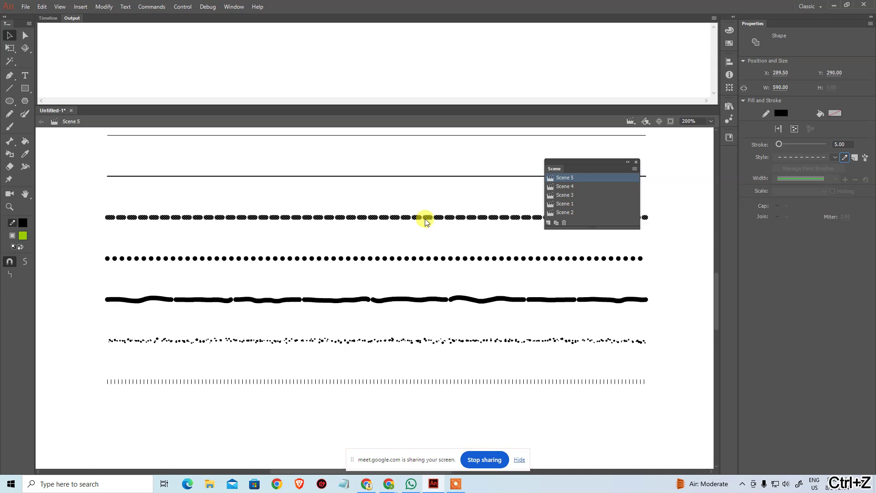
Try a dot spacing of 6 pts in the dotted line's stroke style, then undo the change
click(474, 258)
click(845, 157)
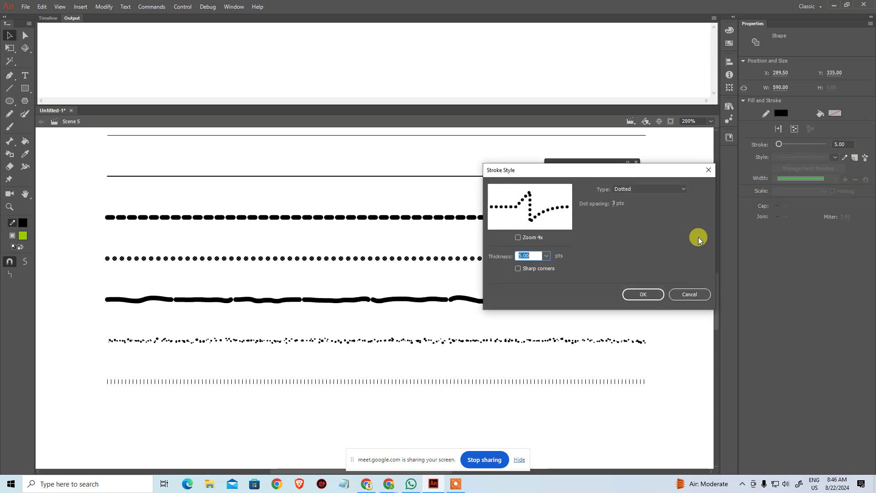
click(618, 206)
text(6)
key(Return)
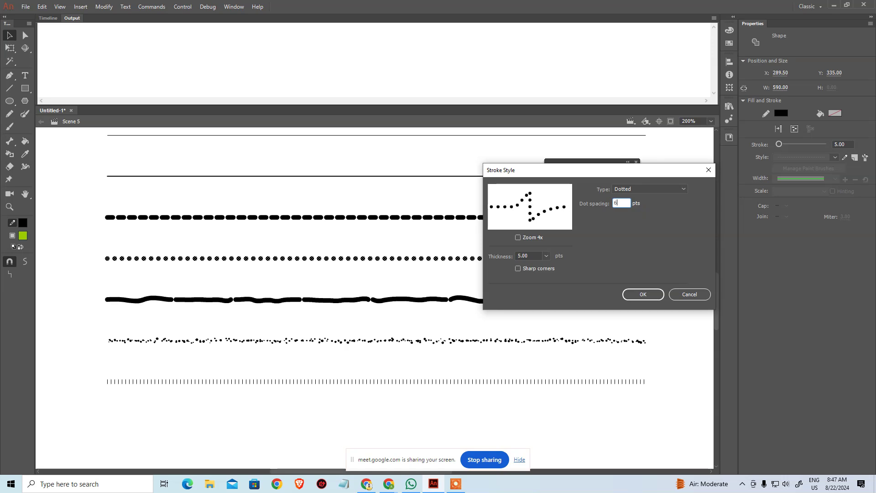
click(645, 294)
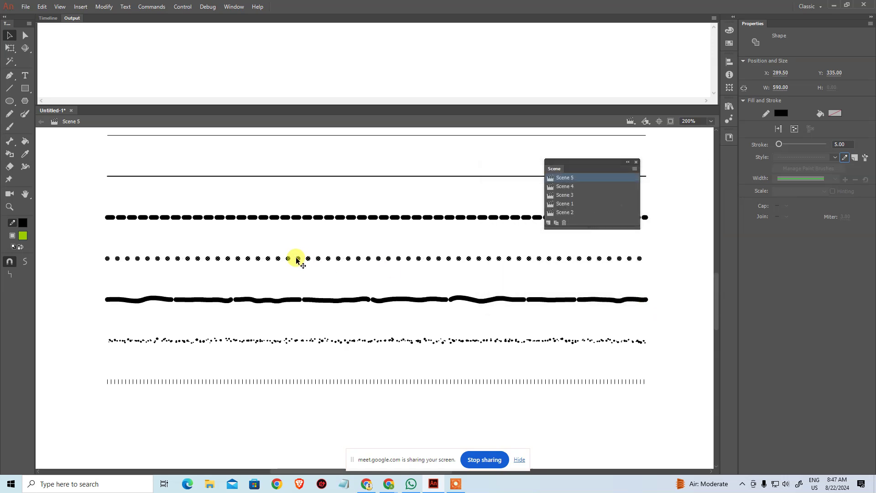
key(ctrl+z)
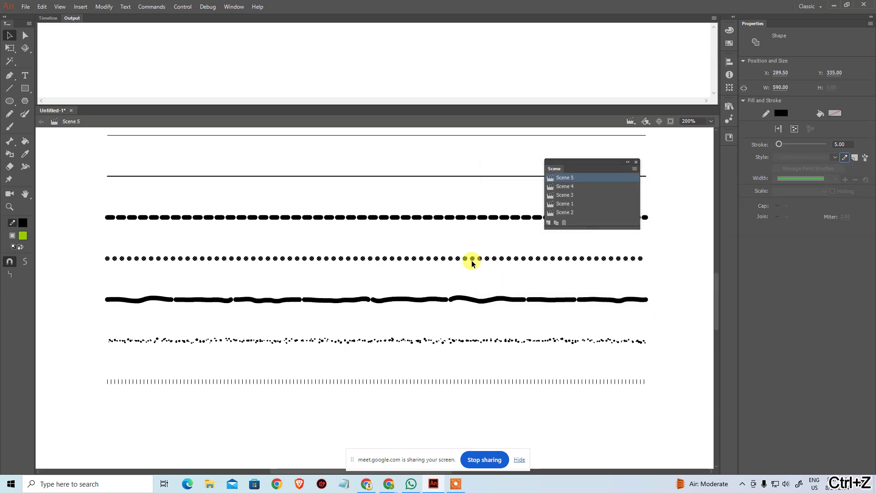
Open the fifth line's ragged stroke style for editing and set its pattern to Random
click(423, 303)
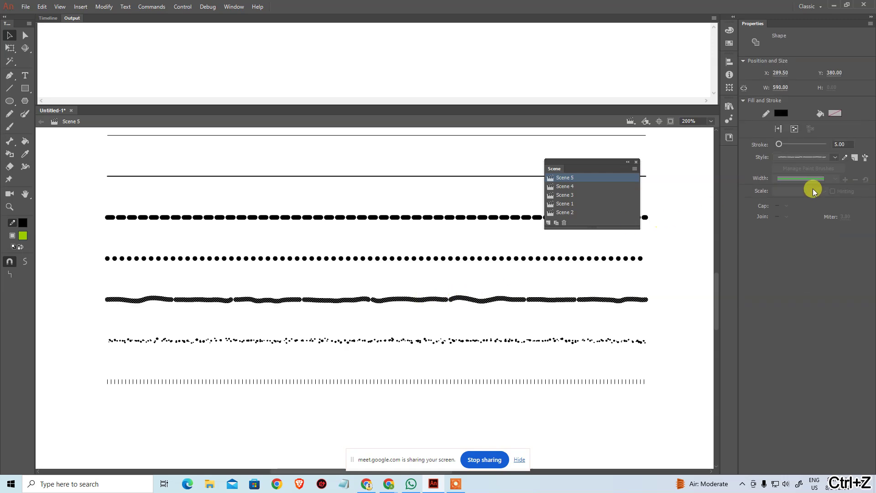
click(846, 158)
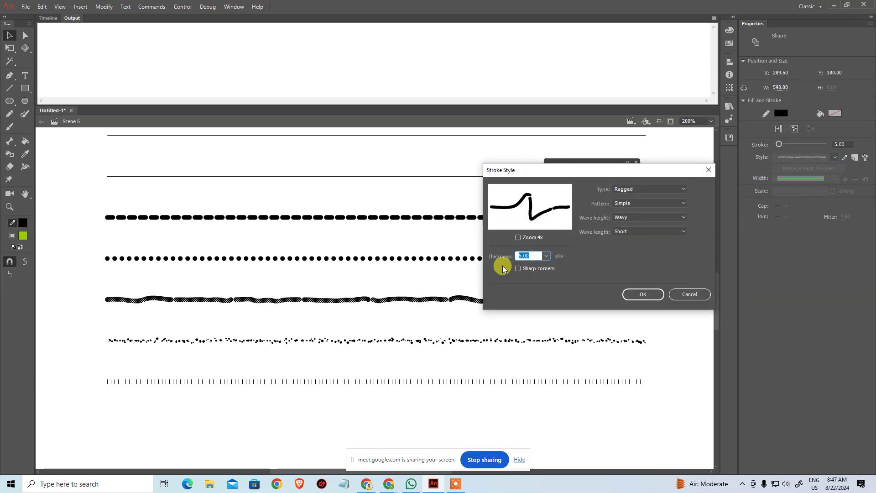
click(622, 203)
click(626, 213)
click(629, 204)
click(626, 231)
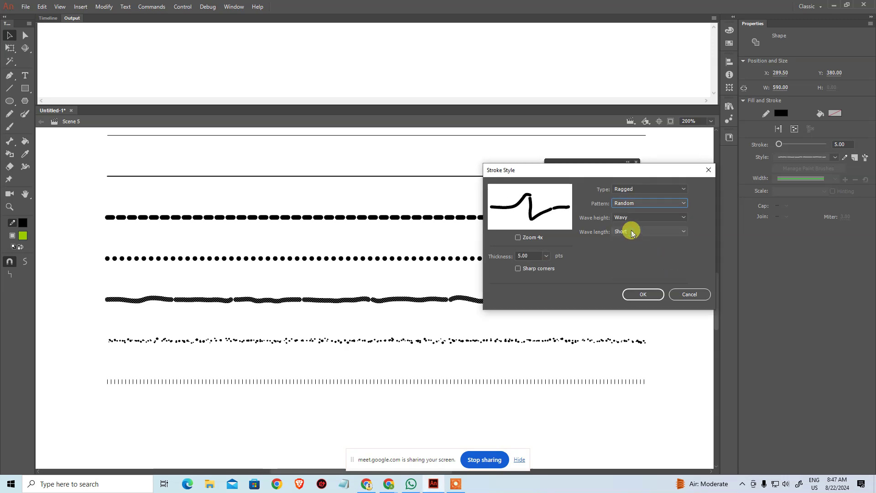
Preview the Dotted ragged pattern with and without 4x zoom, then return the pattern to Random
click(543, 239)
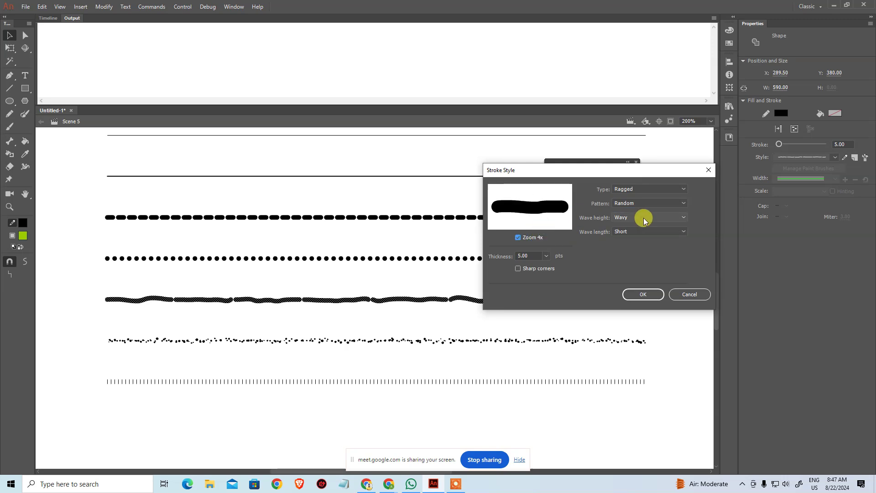
click(639, 204)
click(634, 247)
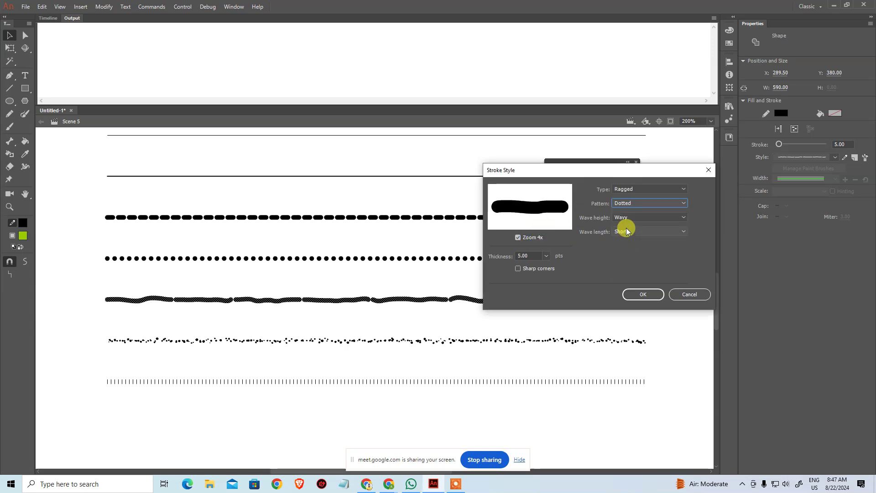
click(529, 237)
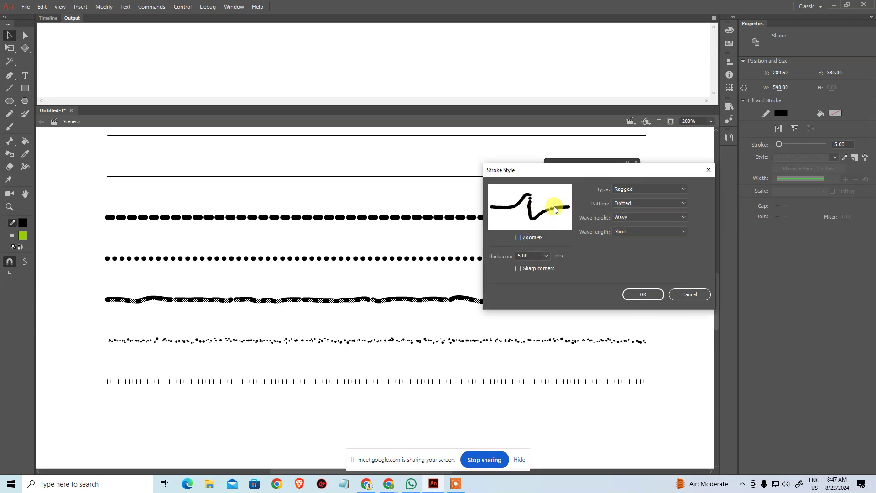
click(631, 203)
click(633, 233)
Preview the Simple, Solid, Random and Dotted patterns for the ragged stroke style
click(629, 204)
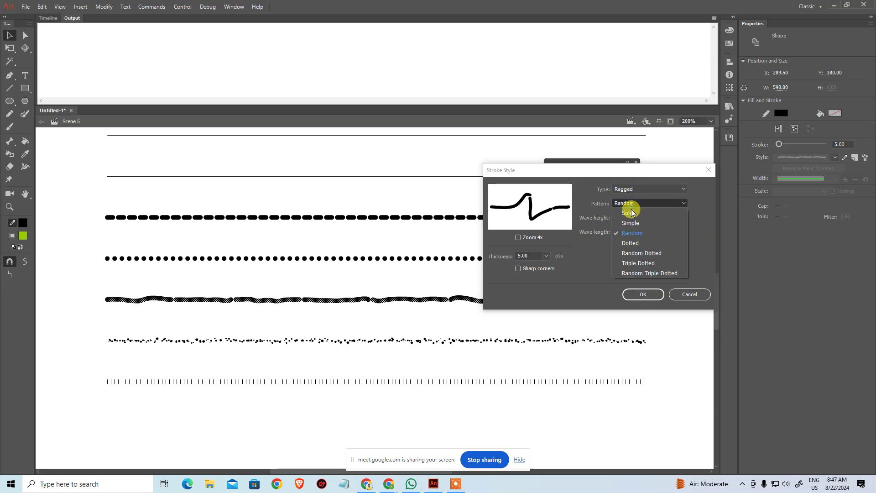
click(629, 223)
click(627, 204)
click(628, 213)
click(626, 203)
click(629, 223)
click(628, 207)
click(632, 233)
click(626, 204)
click(631, 246)
Preview the Random Dotted, Triple Dotted and Random Triple Dotted patterns for the ragged stroke
click(622, 204)
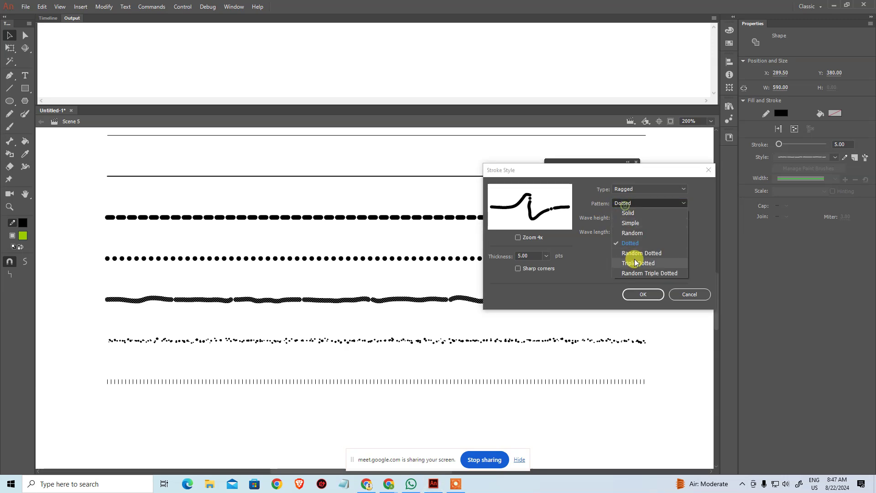
click(638, 253)
click(630, 206)
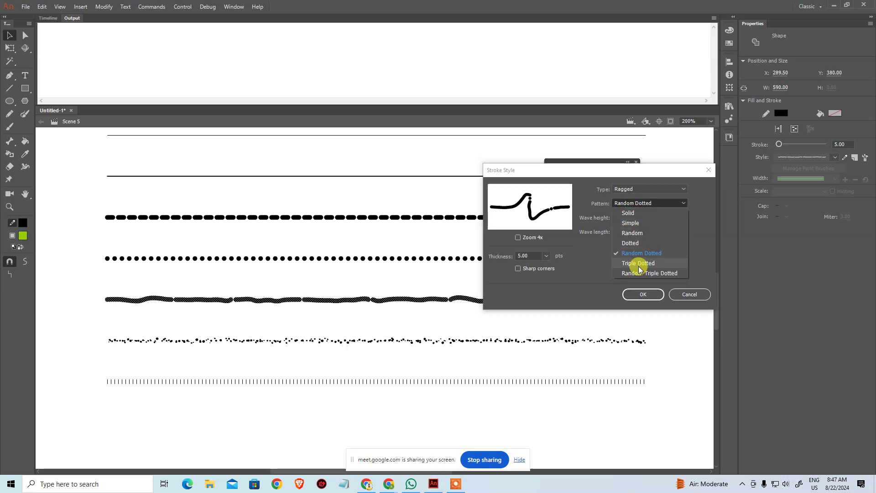
click(639, 264)
click(631, 204)
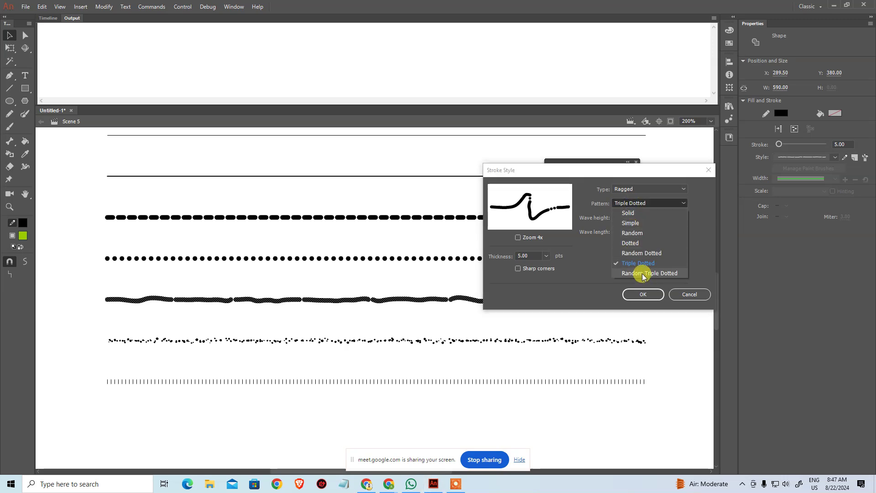
click(641, 272)
Set the ragged stroke's pattern back to Random and apply the style to the fifth line
click(634, 205)
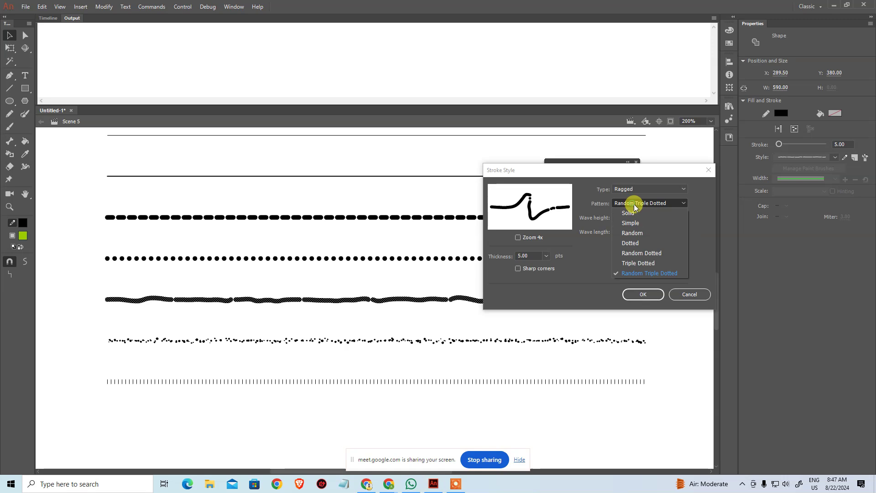
click(637, 233)
click(639, 296)
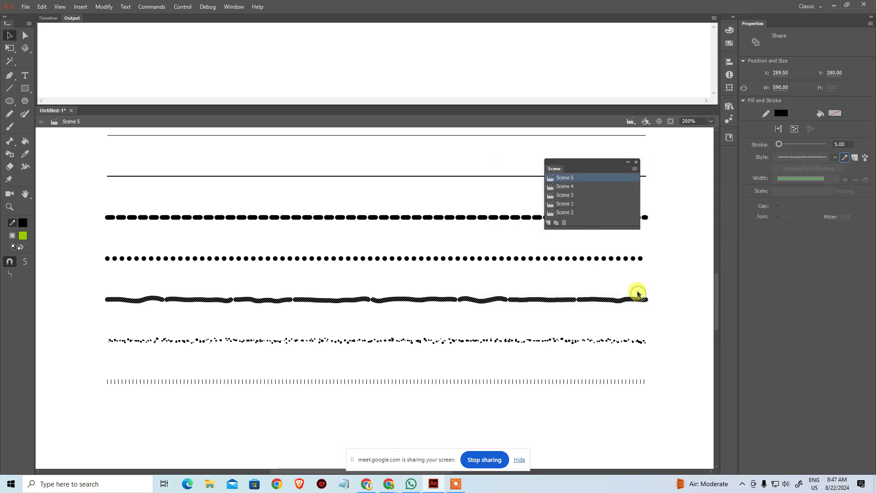
Examine the ragged line's Random pattern on the stage with the line selected and deselected
click(248, 413)
scroll(251, 388, down, 3)
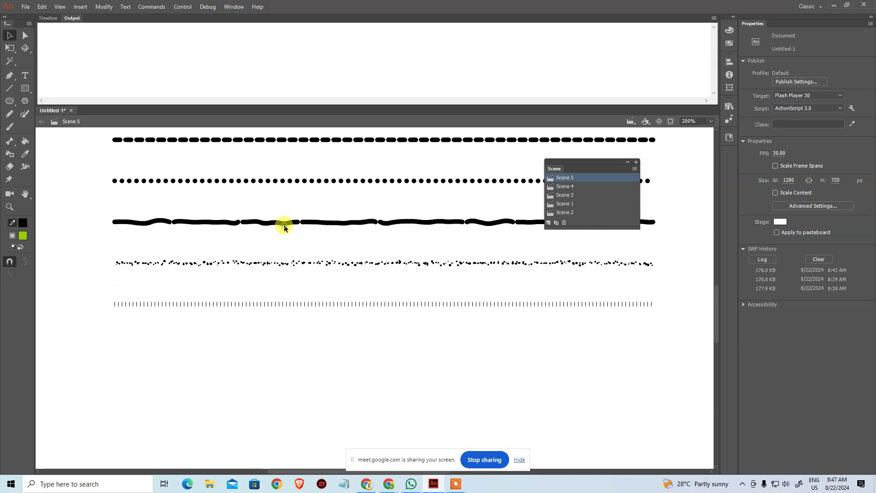
click(388, 222)
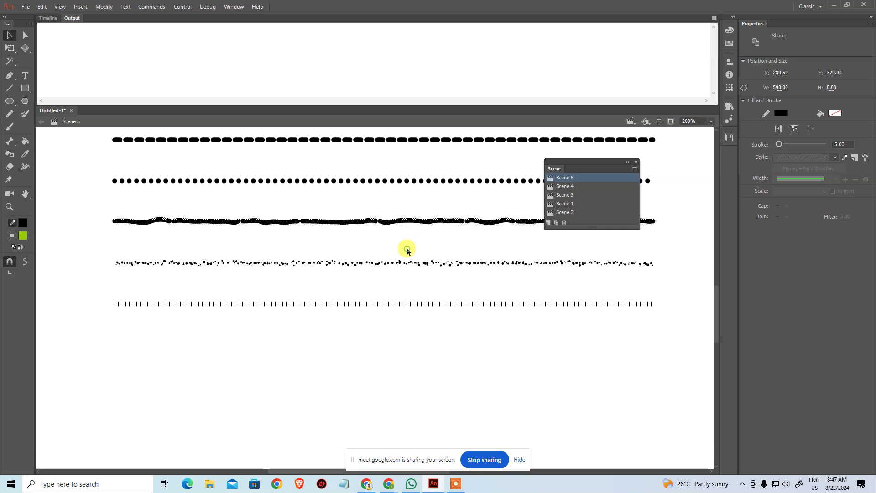
click(407, 248)
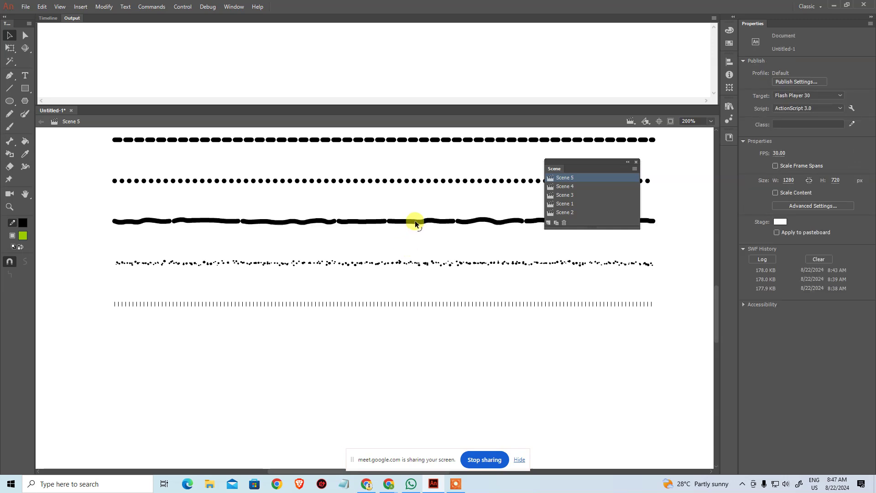
click(415, 221)
click(401, 243)
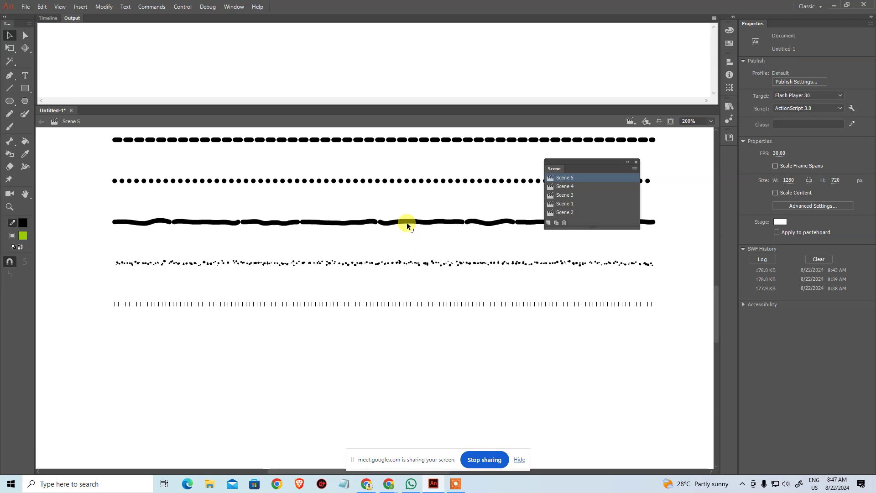
click(408, 225)
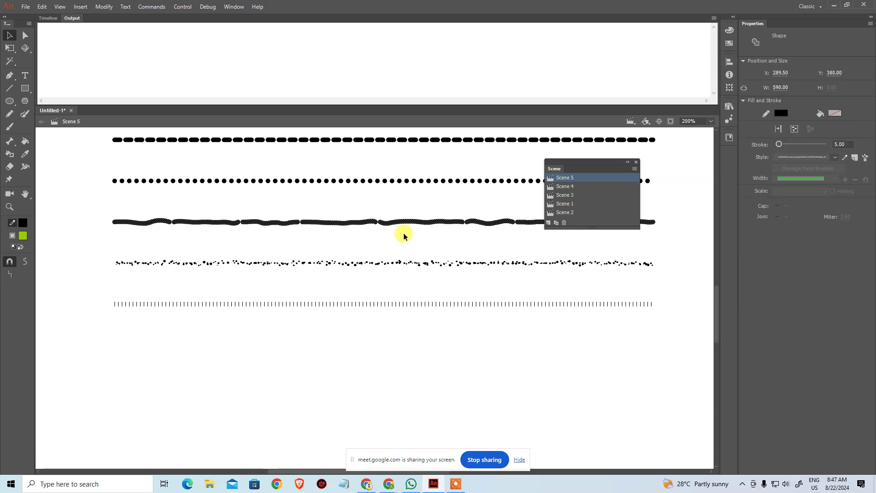
click(513, 339)
click(511, 221)
click(405, 316)
Select the second, solid line and view its available width profiles without choosing one
scroll(424, 189, up, 3)
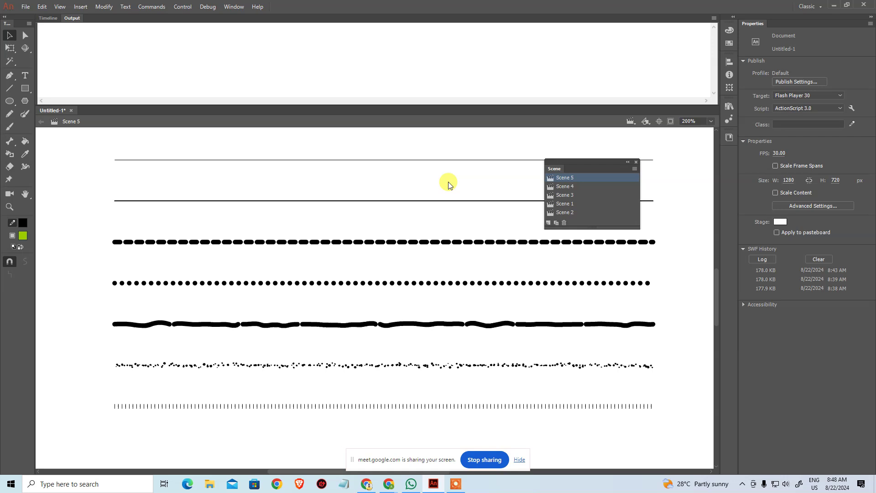
scroll(452, 244, down, 2)
click(484, 202)
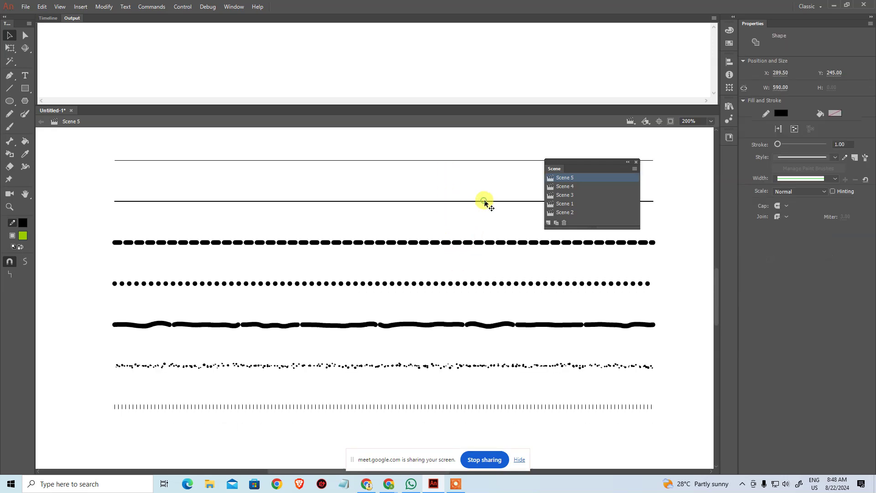
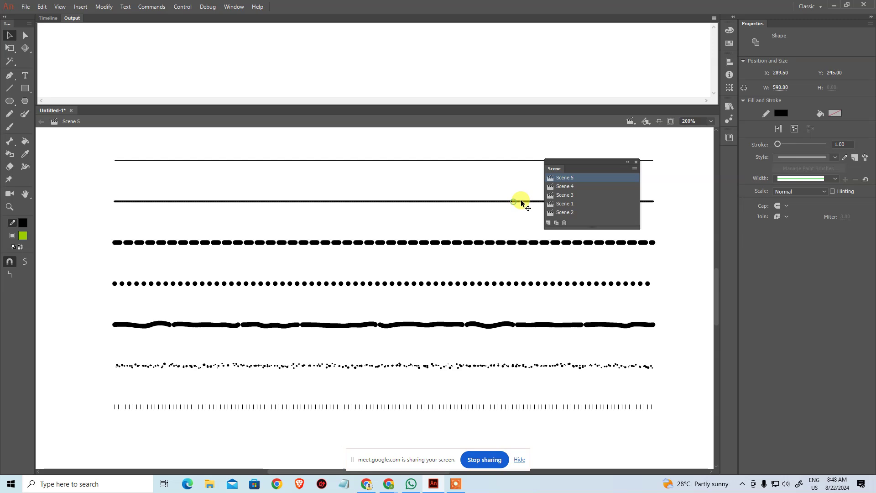
click(801, 178)
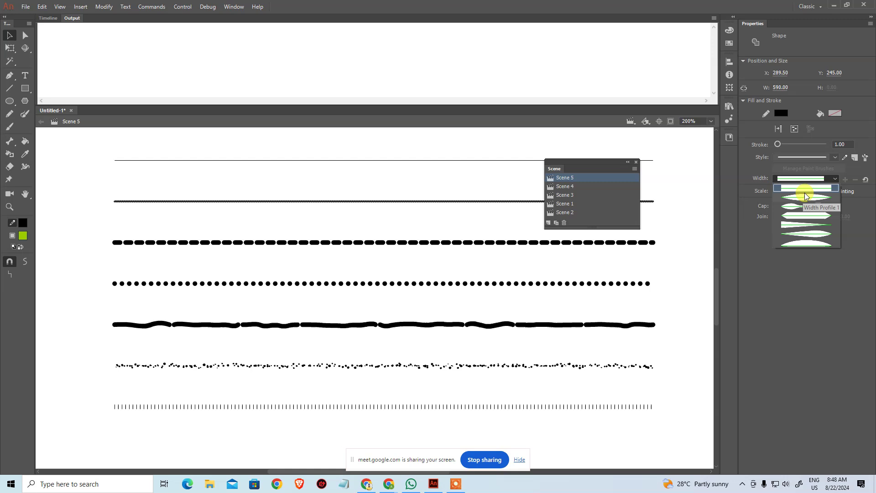
click(601, 414)
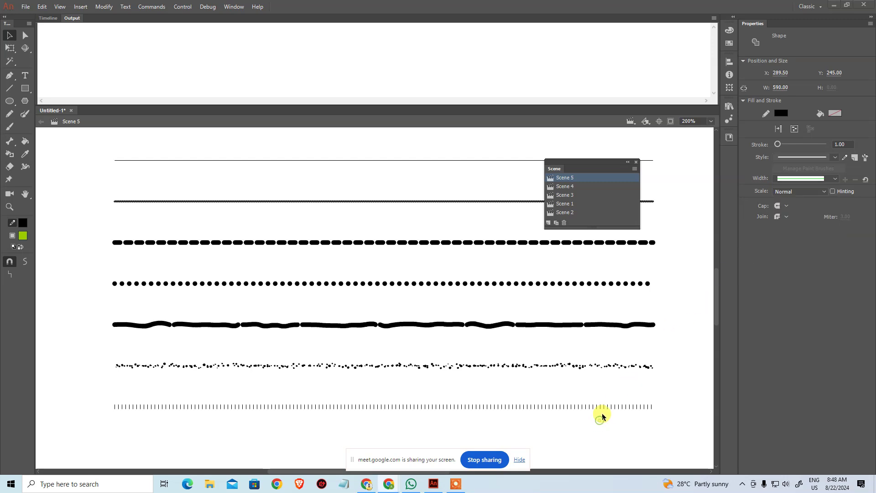
Clear the line selection and zoom out to 100% to view all seven lines on the stage
key(ctrl+minus)
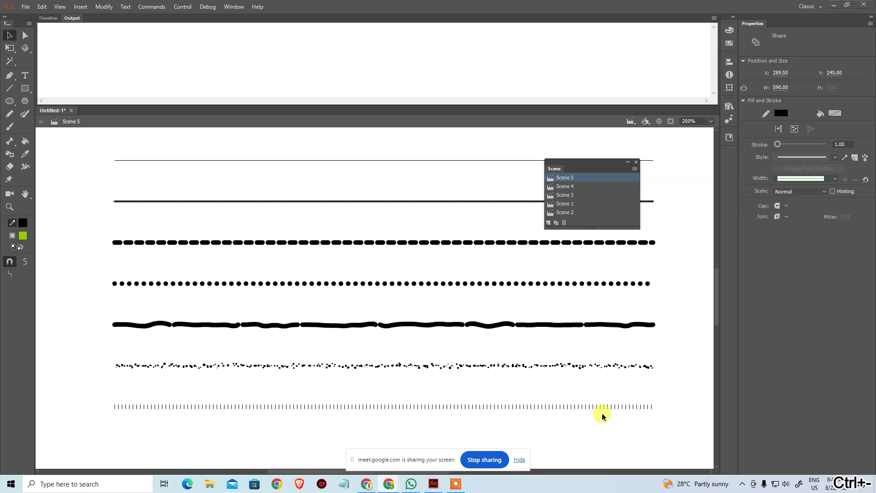
key(ctrl)
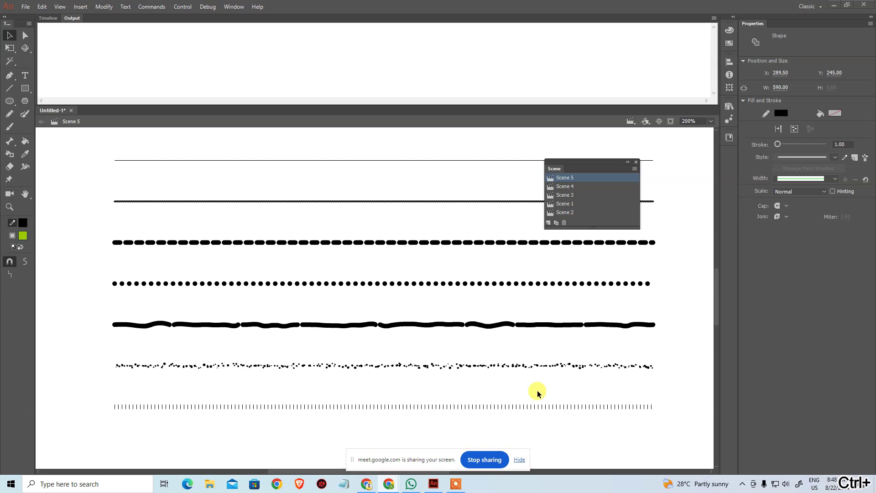
click(401, 270)
key(ctrl+minus)
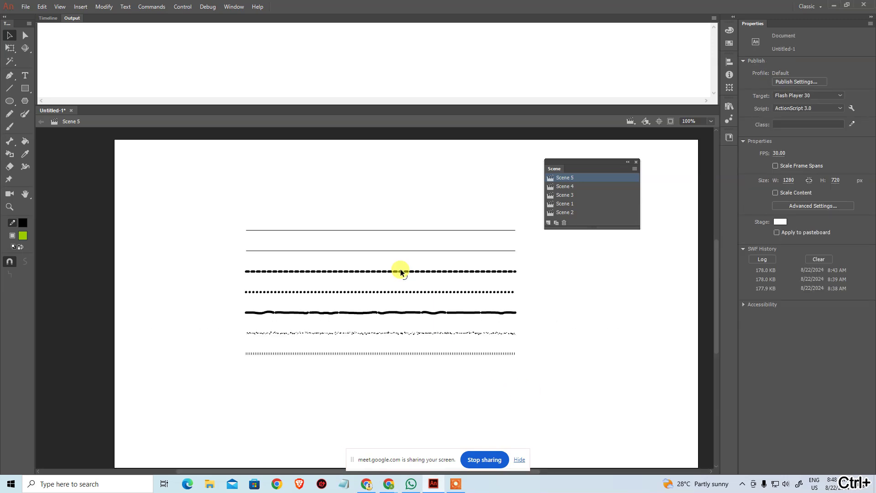
Move the second solid line below the hatched line and set its stroke size to 15
scroll(310, 356, down, 3)
scroll(297, 233, up, 2)
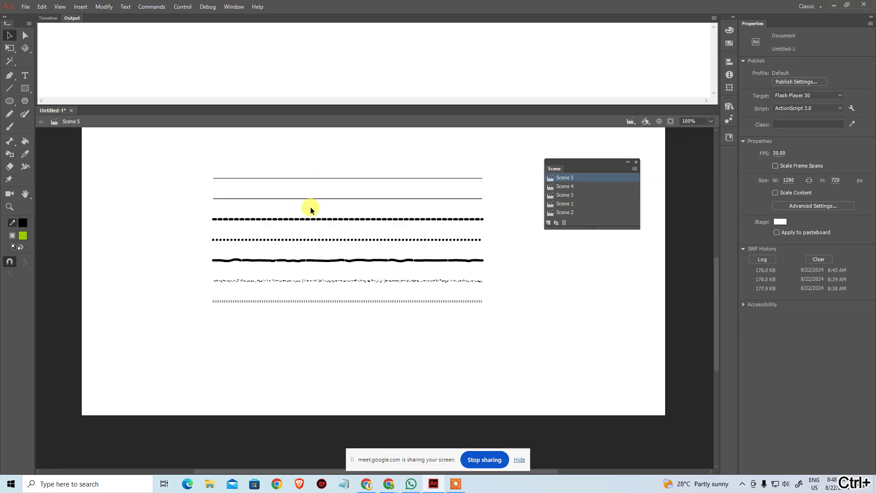
drag(317, 199, 308, 351)
click(845, 140)
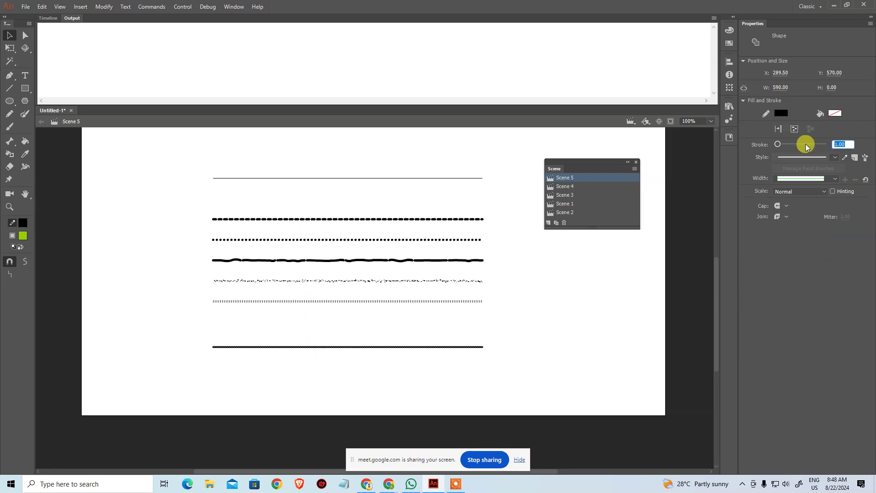
text(15)
key(Return)
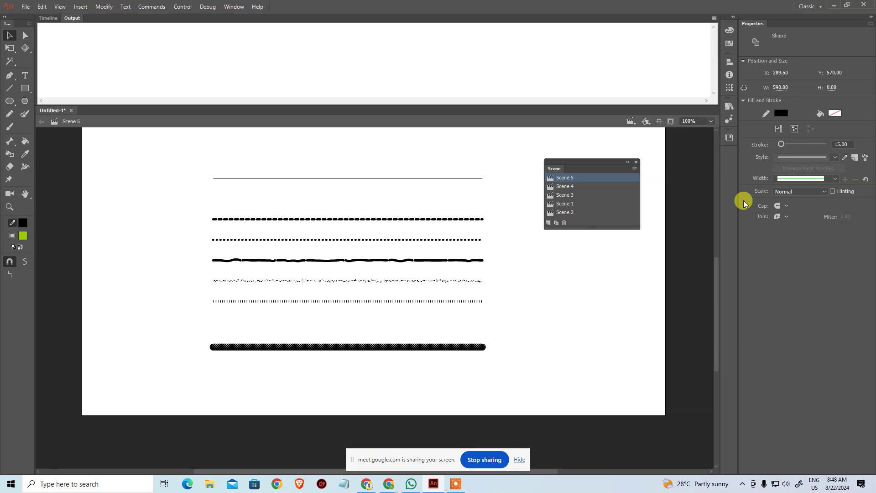
Try the symmetrical taper, double-bulge and pointed-ends width profiles on the thick line
click(833, 179)
click(821, 198)
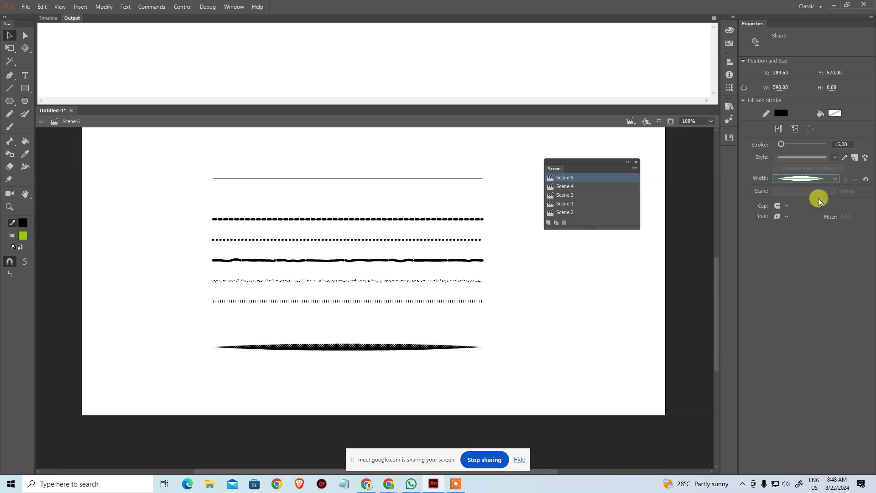
click(836, 183)
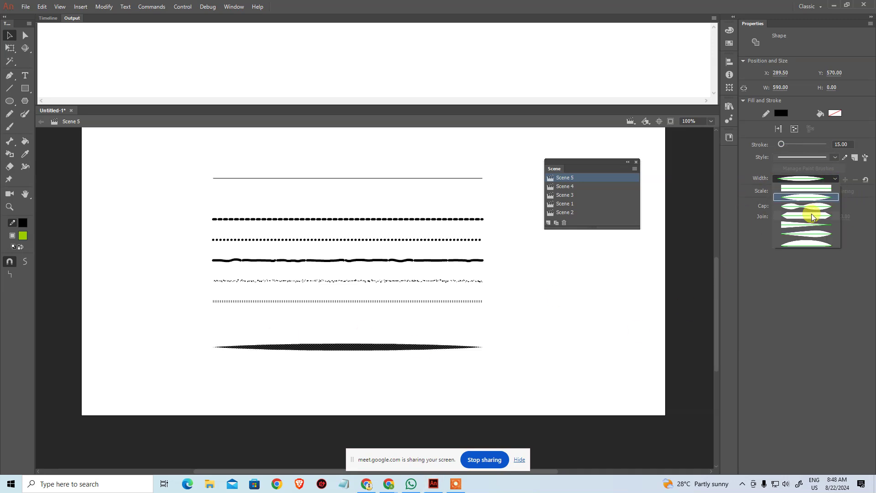
click(812, 214)
click(832, 183)
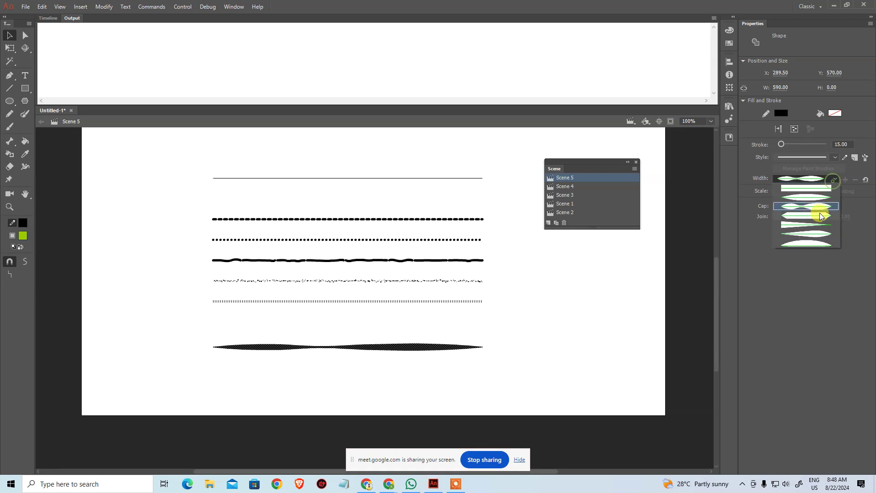
click(818, 217)
Try the remaining width profiles on the thick line, restore the uniform profile and deselect the line
click(832, 181)
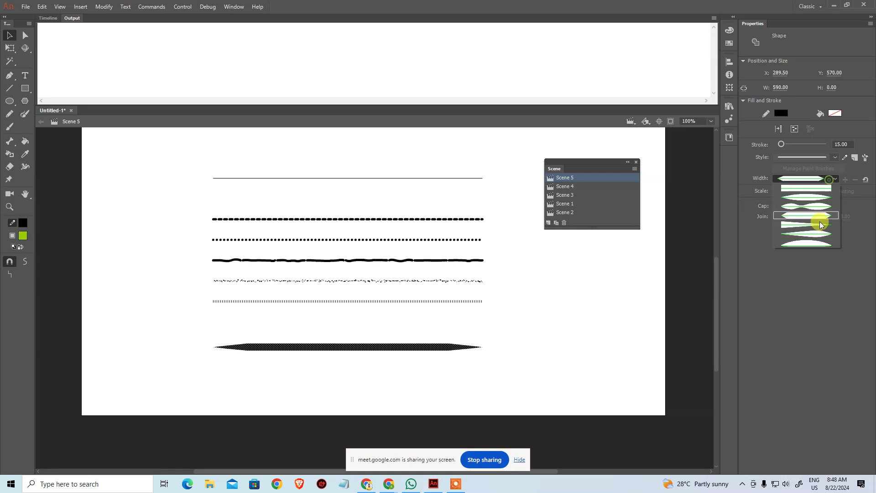
click(818, 225)
click(826, 183)
click(818, 224)
click(818, 181)
click(812, 237)
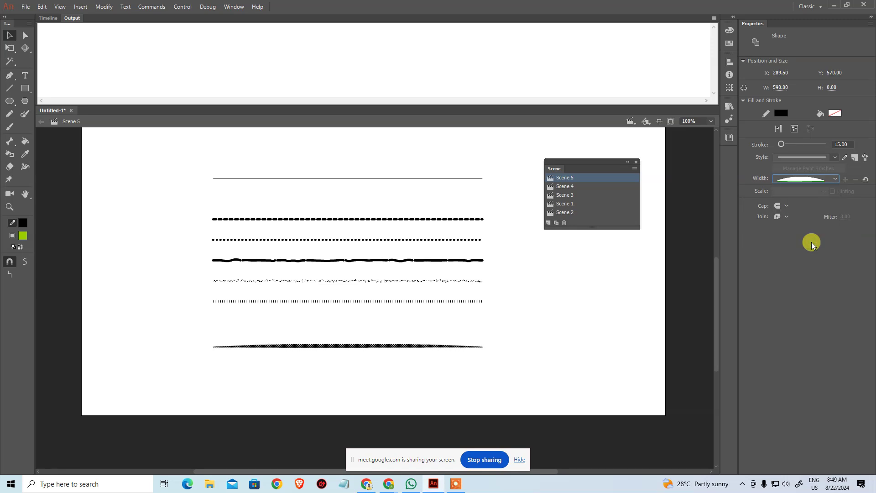
click(817, 176)
click(821, 188)
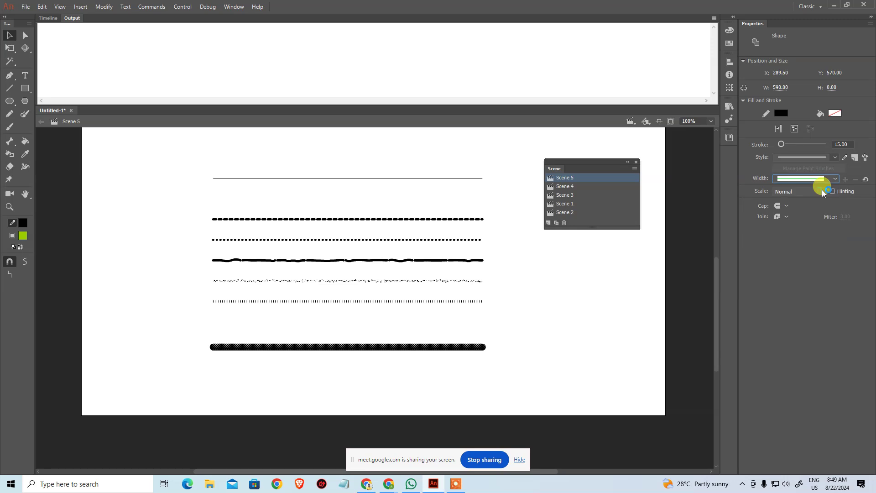
click(586, 322)
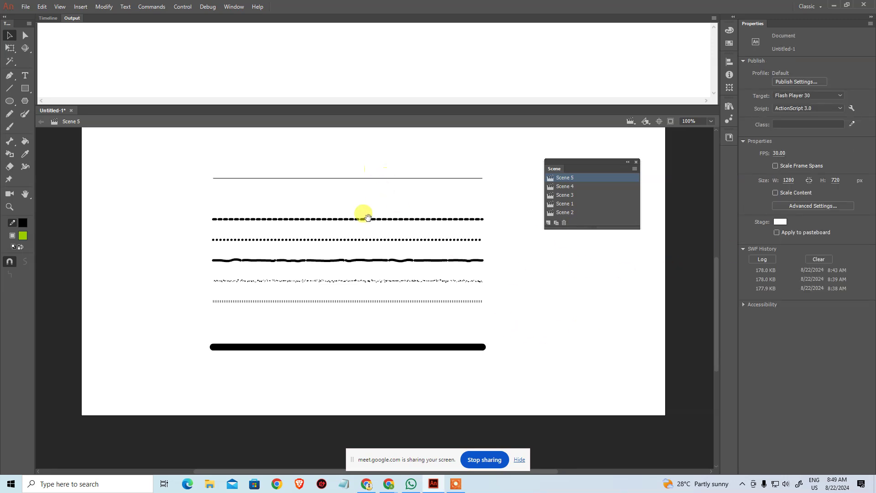
Compare the None, Round and Square caps on the thick line's ends, leaving the cap Round
click(466, 349)
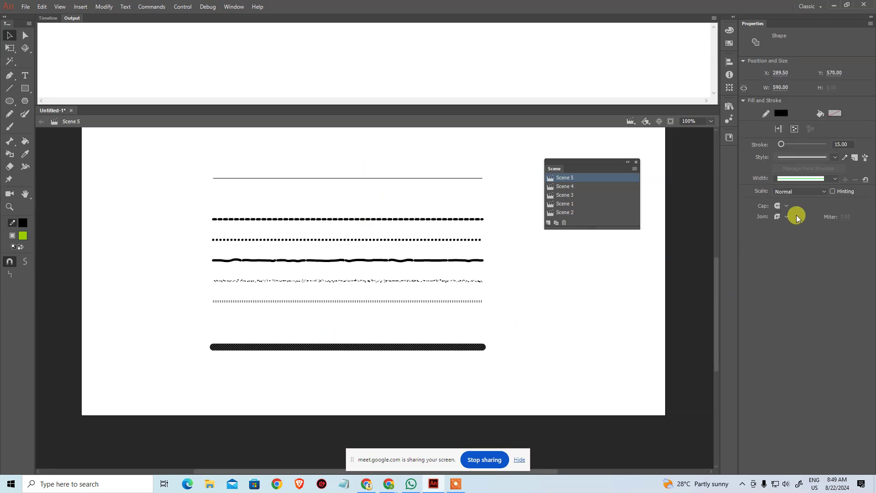
key(ctrl+plus)
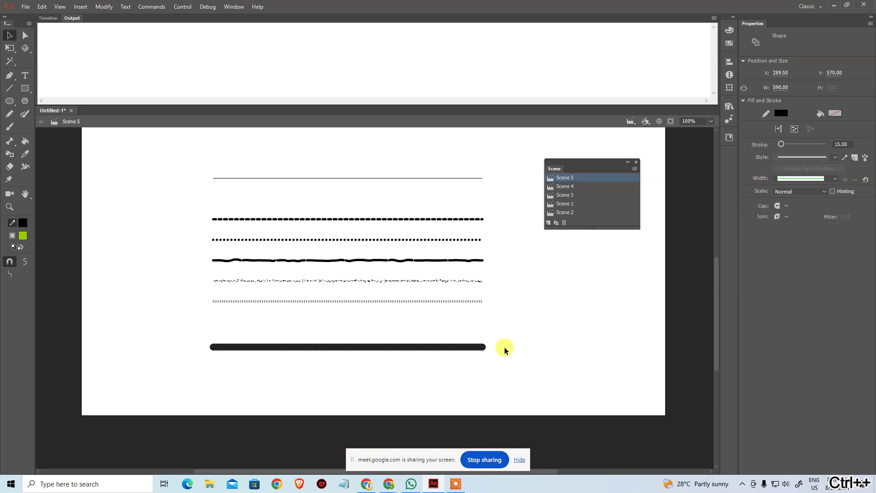
key(ctrl+plus)
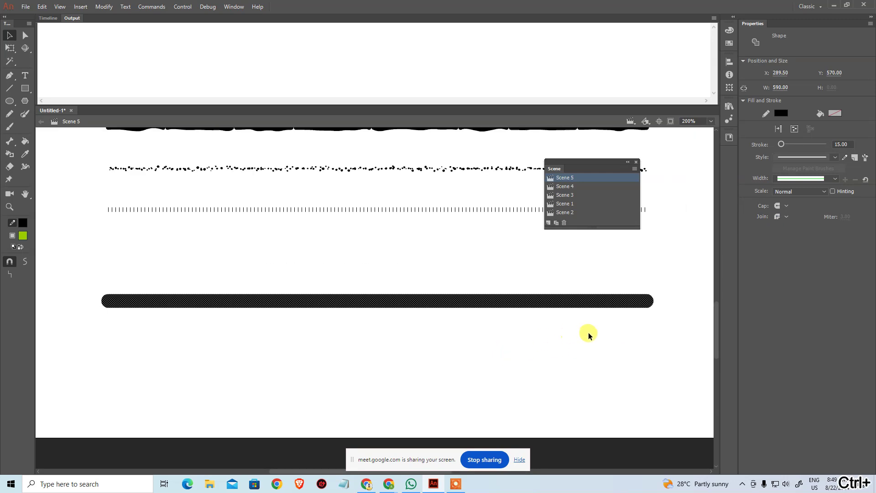
click(783, 206)
click(791, 221)
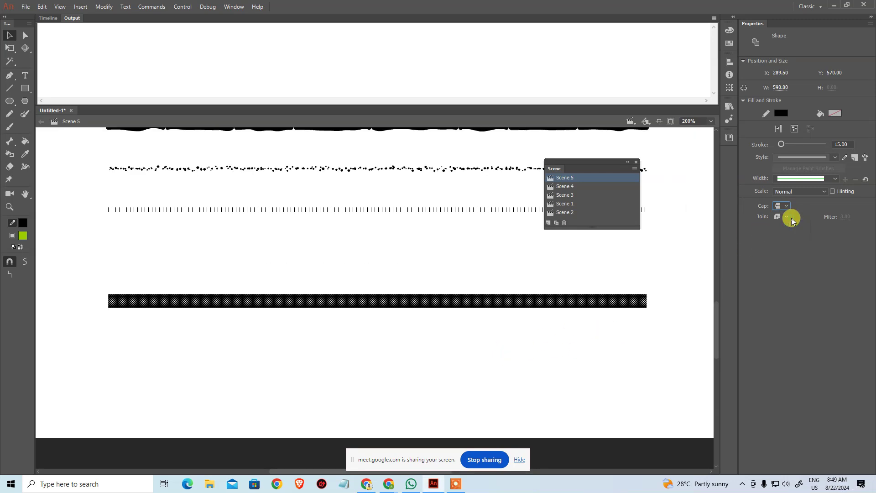
click(785, 206)
click(790, 226)
click(785, 206)
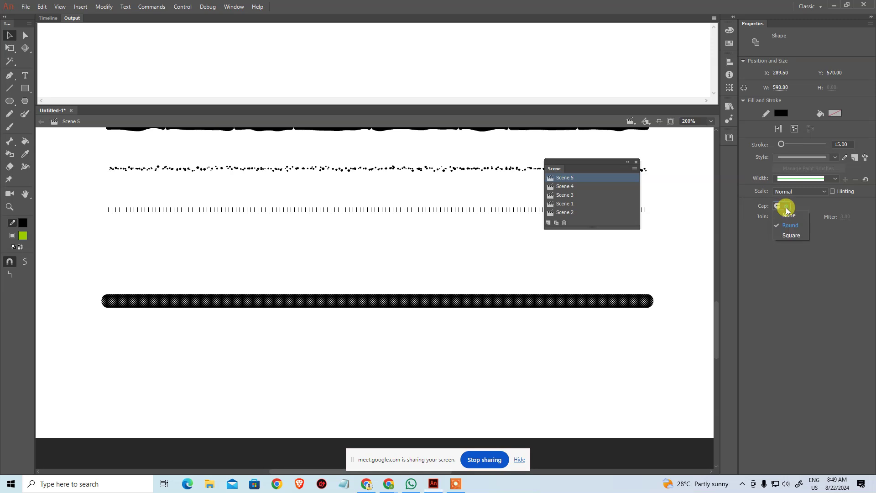
click(791, 235)
click(784, 206)
click(791, 235)
click(619, 346)
scroll(447, 374, right, 5)
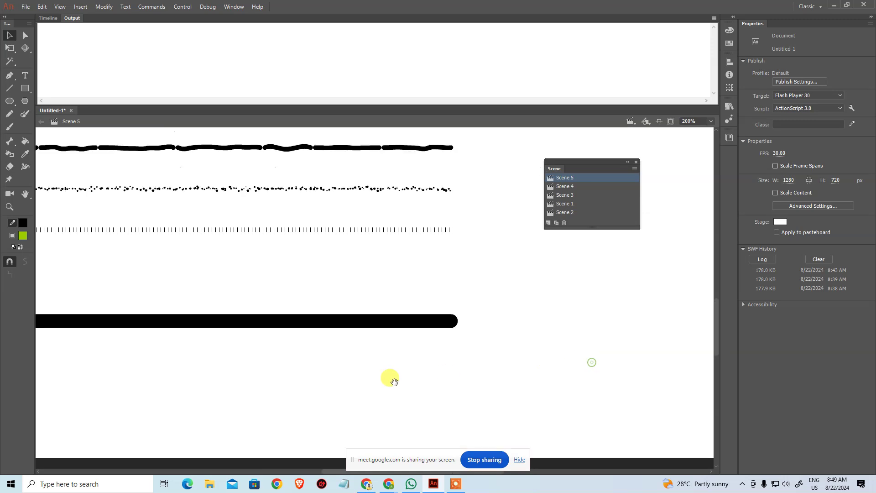
key(ctrl+minus)
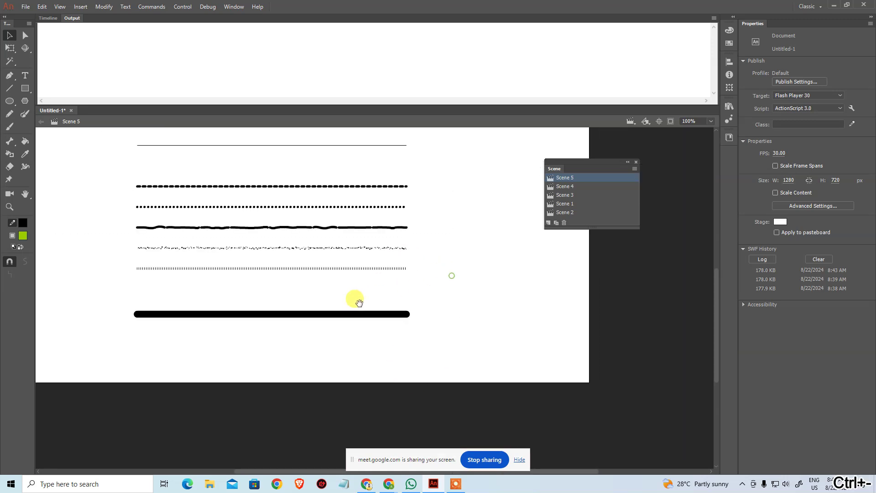
scroll(354, 297, right, 3)
click(10, 88)
drag(383, 192, 443, 191)
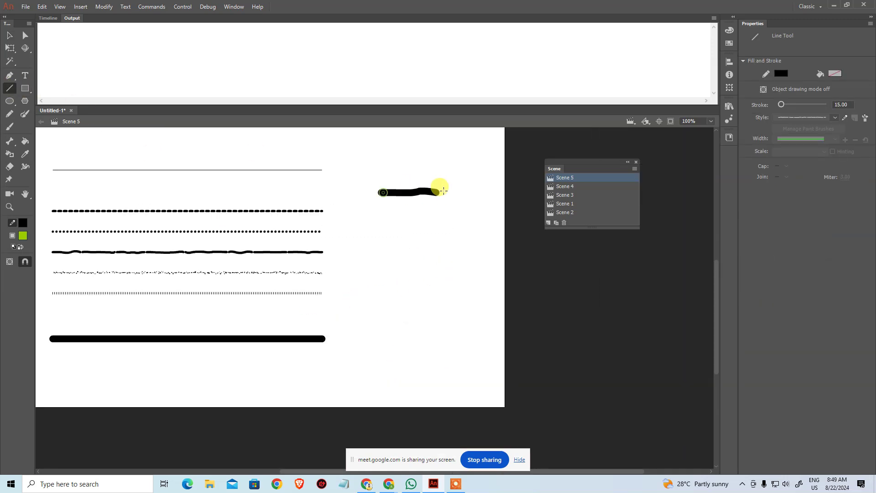
key(ctrl+z)
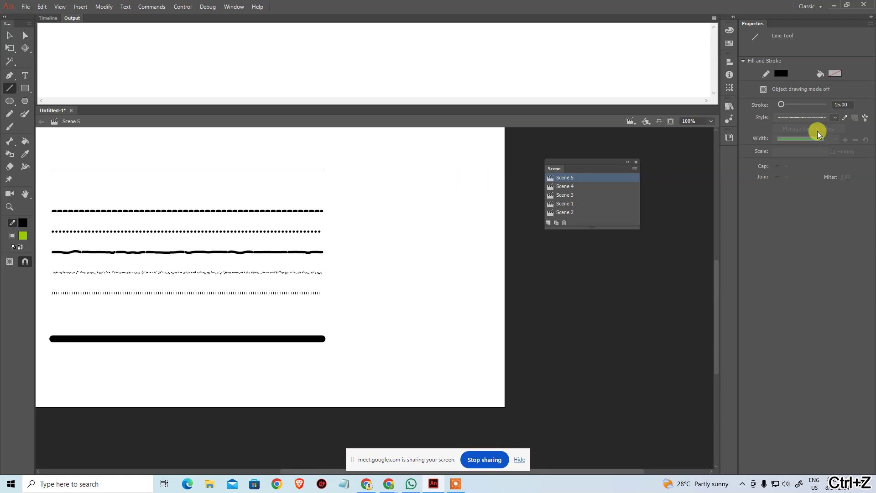
Draw two connected solid lines with stroke 5, about 180 px across and 120 px down, forming a corner beside the samples
click(832, 117)
click(812, 138)
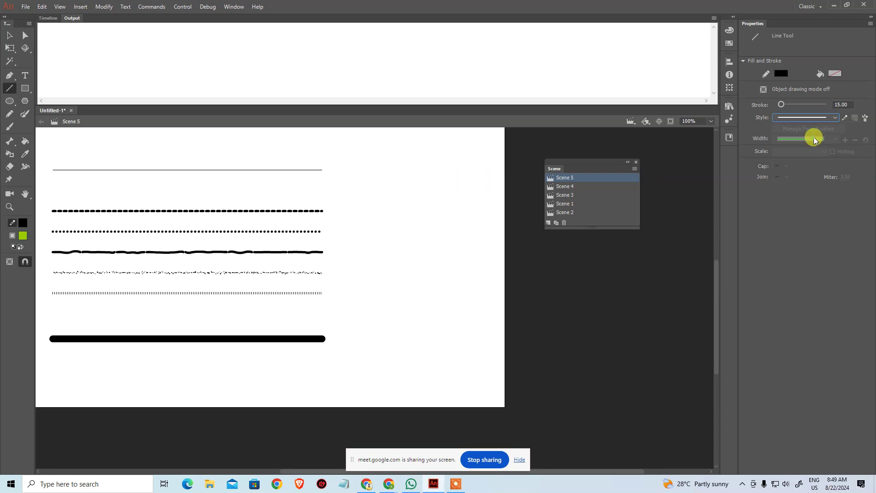
click(847, 105)
drag(786, 105, 782, 104)
mouse_move(373, 188)
mouse_down()
mouse_move(455, 184)
mouse_move(455, 244)
mouse_up()
click(9, 36)
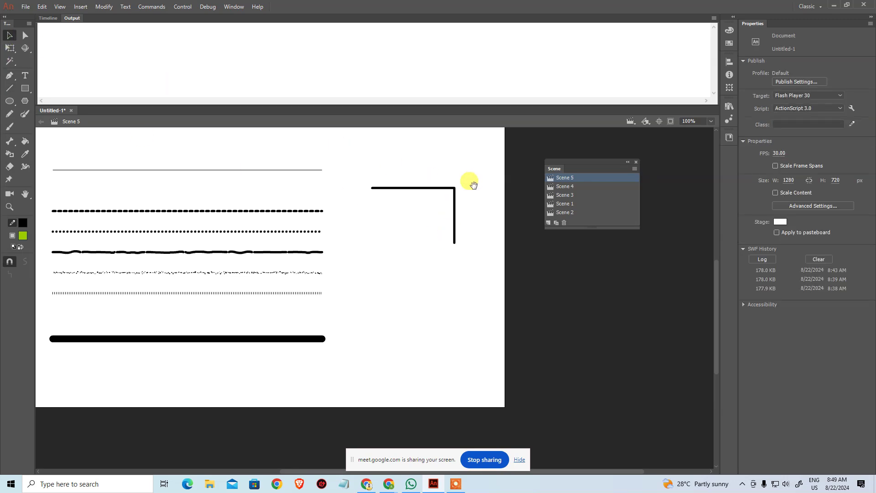
Select both corner lines and try the different join styles on their shared corner at high magnification
key(ctrl+space)
drag(419, 189, 465, 211)
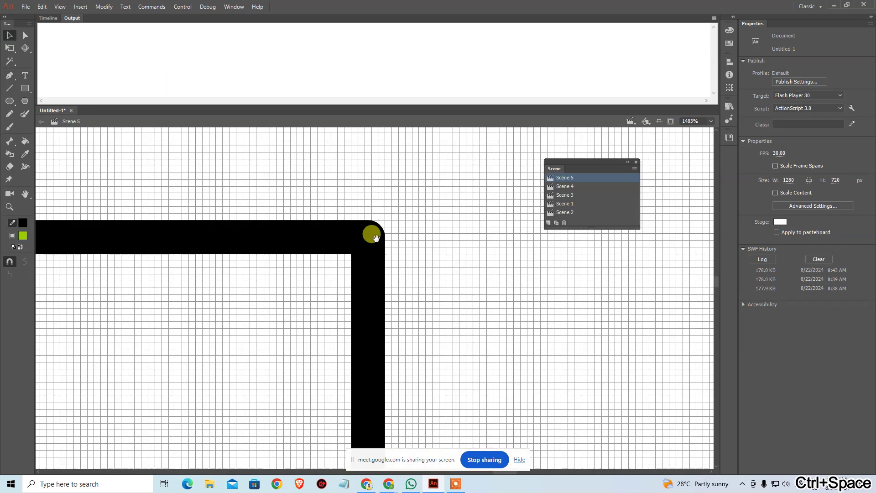
double_click(382, 269)
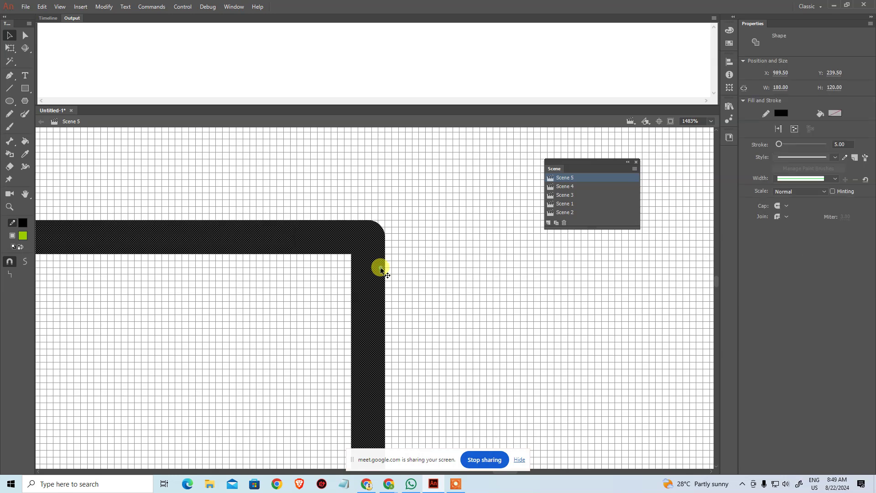
click(787, 217)
click(790, 236)
click(787, 218)
click(789, 236)
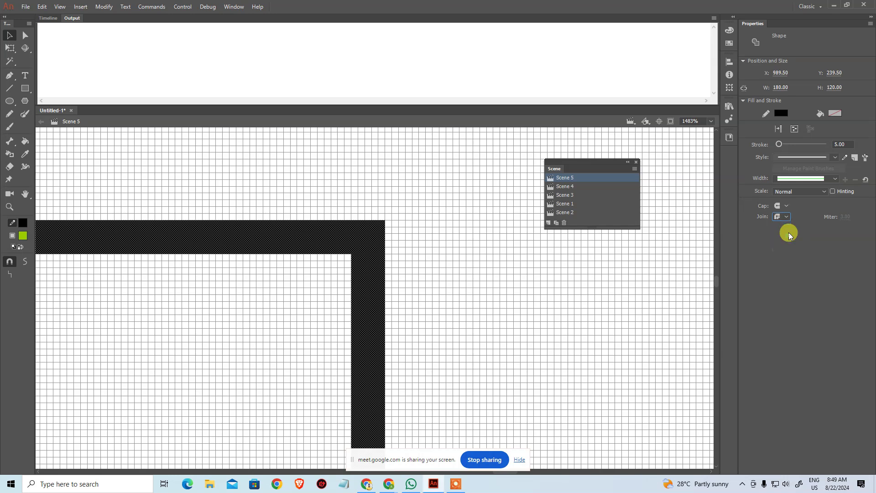
click(787, 217)
click(787, 247)
click(783, 218)
click(791, 237)
Examine the corner lines alongside the stroke samples, checking the vertical line selected and deselected
key(ctrl+minus)
key(ctrl+minus)
key(ctrl+minus)
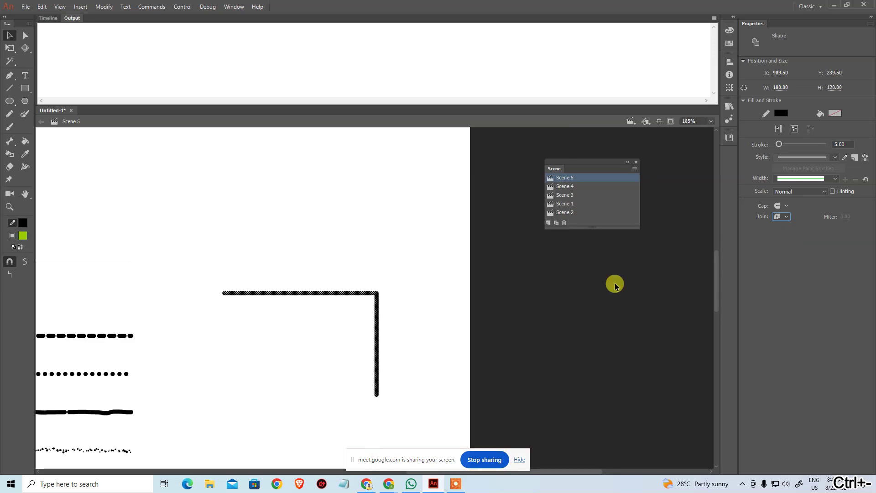
click(392, 303)
scroll(457, 206, down, 3)
scroll(456, 205, left, 2)
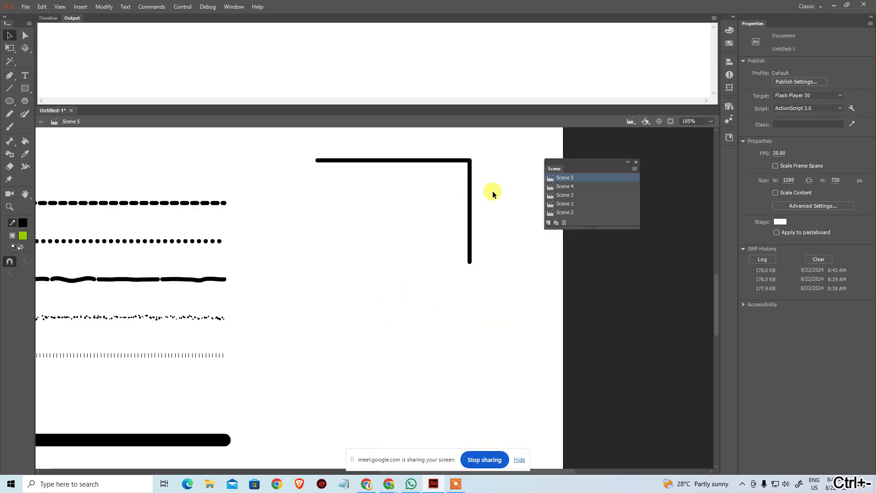
key(ctrl+minus)
click(424, 272)
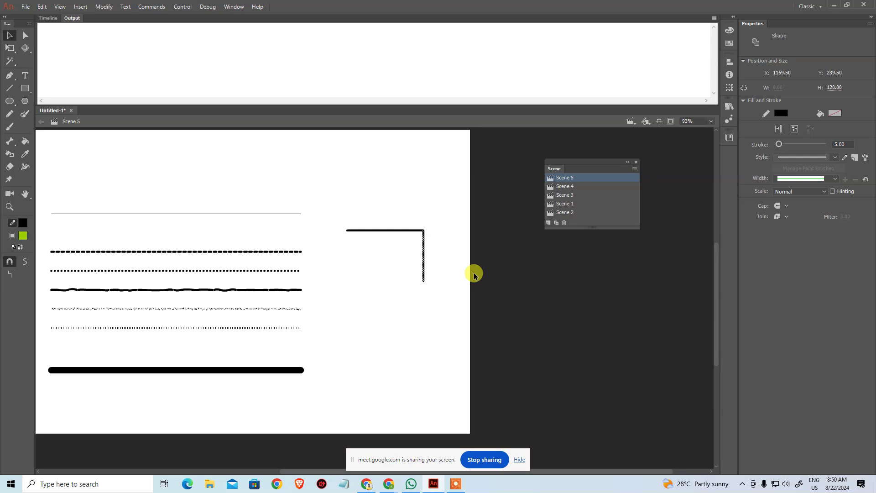
click(437, 307)
mouse_move(362, 313)
mouse_down()
mouse_move(564, 313)
mouse_move(542, 288)
mouse_up()
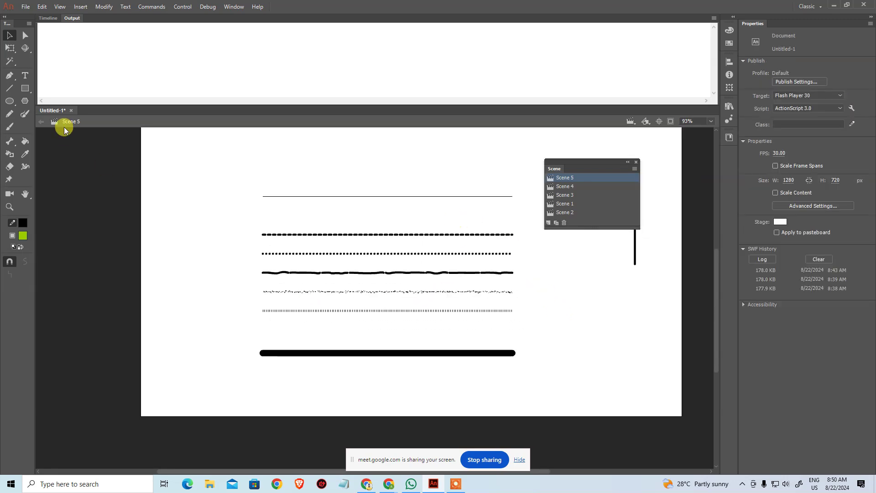
Choose the Rectangle tool, duplicate Scene 5 and rename the copy Scene 6
click(26, 92)
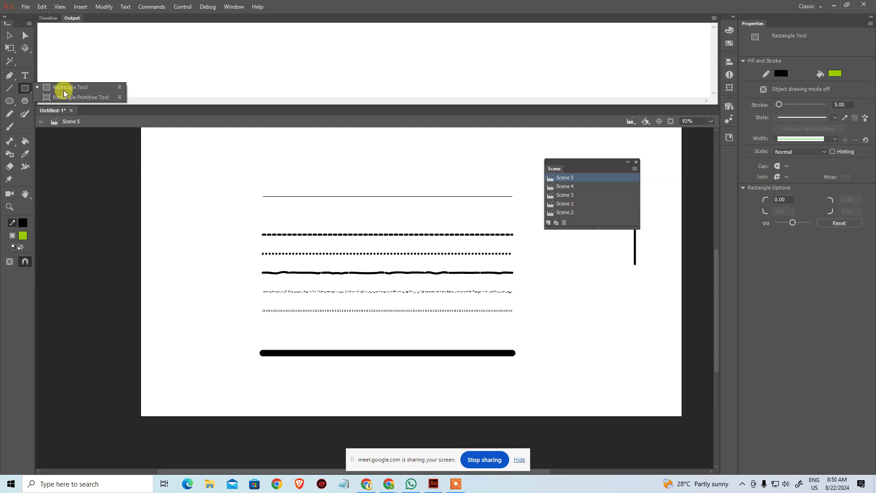
click(196, 205)
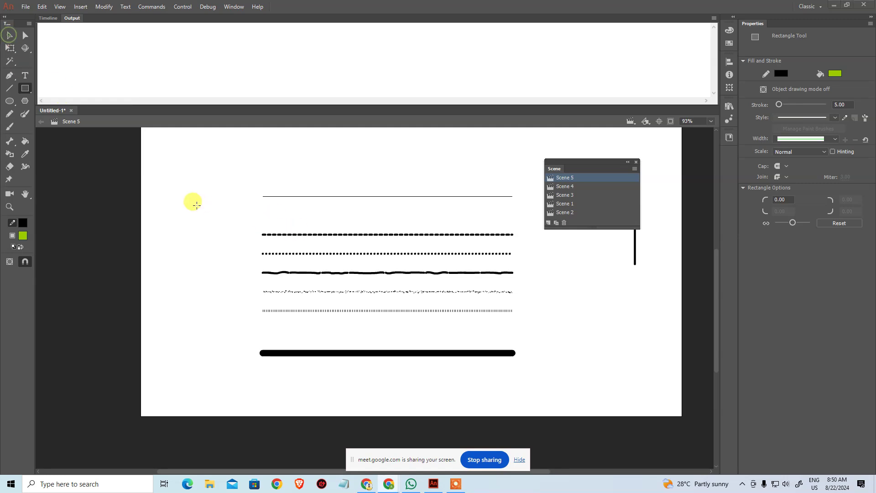
click(556, 222)
click(574, 185)
drag(575, 184, 577, 179)
double_click(576, 179)
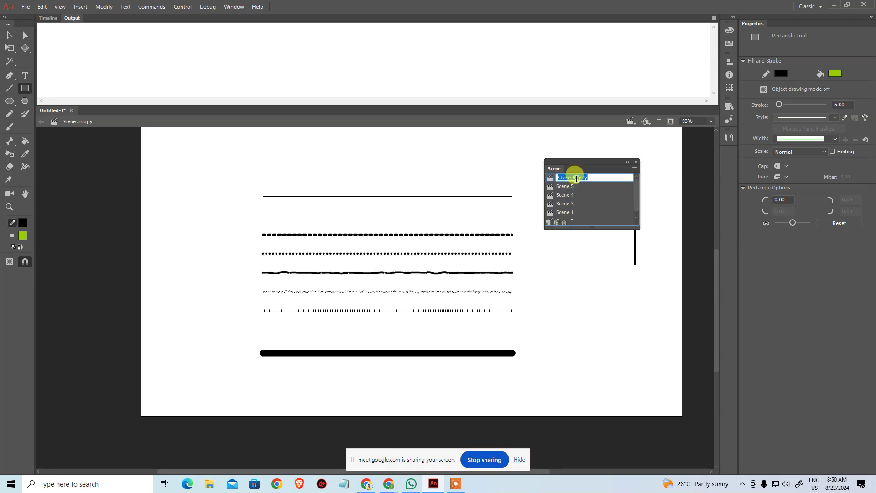
text(6)
key(Return)
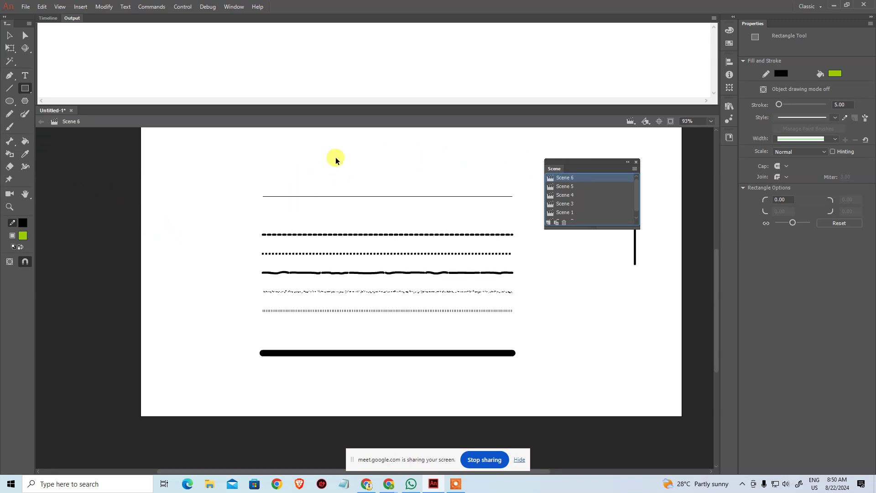
Select and delete all the lines copied into Scene 6
key(v)
drag(232, 154, 703, 413)
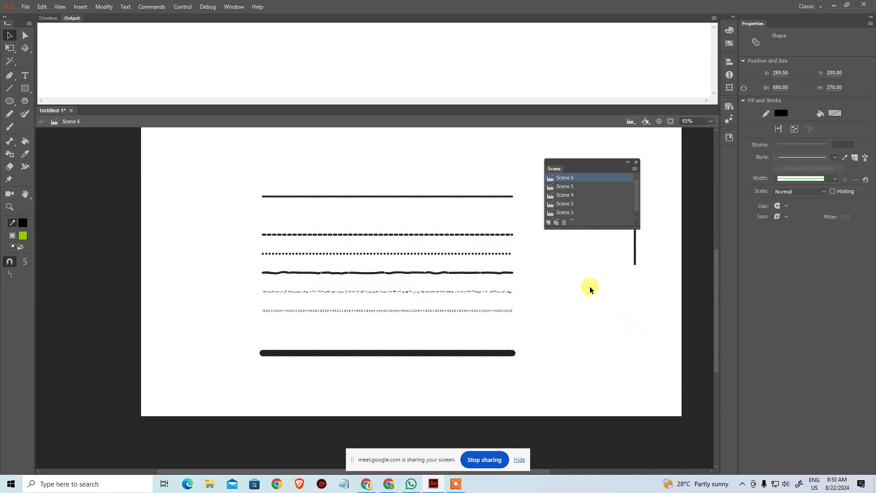
key(Delete)
Draw a green square with a black stroke, about 450 by 450 px, and select its fill and outline
drag(24, 90, 48, 90)
drag(300, 166, 492, 358)
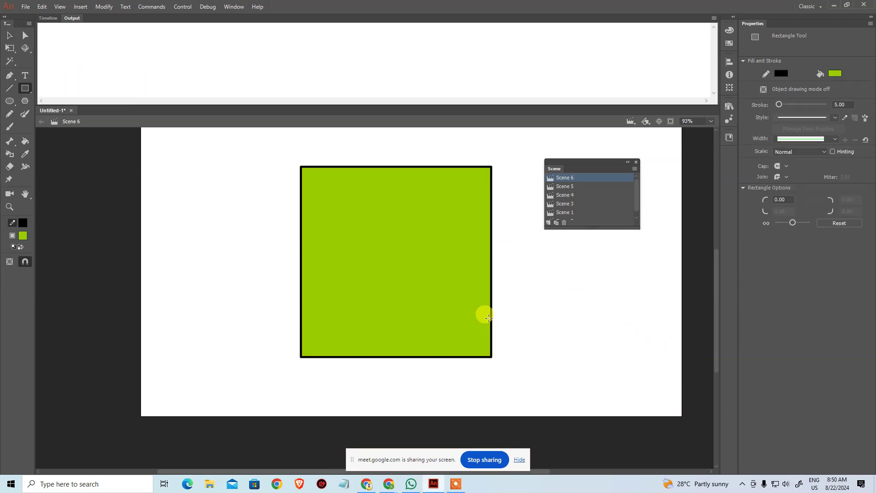
key(v)
double_click(466, 305)
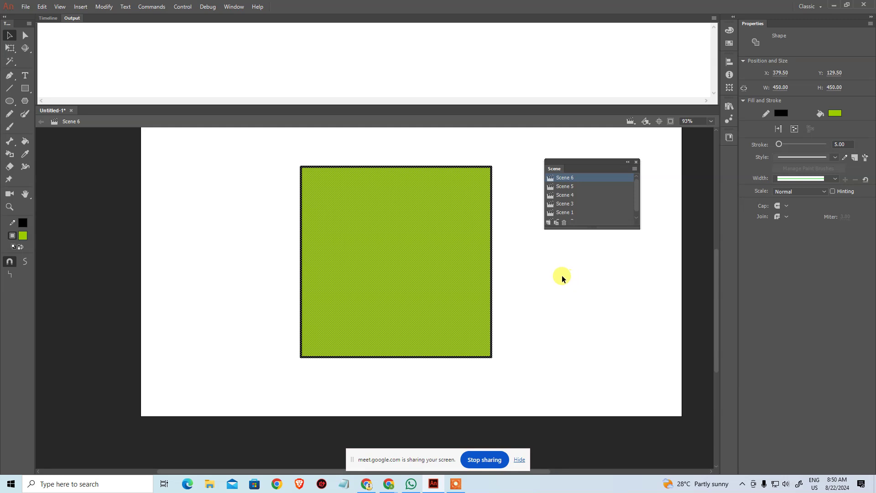
drag(776, 88, 756, 89)
key(ctrl+z)
key(ctrl+z)
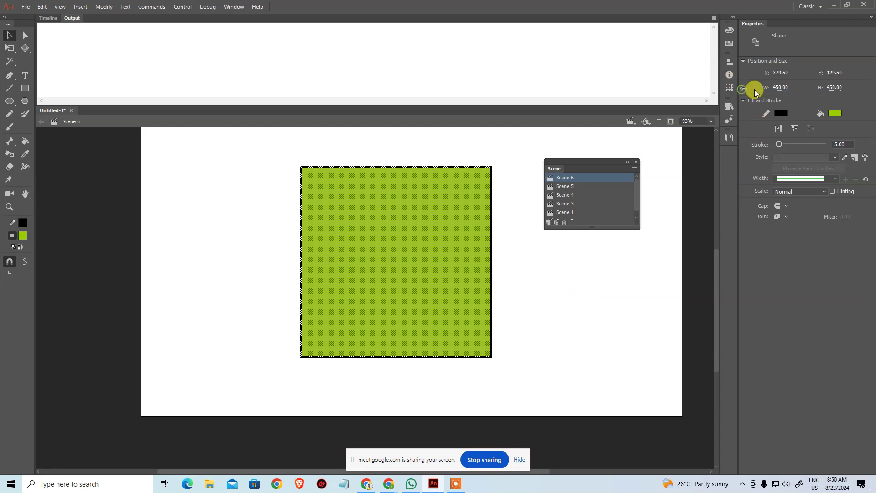
Unlink the green square's proportions and set its width to 500 and its height to 250
click(780, 87)
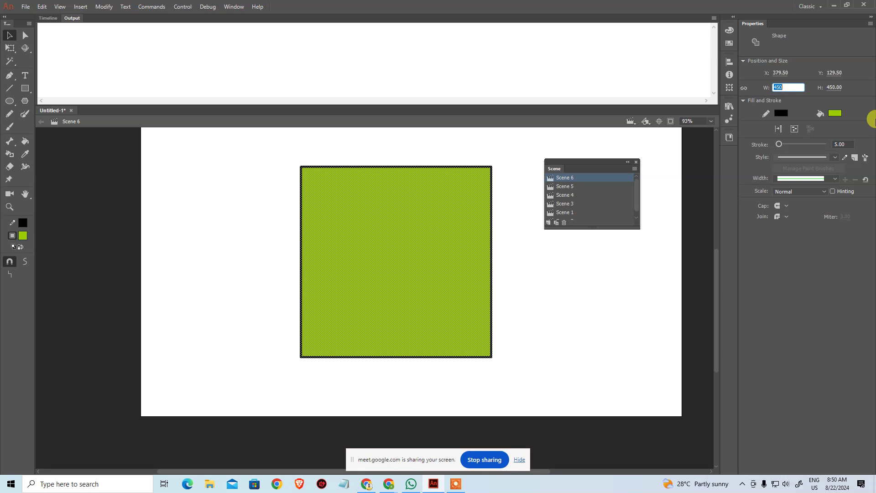
key(Tab)
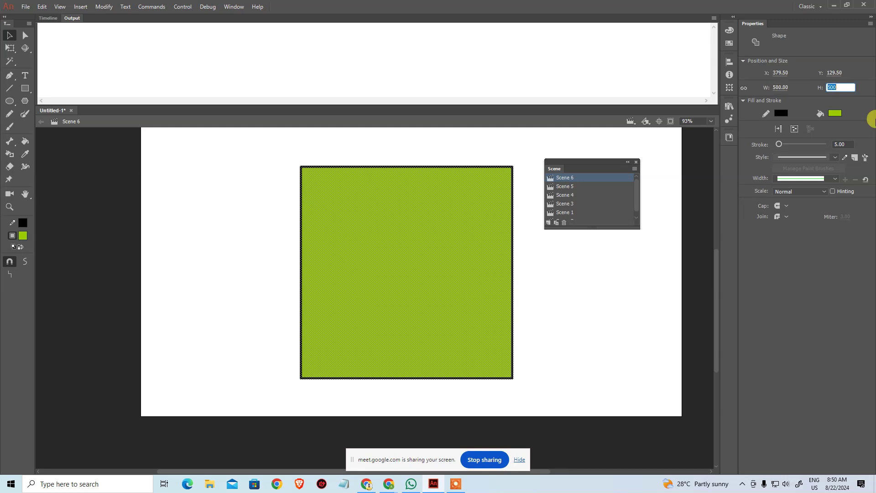
click(745, 87)
click(835, 87)
text(250)
key(Return)
click(564, 317)
Select the rectangle's fill and outline together and move it to the stage's upper-left corner
click(339, 212)
click(165, 206)
double_click(316, 197)
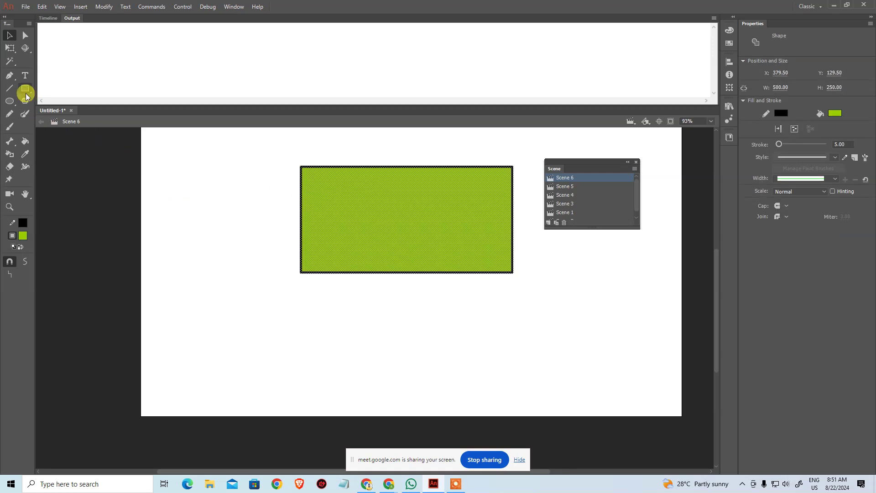
drag(422, 213, 266, 179)
click(354, 303)
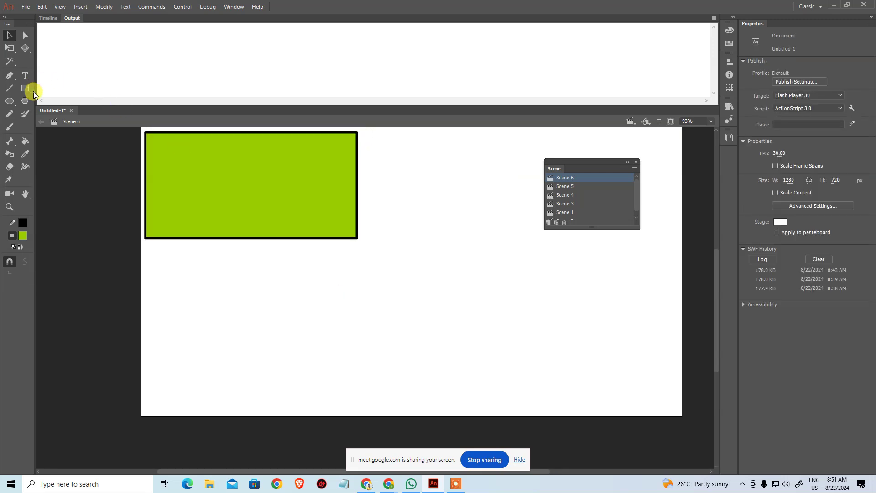
Draw a 350 by 350 px square with the Rectangle Primitive tool, below and to the right of the rectangle
drag(34, 95, 59, 97)
drag(415, 209, 563, 356)
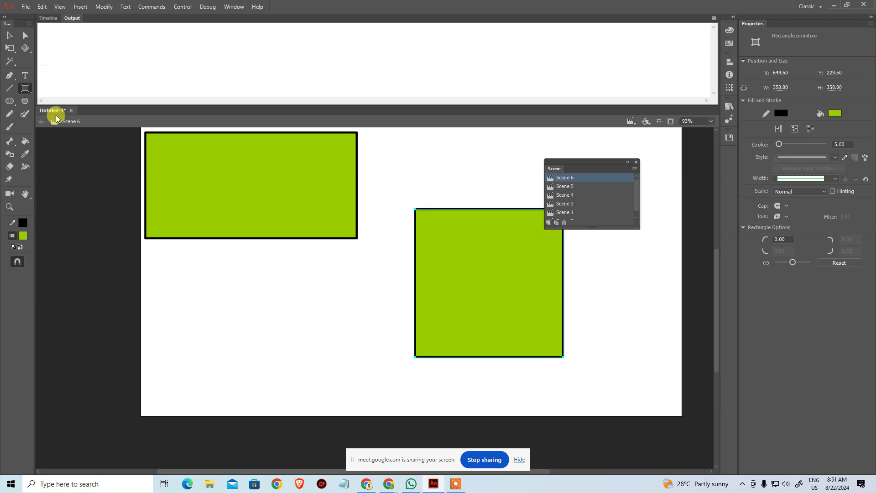
click(10, 35)
Select the plain rectangle and the primitive square in turn to compare how each is selected and which properties it offers
click(247, 179)
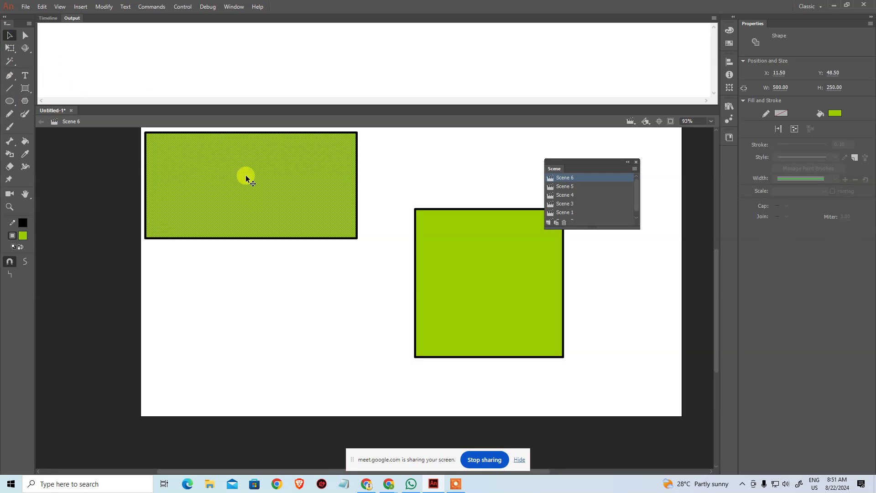
click(502, 248)
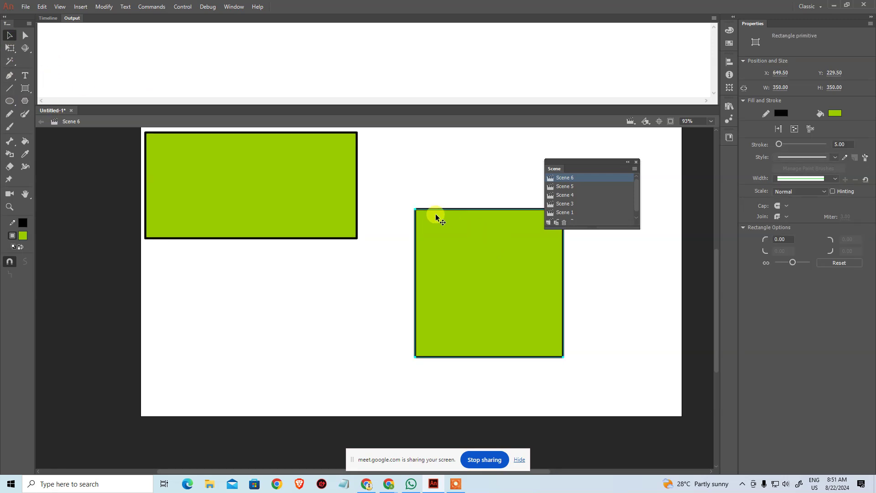
drag(475, 237, 378, 241)
click(180, 182)
click(434, 250)
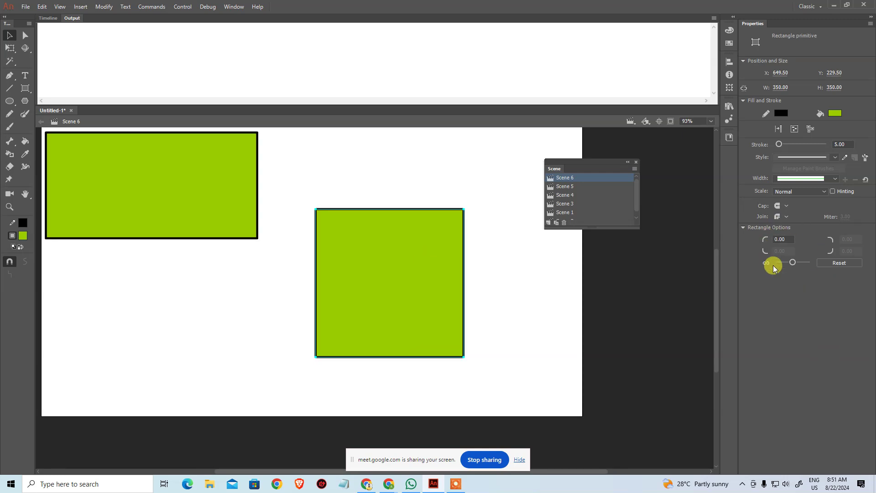
Try rounding the primitive square's corners by pulling its upper-right corner point, undoing each attempt
drag(463, 210, 464, 226)
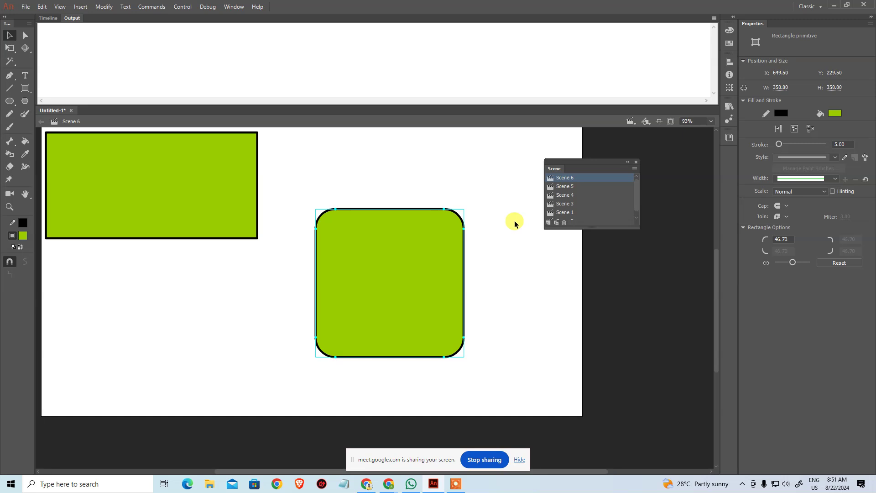
key(ctrl+z)
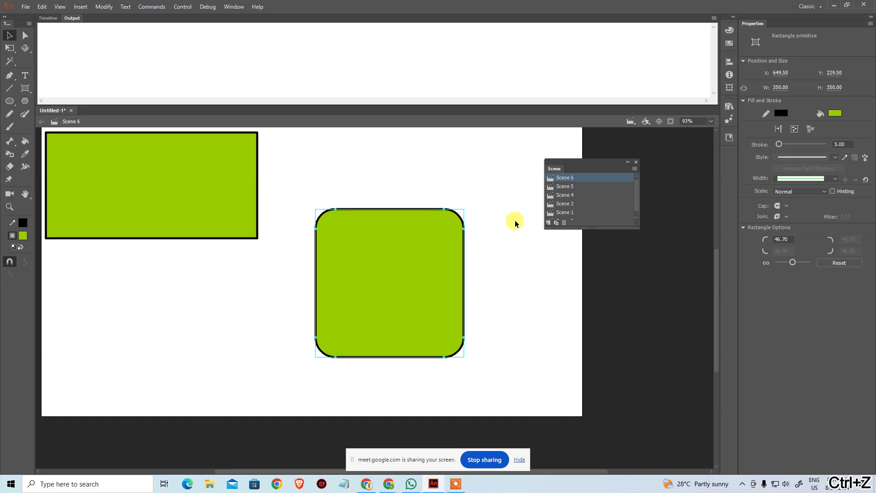
drag(465, 211, 464, 214)
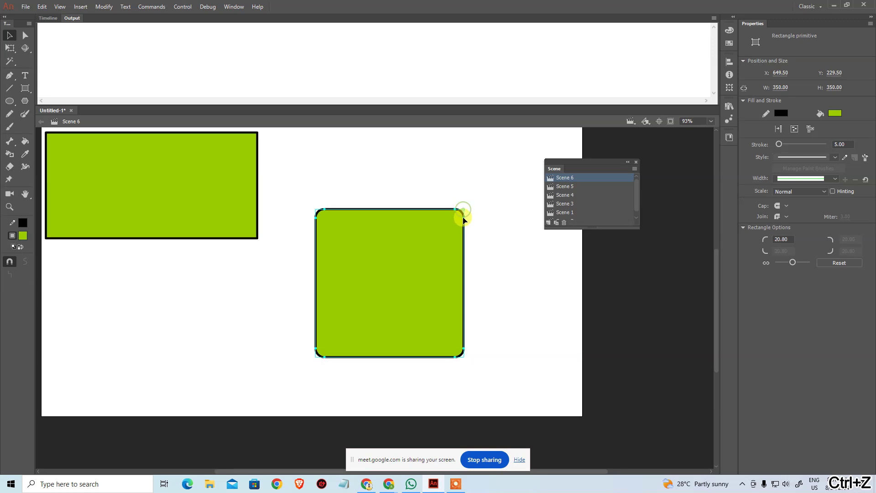
key(ctrl+z)
drag(465, 212, 461, 223)
key(ctrl+z)
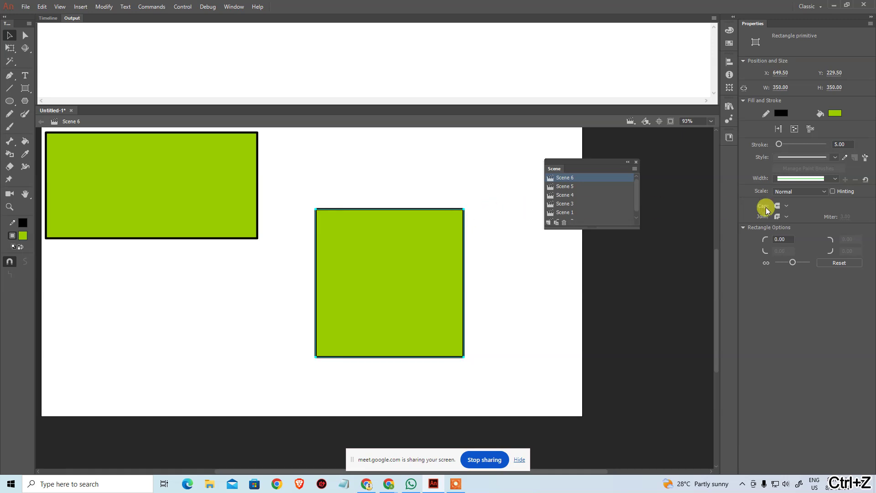
Unlink the primitive square's corner radii and set them to 50 upper left, 10 upper right, 20 lower left and 30 lower right
click(766, 264)
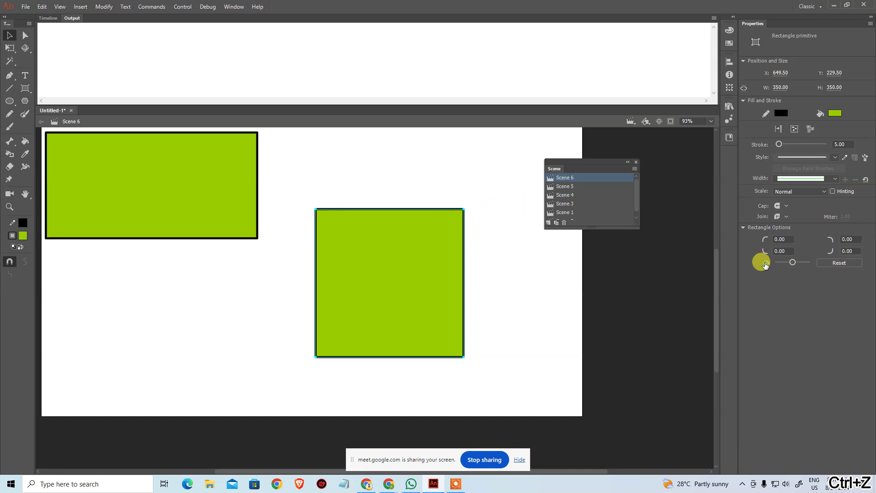
click(779, 239)
text(50)
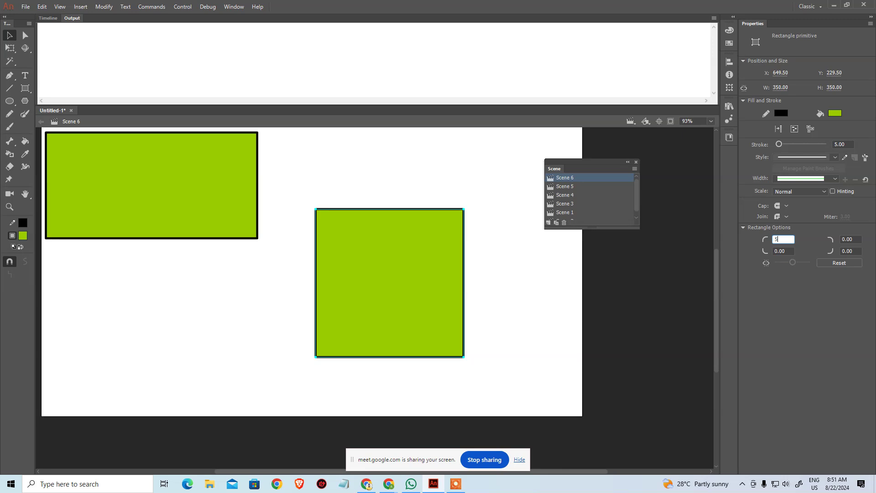
key(Tab)
text(10)
key(Tab)
text(20)
key(Tab)
text(30)
key(Tab)
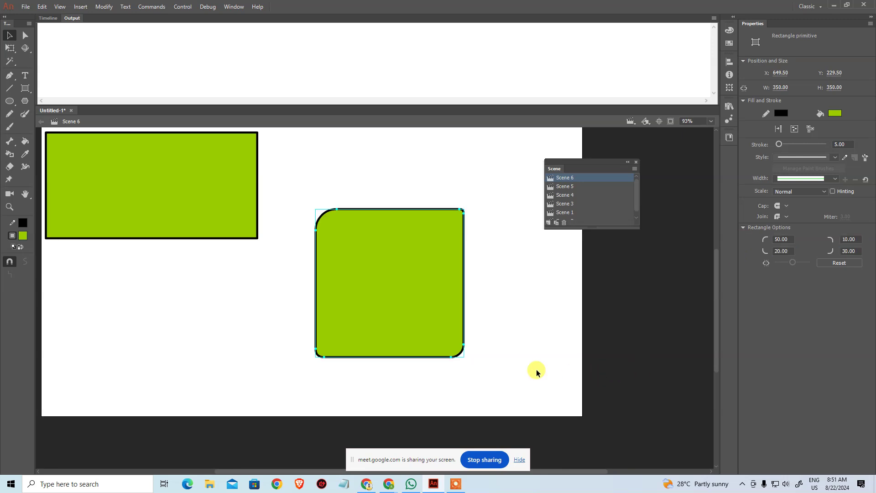
click(505, 367)
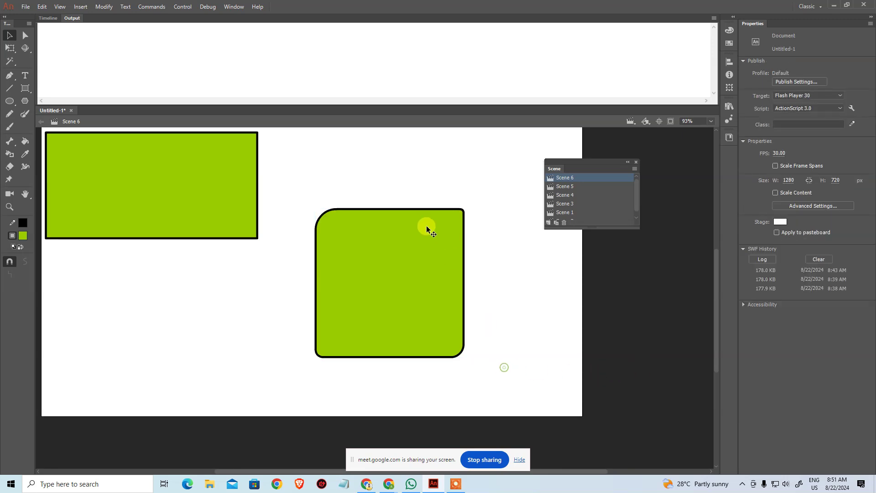
Set all four corner radii of the primitive square to 0 and deselect it
click(395, 232)
click(792, 238)
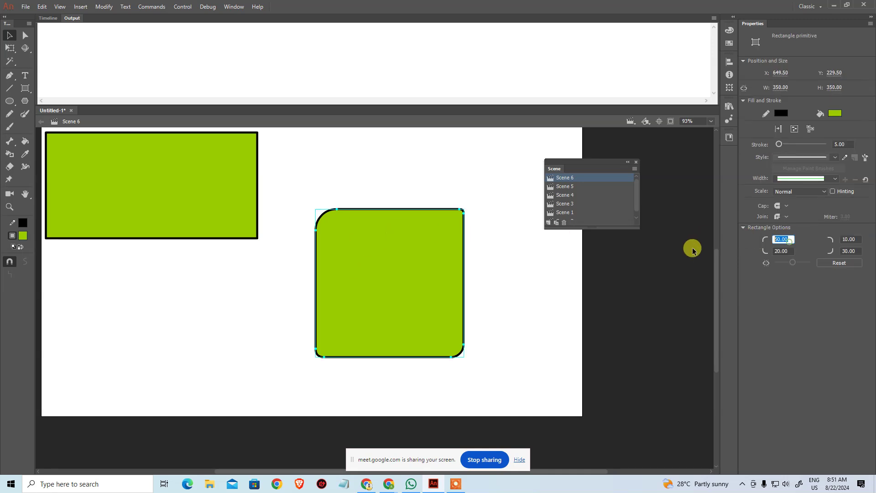
text(0)
key(Tab)
text(0)
key(Tab)
text(0)
key(Tab)
text(0)
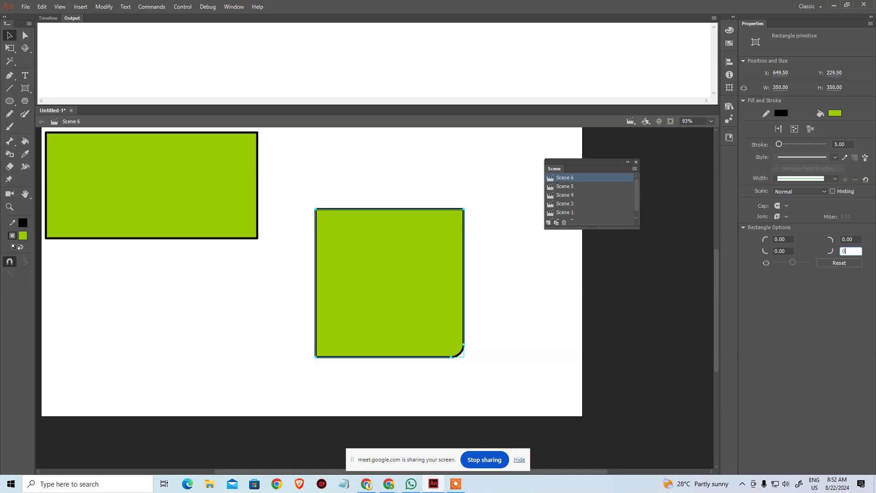
key(Return)
click(678, 303)
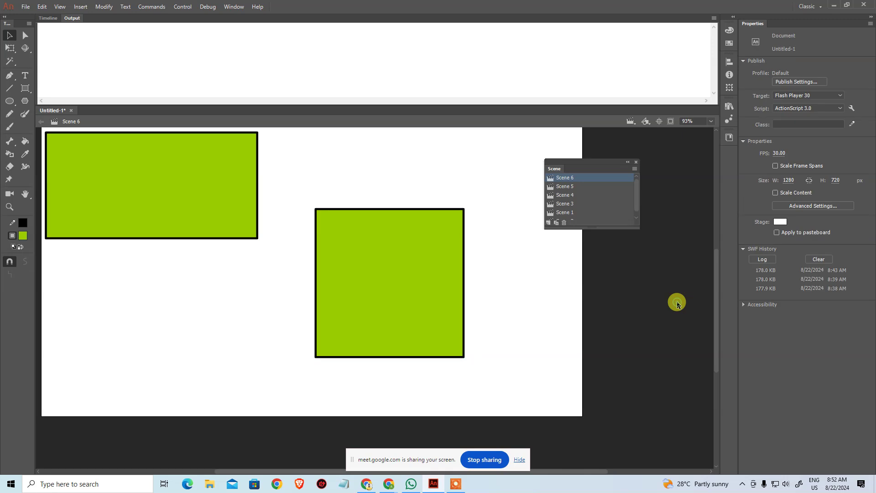
Move the primitive square to the stage's upper-right area, with its top edge level with the rectangle's
scroll(609, 292, up, 3)
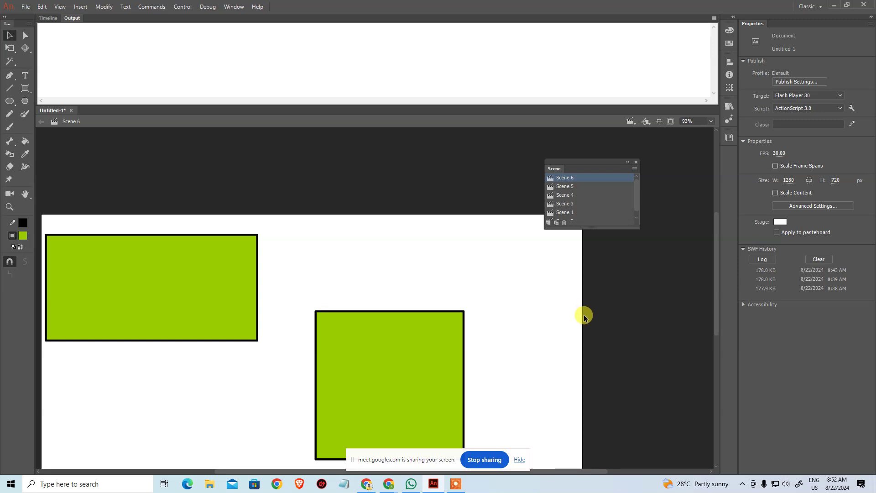
drag(540, 321, 536, 239)
key(ctrl+minus)
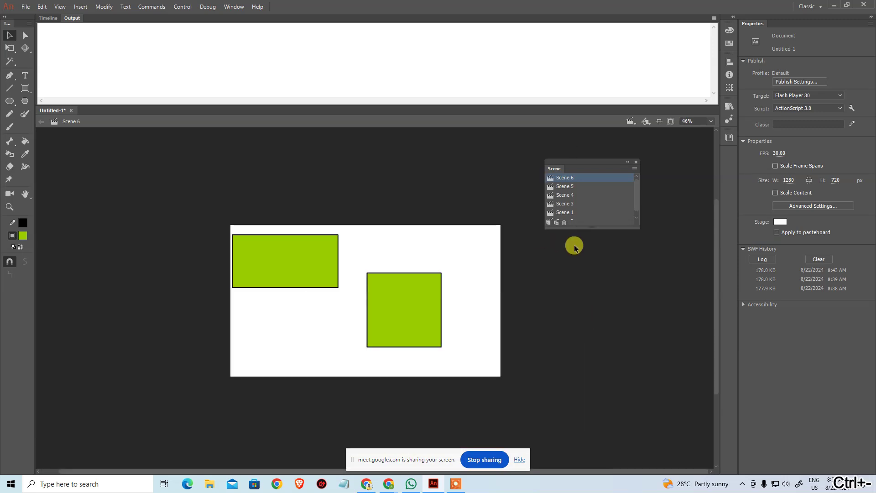
drag(411, 286, 461, 248)
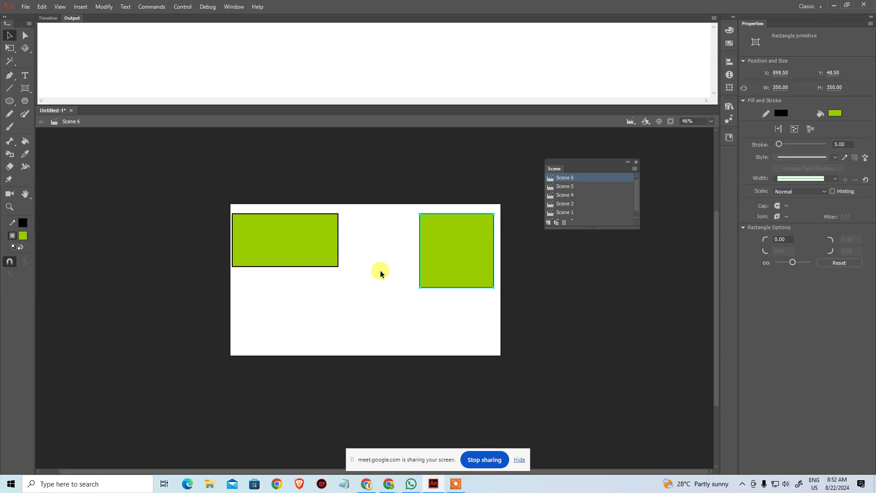
click(371, 276)
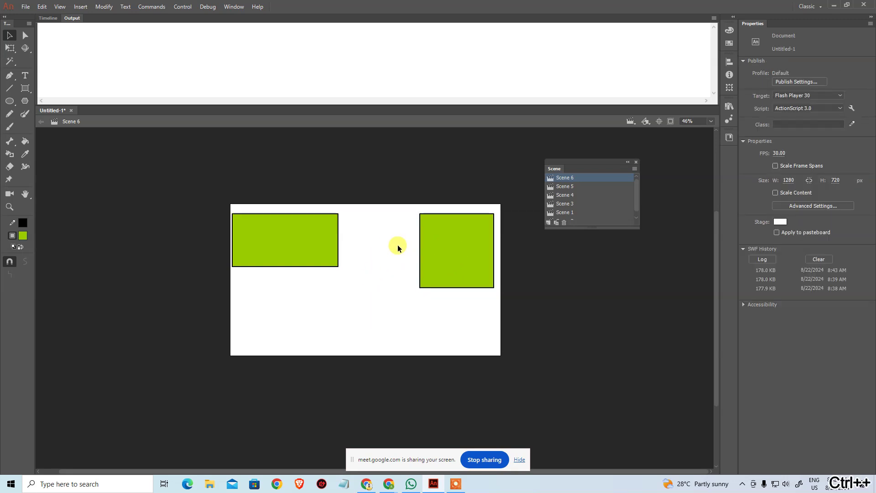
Move the floating Scene panel off the stage so that it no longer covers the primitive square
key(ctrl+equal)
drag(398, 241, 353, 254)
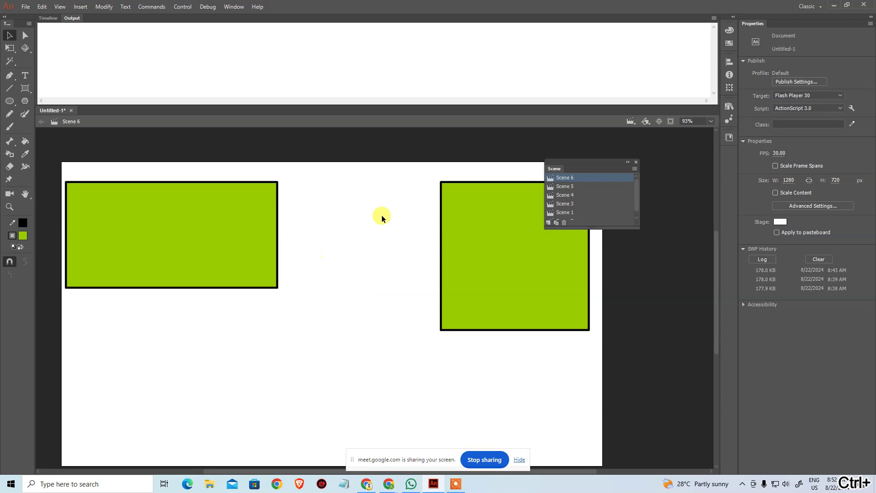
drag(608, 166, 612, 166)
drag(656, 157, 660, 155)
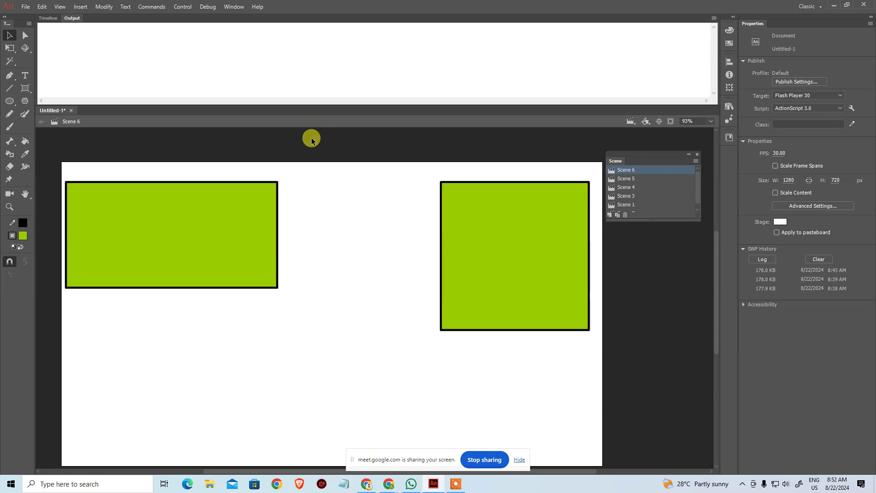
Try drawing a third rectangle with the plain Rectangle tool below the other two shapes, and undo it
click(22, 92)
drag(205, 297, 365, 417)
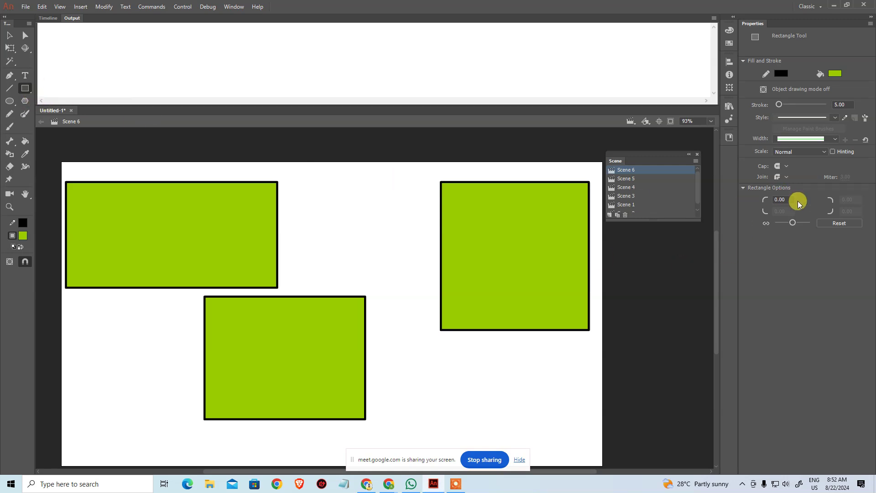
key(ctrl+z)
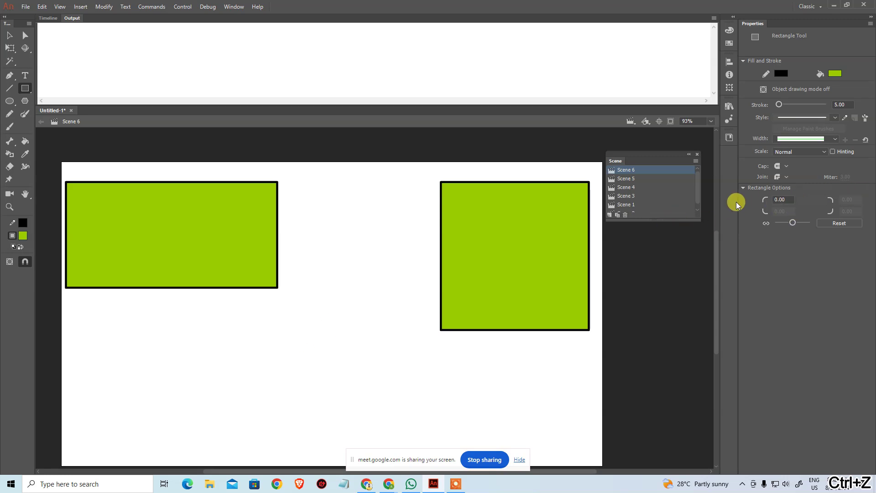
Select the plain rectangle's fill and outline to check whether its properties include corner options, and deselect it
key(v)
double_click(191, 247)
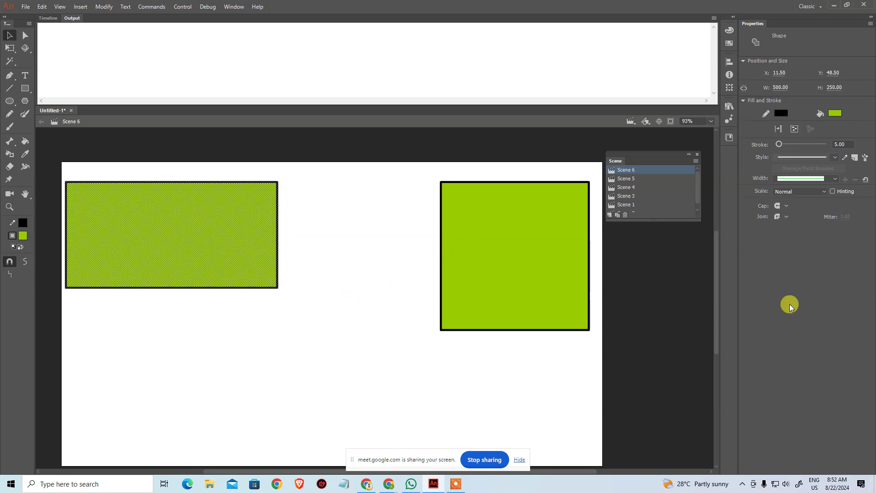
click(305, 346)
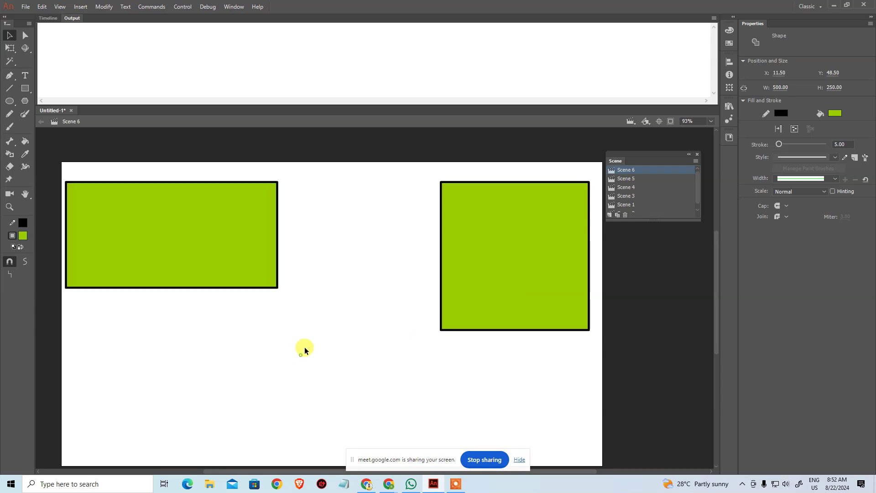
Set the Rectangle tool's corner radius to 15 and draw a rounded square about 310 by 310 px at the stage's lower middle
click(25, 88)
click(781, 200)
text(15)
key(Return)
drag(247, 330, 374, 457)
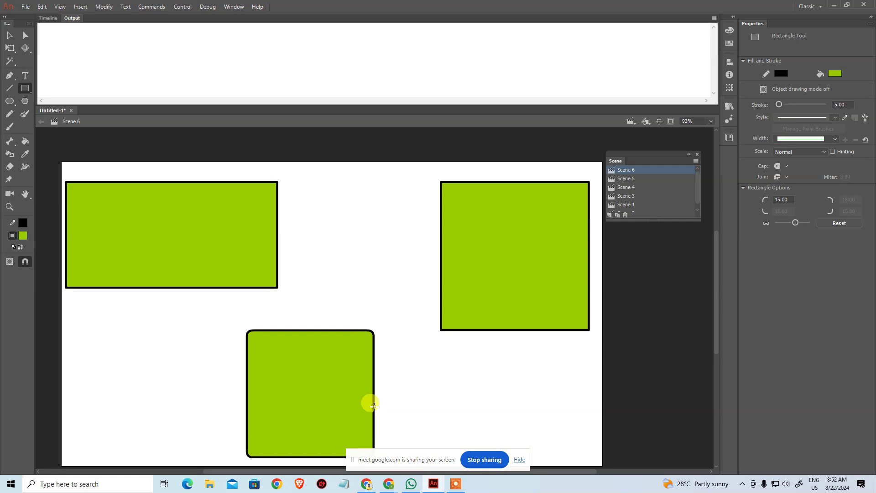
click(9, 35)
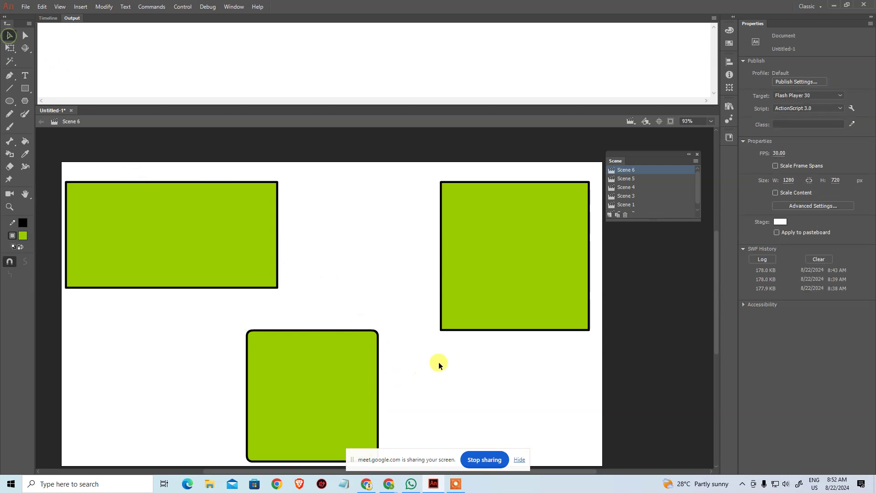
Try enlarging the rounded square to about 662 by 504 px with Free Transform, and undo the scaling
scroll(425, 319, down, 2)
click(348, 315)
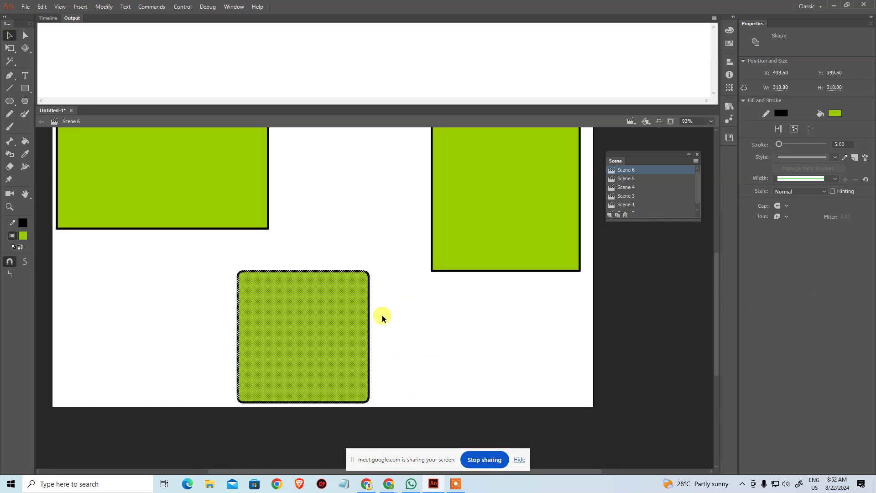
key(q)
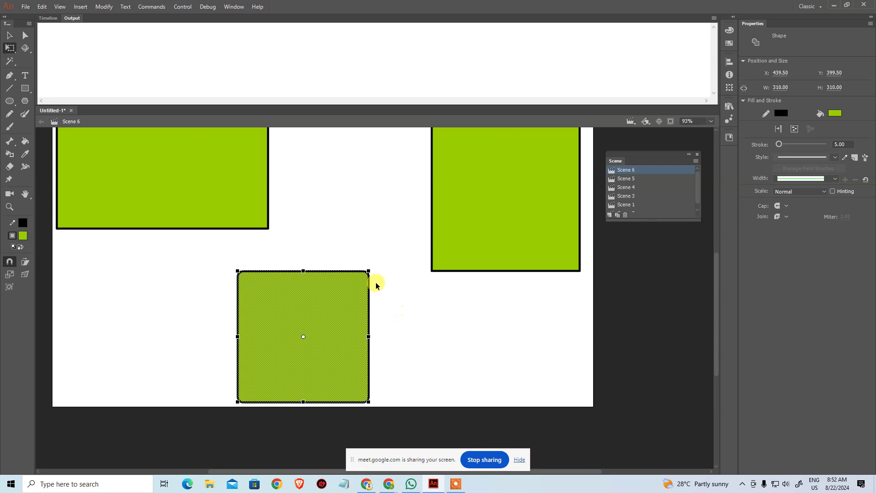
drag(369, 271, 520, 188)
key(ctrl+z)
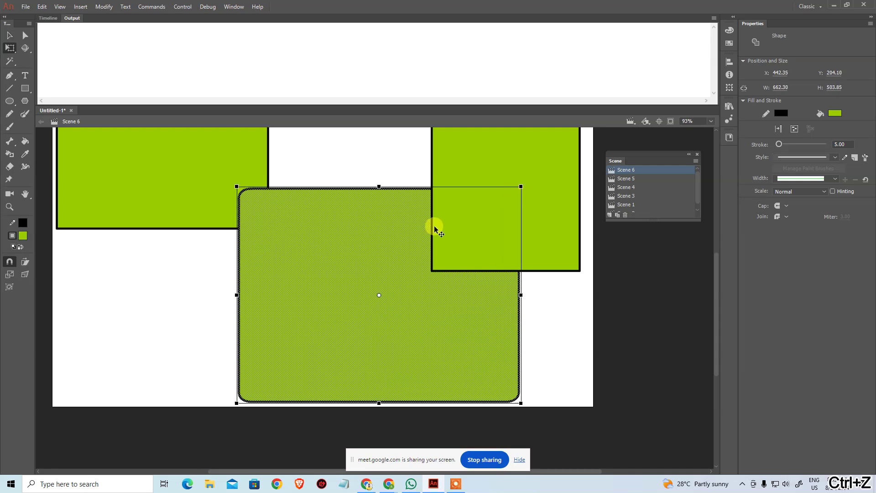
Try enlarging the rounded square to about 544 by 544 px, undo it, and shrink the square to about 121 by 121 px
drag(368, 269, 467, 155)
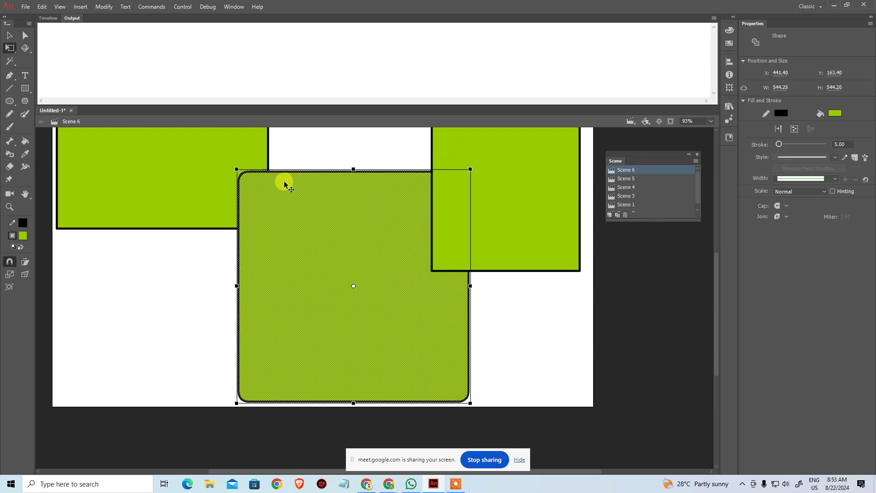
key(ctrl+z)
drag(368, 271, 309, 360)
click(309, 361)
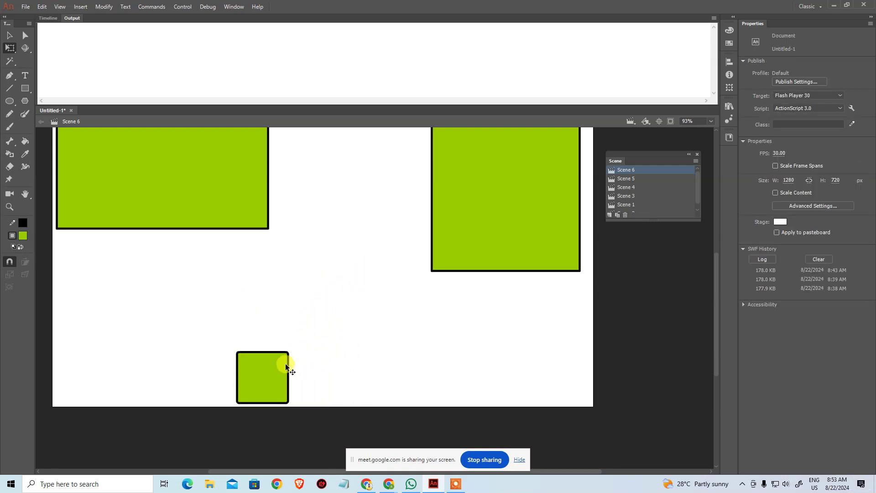
Select the square rectangle primitive near the stage's upper right to check its corner radius options, and deselect it
drag(404, 283, 303, 383)
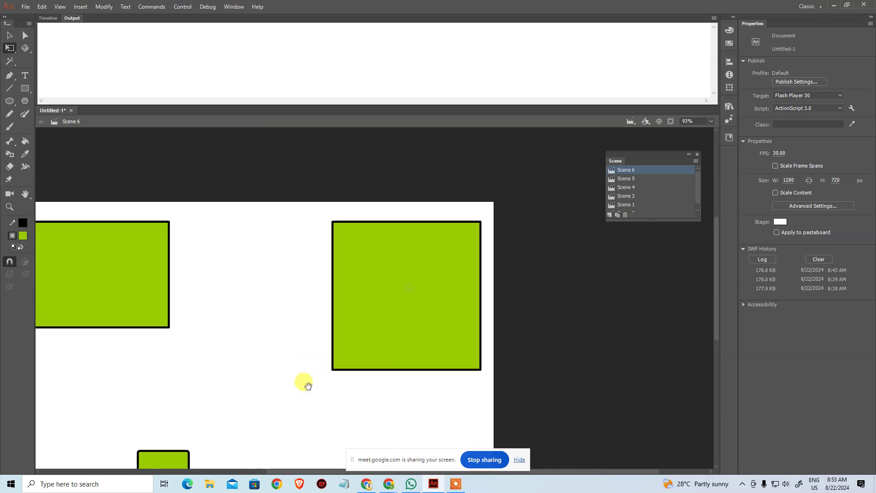
click(378, 321)
click(784, 240)
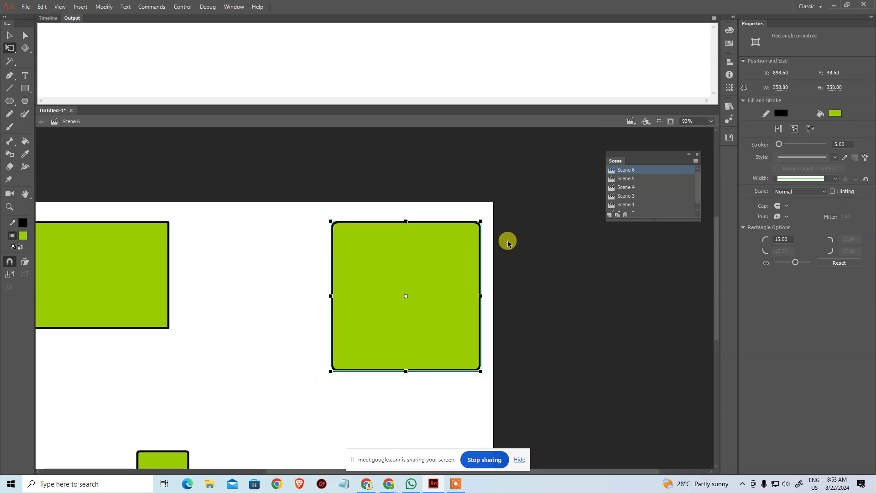
click(541, 320)
Try shrinking the rectangle primitive about its centre twice with Free Transform, and undo each scaling
click(420, 285)
drag(482, 221, 425, 316)
key(ctrl+z)
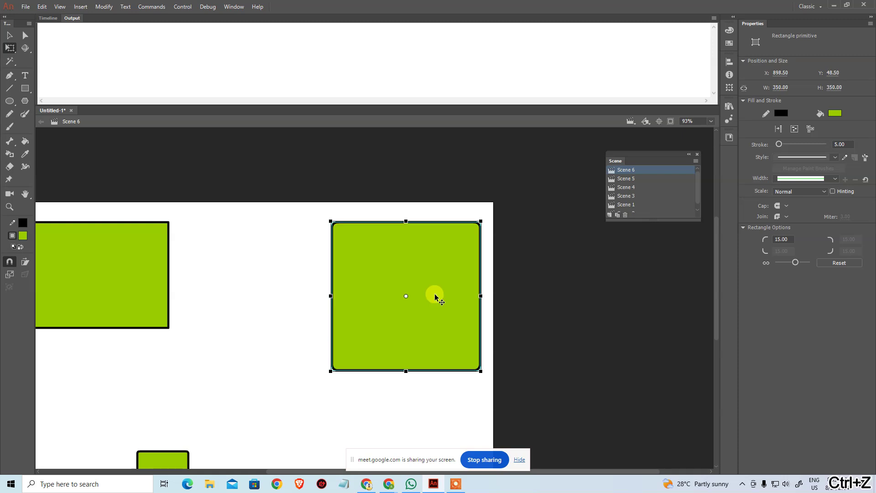
drag(470, 229, 428, 278)
click(446, 301)
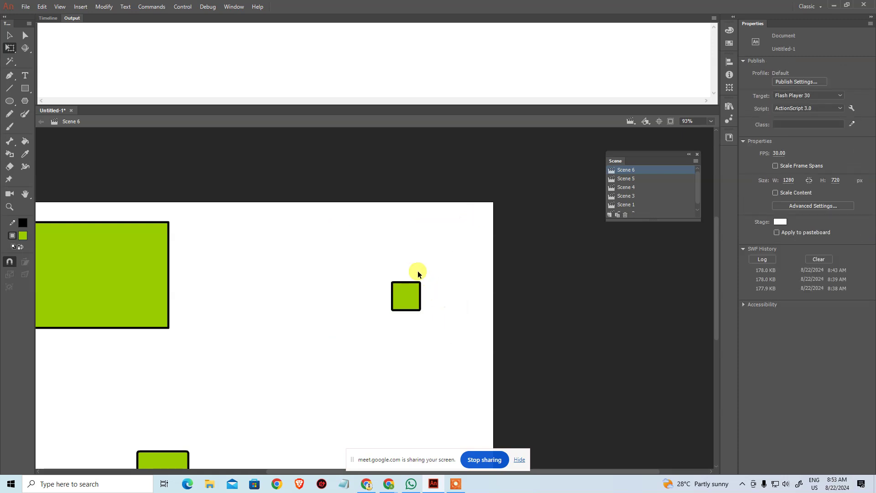
click(413, 300)
key(ctrl+z)
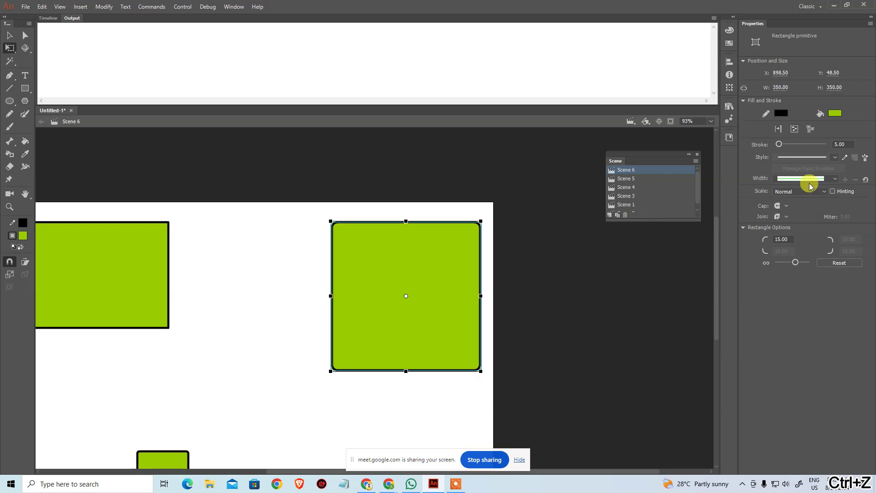
Set the rectangle primitive's outline to the hairline style with a 0.10 stroke, and deselect it
drag(249, 412, 247, 392)
click(820, 158)
click(816, 172)
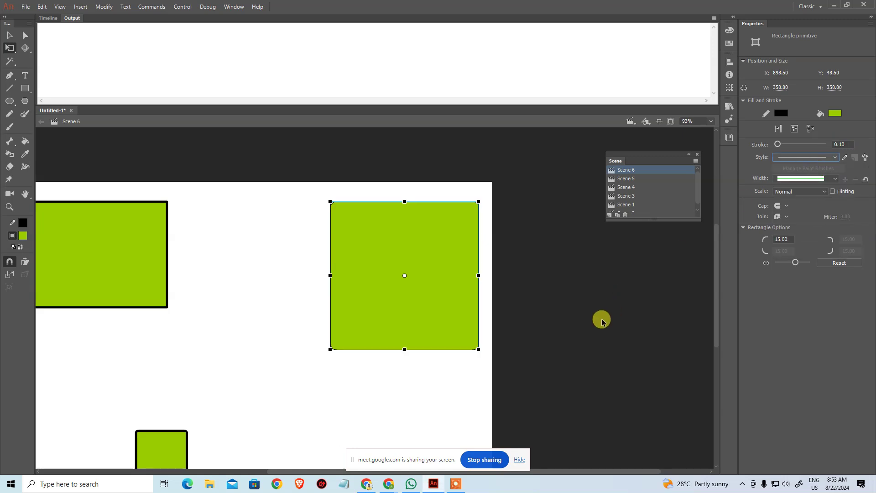
click(603, 318)
Shrink the rectangle primitive about its centre to about 107 by 107 px with Free Transform, and deselect it
click(384, 293)
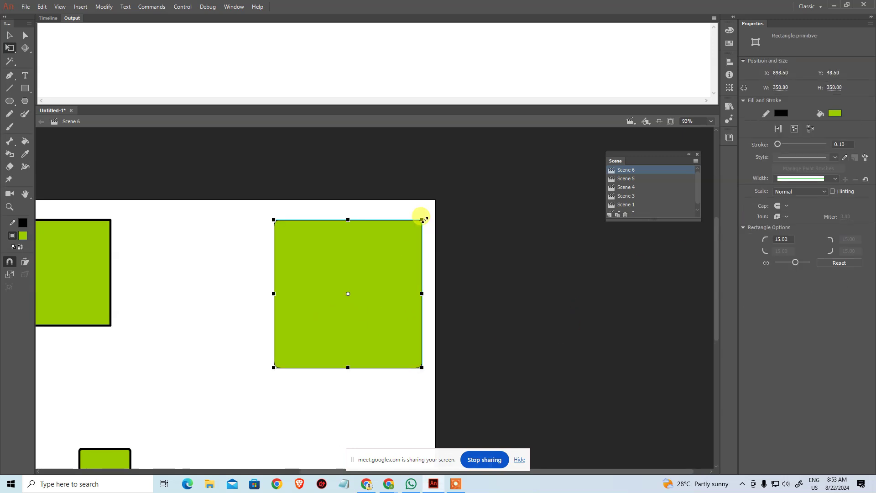
drag(424, 218, 388, 272)
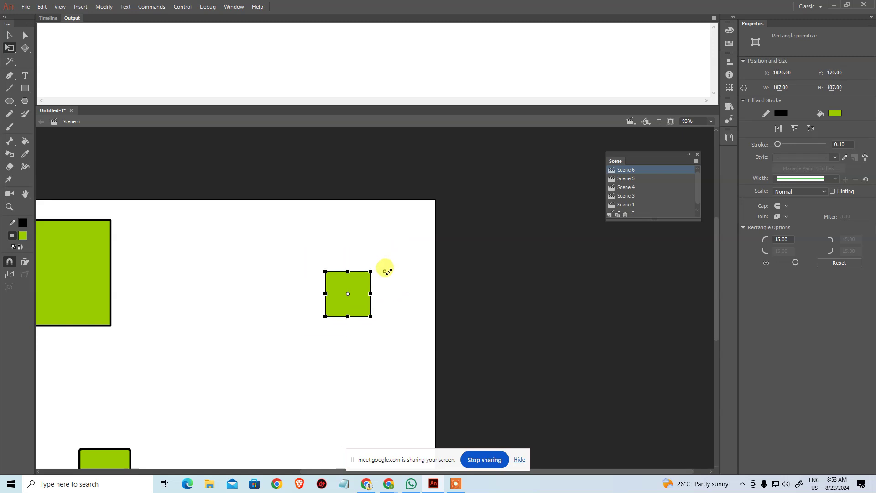
click(407, 279)
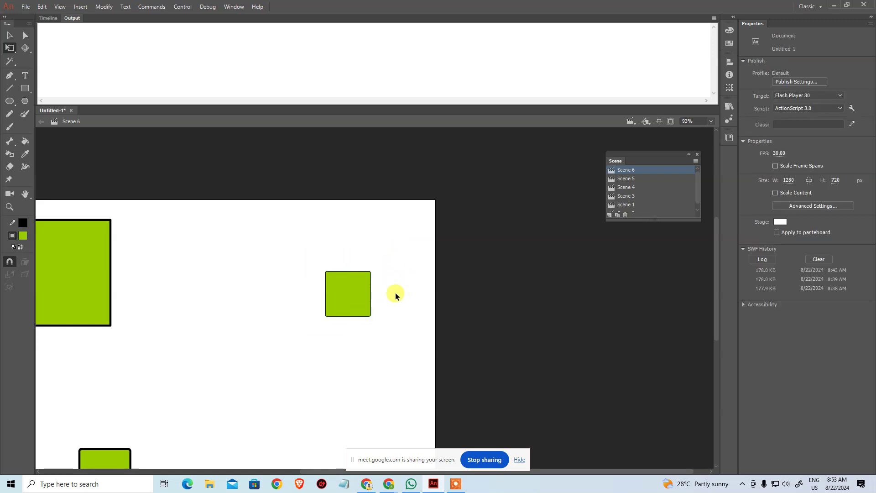
Try enlarging the small rectangle primitive until it extends past the stage's upper-right corner, and undo the enlargement
click(368, 301)
drag(370, 271, 510, 211)
click(511, 211)
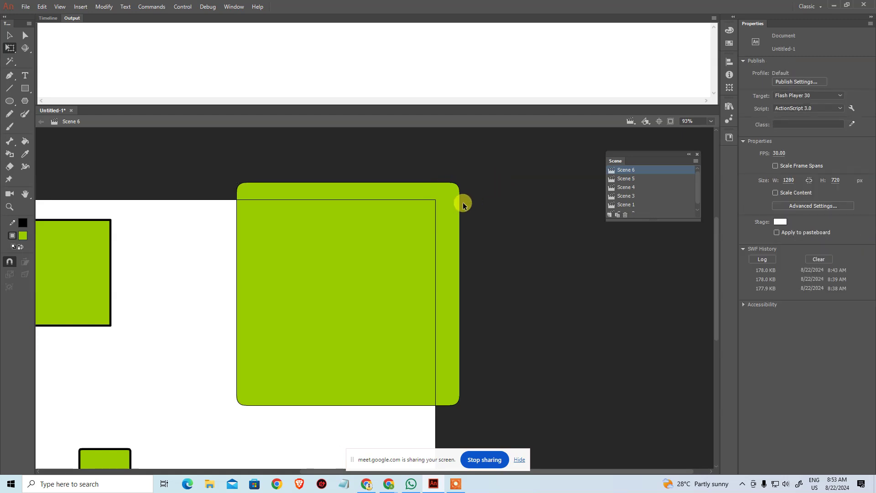
key(ctrl+z)
key(ctrl+z)
key(ctrl+z)
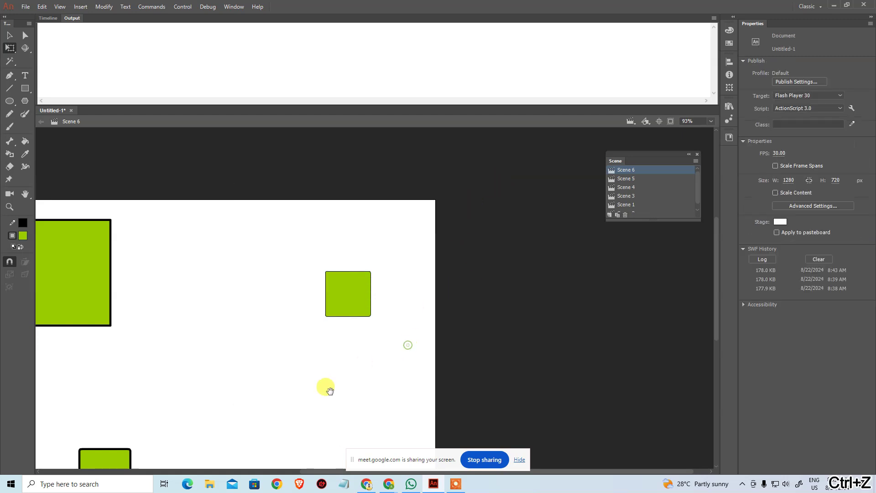
Enlarge the small rounded square at the stage's lower middle about its centre to about 387 by 387 px, and deselect it
drag(335, 387, 442, 286)
drag(199, 294, 306, 402)
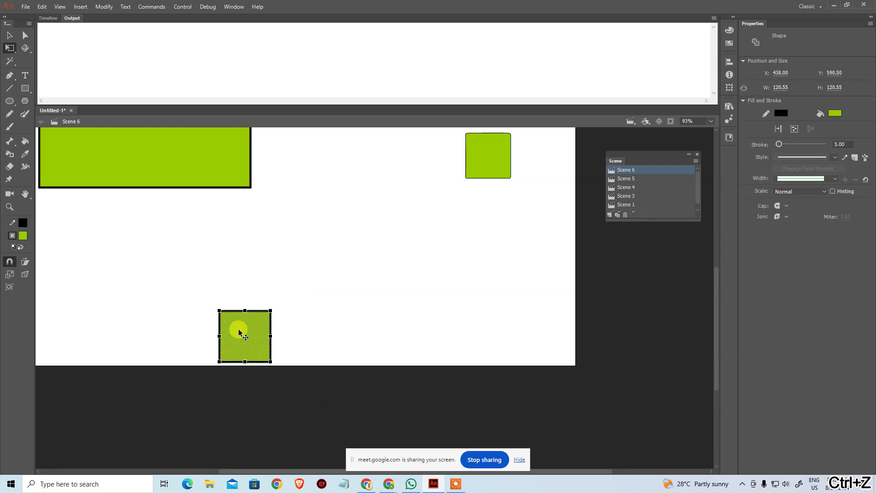
drag(272, 311, 369, 248)
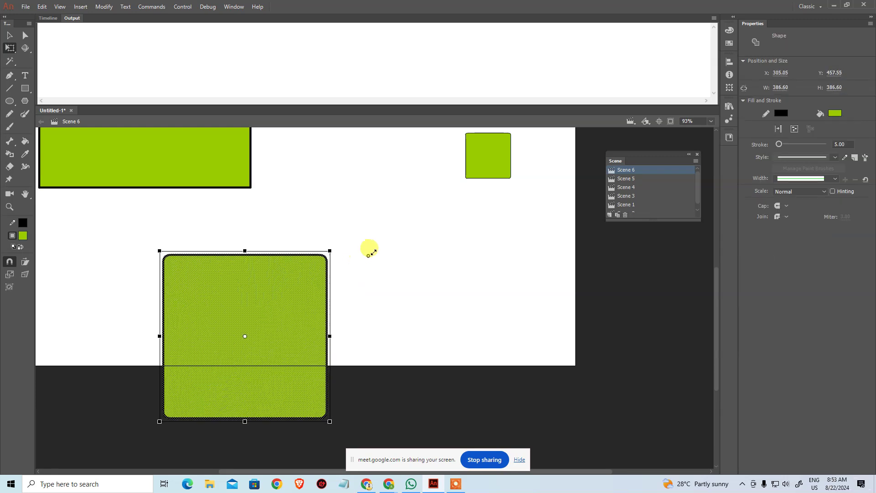
click(388, 279)
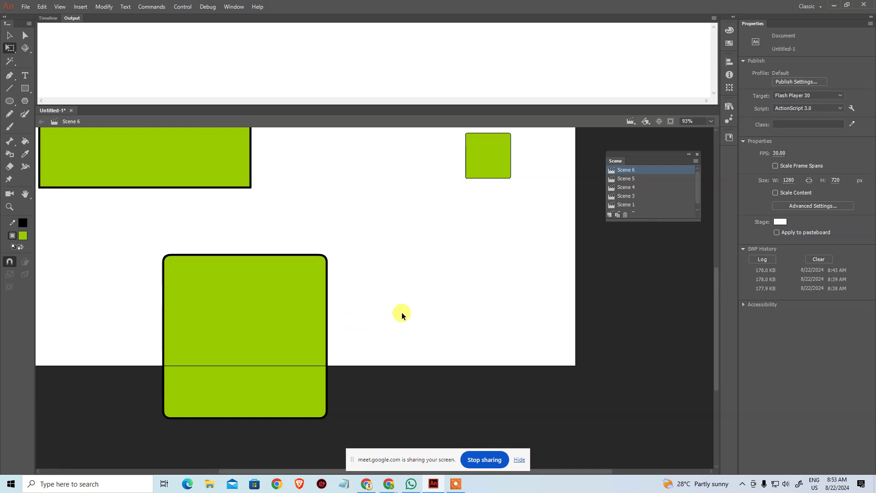
Delete the rectangle primitive, the plain rectangle and the rounded square to clear the stage
key(ctrl+minus)
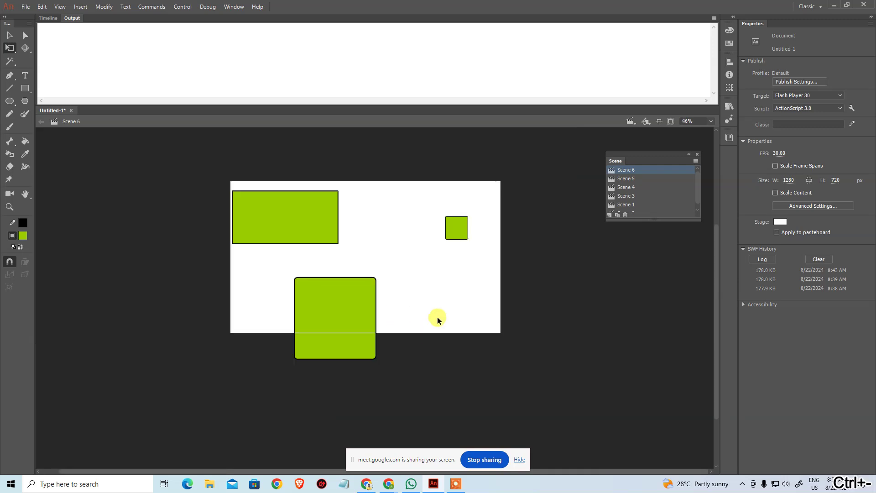
click(450, 233)
key(Delete)
click(309, 206)
key(Delete)
click(343, 318)
key(Delete)
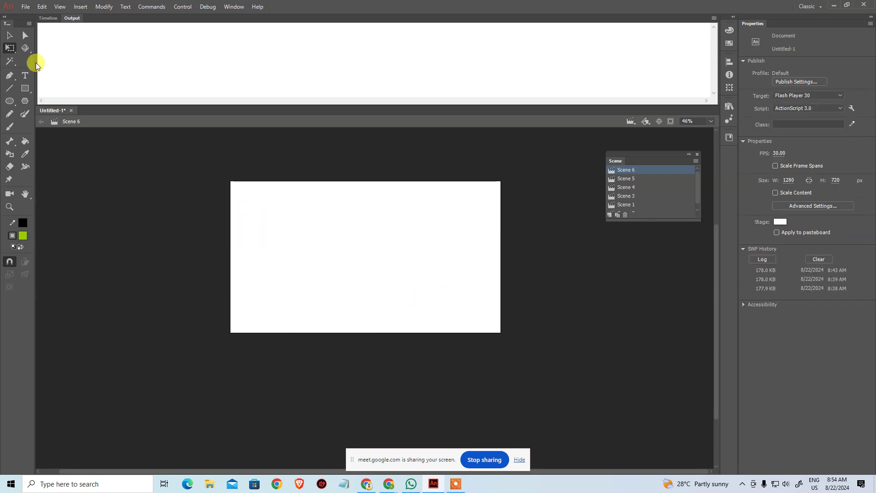
Open and cancel the Rectangle tool's numeric settings, and set the tool's corner radius to 0
click(23, 88)
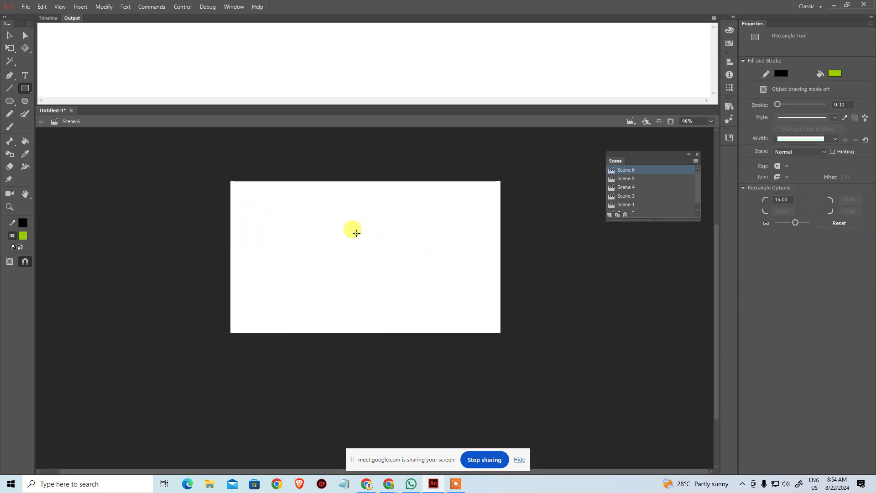
alt+click(343, 237)
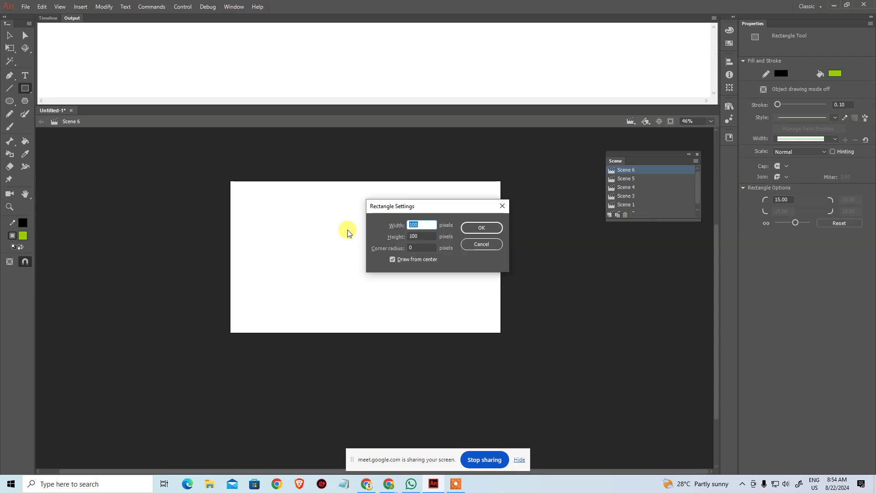
key(Escape)
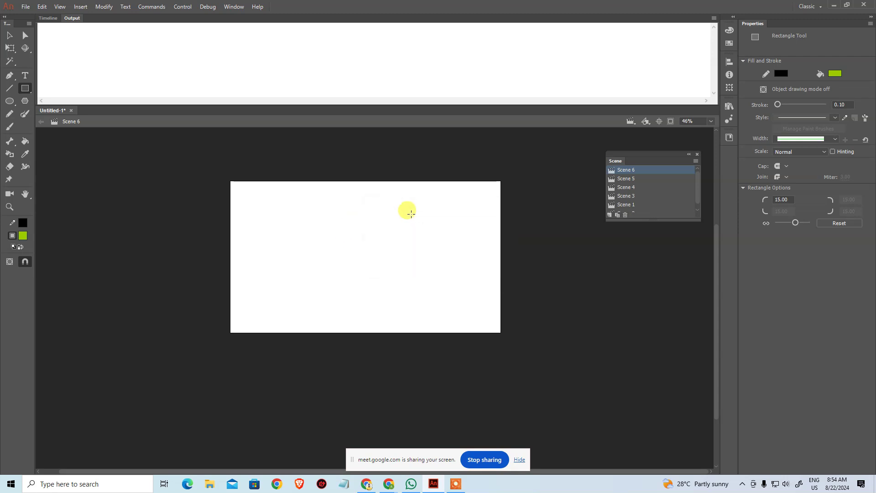
click(790, 195)
text(0)
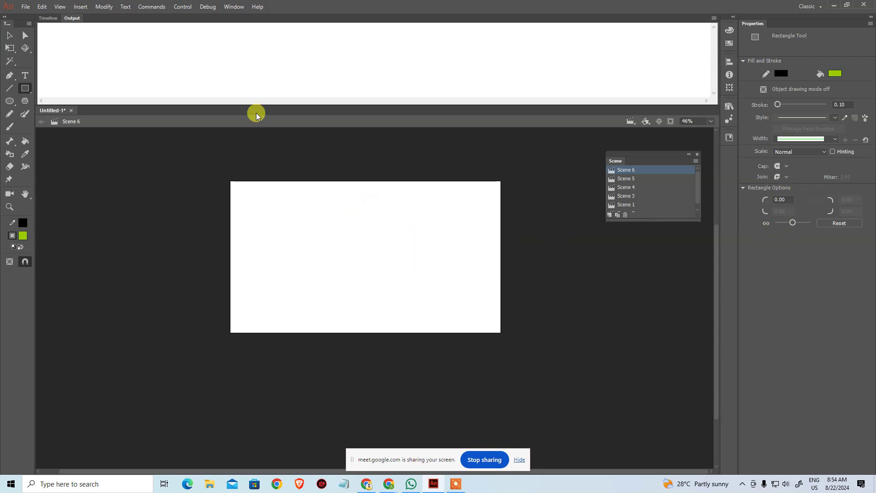
Review and cancel the Rectangle Settings again, try drawing a square freehand in the stage's upper middle, and undo it
click(25, 88)
click(72, 87)
alt+click(349, 208)
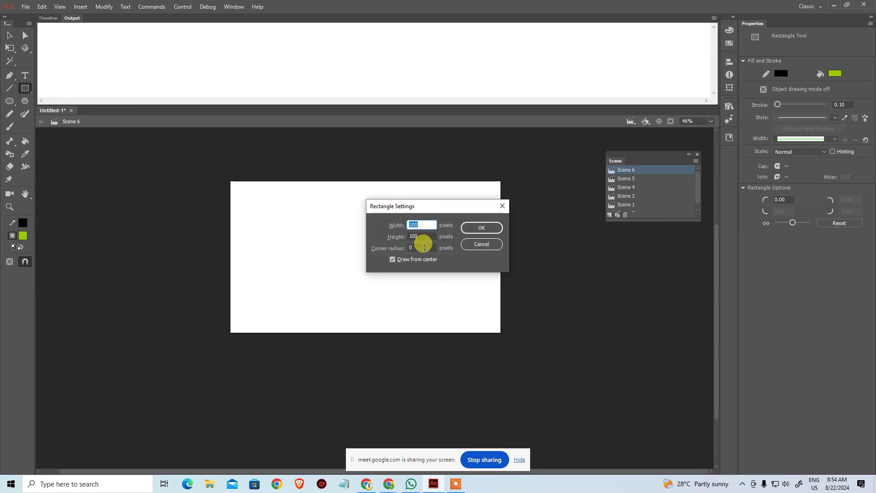
click(477, 245)
drag(332, 209, 400, 277)
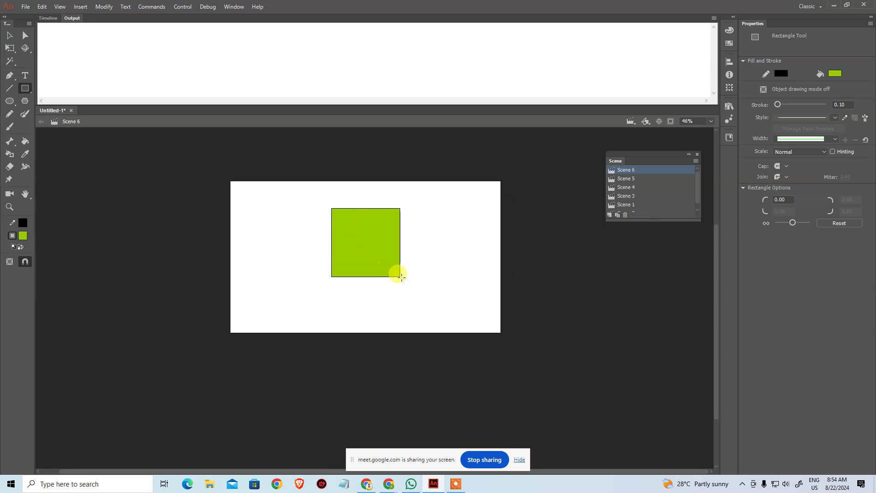
key(ctrl+z)
Create a 400 by 400 px rectangle with a 20 px corner radius, drawn from its center in the stage's upper middle
alt+click(367, 238)
key(Tab)
key(Tab)
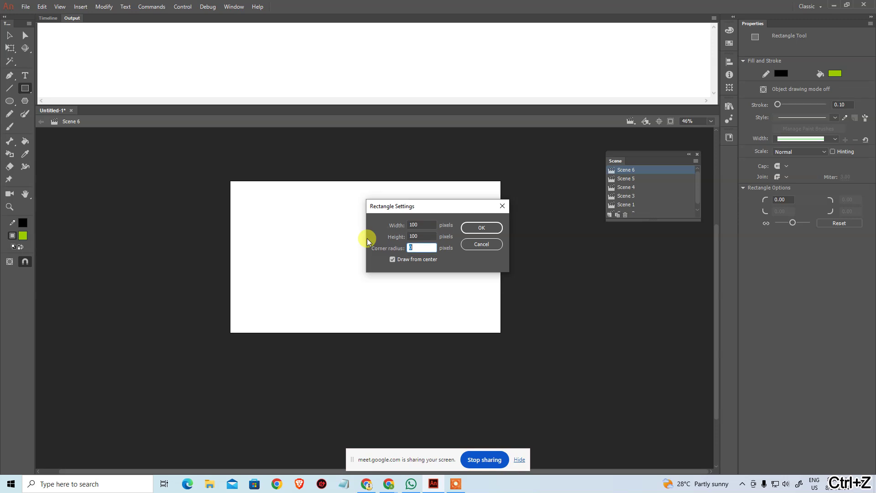
text(20)
key(shift+Tab)
key(shift+Tab)
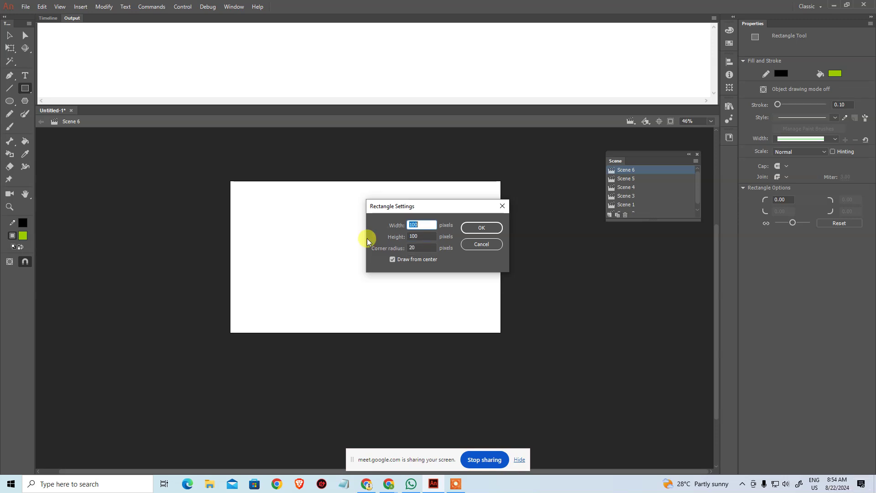
text(400)
key(Tab)
text(400)
key(Return)
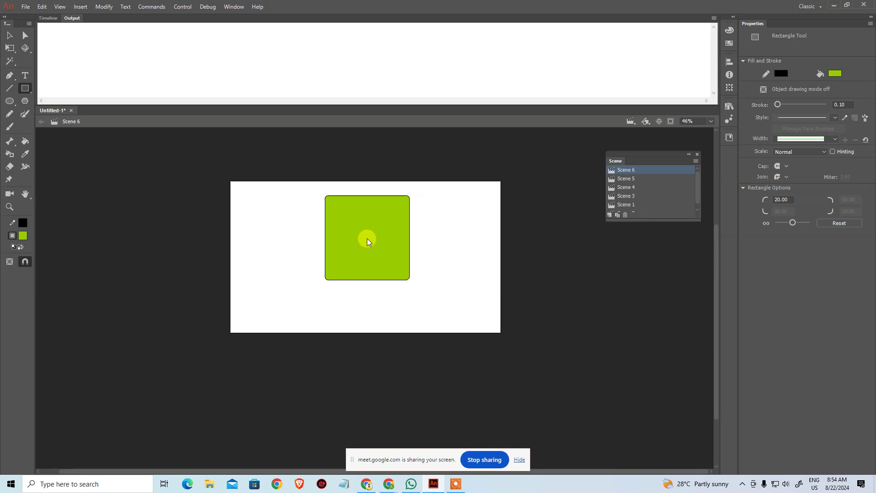
Select the new rounded square's fill and outline to check its properties at 100% zoom, and deselect it
key(v)
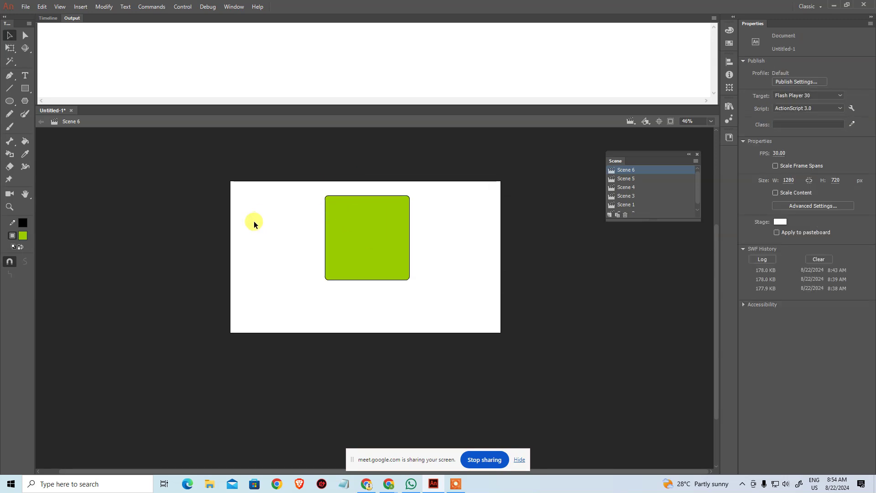
double_click(362, 225)
key(ctrl+1)
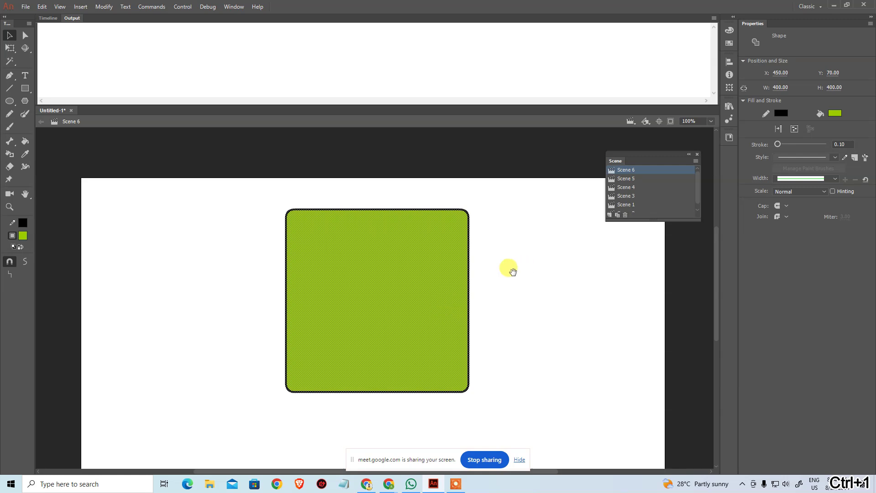
click(415, 223)
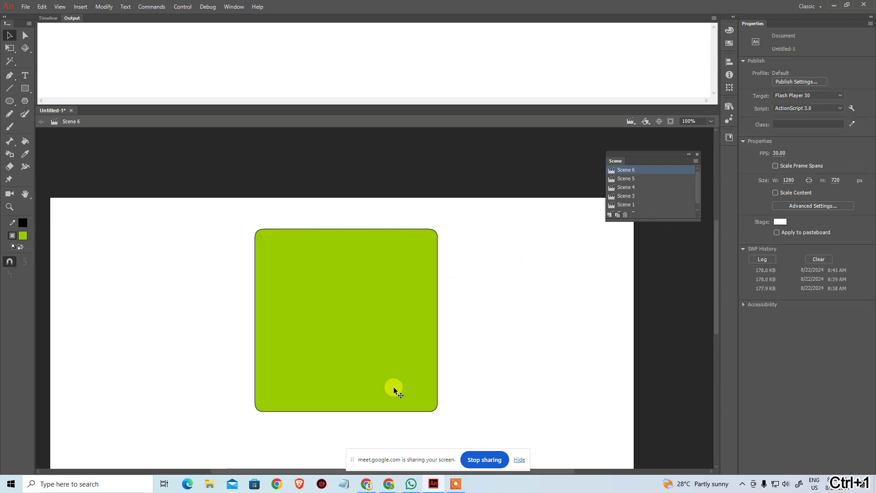
Select the left part of the rounded square and nudge it inward by about 60 px, keeping the corner shape
drag(204, 211, 338, 450)
key(shift+Right)
key(shift+Right)
key(shift+Right)
key(shift+Right)
key(shift+Right)
key(shift+Right)
Select the upper part of the rounded square, nudge it down by about 60 px, and deselect it
drag(246, 216, 515, 304)
key(shift+Down)
key(shift+Down)
key(shift+Down)
key(shift+Down)
key(shift+Down)
key(shift+Down)
key(shift+Down)
click(515, 303)
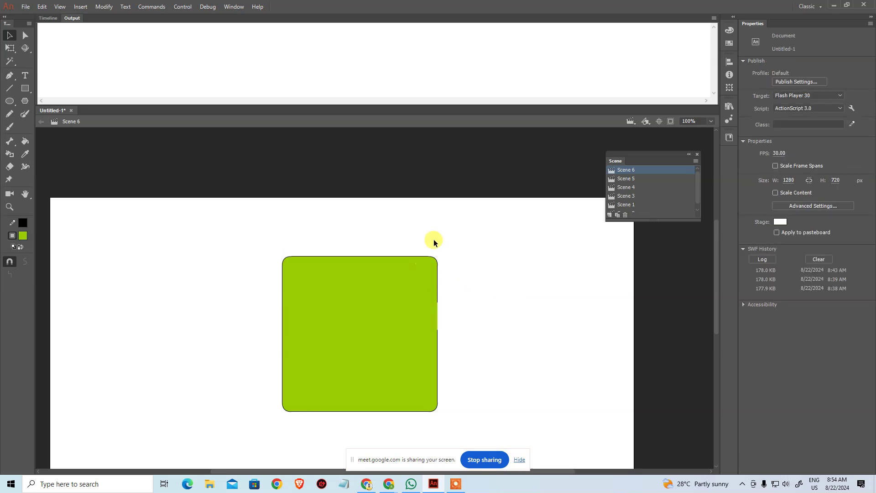
Delete the rounded square's entire outline, and add a black 0.10 outline back with the Ink Bottle tool
double_click(437, 346)
key(Delete)
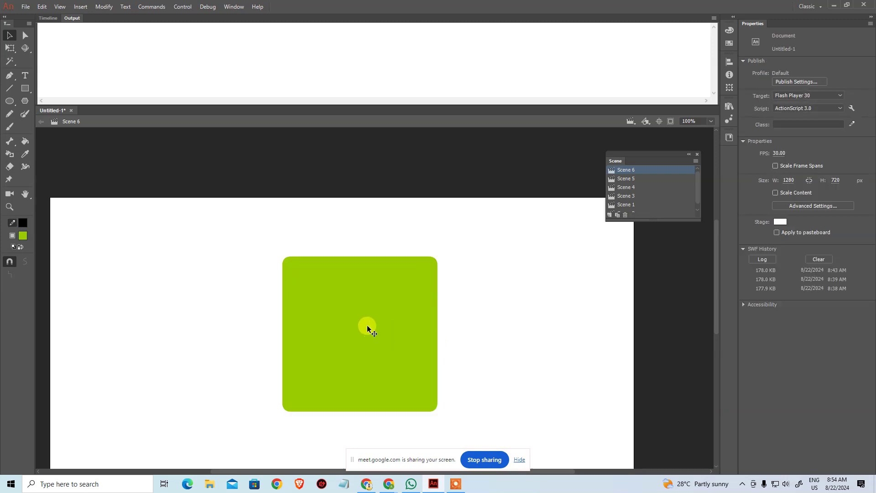
key(s)
click(283, 324)
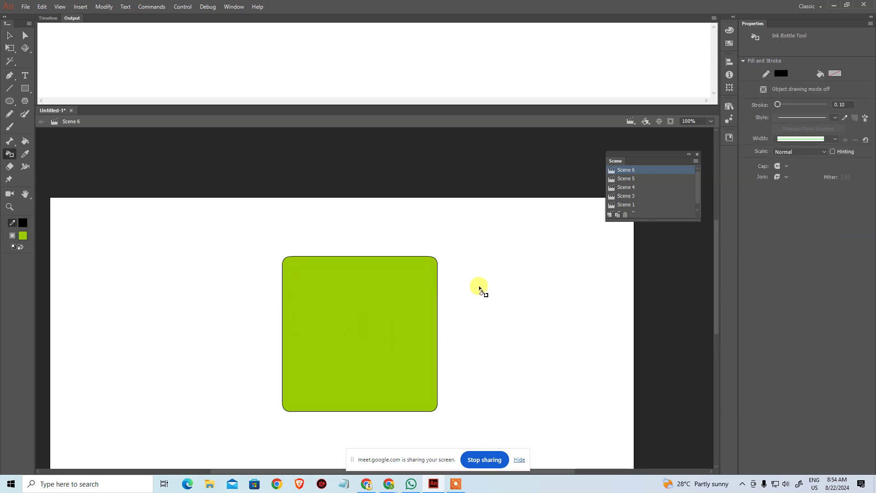
Select the left part of the rounded square with its outline and nudge it inward by 60 px, keeping the corner shape
click(11, 36)
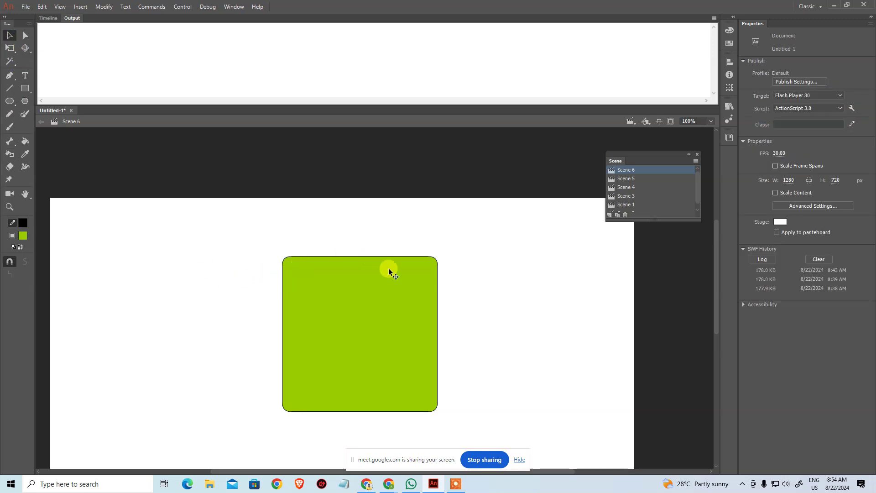
ctrl+click(438, 303)
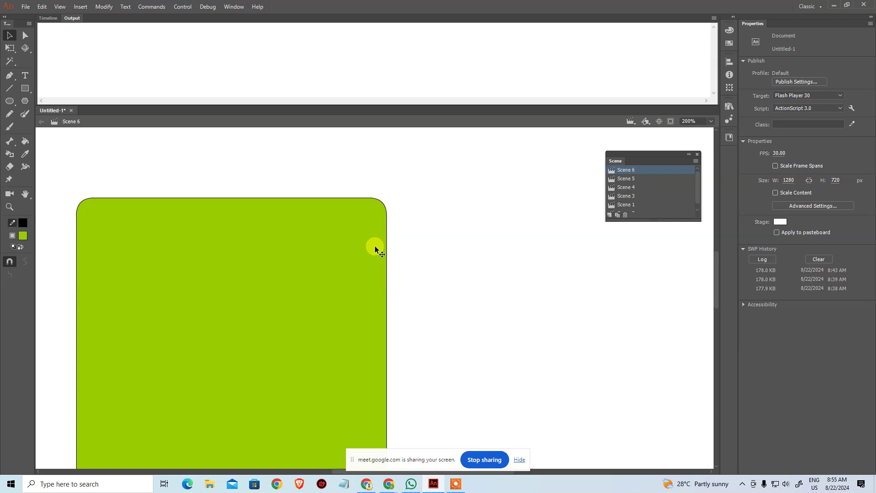
key(ctrl+minus)
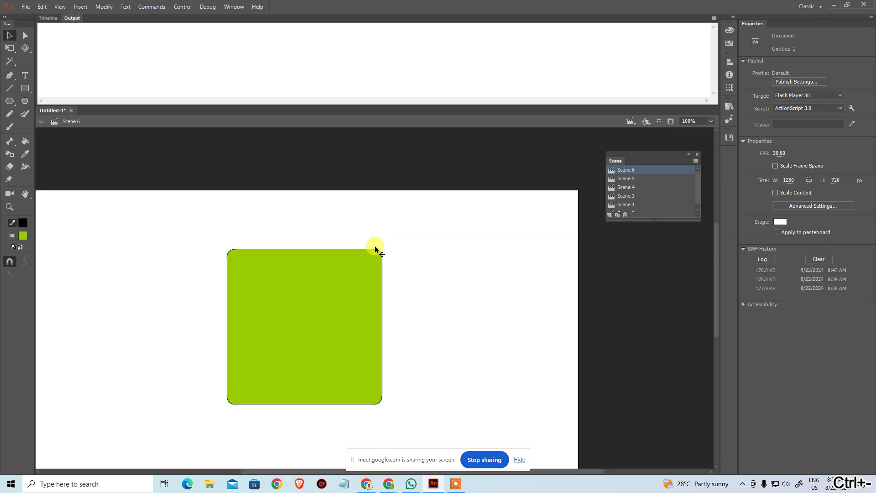
click(321, 296)
drag(196, 229, 285, 438)
key(shift+Right)
key(shift+Right)
key(shift+Right)
key(shift+Right)
key(shift+Right)
key(shift+Right)
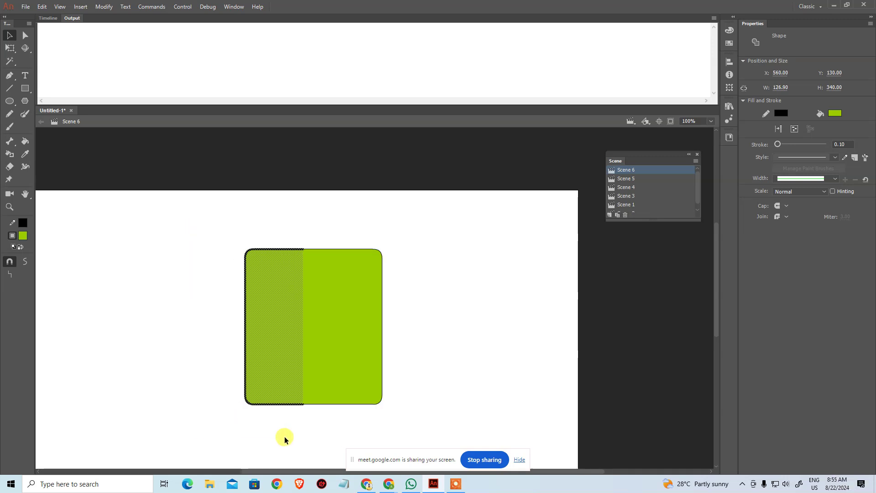
Select the upper part of the rounded square with its outline, nudge it down by 60 px, and deselect it
drag(204, 232, 478, 319)
key(shift+Down)
key(shift+Down)
key(shift+Down)
key(shift+Down)
key(shift+Down)
key(shift+Down)
click(480, 320)
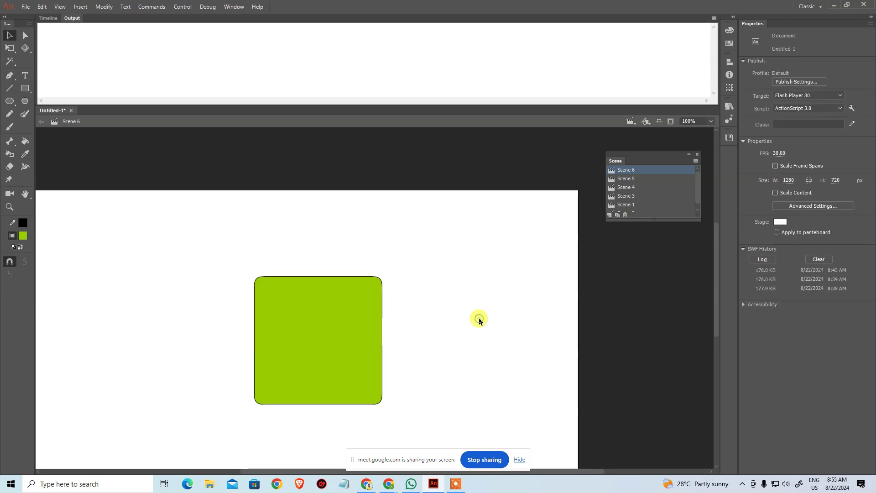
Close the gap in the rounded square's right edge with the Ink Bottle tool, and select the whole outline to check it
key(s)
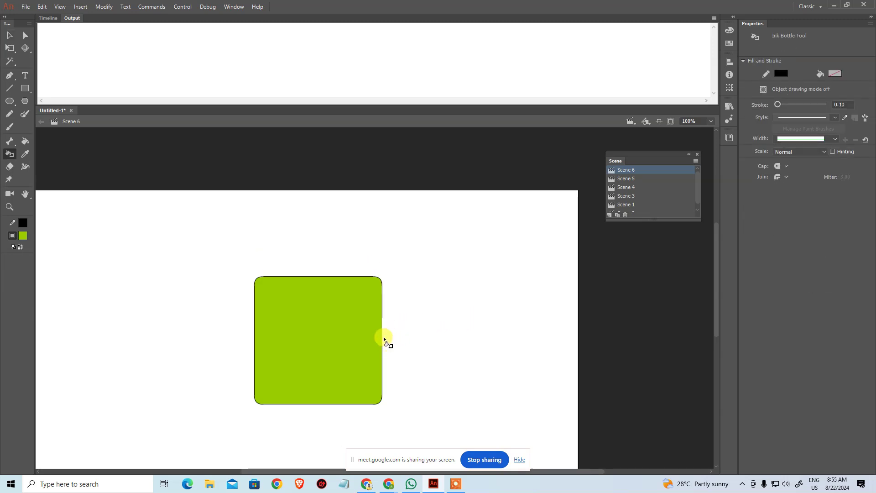
key(v)
double_click(382, 342)
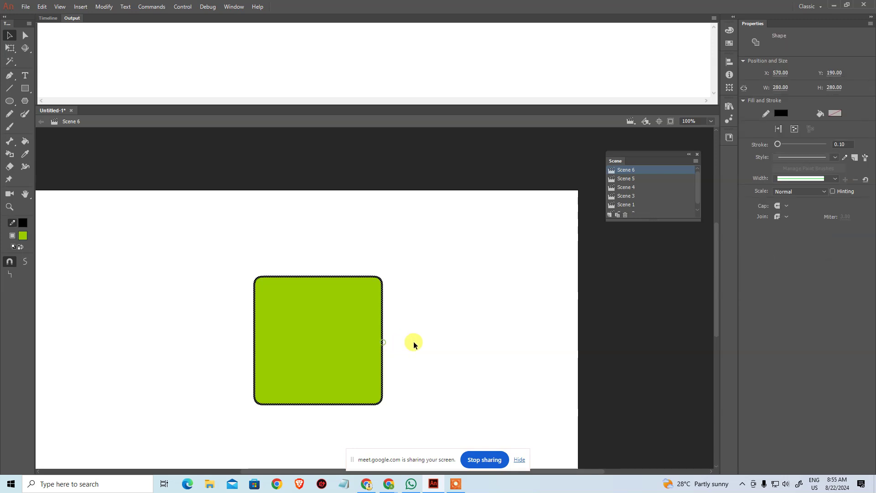
click(426, 341)
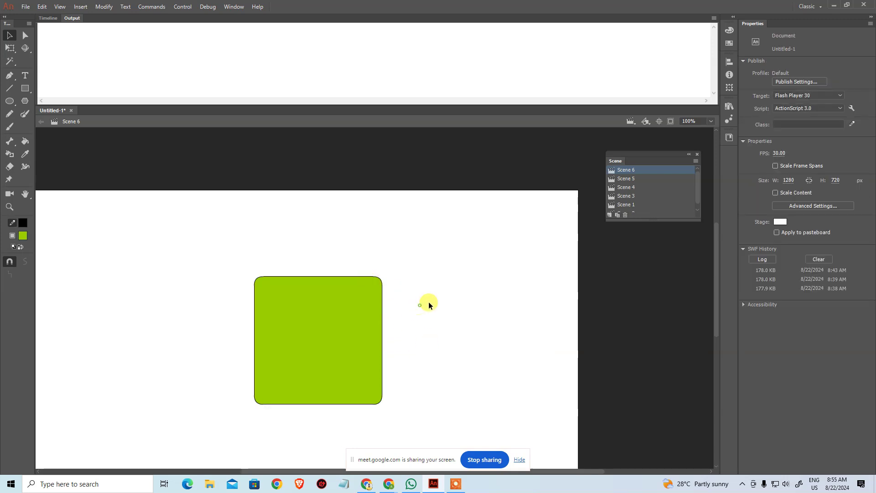
Move the rounded square to the stage's upper-left corner, at about X 54, Y 54, and deselect it
key(ctrl+minus)
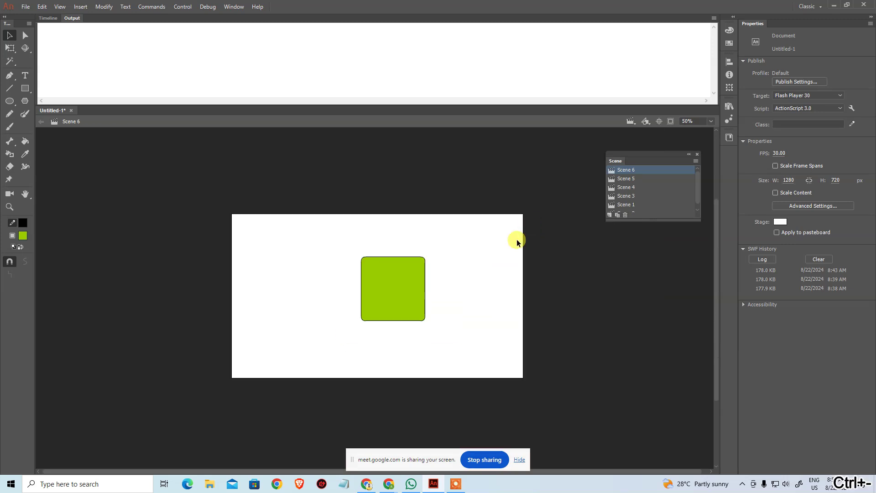
drag(378, 295, 270, 258)
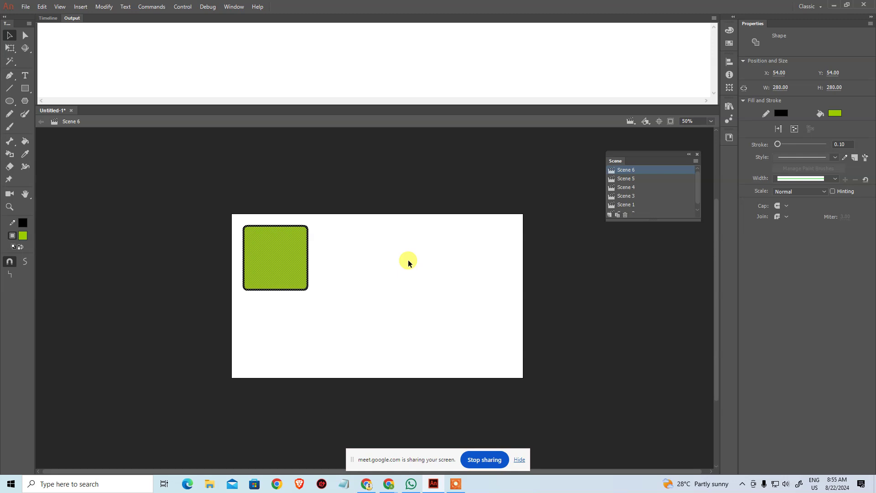
click(409, 264)
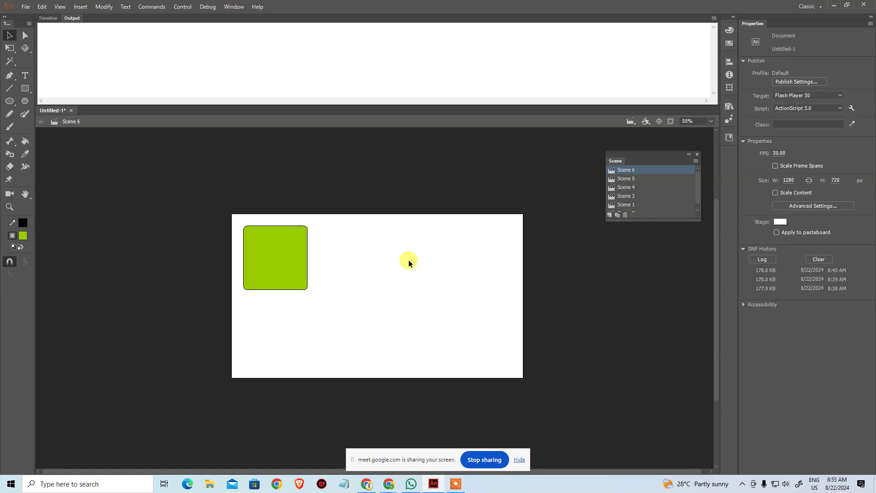
Draw a square of about 340 px on the stage's right half with the Rectangle Primitive tool
click(24, 92)
drag(24, 95, 46, 95)
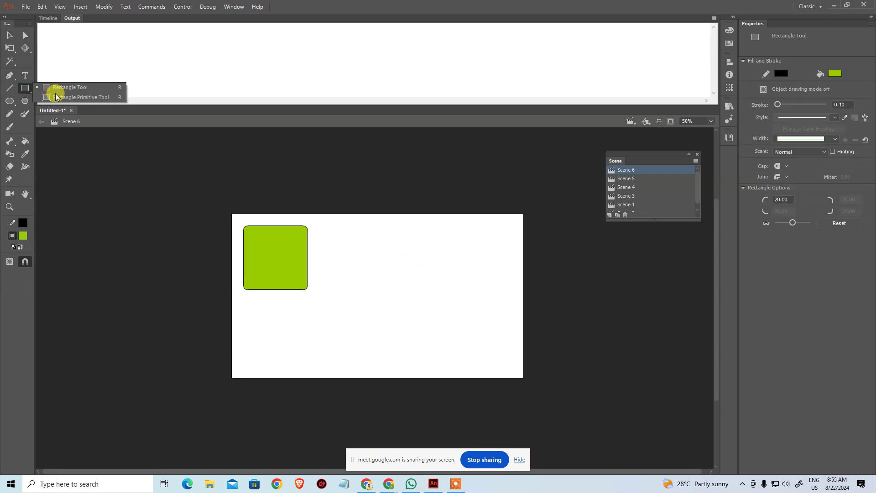
click(60, 99)
drag(382, 231, 460, 310)
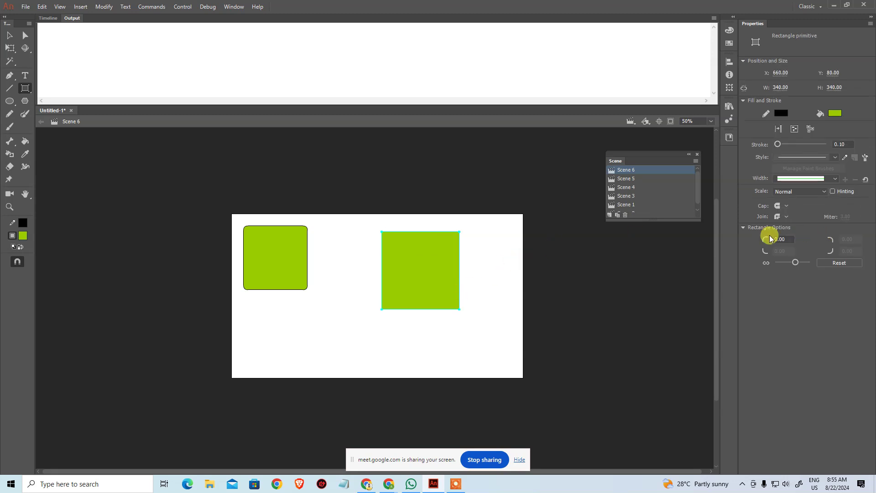
Set the rectangle primitive's corner radius to 15 and deselect it
click(782, 239)
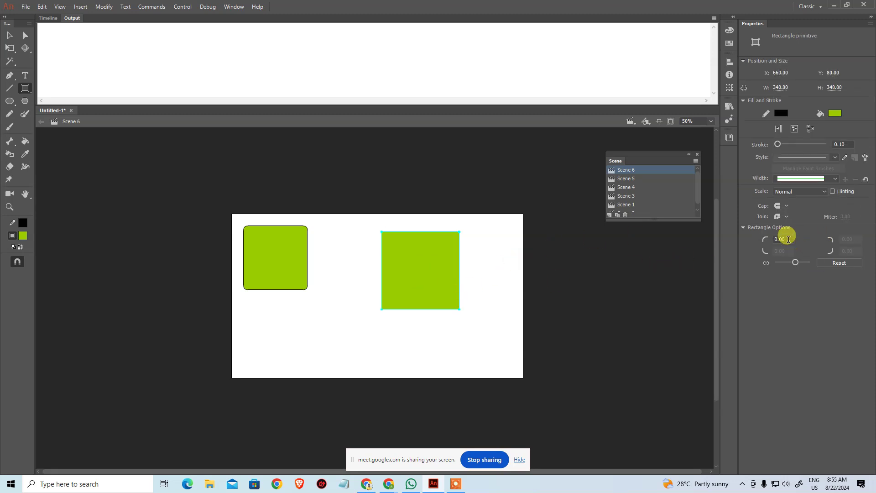
text(15)
key(Return)
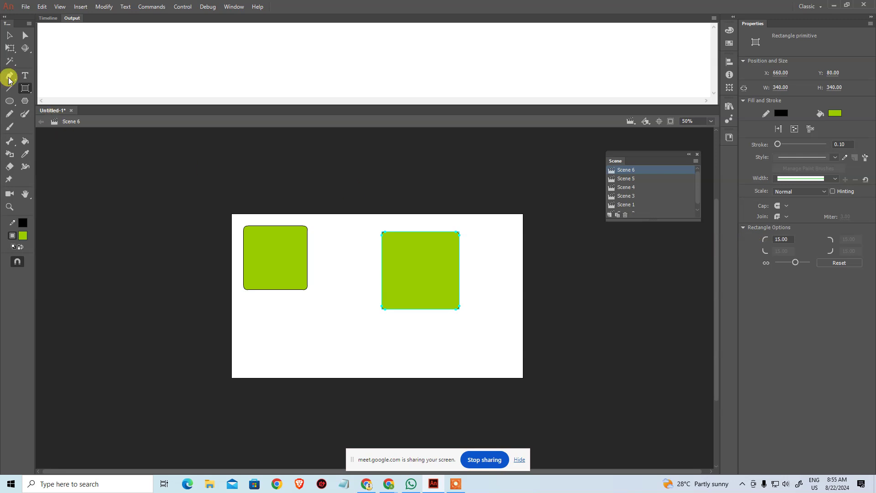
click(10, 36)
click(474, 350)
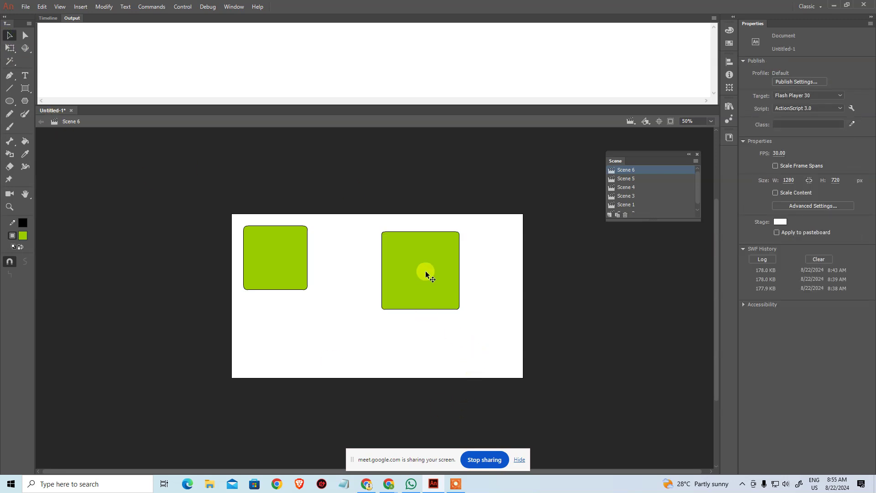
Set the rectangle primitive's corner radius to 0 and widen it to about 560 px with Free Transform
key(ctrl)
key(ctrl+equal)
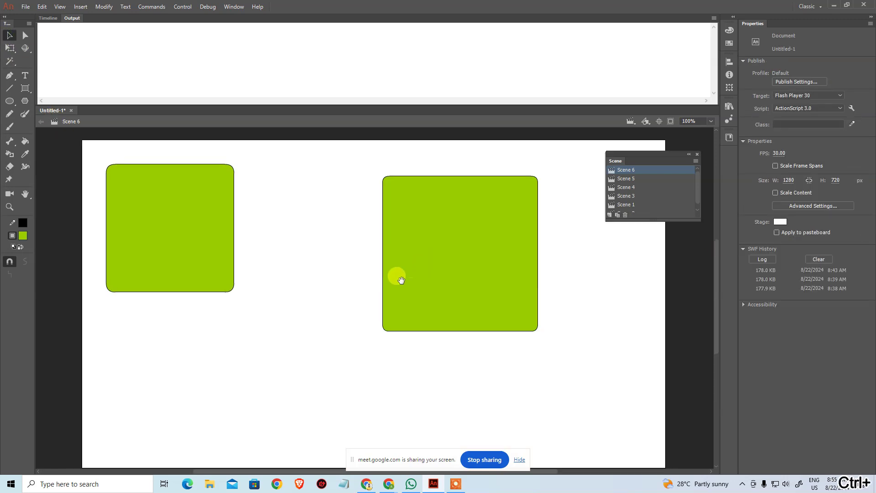
click(431, 295)
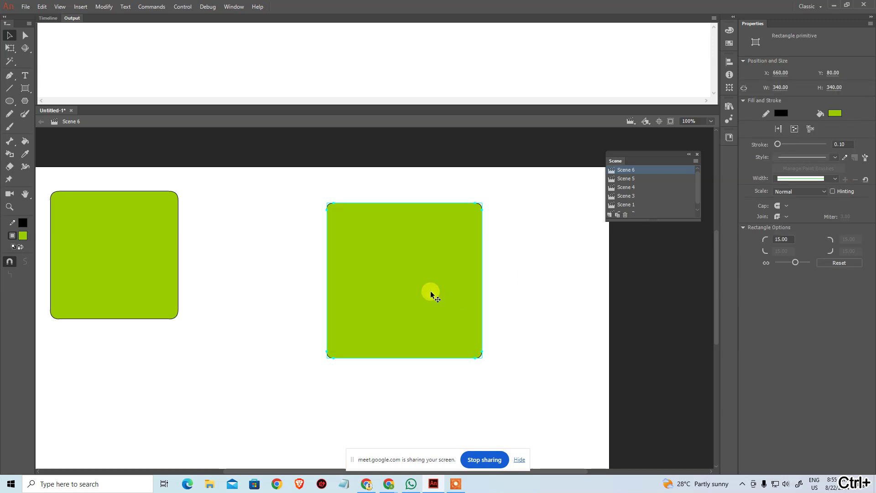
click(783, 239)
text(0)
key(Return)
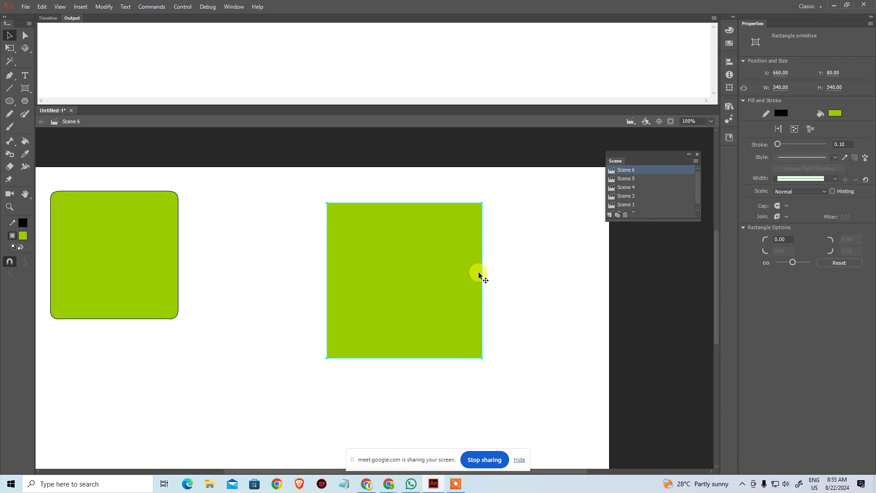
key(q)
drag(482, 280, 530, 278)
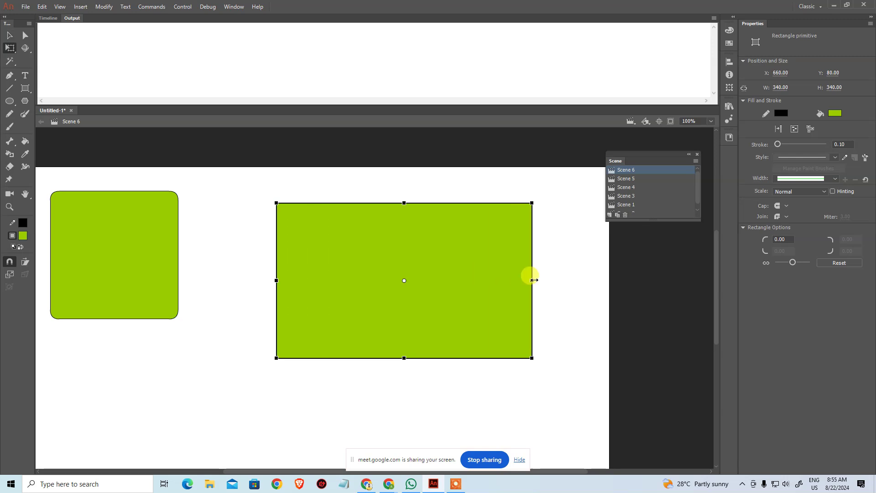
Set the widened rectangle primitive's corner radius back to 15 and deselect it
click(788, 240)
text(15)
key(Return)
click(595, 295)
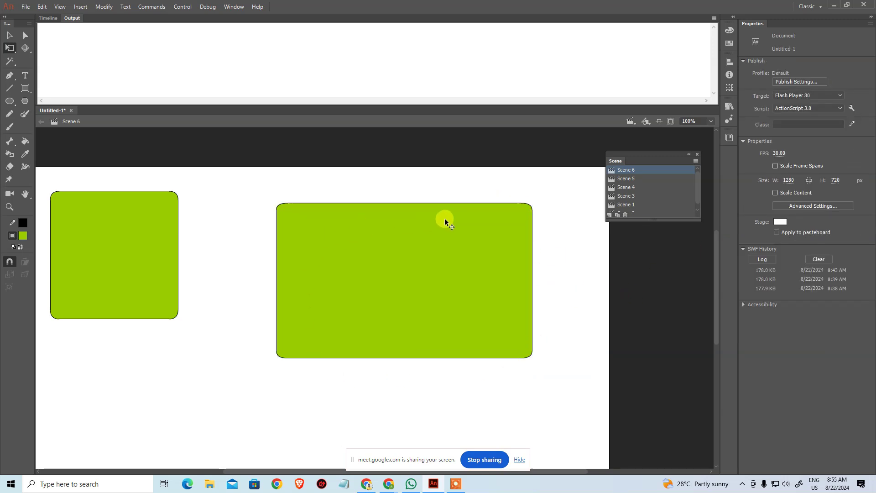
Select everything on the stage and delete it
key(ctrl+z)
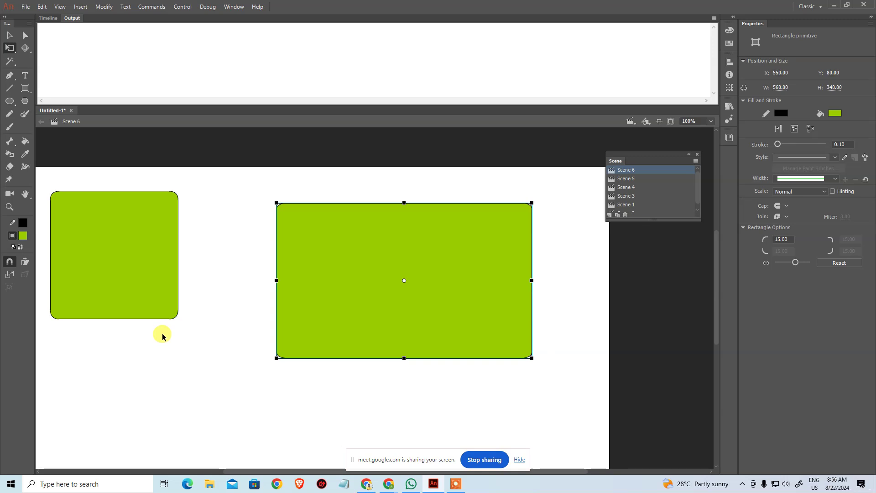
key(ctrl+a)
key(Delete)
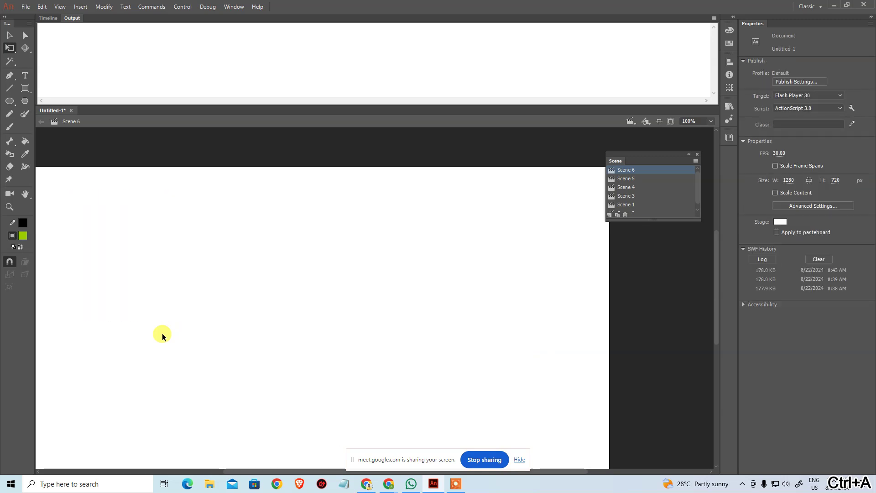
Switch from the Rectangle Primitive tool back to the Rectangle tool
click(20, 91)
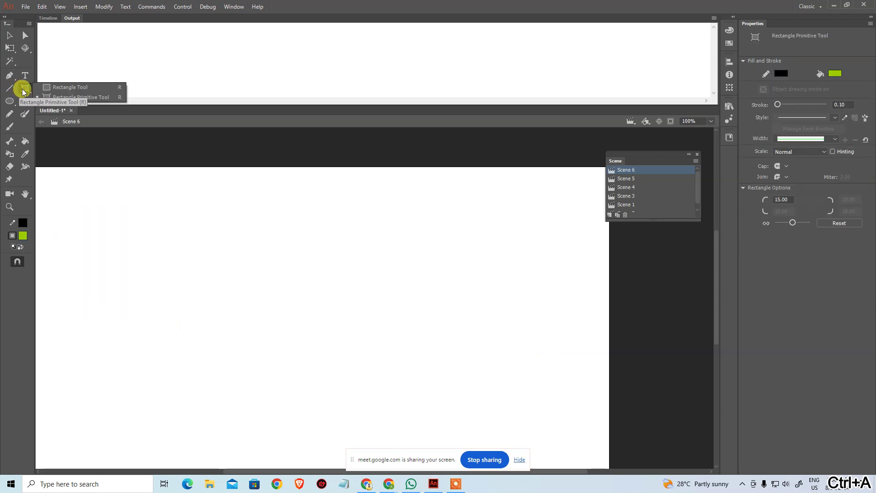
click(53, 88)
click(34, 87)
click(34, 87)
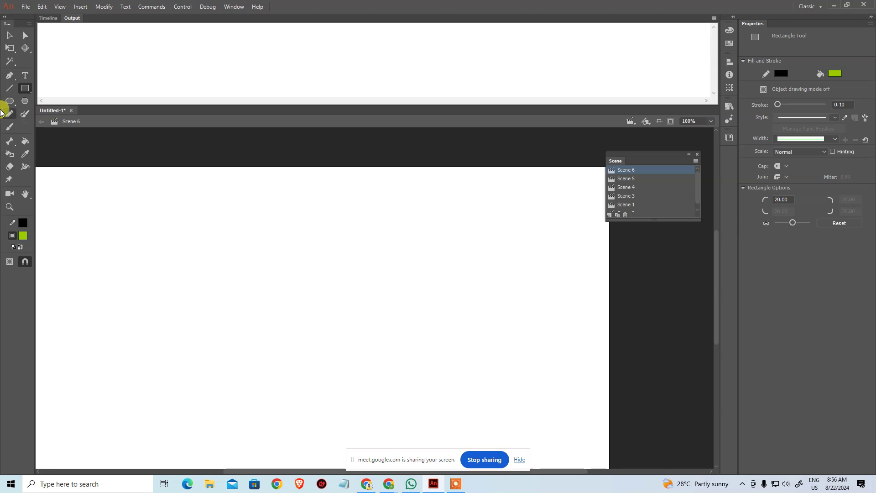
Try drawing a circle with the Oval tool, undo it, and view the exact-size Oval Settings without applying them
click(8, 102)
click(42, 99)
drag(213, 248, 354, 355)
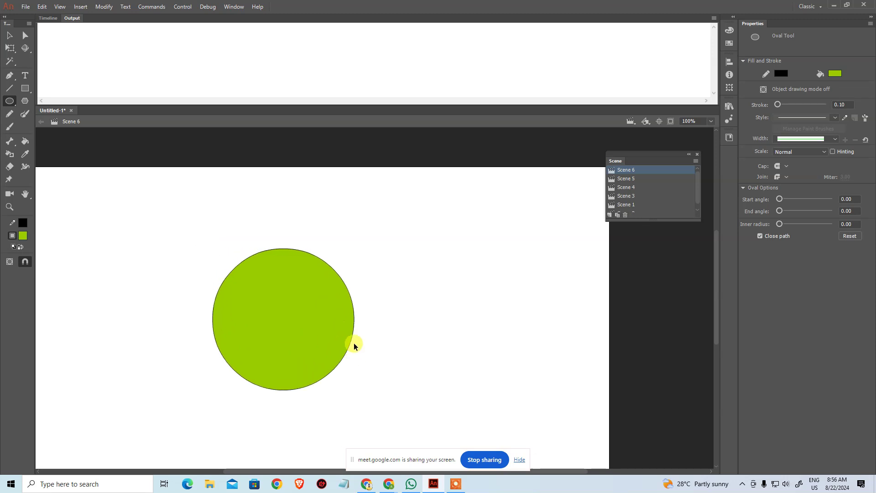
key(ctrl+z)
alt+click(340, 310)
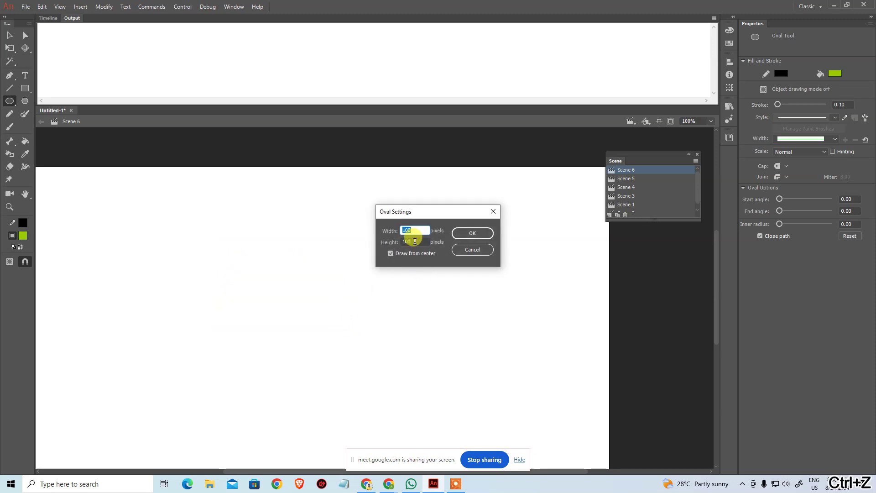
click(470, 249)
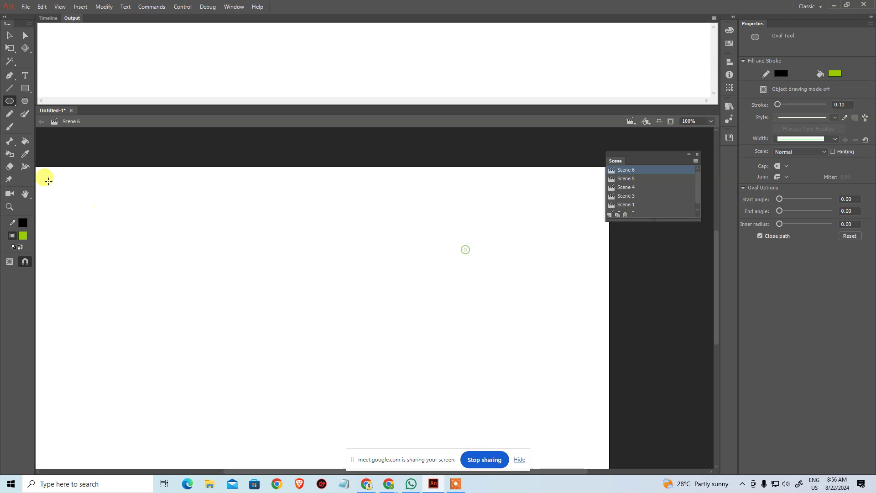
Draw a circle about 430 px in diameter with the Oval Primitive tool and switch to the Selection tool
click(12, 100)
click(43, 111)
drag(259, 235, 458, 383)
key(v)
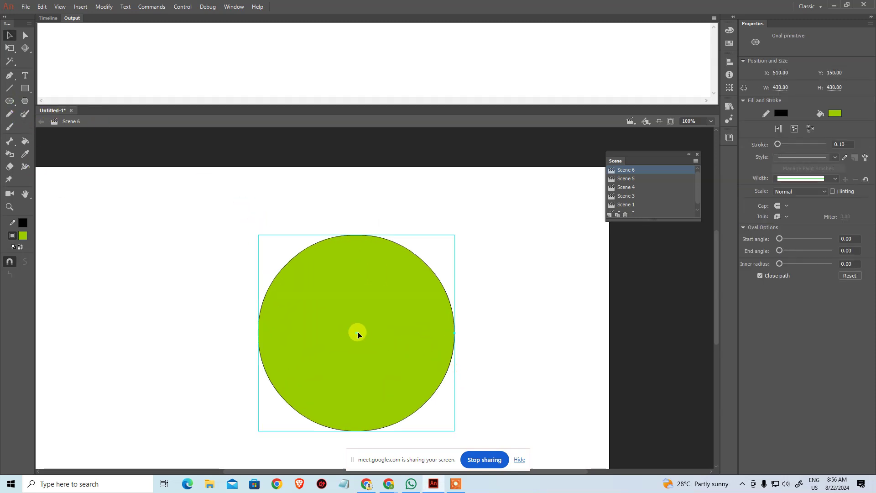
Reshape the oval primitive by its handles to inner radius 20, start angle 21 and end angle 334
drag(357, 335, 381, 350)
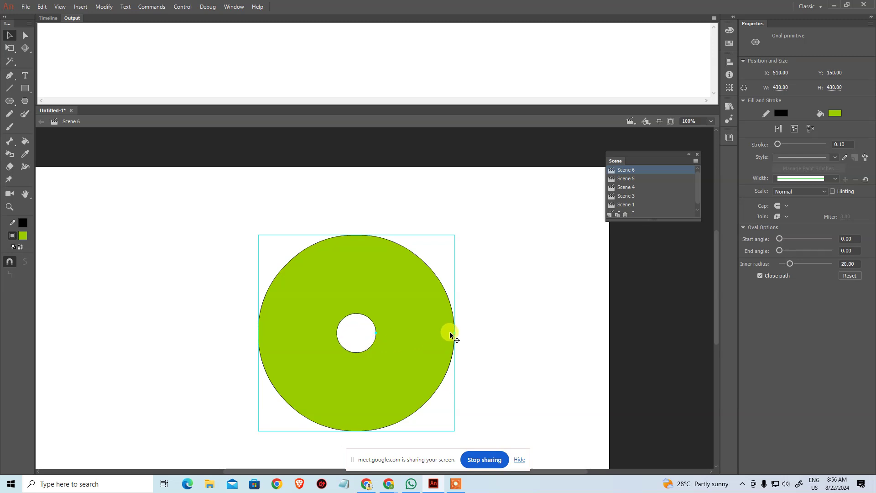
drag(450, 333, 437, 367)
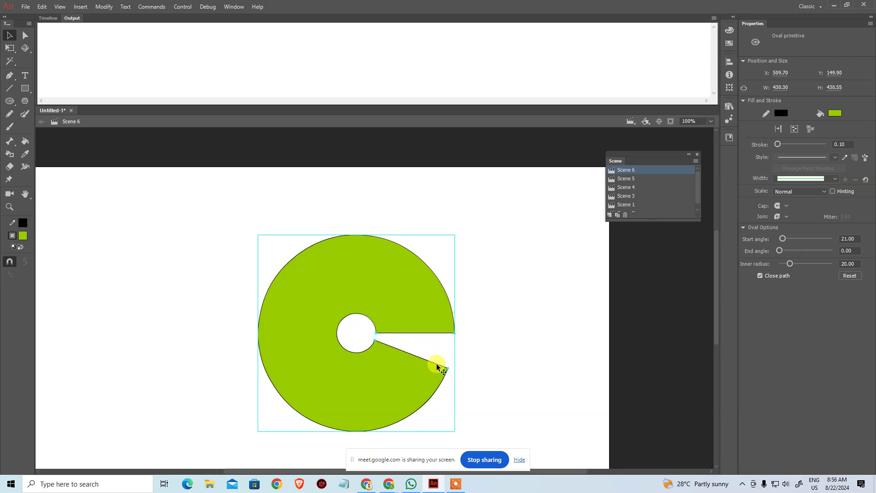
drag(453, 333, 445, 290)
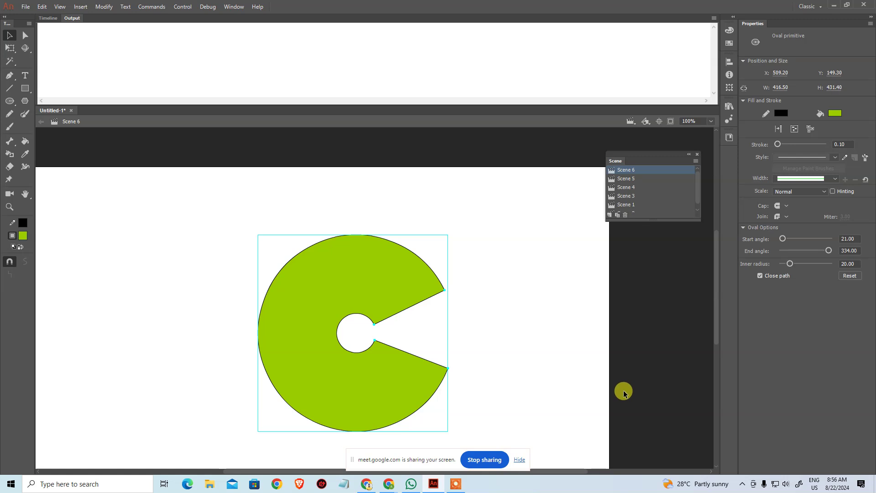
Set the oval primitive's start angle to 135.83, end angle to 231.59 and inner radius to 17.44, and deselect it
drag(785, 240, 789, 264)
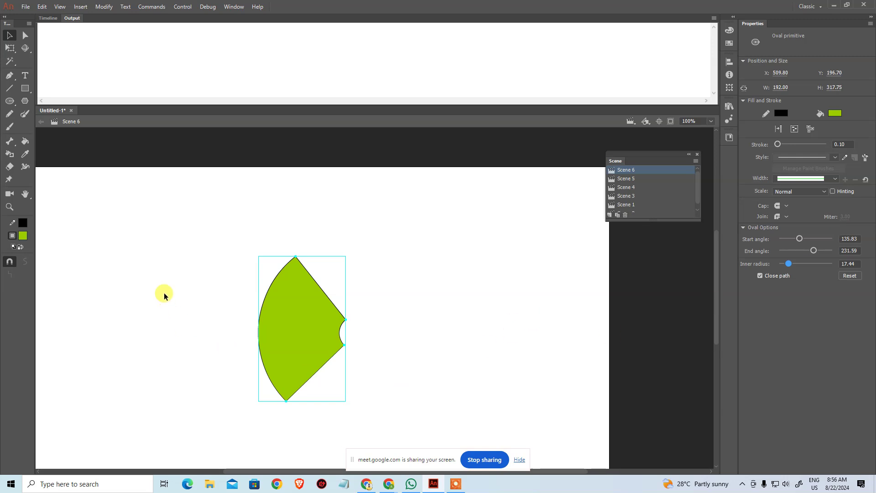
drag(189, 262, 453, 411)
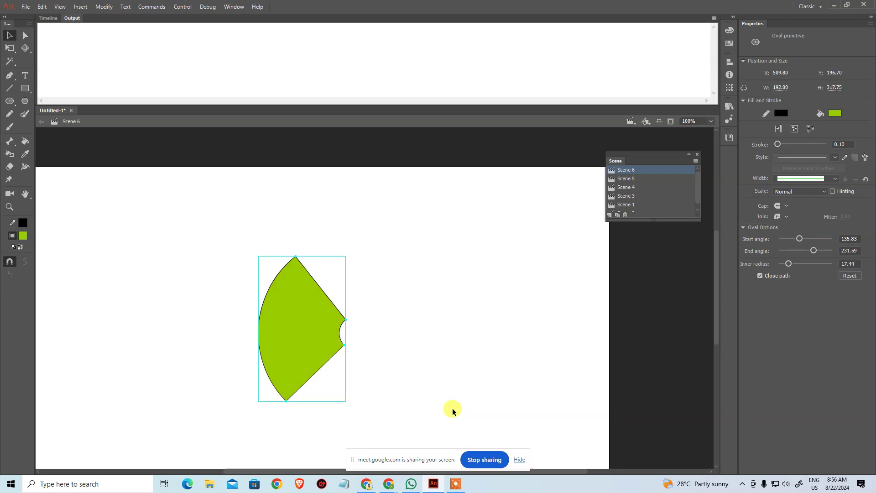
click(130, 282)
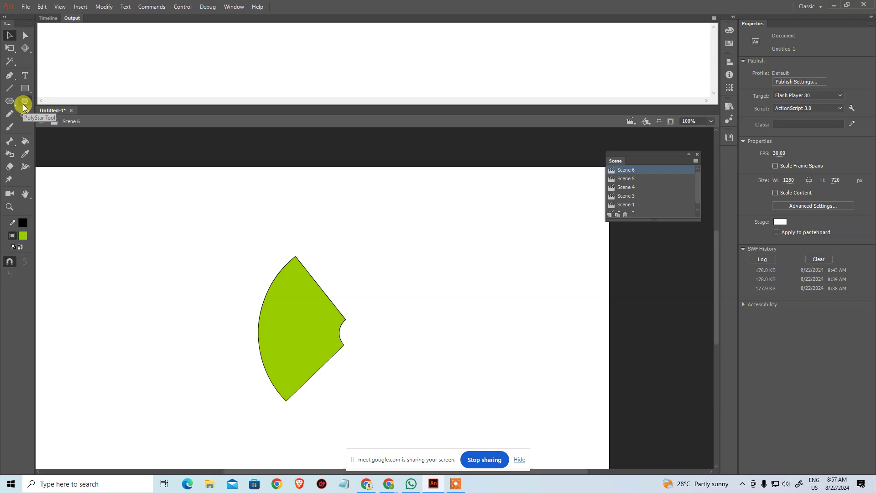
Delete the oval primitive and draw a pentagon about 216 px wide on the stage with the PolyStar tool
drag(197, 211, 440, 424)
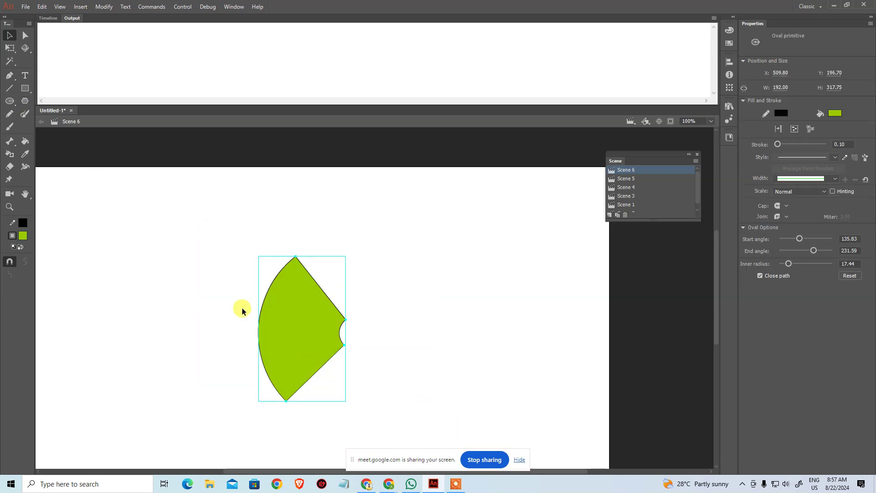
key(Delete)
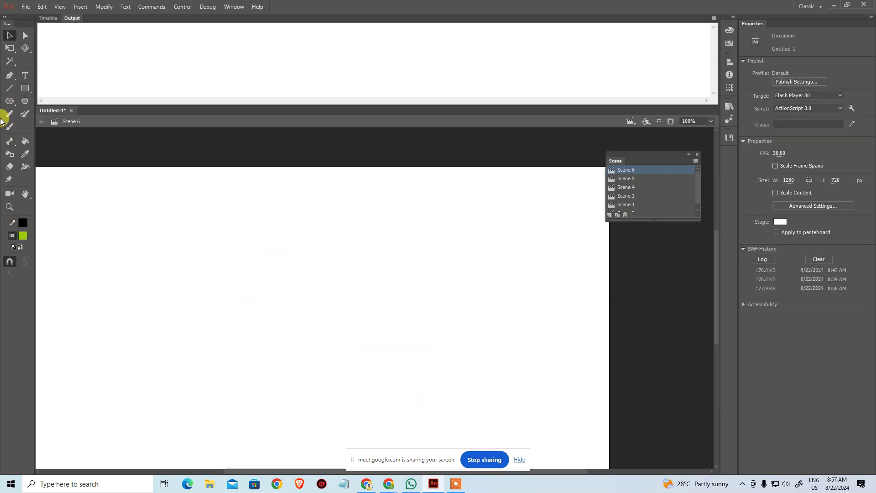
click(25, 101)
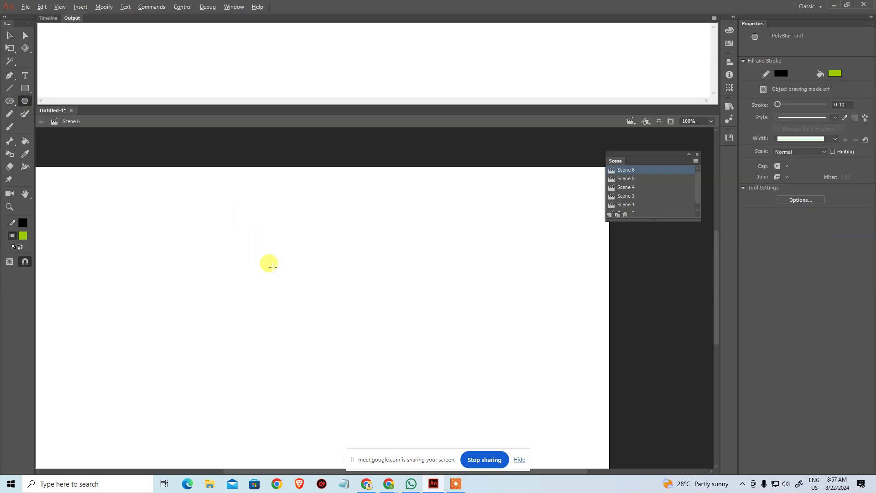
mouse_move(216, 227)
mouse_down()
mouse_move(358, 352)
mouse_move(260, 187)
mouse_move(239, 179)
mouse_up()
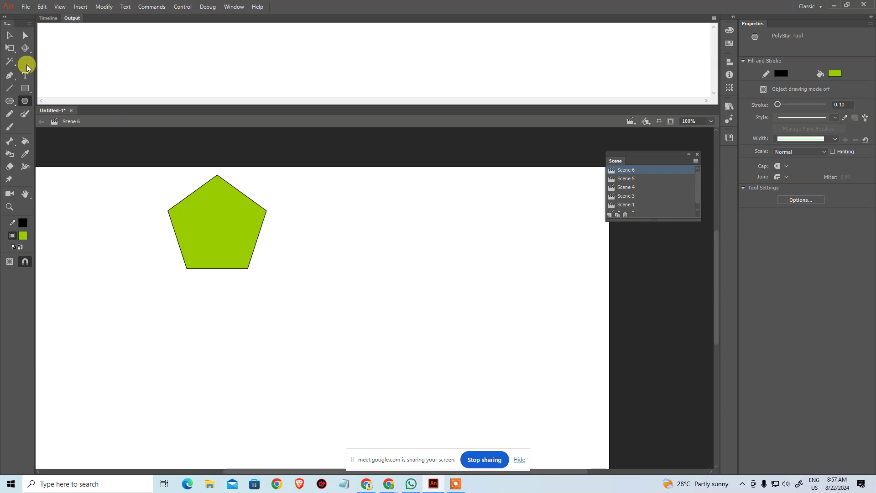
Select the pentagon's fill and outline together and move it to the middle of the stage
click(6, 35)
double_click(239, 245)
drag(223, 212, 358, 294)
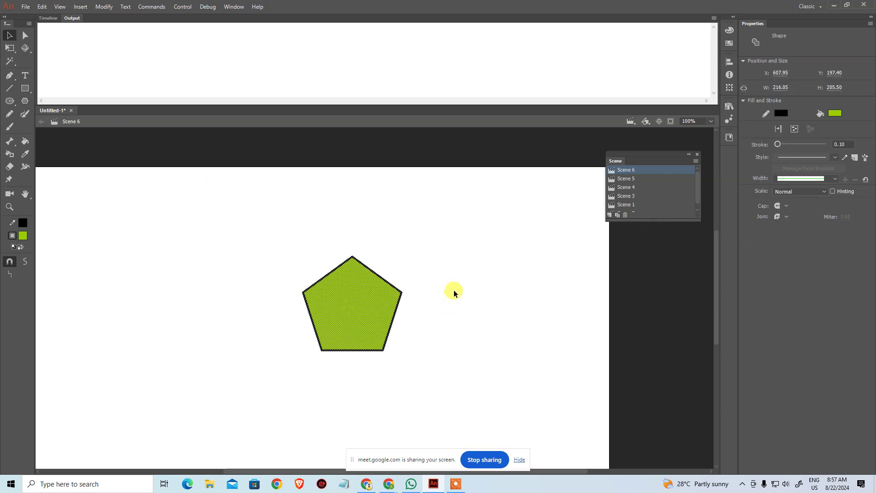
Delete the whole pentagon, including its outline, from the stage
click(441, 336)
click(347, 310)
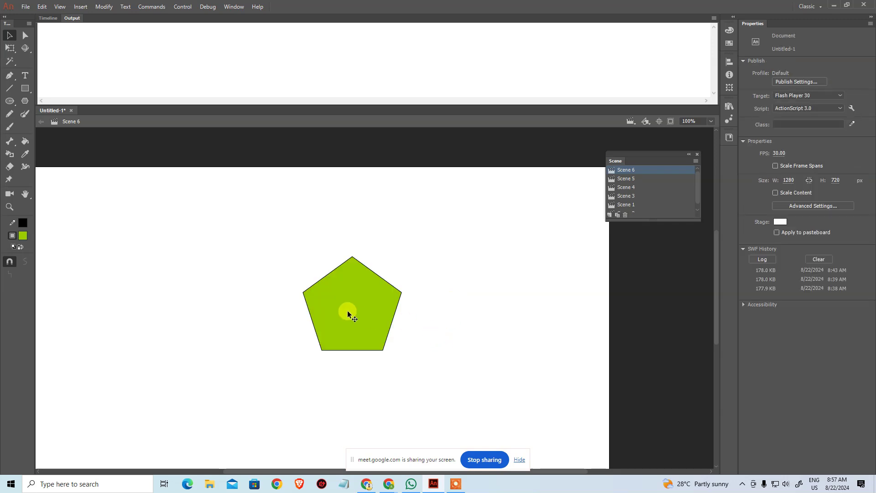
double_click(350, 309)
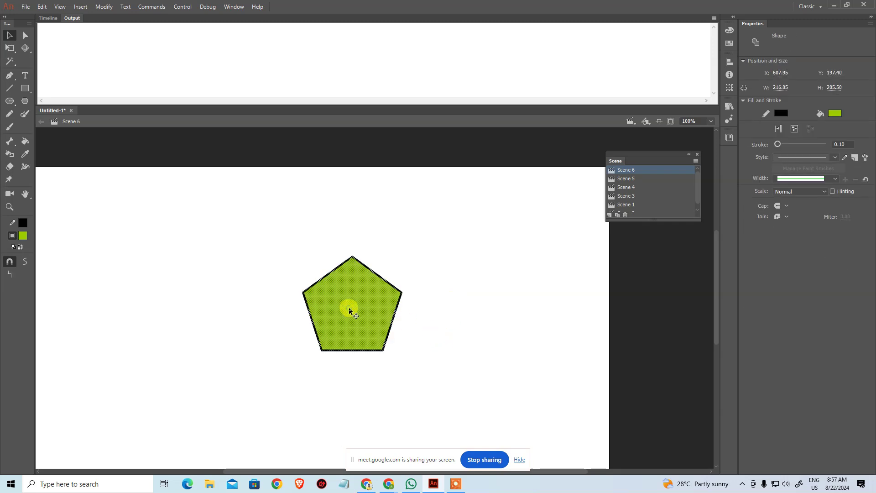
key(Delete)
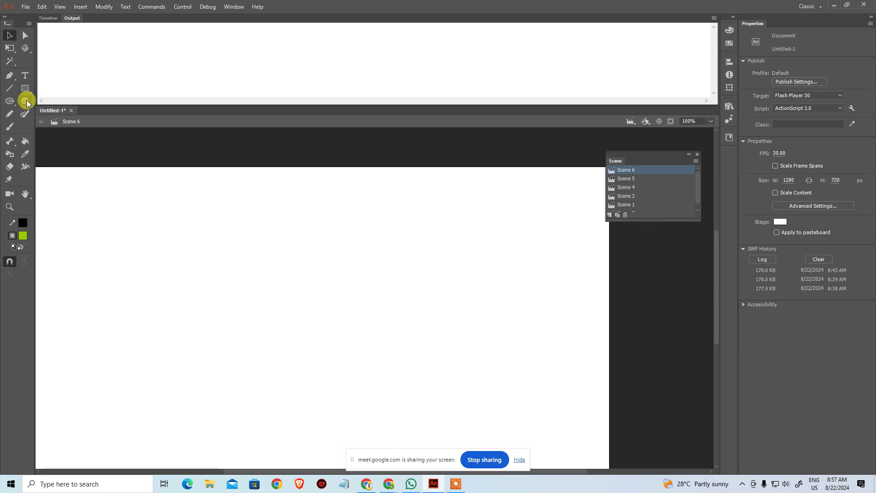
Set the PolyStar tool's style to star and draw a five-pointed star on the upper-left part of the stage
click(26, 101)
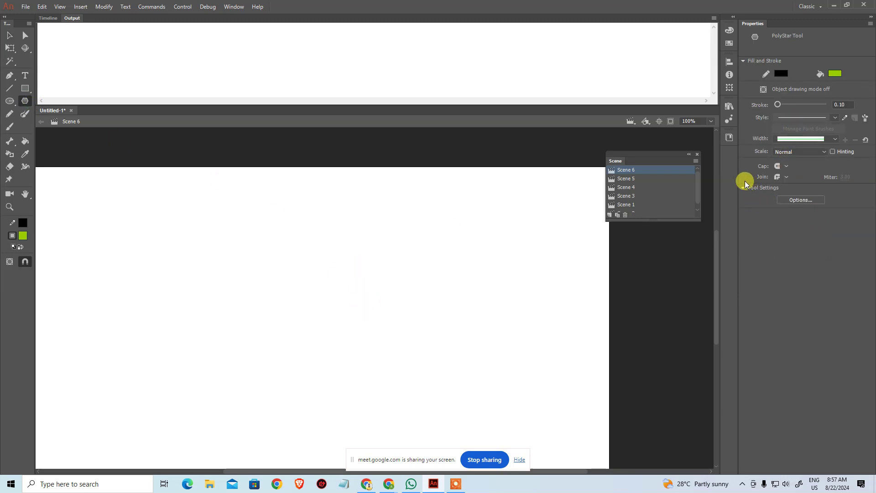
click(776, 188)
click(781, 199)
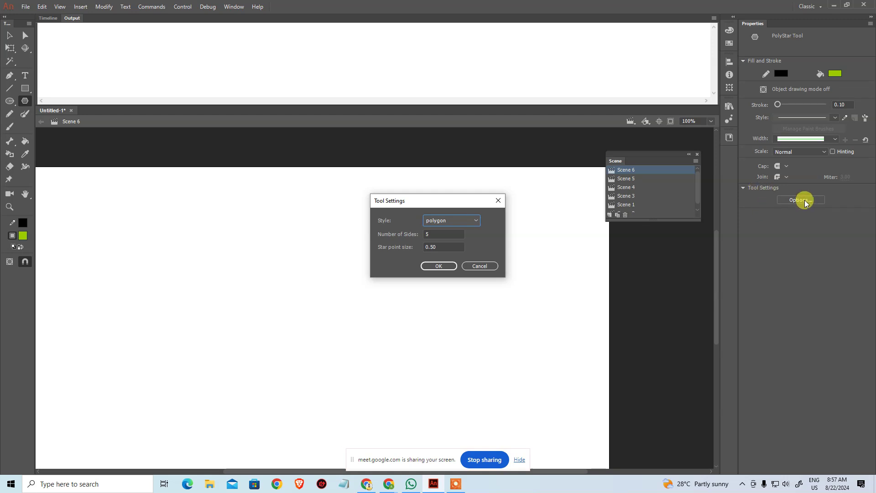
click(464, 225)
click(452, 242)
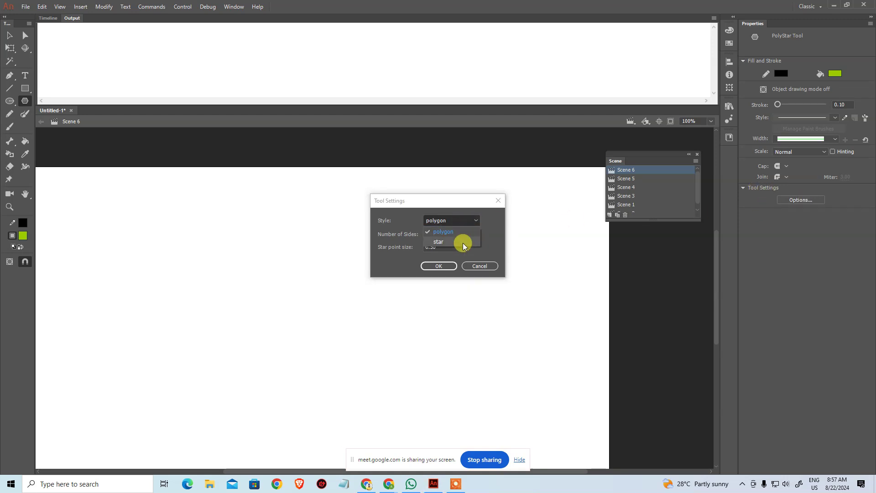
click(438, 266)
drag(245, 260, 297, 274)
Set the PolyStar style to polygon and draw a five-sided polygon beside the star
click(787, 203)
click(437, 224)
click(440, 228)
click(438, 266)
drag(432, 252, 458, 276)
Set the PolyStar number of sides to 8 and draw an octagon below the star and pentagon
click(801, 200)
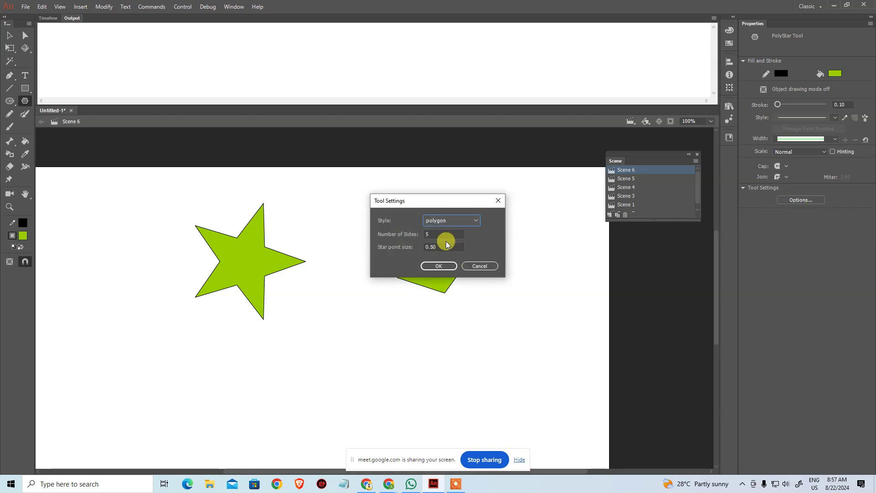
drag(445, 235, 375, 237)
text(8)
key(Return)
mouse_move(331, 387)
mouse_down()
mouse_move(372, 430)
mouse_move(402, 424)
mouse_up()
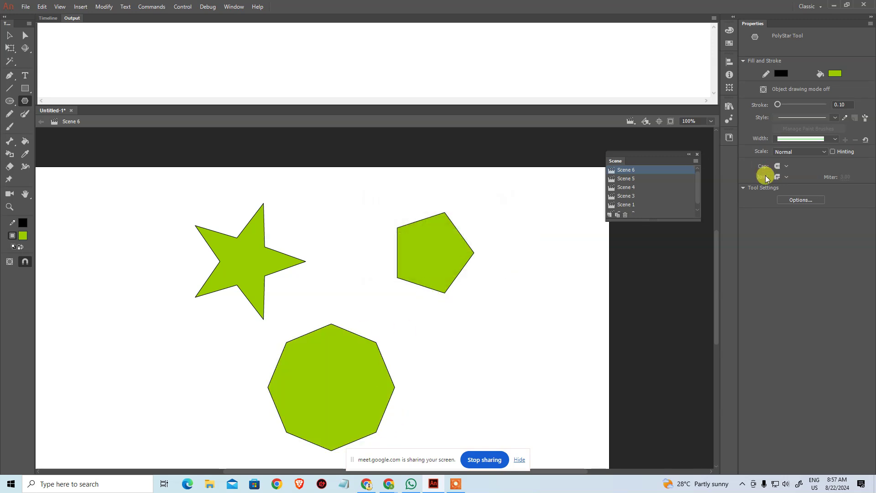
Set the PolyStar style to star with 3 sides and draw a three-pointed star about 234 px wide beside the octagon
click(788, 201)
click(452, 221)
click(446, 241)
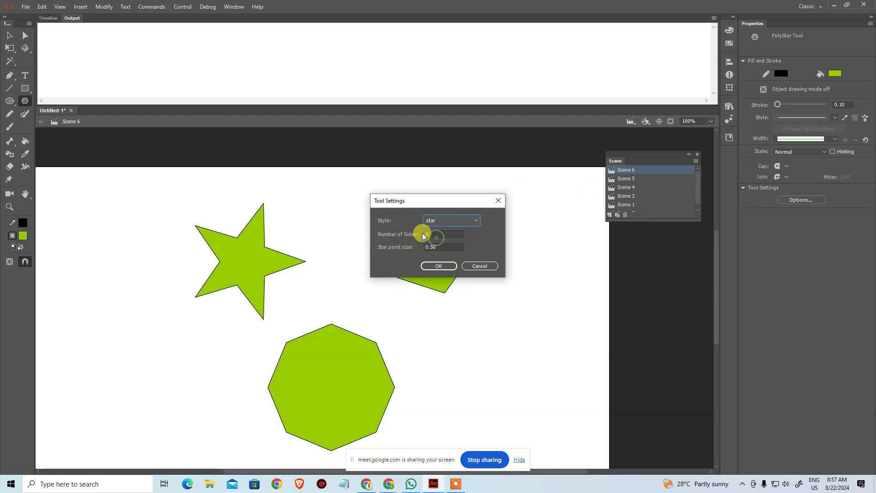
double_click(436, 235)
text(3)
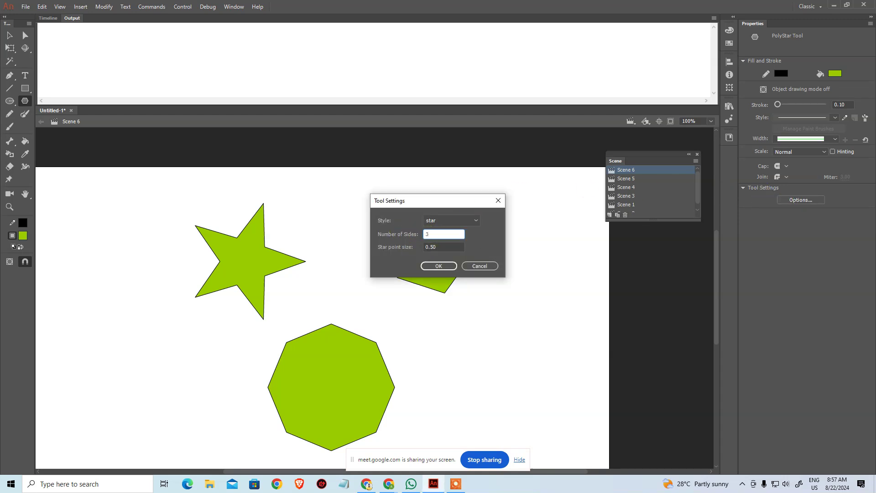
click(439, 265)
drag(507, 387, 529, 328)
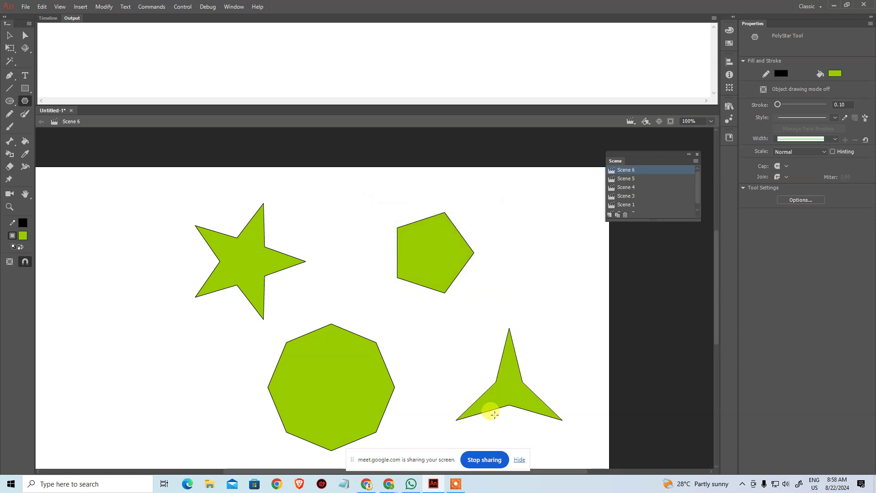
Activate the camera, return to the Selection tool and select the three-pointed star
key(c)
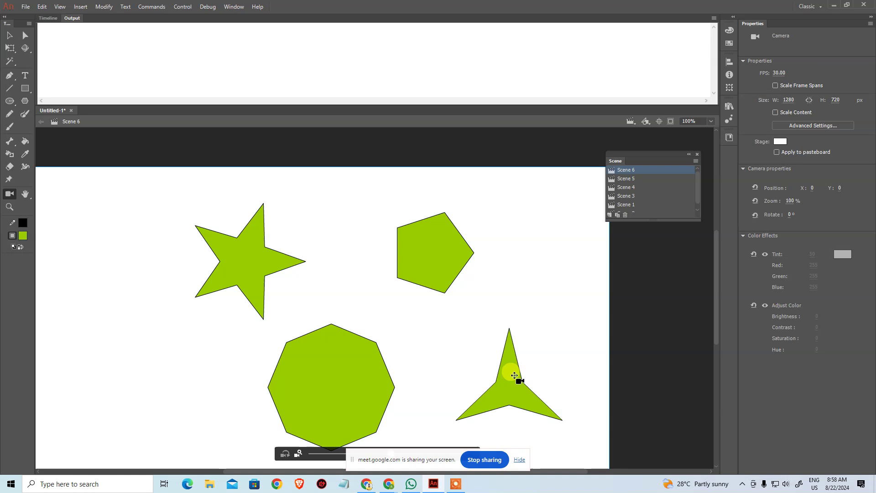
click(9, 36)
click(504, 381)
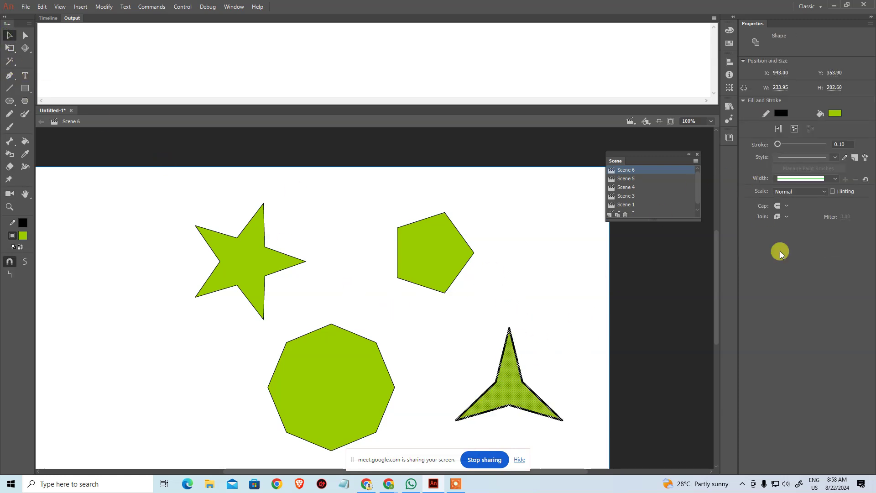
click(526, 374)
Select all four PolyStar shapes and delete them from the stage
drag(129, 169, 641, 389)
scroll(502, 292, down, 3)
scroll(502, 292, left, 1)
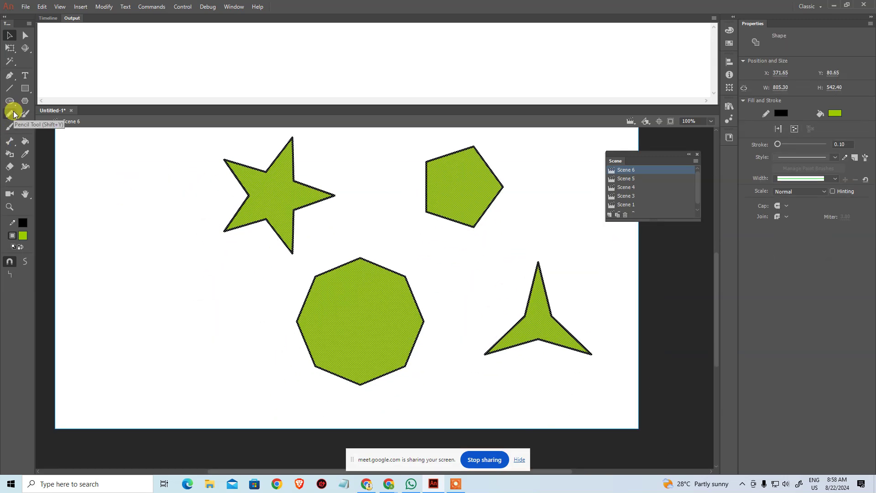
click(189, 240)
scroll(174, 247, up, 2)
scroll(174, 247, right, 1)
key(ctrl+a)
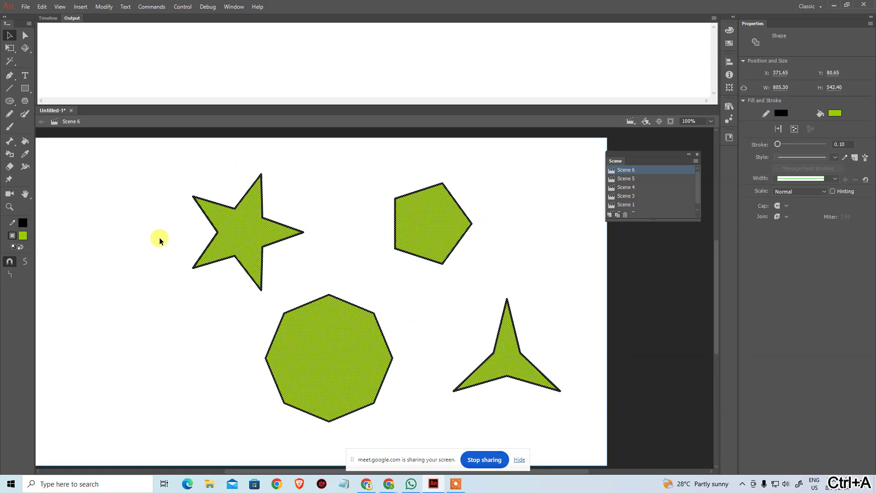
key(Delete)
Try drawing two wavy freehand lines with the Pencil tool, undoing each one
click(9, 114)
mouse_move(148, 315)
mouse_down()
mouse_move(295, 258)
mouse_move(356, 274)
mouse_up()
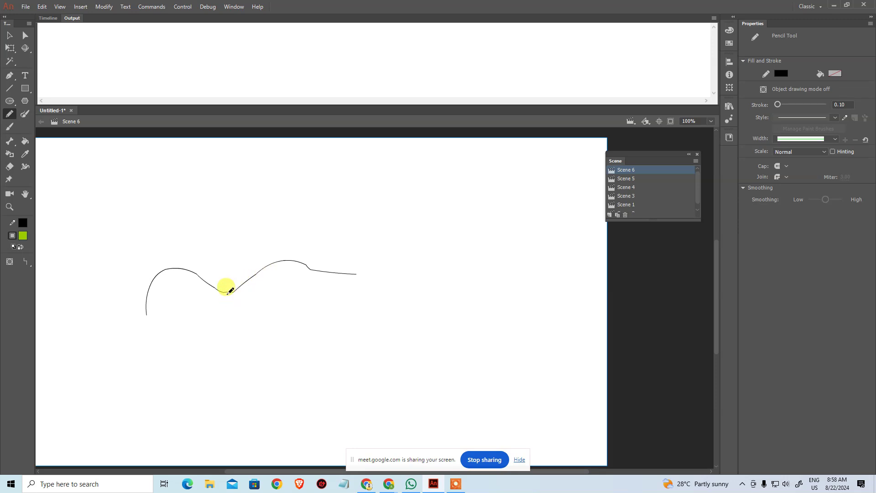
key(ctrl+z)
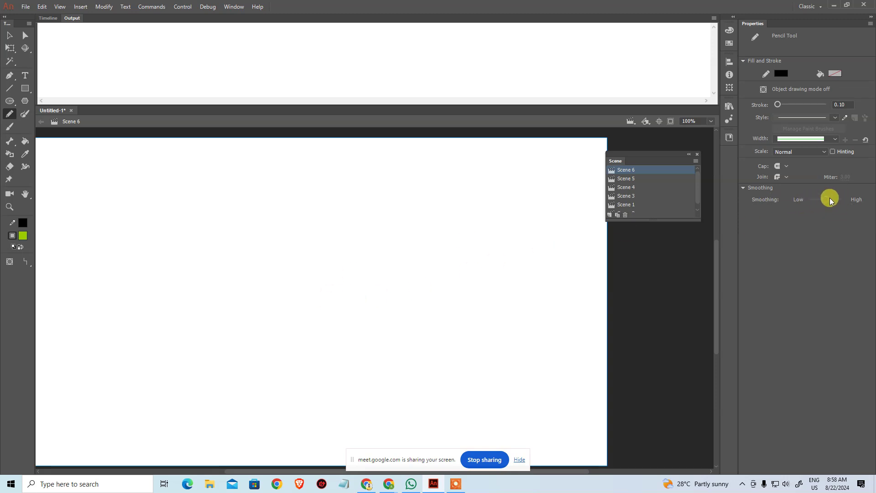
drag(237, 333, 439, 265)
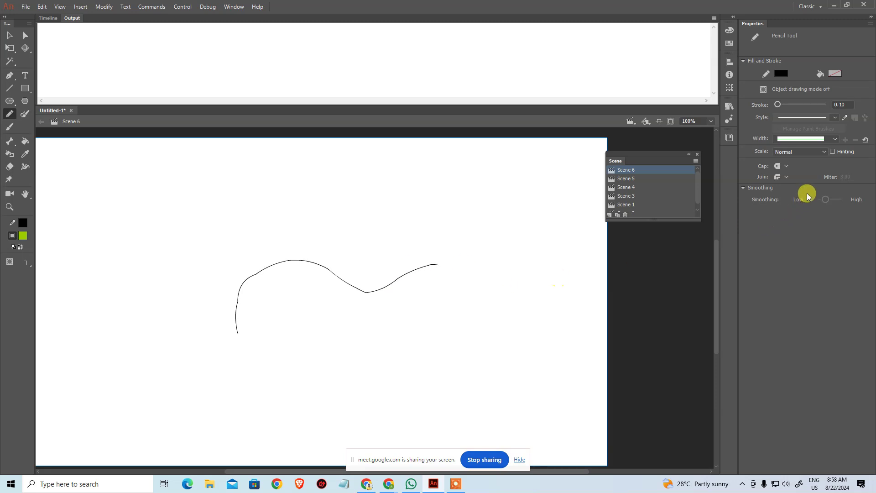
key(ctrl+z)
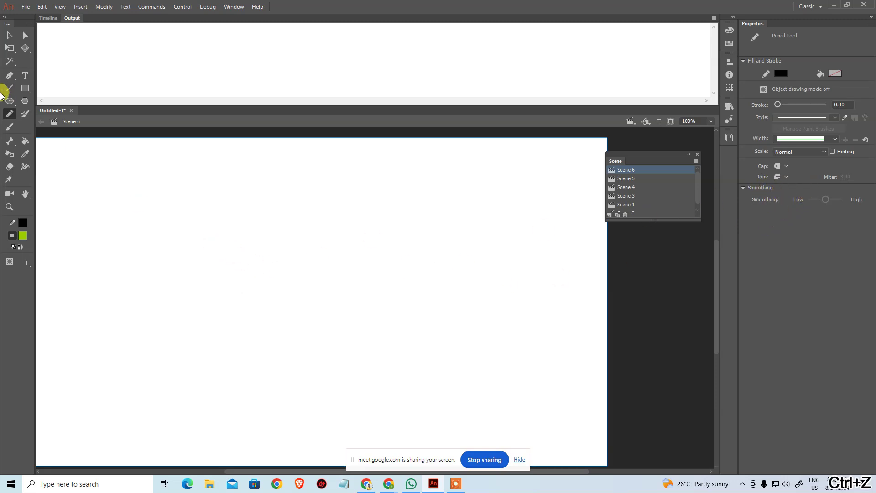
Show the Timeline and delete the Camera layer
click(48, 17)
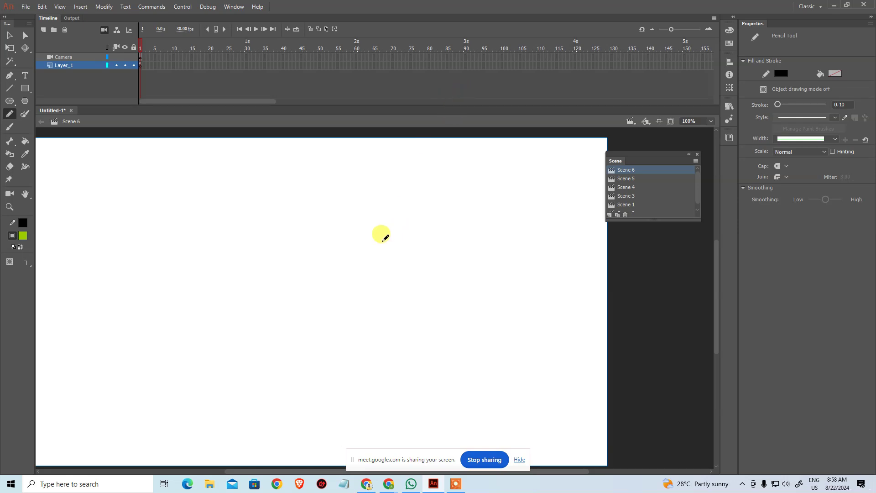
click(87, 58)
click(65, 29)
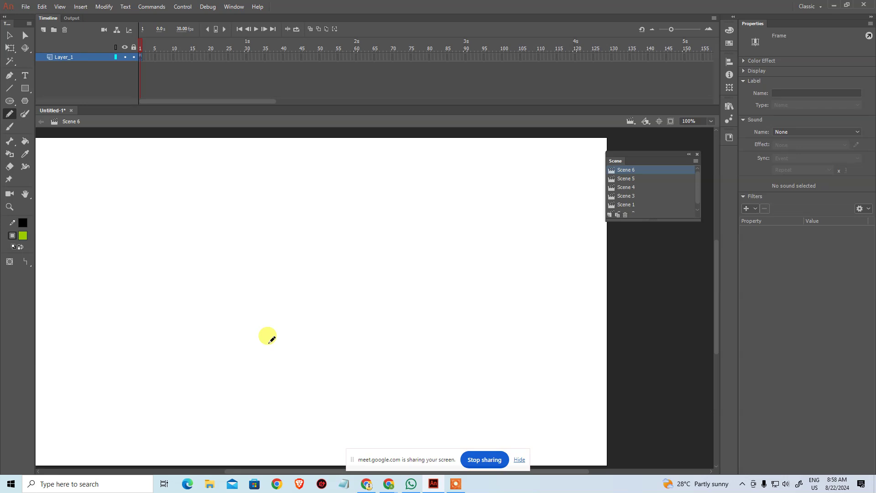
Draw a test pencil line, set the pencil's stroke style to a solid line with 1.00 stroke, and undo the test line
mouse_move(237, 352)
mouse_down()
mouse_move(297, 267)
mouse_move(411, 293)
mouse_up()
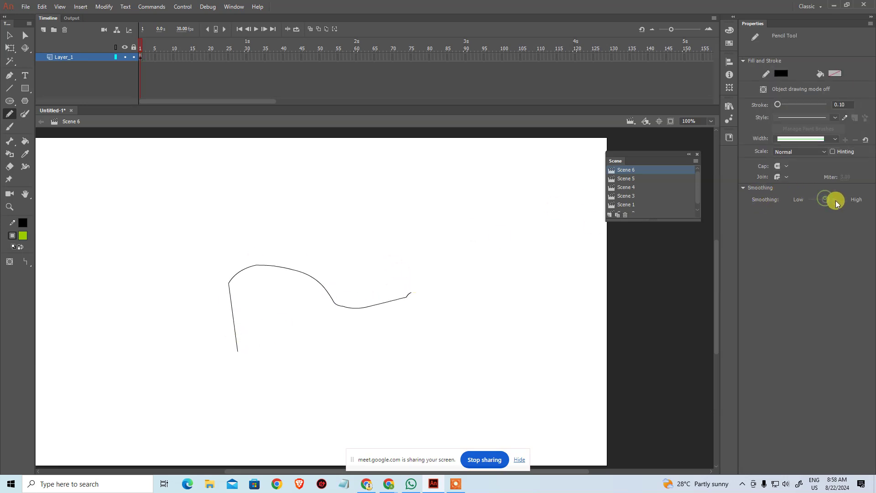
click(808, 119)
click(806, 135)
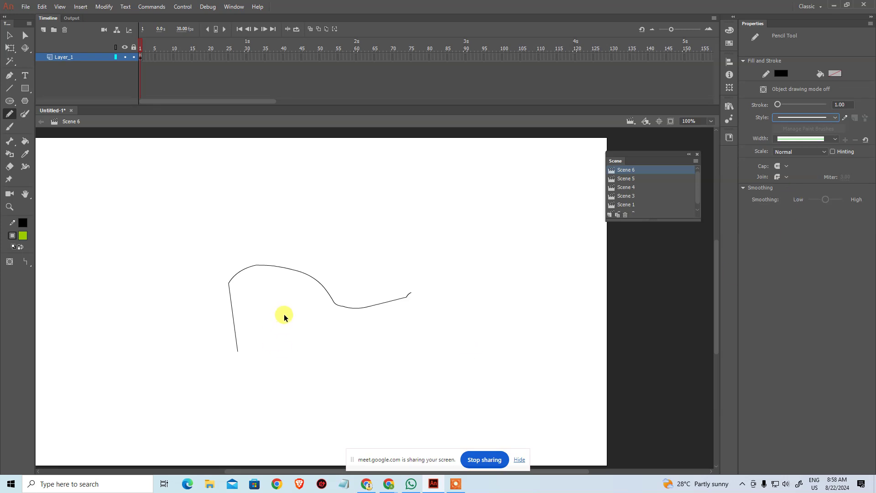
key(ctrl+z)
Try two freehand pencil curves with the 1.00 solid stroke, undoing each one
mouse_move(216, 220)
mouse_down()
mouse_move(196, 241)
mouse_move(228, 323)
mouse_move(324, 288)
mouse_move(391, 241)
mouse_up()
key(ctrl+z)
drag(284, 247, 439, 287)
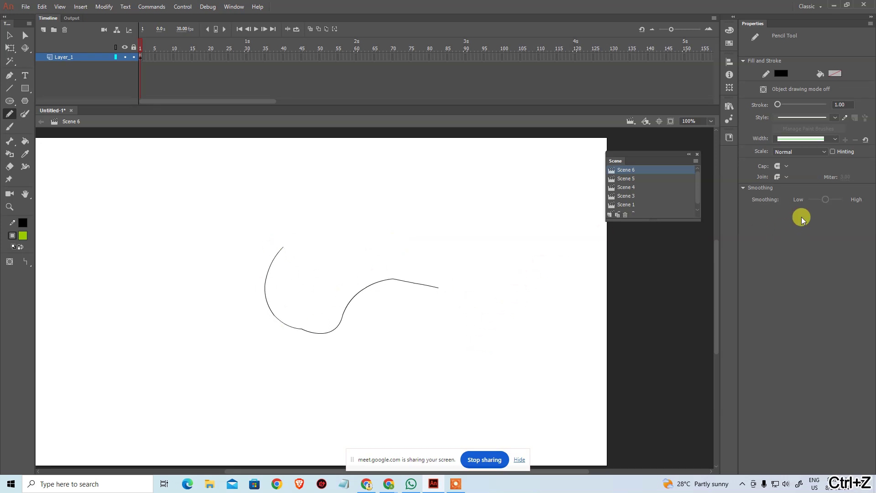
key(ctrl+z)
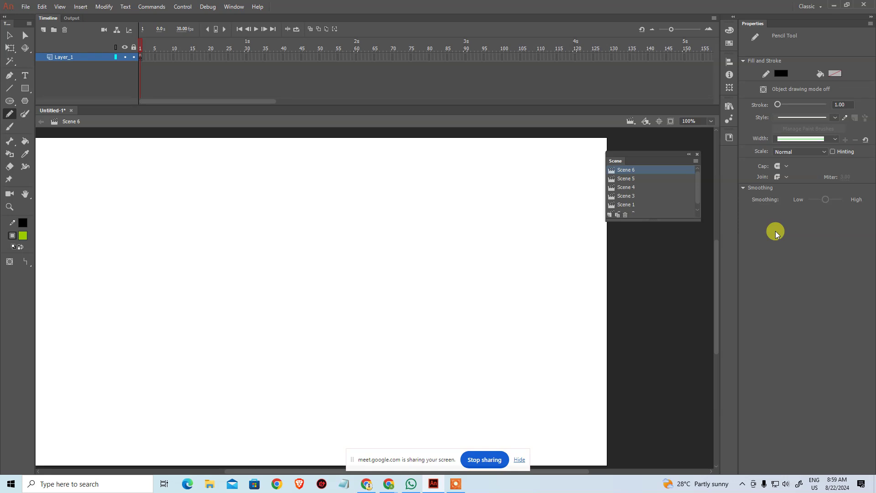
Paint four curved freehand strokes across the stage with the Paint Brush tool
click(24, 116)
mouse_move(218, 216)
mouse_down()
mouse_move(263, 286)
mouse_move(317, 283)
mouse_up()
mouse_move(297, 185)
mouse_down()
mouse_move(379, 231)
mouse_move(397, 314)
mouse_up()
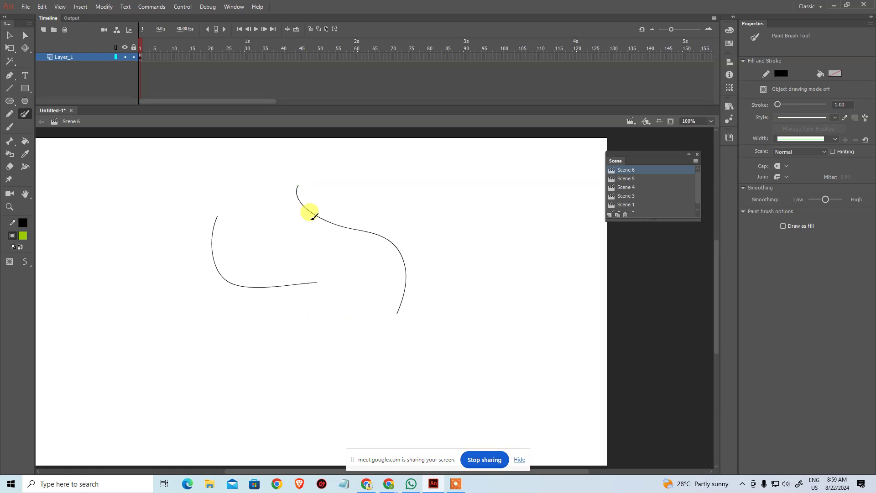
mouse_move(433, 144)
mouse_down()
mouse_move(493, 274)
mouse_move(465, 354)
mouse_up()
mouse_move(249, 365)
mouse_down()
mouse_move(439, 377)
mouse_move(515, 368)
mouse_up()
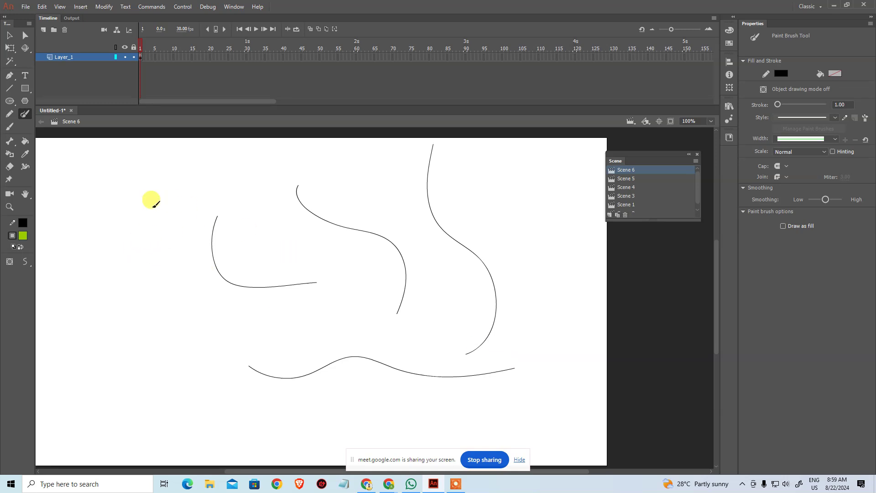
Select all the paint brush strokes and delete them from the stage
drag(822, 201, 833, 201)
key(ctrl+a)
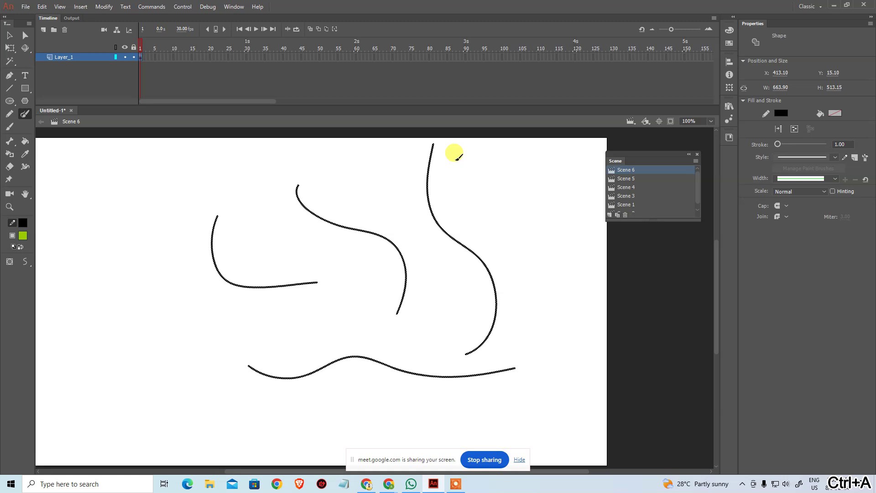
key(Delete)
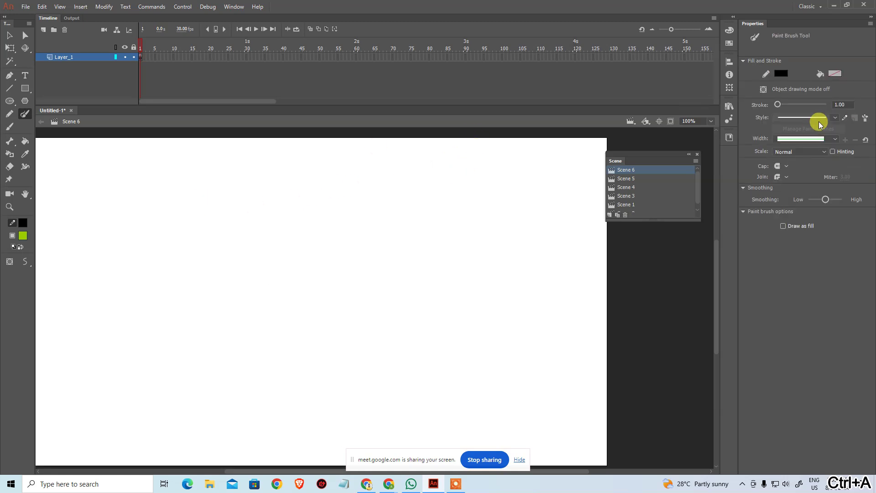
Set the Paint Brush stroke to 20 with the solid line style and paint two curved strokes across the stage
click(833, 115)
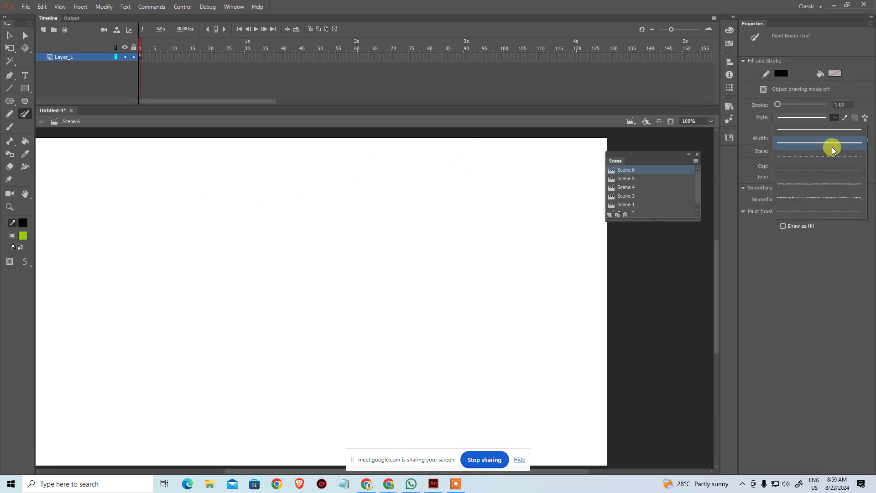
click(833, 140)
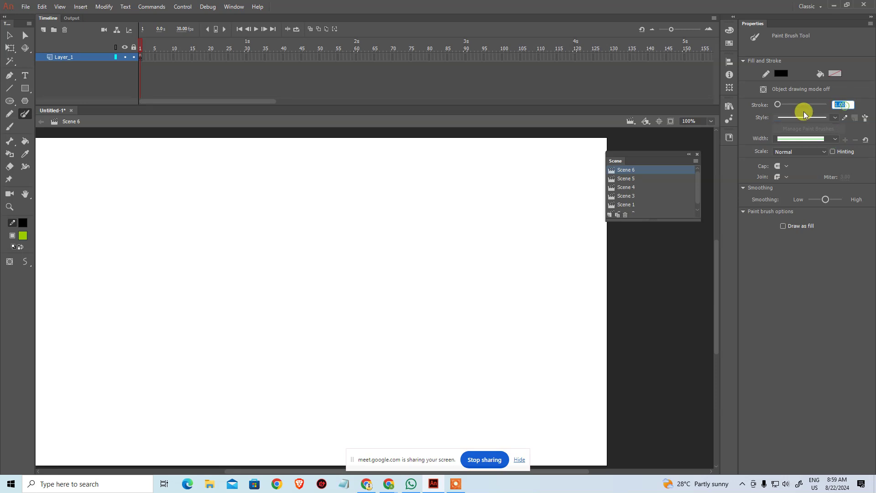
text(20)
key(Return)
mouse_move(154, 199)
mouse_down()
mouse_move(308, 284)
mouse_move(383, 311)
mouse_up()
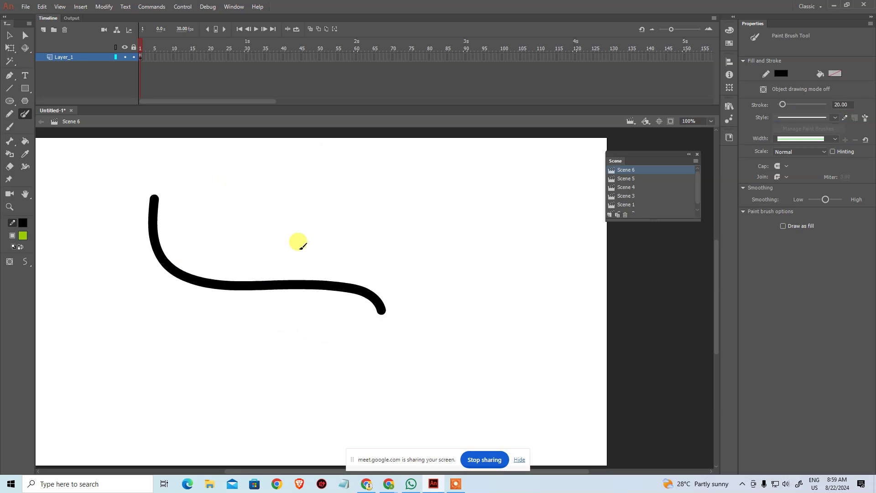
mouse_move(264, 250)
mouse_down()
mouse_move(397, 224)
mouse_move(463, 199)
mouse_up()
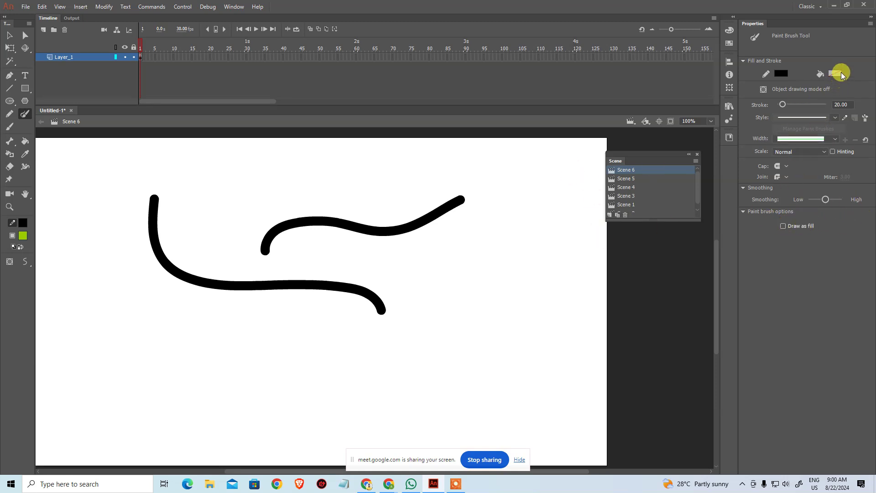
Paint a wavy stroke below the others with Draw as fill enabled, and select each stroke in turn to compare its properties
click(806, 224)
mouse_move(223, 349)
mouse_down()
mouse_move(350, 384)
mouse_move(514, 381)
mouse_up()
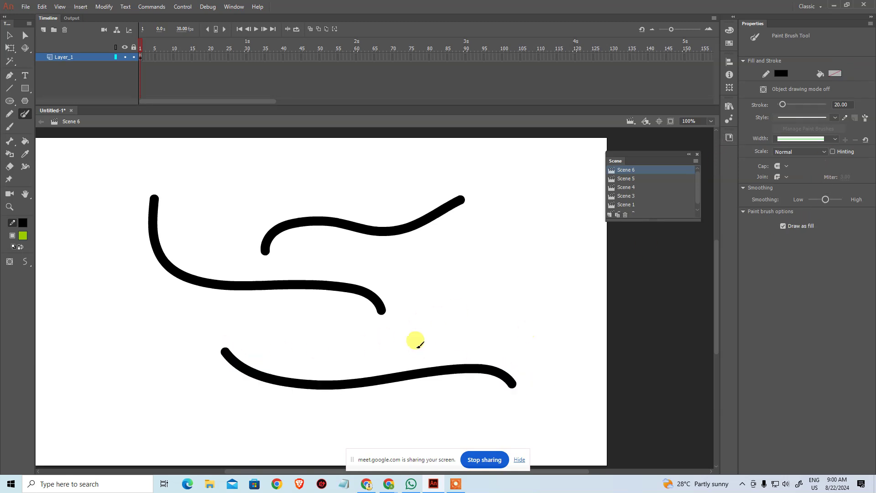
key(v)
click(409, 376)
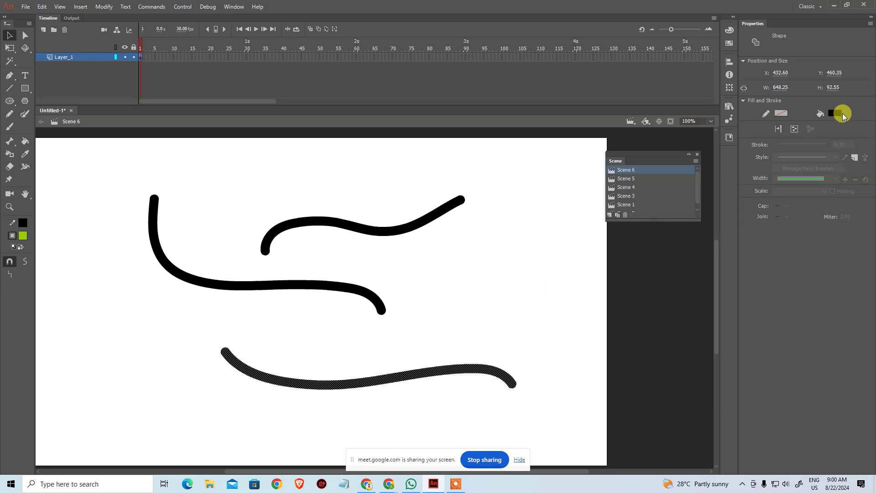
click(419, 224)
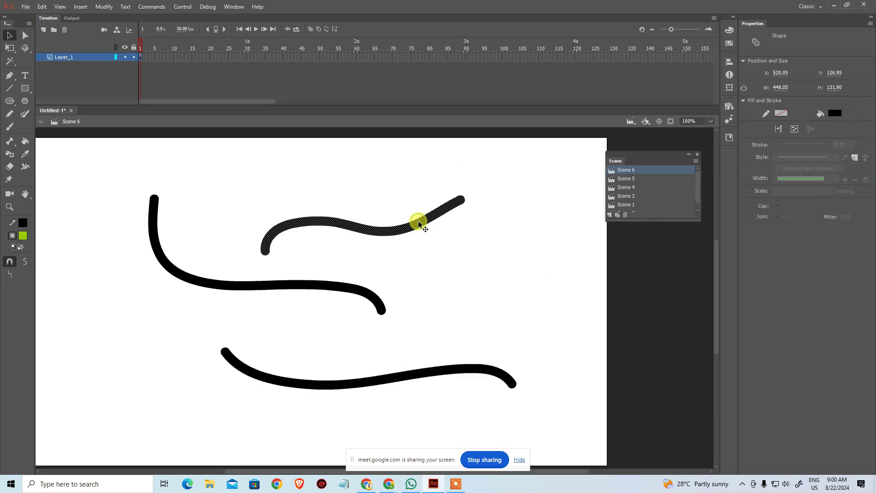
click(351, 298)
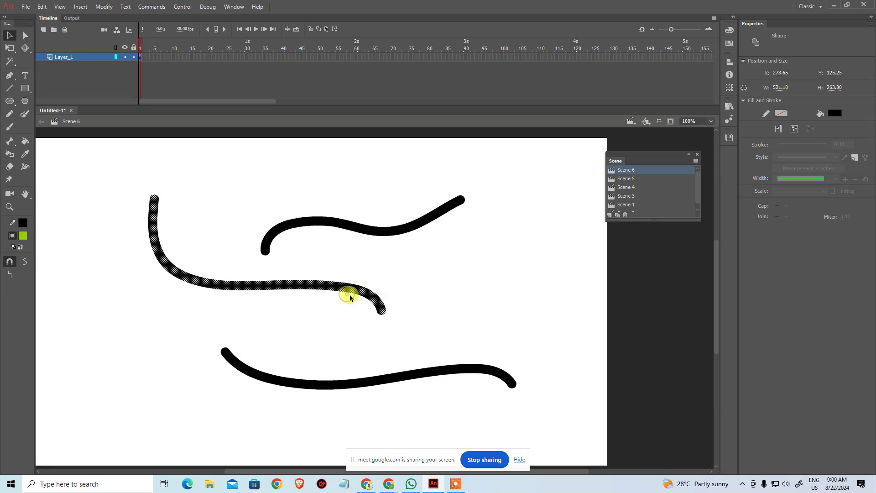
click(401, 378)
click(562, 309)
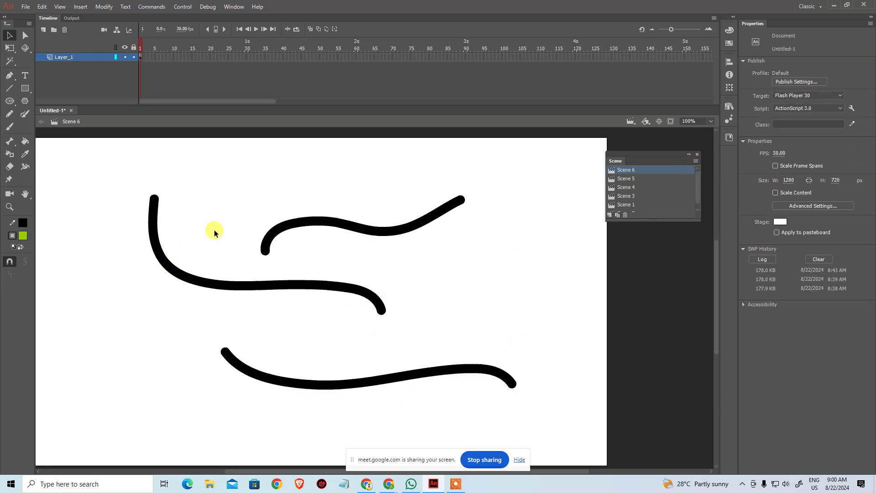
Paint a tall curved stroke beside the others with Draw as fill off, and delete all strokes from the stage
key(b)
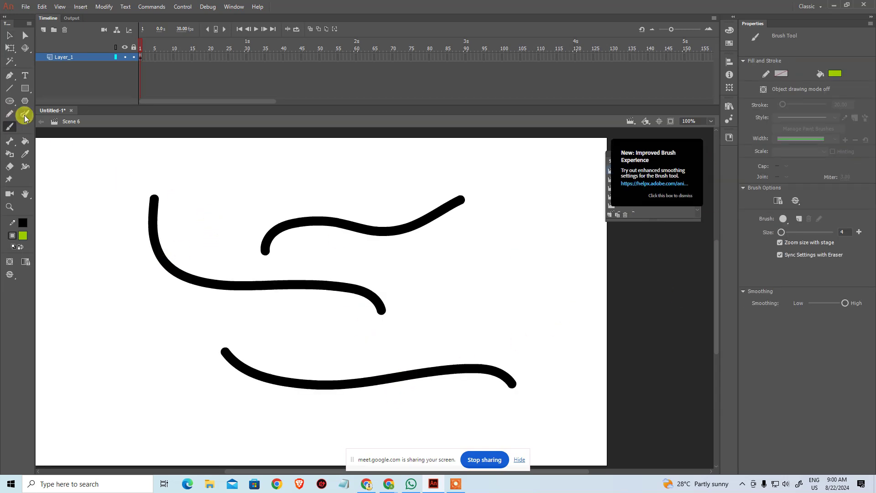
click(24, 116)
click(798, 225)
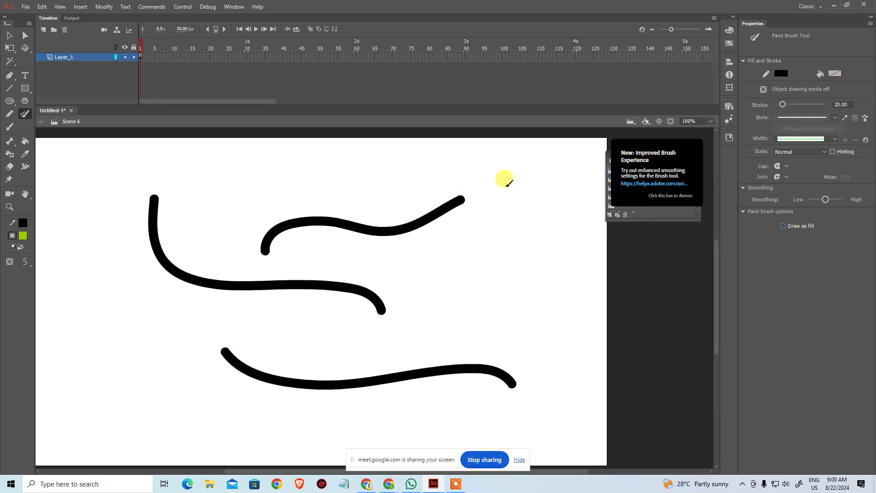
mouse_move(528, 185)
mouse_down()
mouse_move(574, 334)
mouse_move(576, 393)
mouse_up()
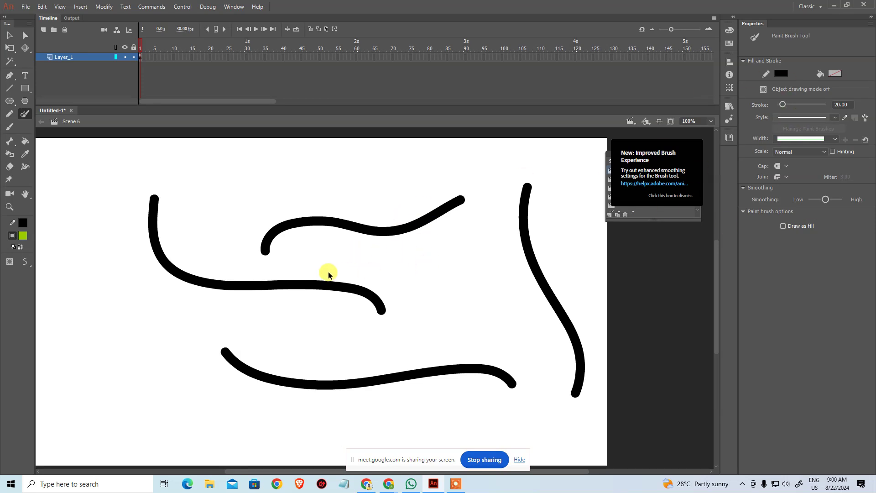
key(ctrl+a)
key(Delete)
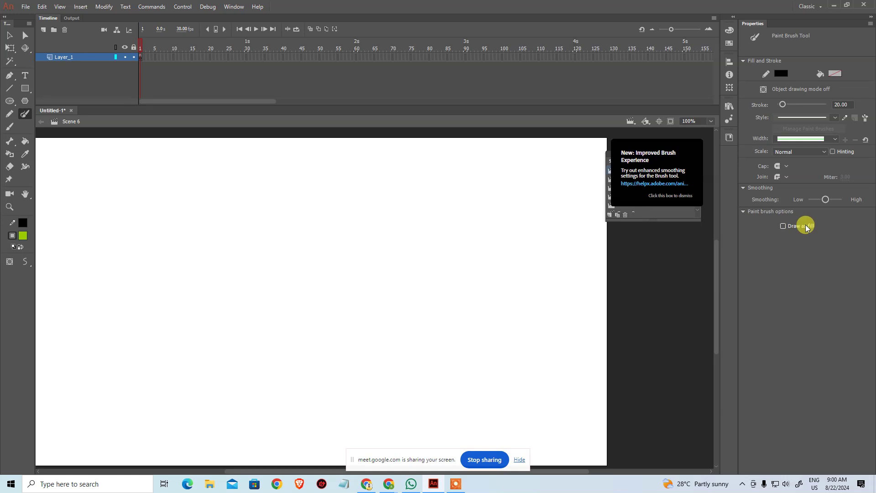
Review the brush shapes and paint modes available for the Brush tool
click(10, 129)
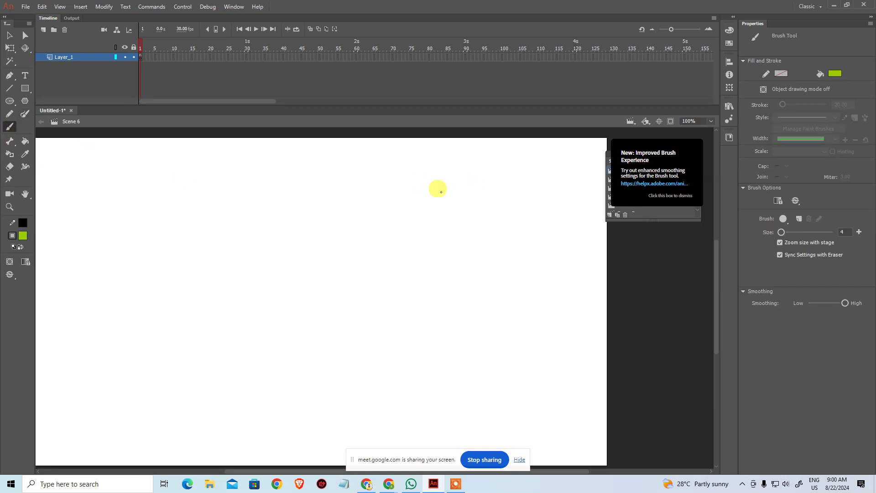
click(788, 224)
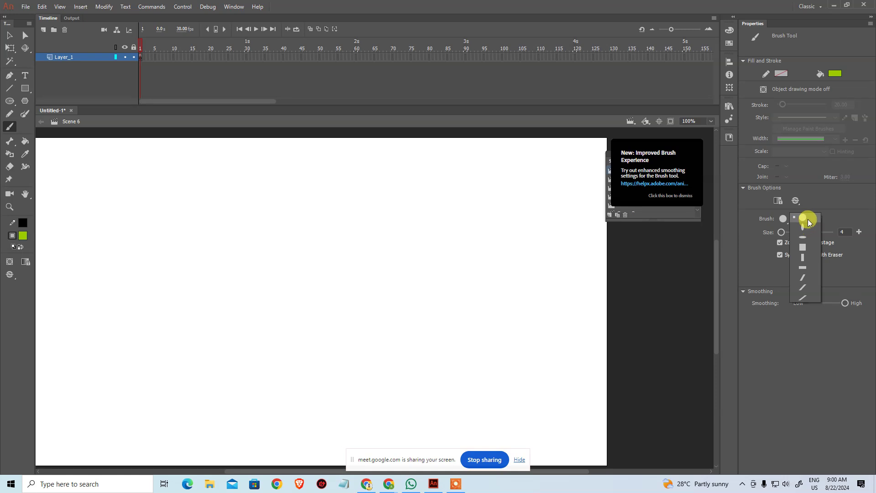
click(824, 199)
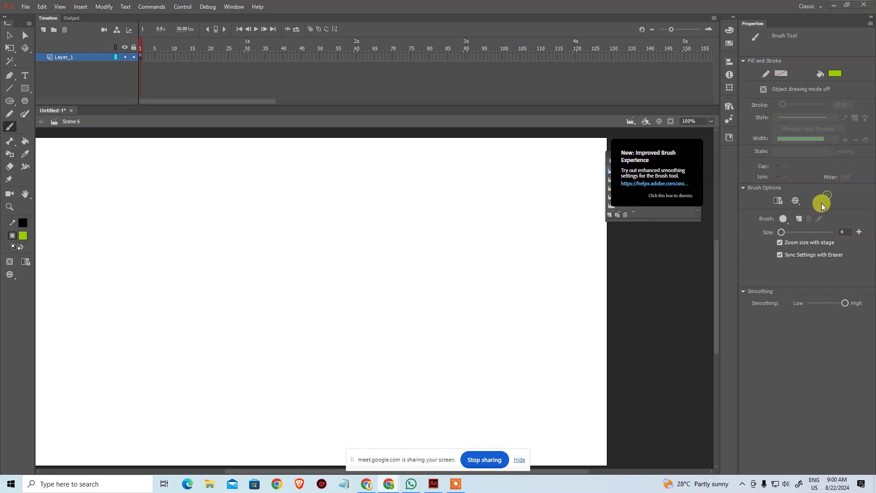
click(796, 202)
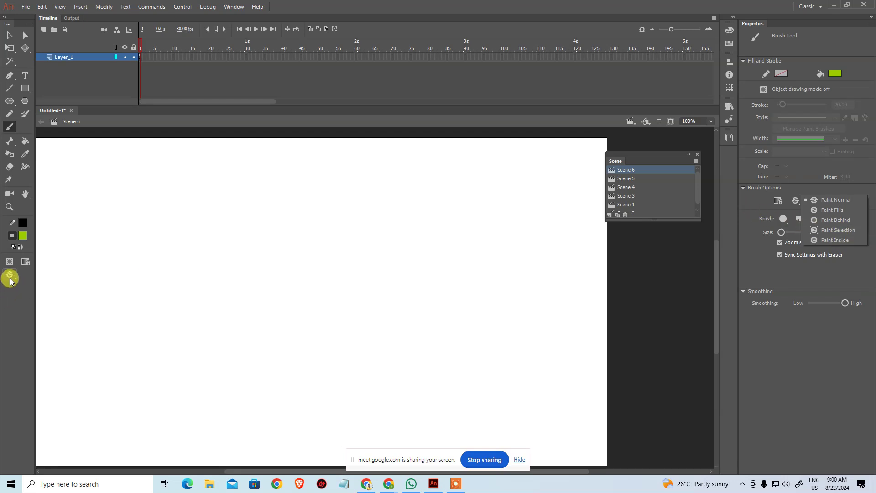
click(765, 341)
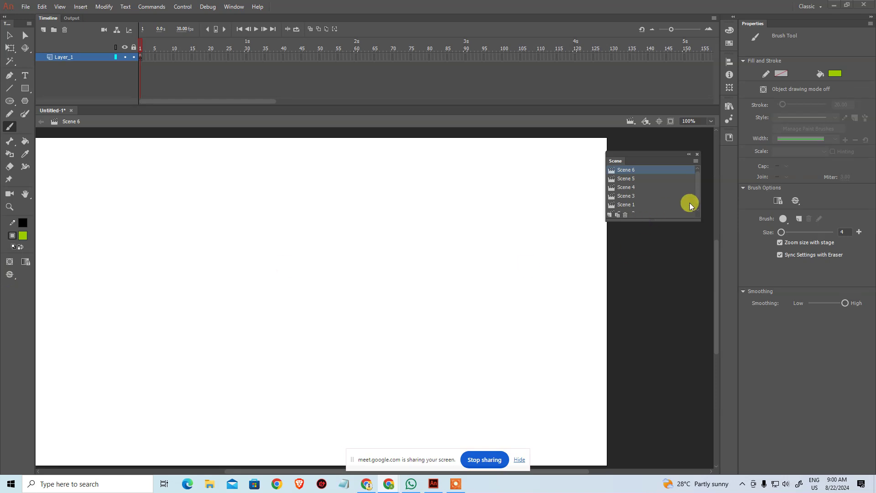
Try a freehand test line with the Pencil tool at the 20.00 stroke and undo it
click(26, 119)
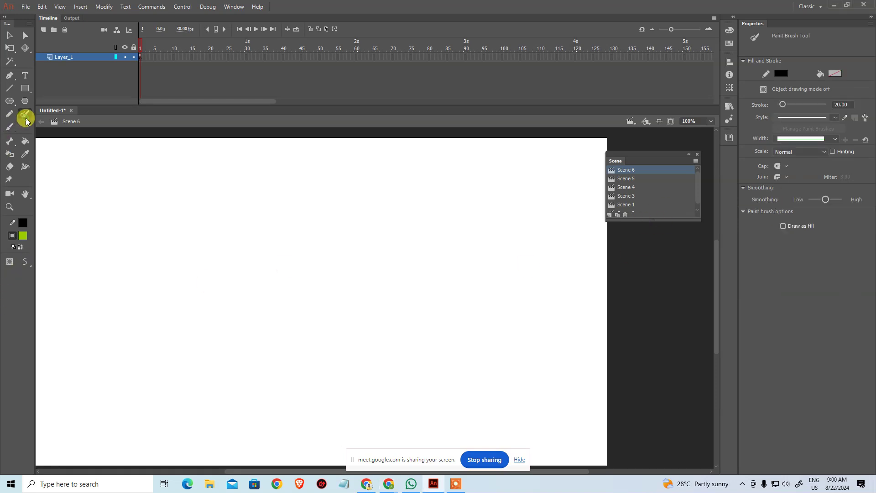
click(9, 113)
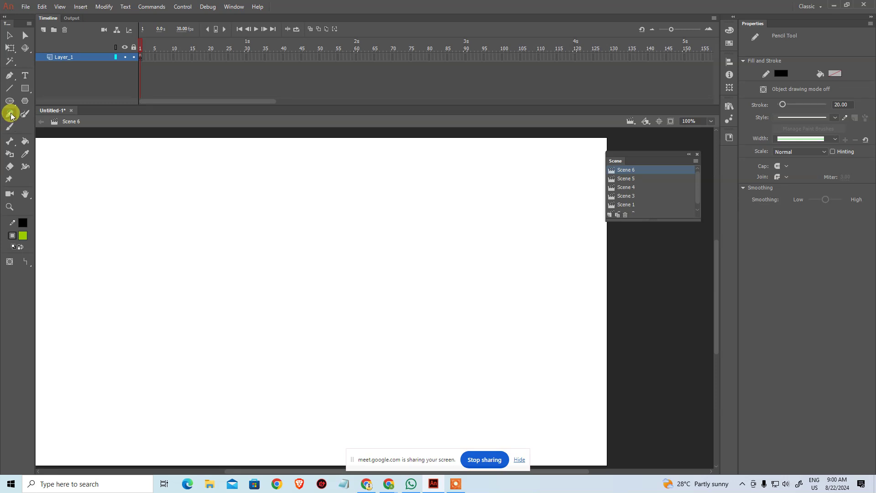
click(25, 263)
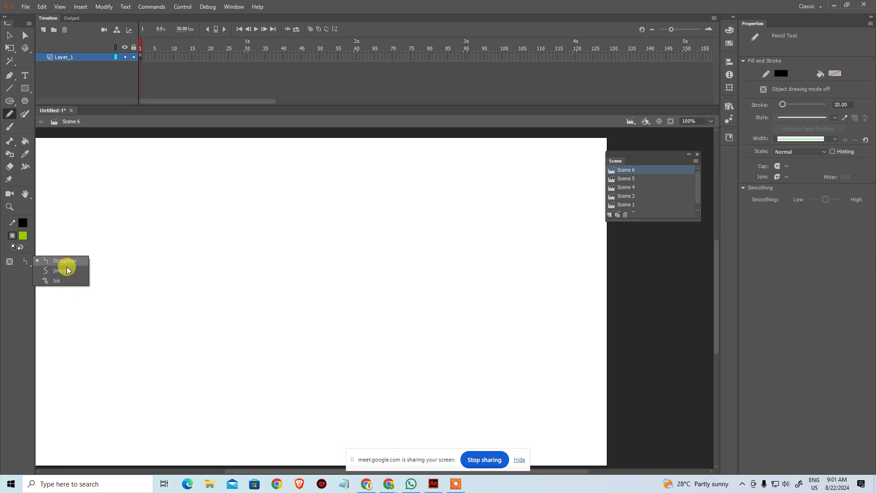
click(64, 281)
drag(175, 181, 284, 308)
key(ctrl+z)
Set the pencil's stroke to 1
click(842, 104)
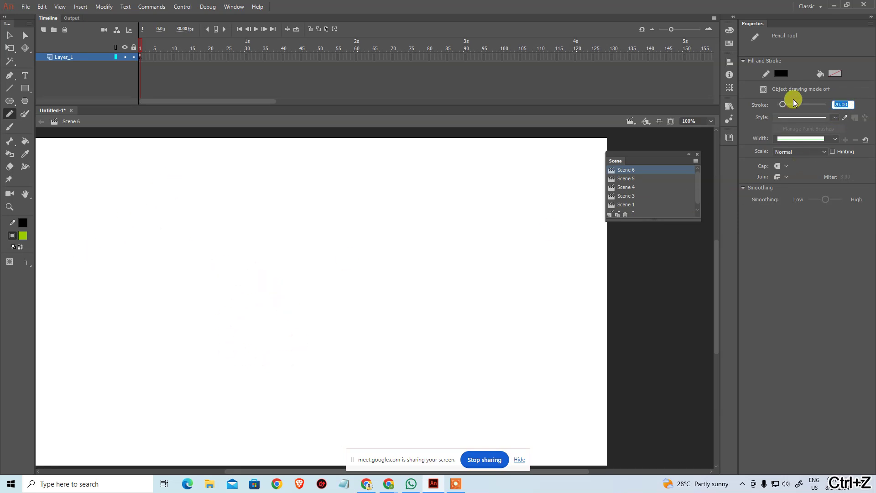
text(1)
key(Return)
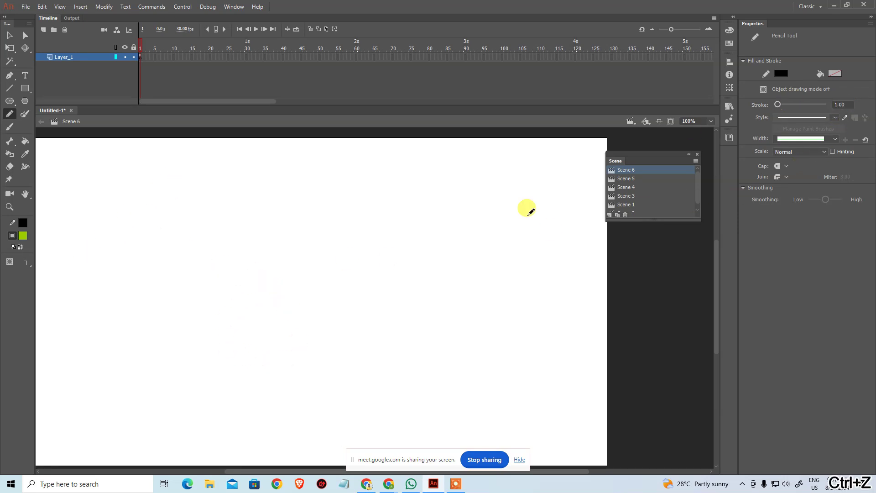
Try a freehand pencil curve in Straighten mode and undo it
click(22, 264)
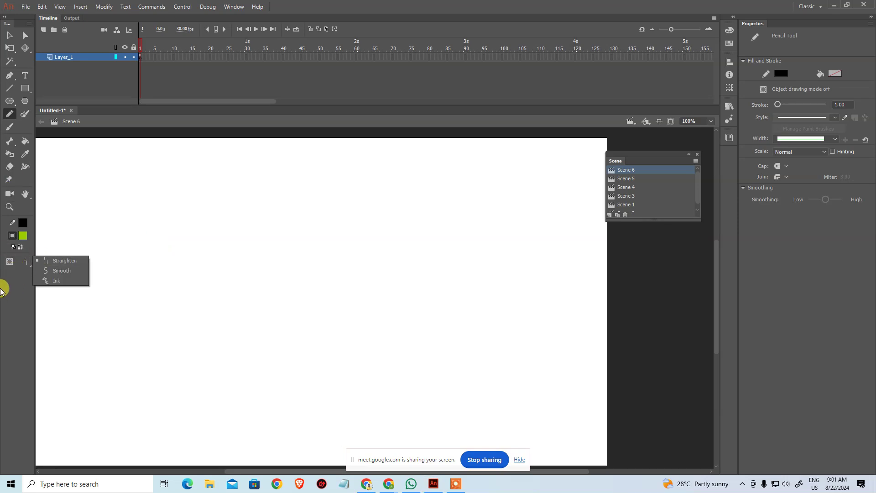
click(56, 262)
drag(197, 211, 348, 306)
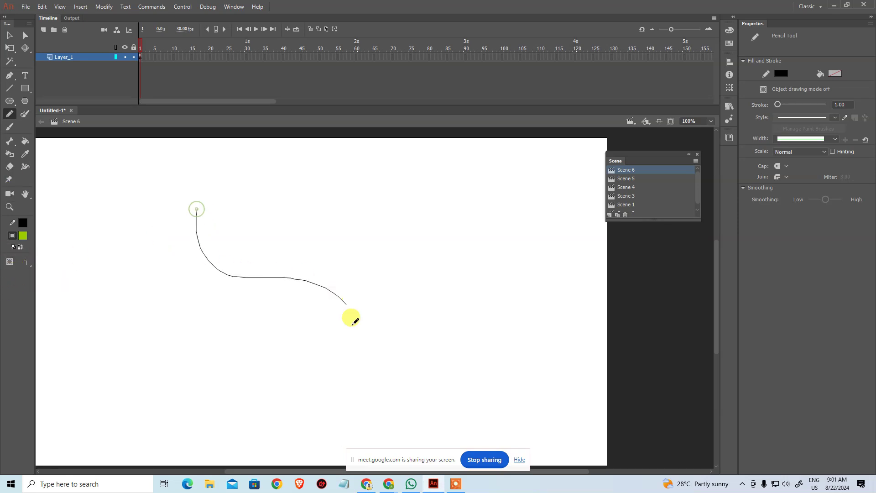
key(ctrl+z)
Switch the pencil to Smooth mode and draw three S-shaped curves side by side on the stage
click(25, 261)
click(53, 271)
drag(185, 208, 323, 354)
drag(305, 213, 415, 369)
drag(416, 204, 476, 411)
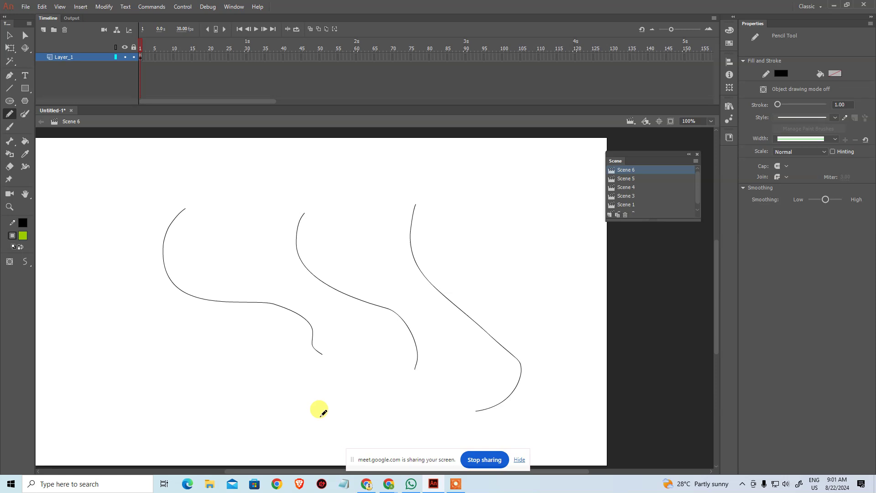
Draw two irregular freehand outlines with the pencil in Ink mode, and delete every line from the stage
click(25, 262)
click(53, 280)
mouse_move(124, 369)
mouse_down()
mouse_move(137, 258)
mouse_move(256, 170)
mouse_move(320, 164)
mouse_up()
mouse_move(194, 335)
mouse_down()
mouse_move(237, 419)
mouse_move(362, 368)
mouse_move(319, 301)
mouse_up()
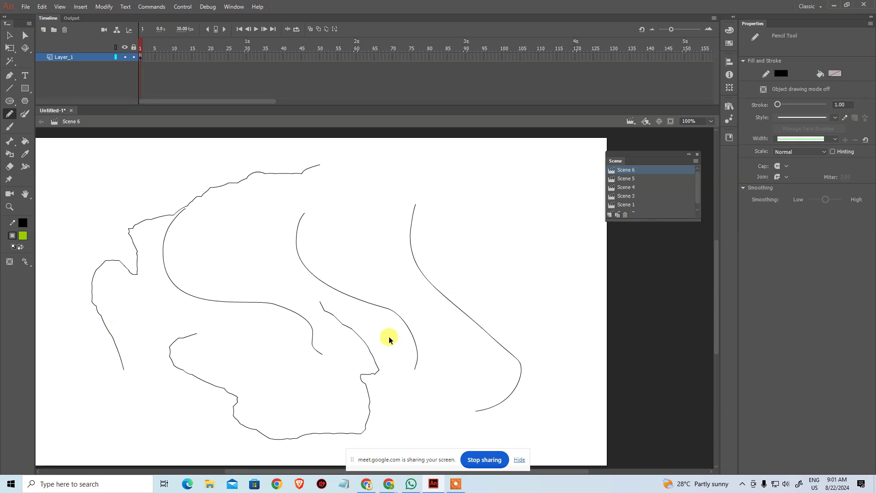
key(ctrl+a)
key(Delete)
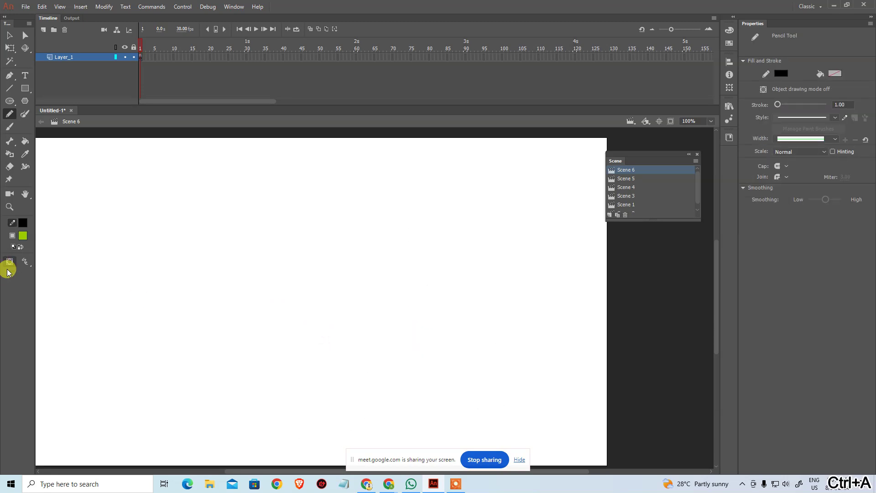
Switch the pencil mode to Smooth and back to Straighten
click(25, 262)
click(50, 271)
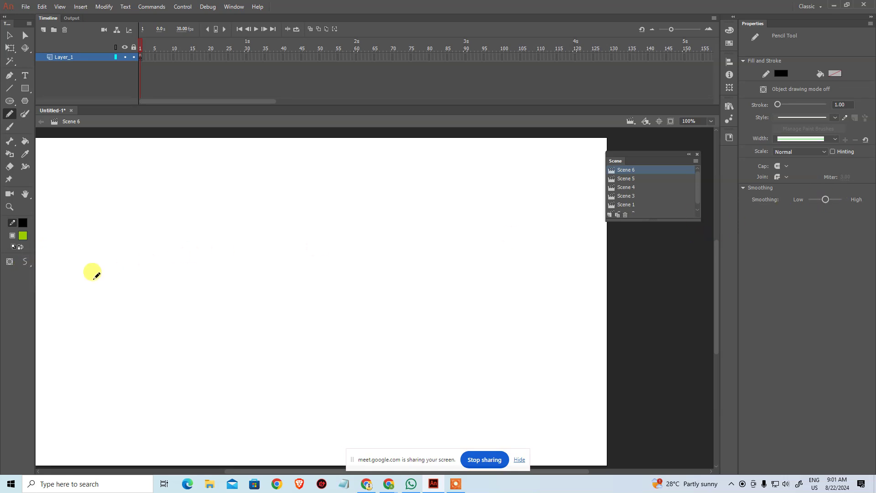
click(26, 263)
click(49, 260)
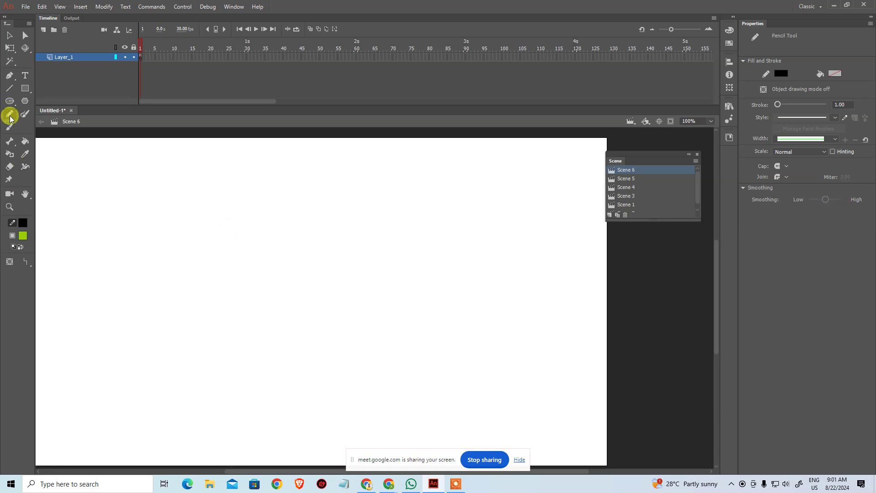
Set the Paint Brush tool's drawing mode to Straighten
click(25, 115)
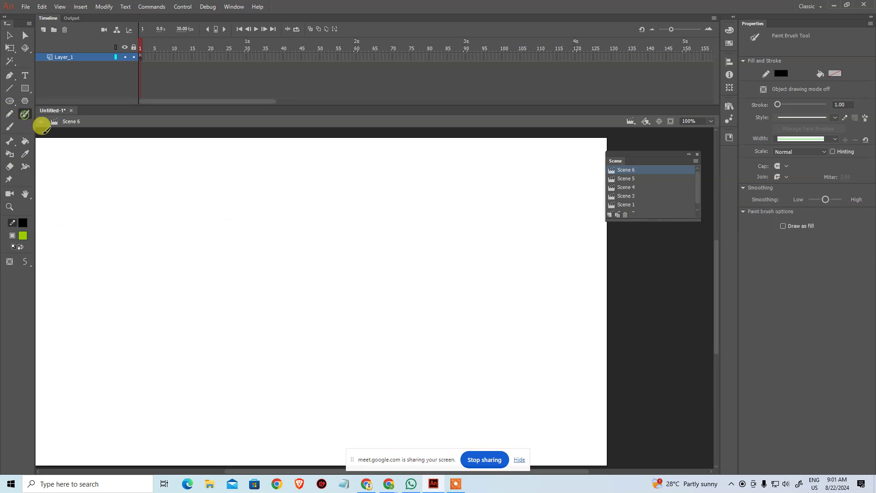
click(25, 267)
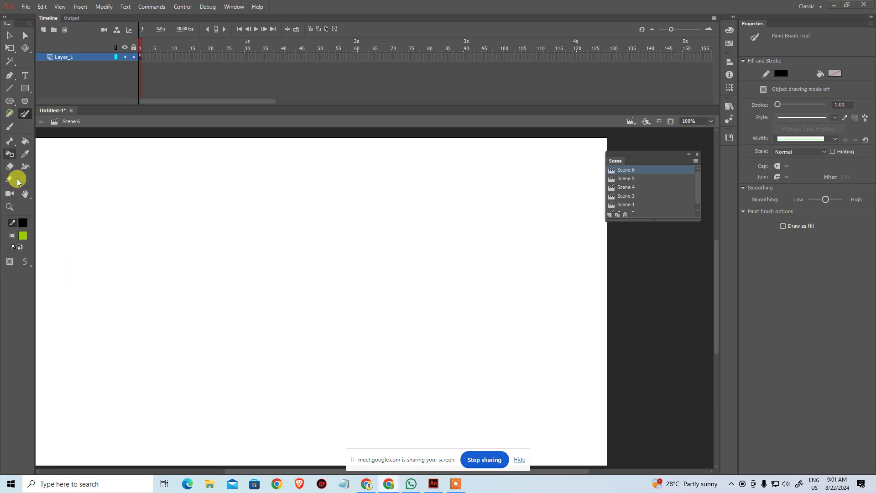
click(25, 262)
click(45, 258)
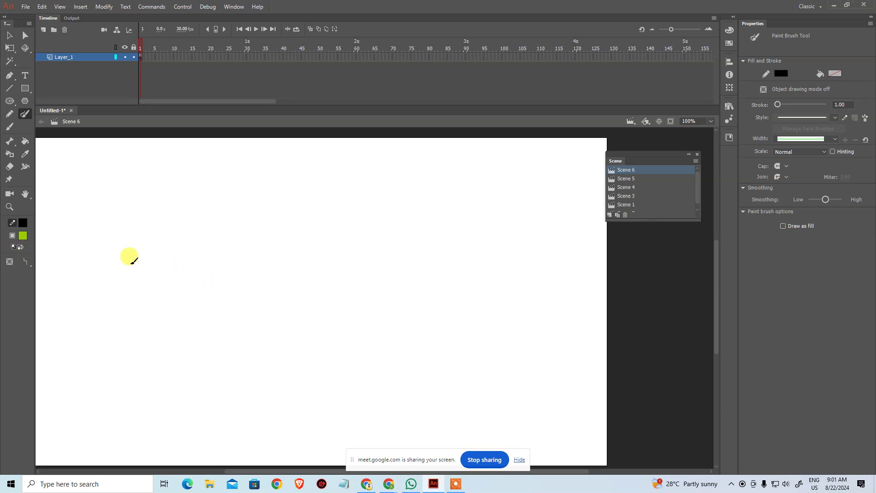
Draw two horizontal lines, one above the other, across the stage with the Pencil tool in Straighten mode
click(9, 114)
click(25, 261)
click(61, 260)
drag(172, 283, 429, 282)
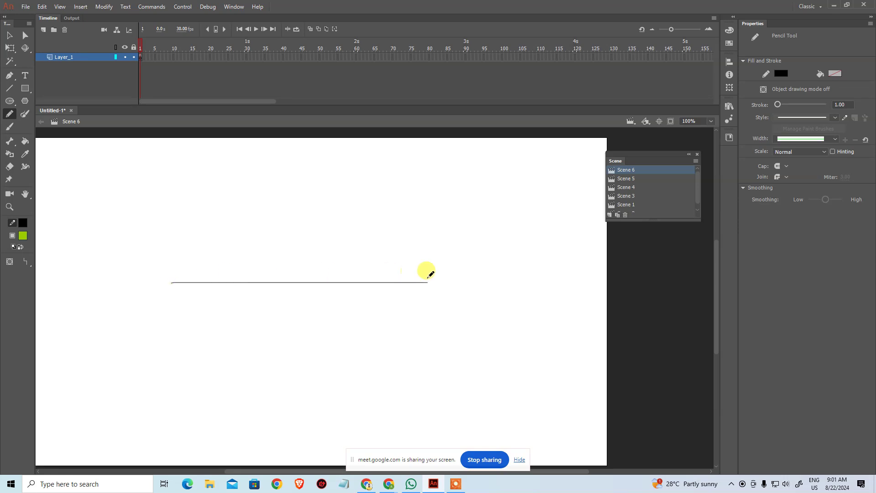
drag(177, 313, 477, 313)
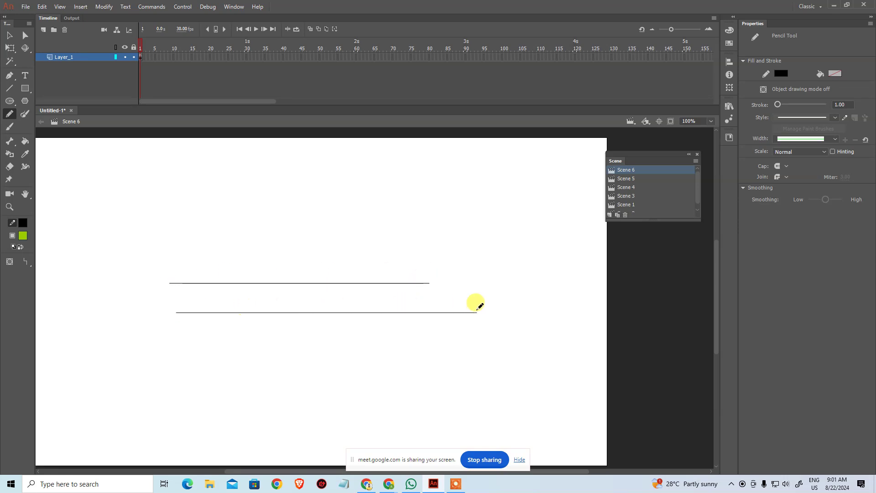
Delete both lines and draw a freehand S-shaped curve with the Paint Brush tool in Smooth mode
key(ctrl+a)
key(Delete)
click(25, 114)
click(25, 266)
click(55, 271)
mouse_move(148, 194)
mouse_down()
mouse_move(183, 249)
mouse_move(323, 294)
mouse_up()
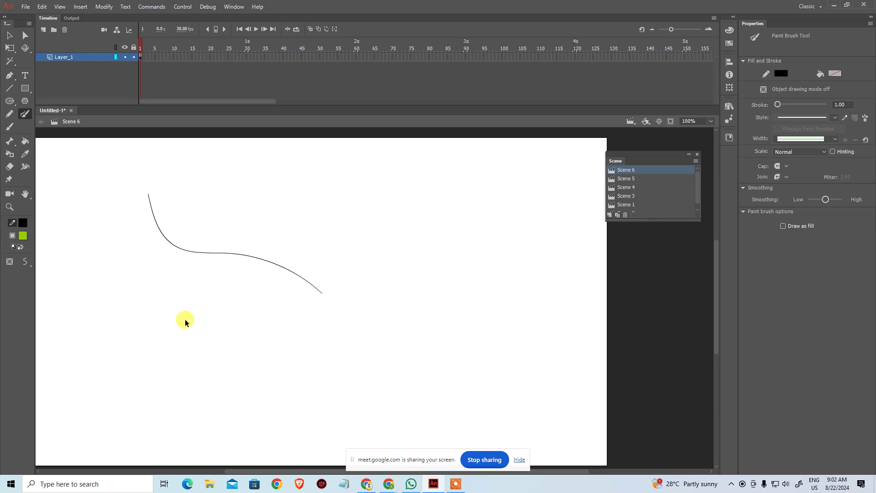
Delete the curve from the stage and show the Brush tool's painting modes
key(ctrl+a)
key(Delete)
click(9, 127)
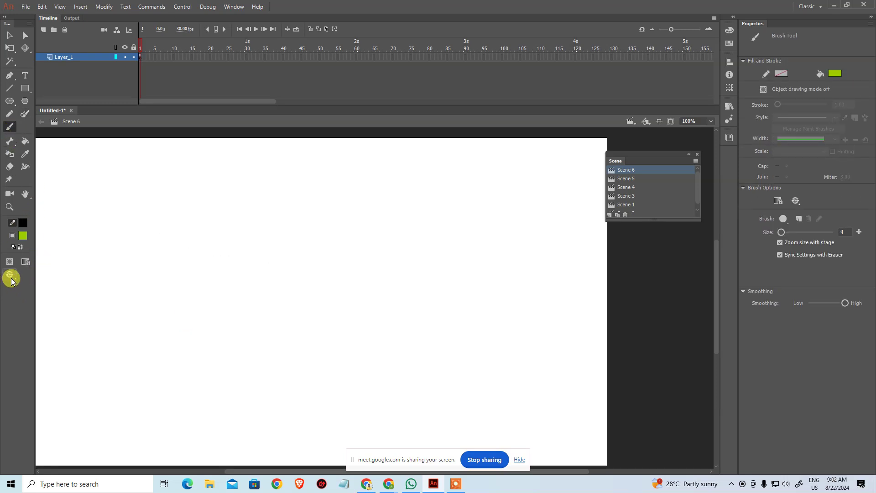
click(10, 278)
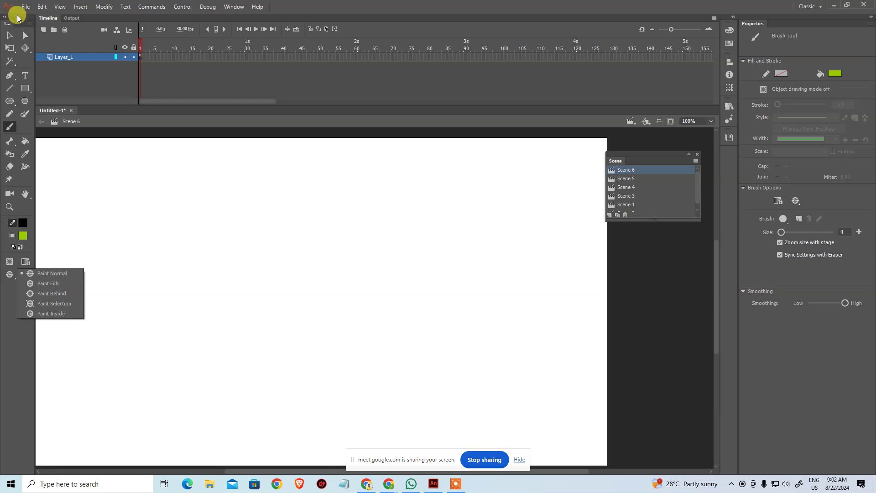
click(209, 210)
key(ctrl+z)
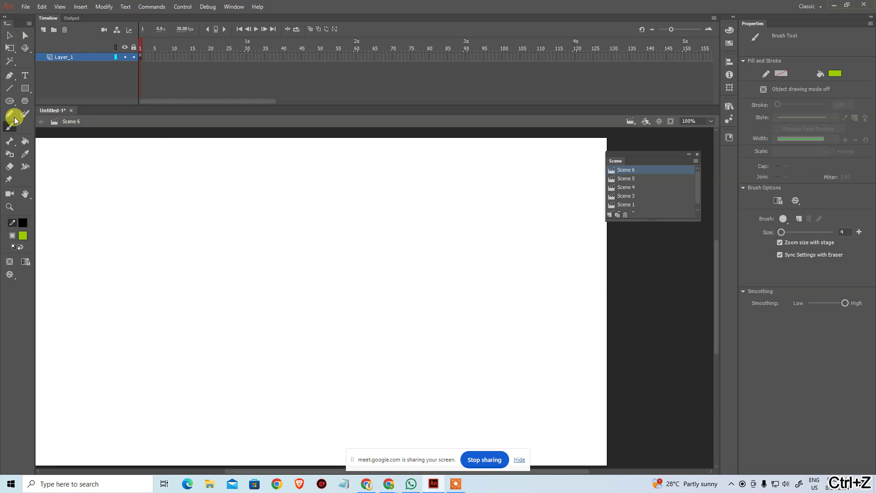
Draw a green circle about 360 px wide with the Oval tool and move it, outline included, slightly lower on the stage
click(28, 103)
click(10, 104)
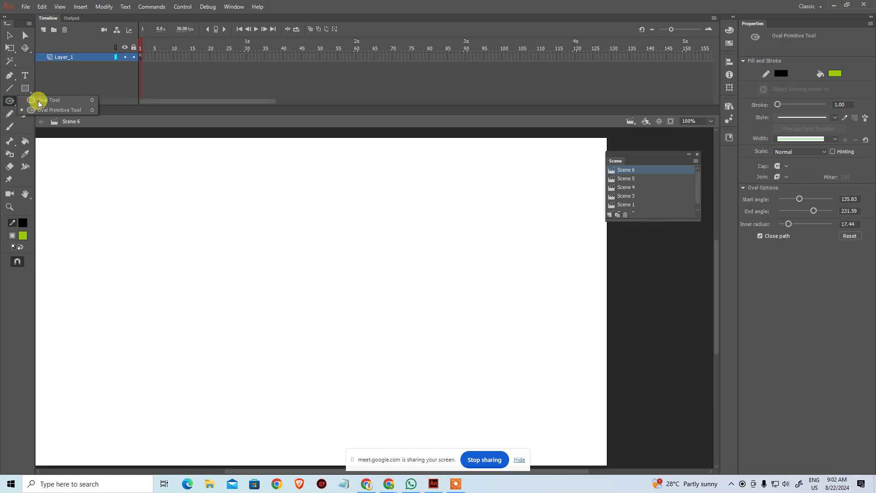
drag(218, 186, 383, 325)
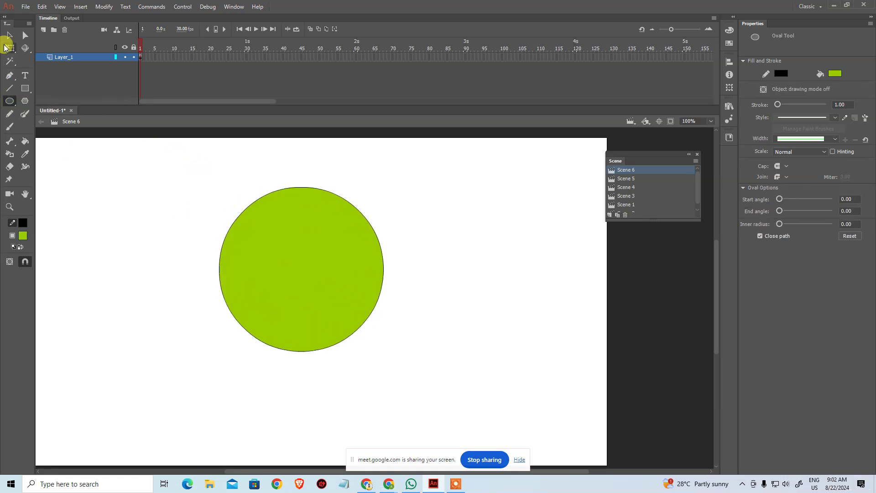
click(9, 35)
double_click(261, 250)
drag(300, 261, 308, 300)
click(415, 264)
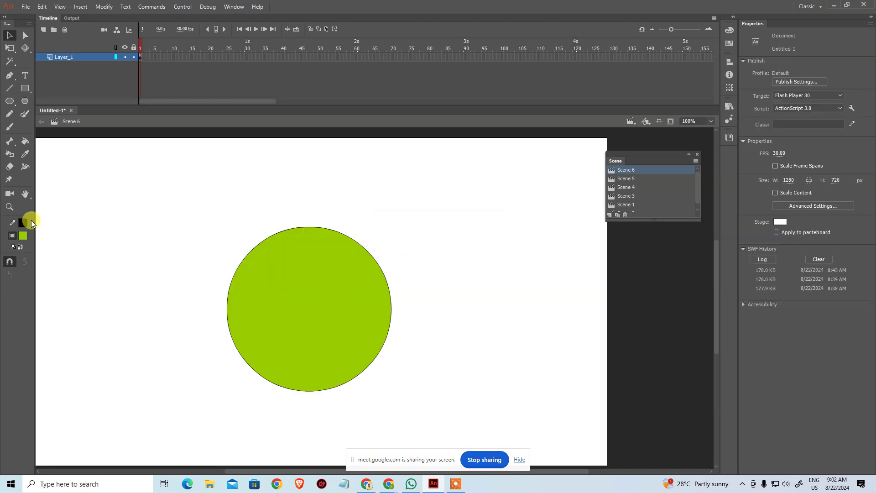
Set up the Brush tool in Paint Normal mode with a dark red fill and a brush size of 20
click(10, 126)
click(9, 274)
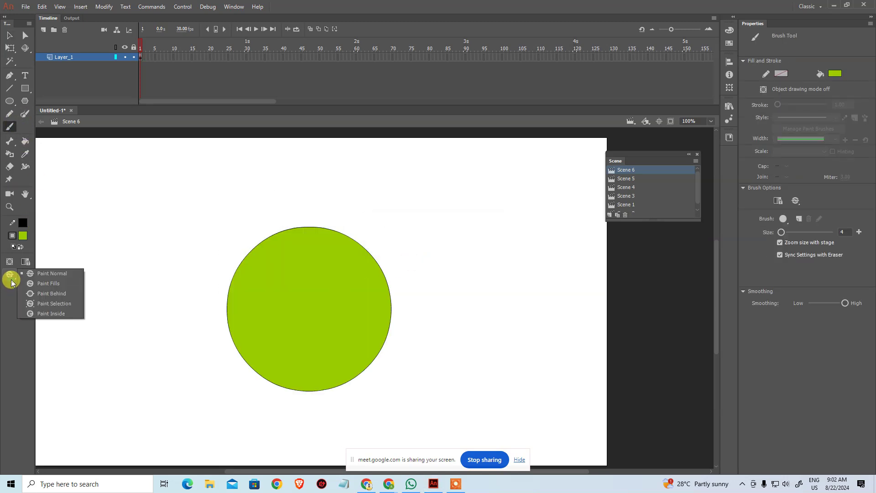
click(32, 276)
click(23, 236)
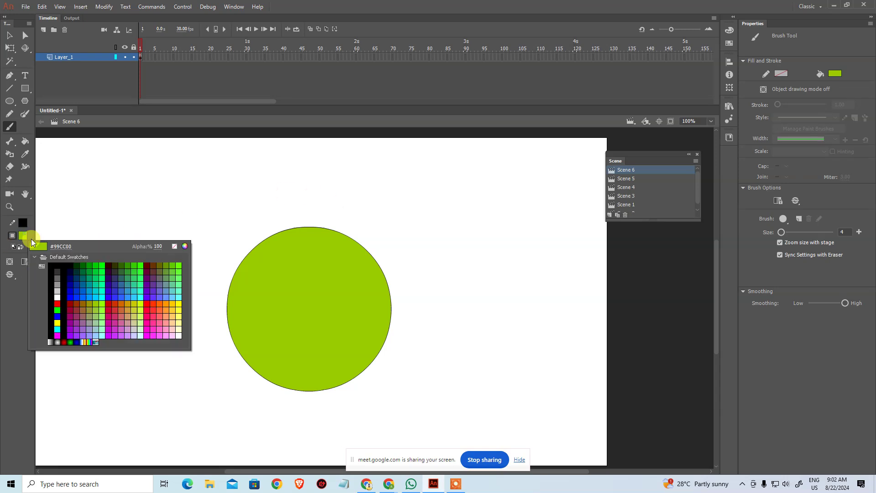
click(70, 303)
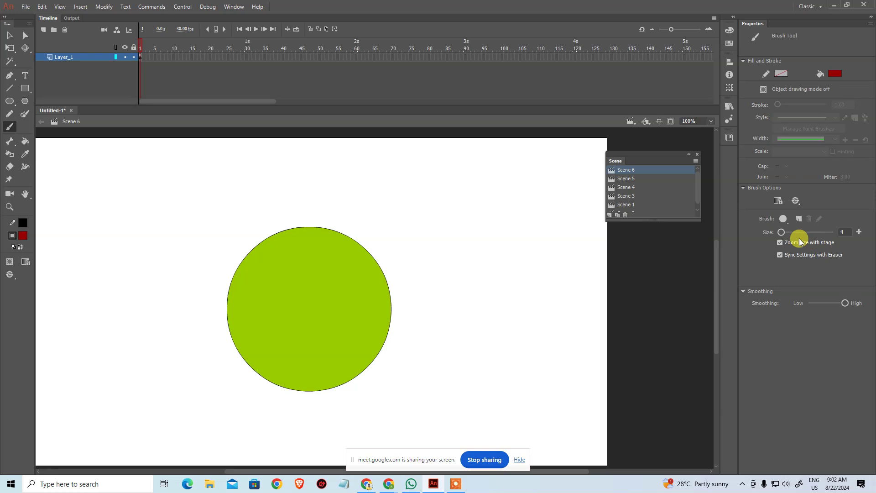
click(847, 231)
text(20)
key(Return)
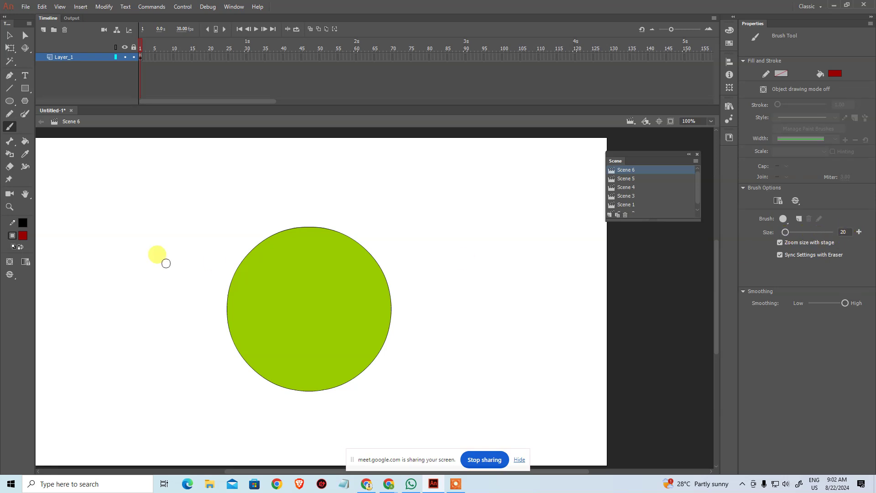
Paint a vertical S-shaped stroke through the circle and move that stroke out to the circle's left side
mouse_move(320, 205)
mouse_down()
mouse_move(328, 345)
mouse_move(272, 408)
mouse_up()
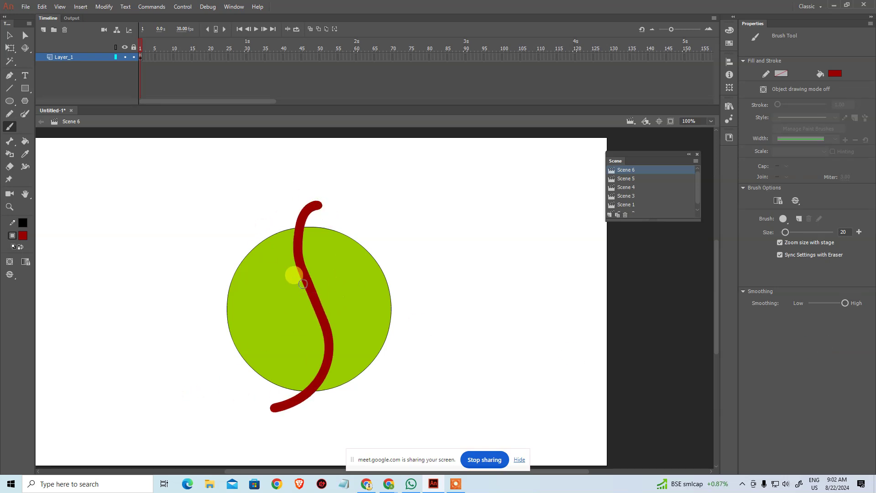
click(9, 35)
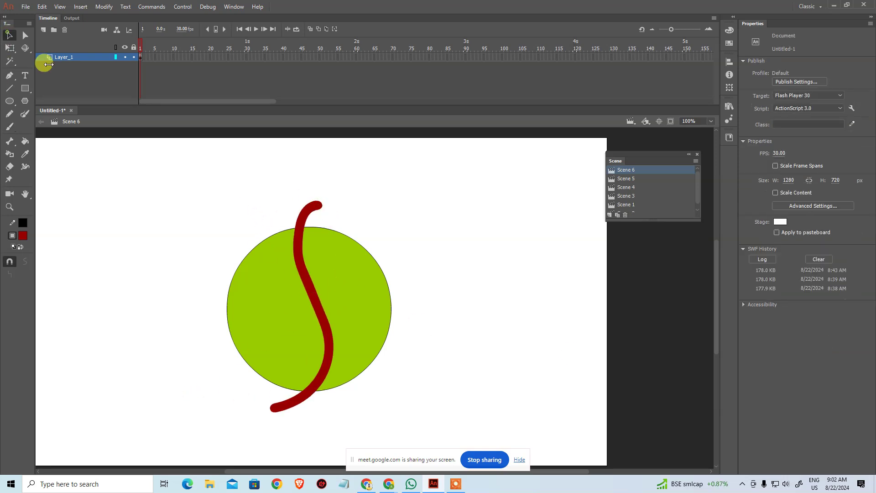
click(296, 261)
drag(297, 262, 143, 286)
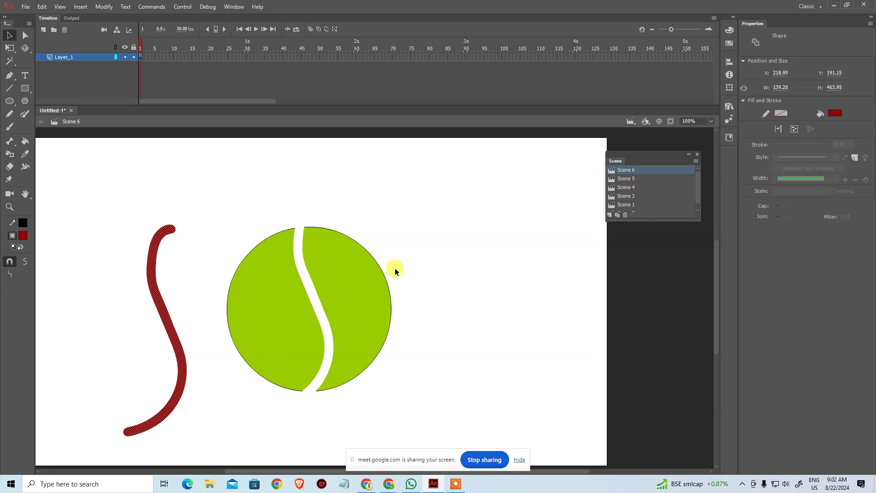
Rotate both pieces of the split circle together a quarter turn clockwise with Free Transform
drag(197, 202, 477, 452)
key(q)
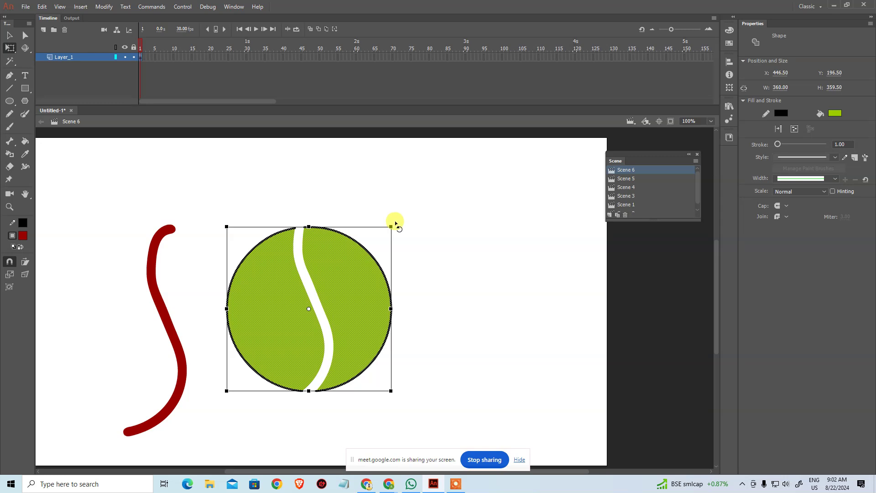
drag(397, 221, 424, 363)
key(ctrl+z)
click(470, 343)
Fill the upper piece of the split circle with blue and the lower piece with red (#FF0000)
click(314, 262)
click(23, 235)
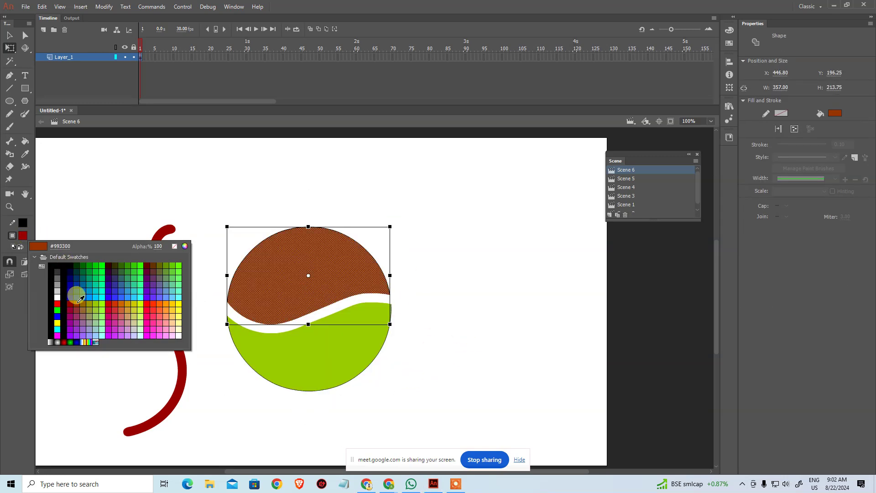
click(57, 316)
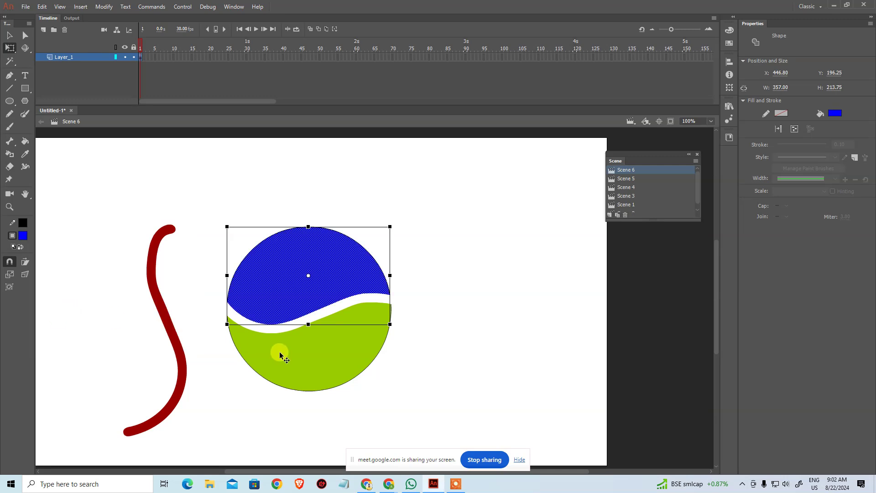
click(280, 353)
click(23, 236)
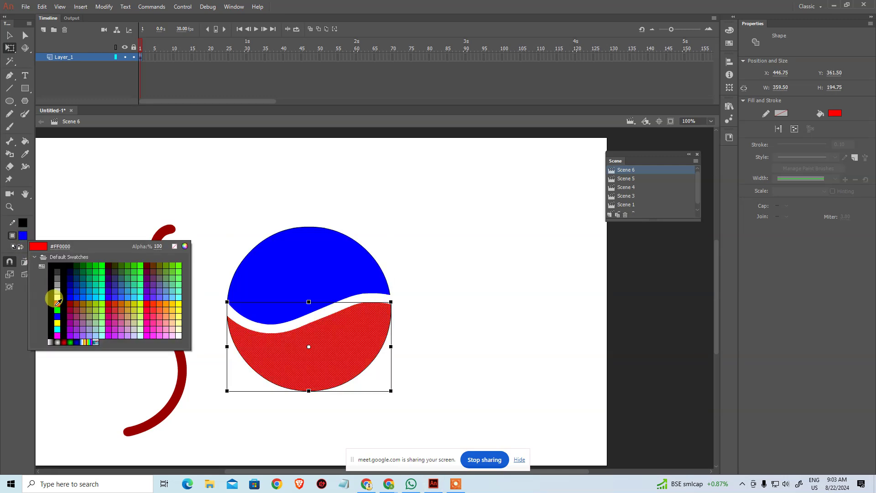
click(55, 304)
click(235, 201)
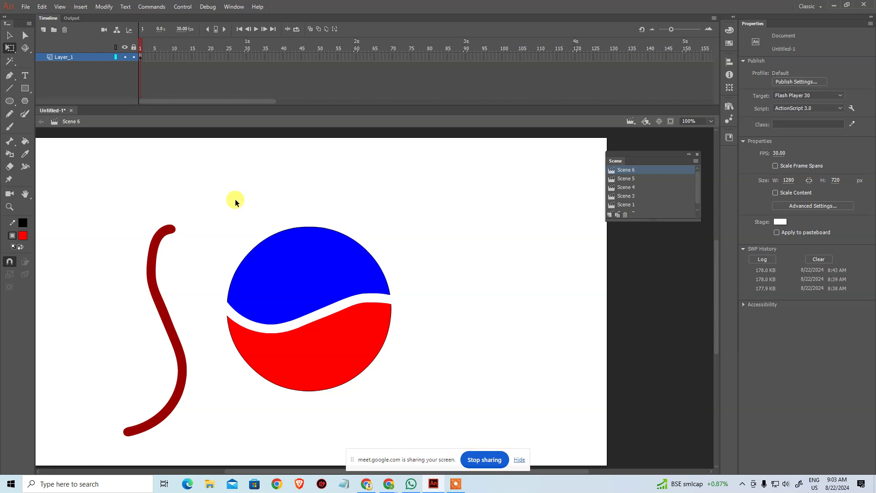
Undo the recolouring, the rotation, the stroke's move and the brush stroke, back to the plain green circle
key(ctrl+z)
key(ctrl+z)
key(ctrl+z)
key(ctrl+z)
key(ctrl+z)
key(ctrl+z)
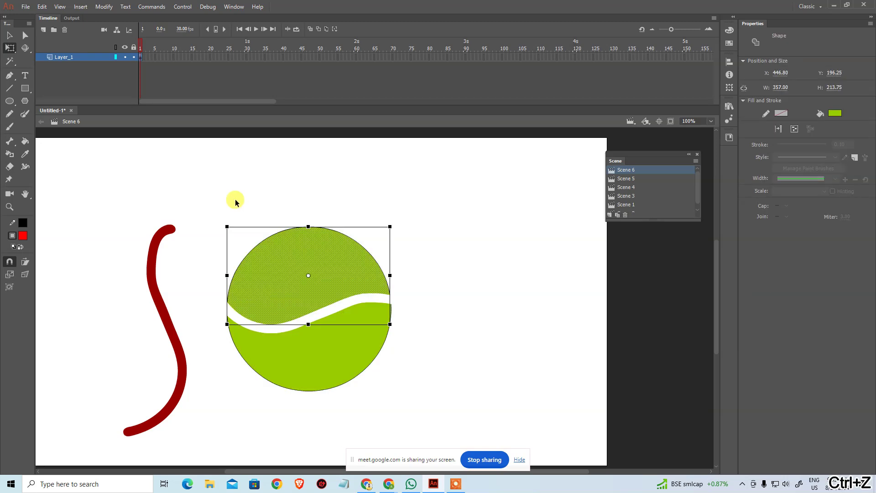
key(ctrl+z)
key(ctrl+z)
key(ctrl+z)
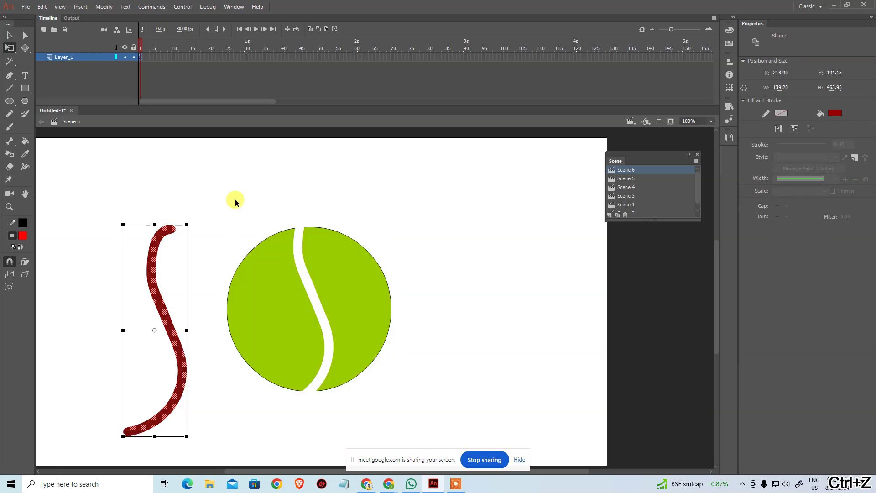
click(214, 195)
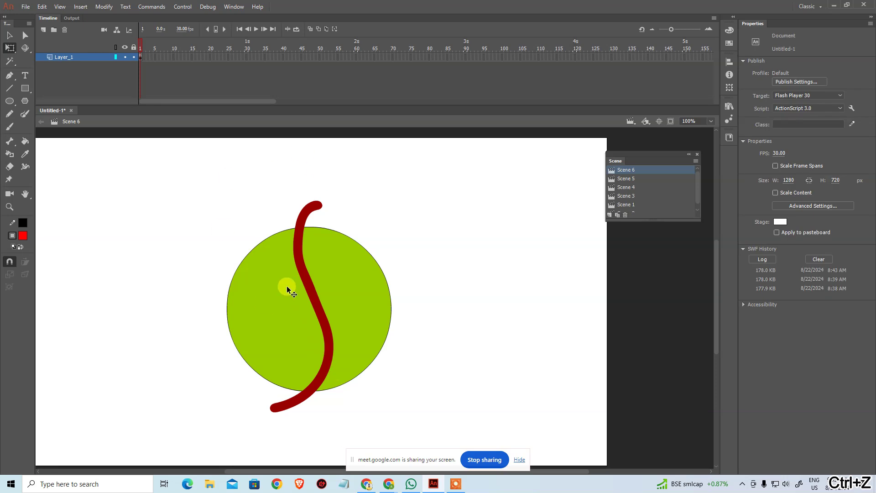
key(ctrl+z)
key(ctrl+z)
key(ctrl+z)
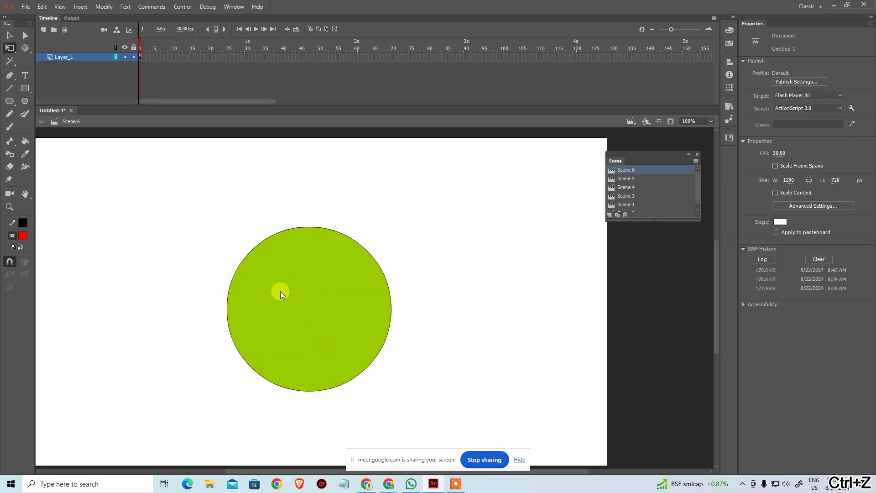
Paint a red diagonal brush stroke across the circle in Paint Normal mode, and undo it
click(9, 127)
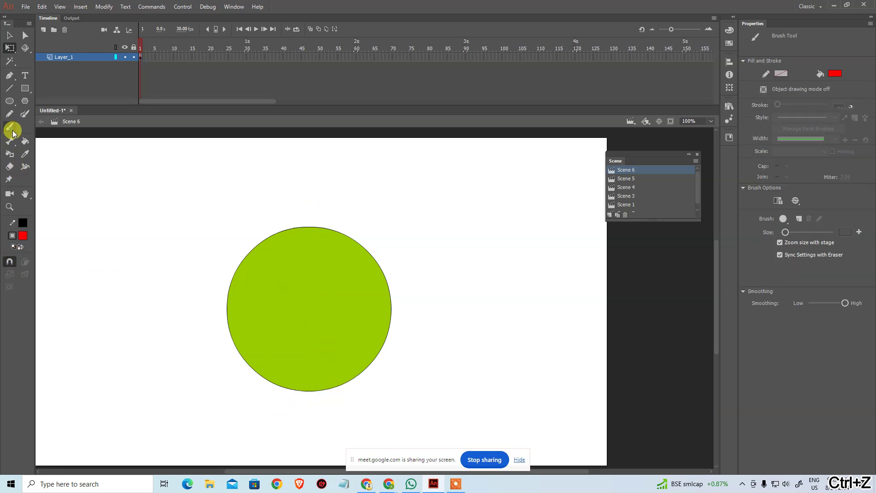
click(14, 279)
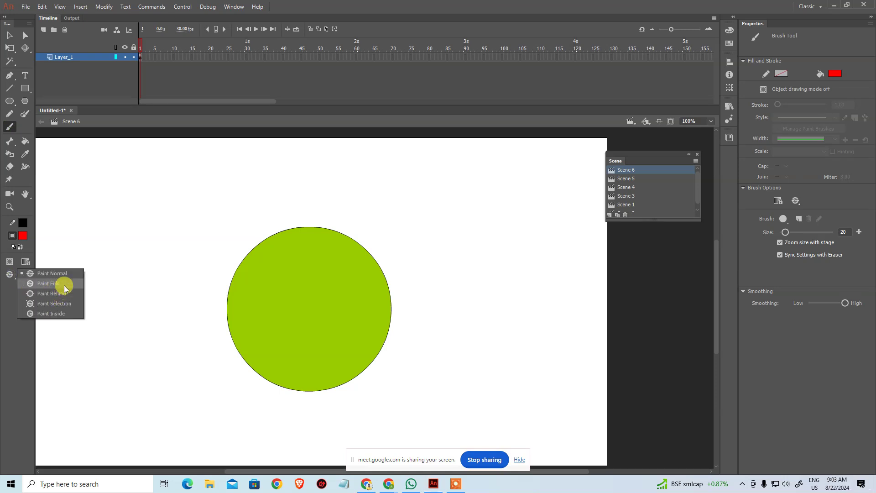
click(65, 286)
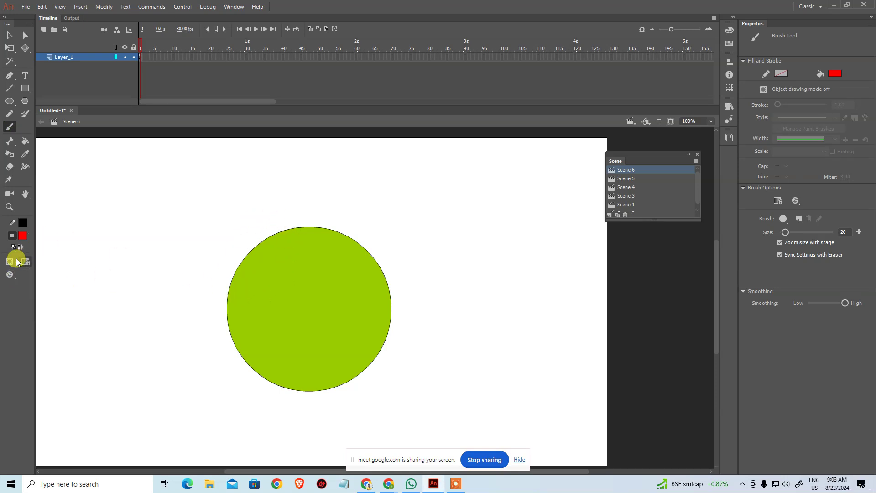
click(10, 274)
click(32, 272)
mouse_move(294, 205)
mouse_down()
mouse_move(242, 392)
mouse_move(225, 418)
mouse_up()
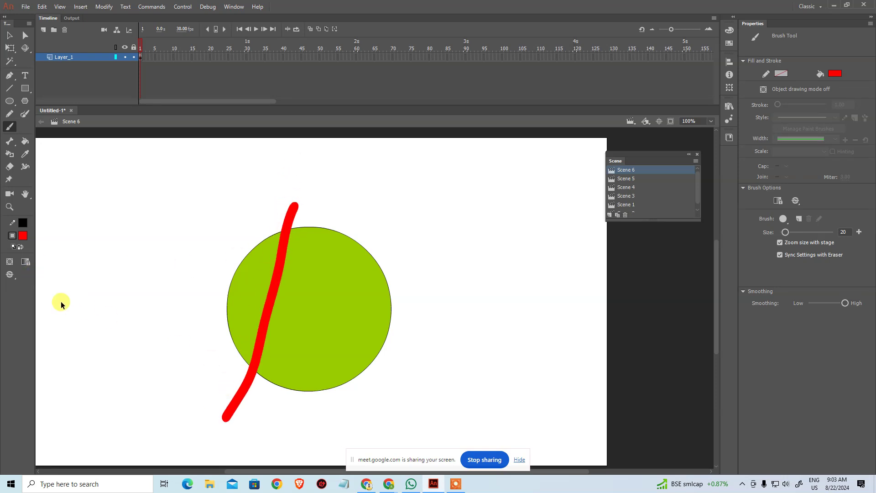
key(ctrl+z)
Paint a red diagonal brush stroke across the circle in Paint Fills mode, and undo it
click(10, 274)
click(46, 284)
mouse_move(350, 205)
mouse_down()
mouse_move(306, 320)
mouse_move(238, 419)
mouse_up()
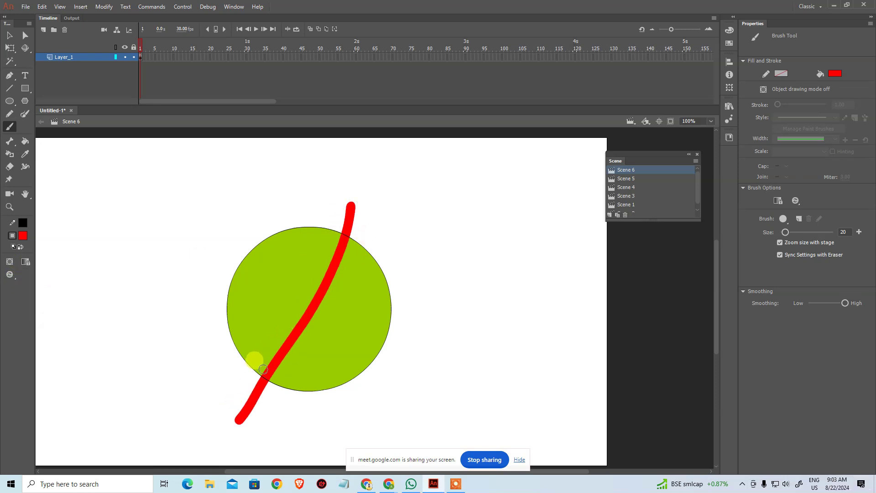
key(ctrl+z)
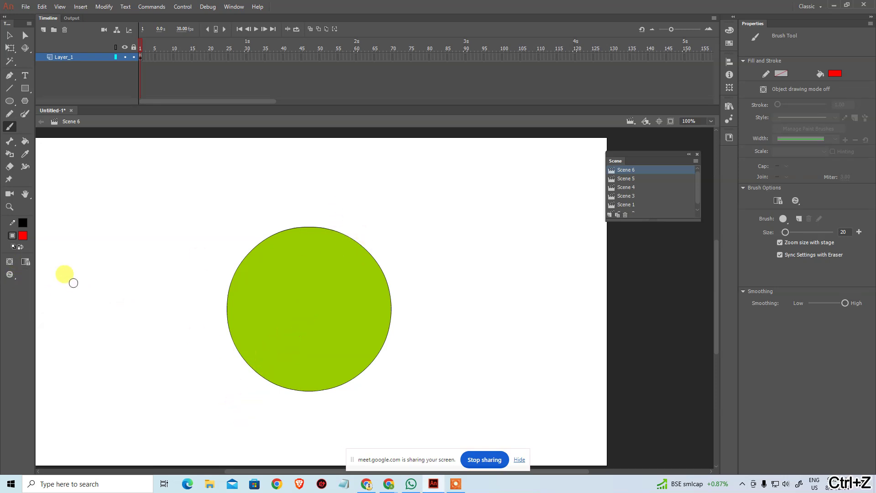
Paint a red brush stroke across the circle in Paint Behind mode, and undo it
click(9, 274)
click(43, 290)
mouse_move(190, 233)
mouse_down()
mouse_move(350, 321)
mouse_move(425, 350)
mouse_up()
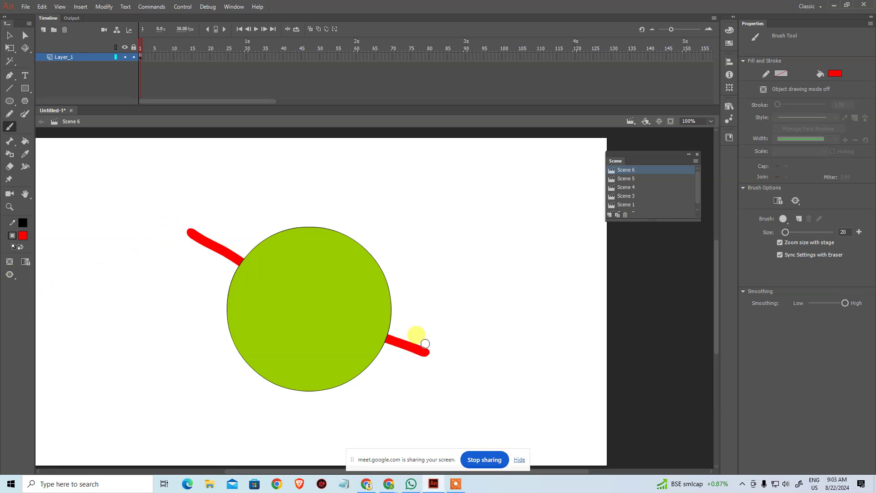
key(ctrl+z)
Switch the Brush to Paint Selection mode and try a diagonal stroke over the circle with nothing selected
click(10, 277)
click(43, 302)
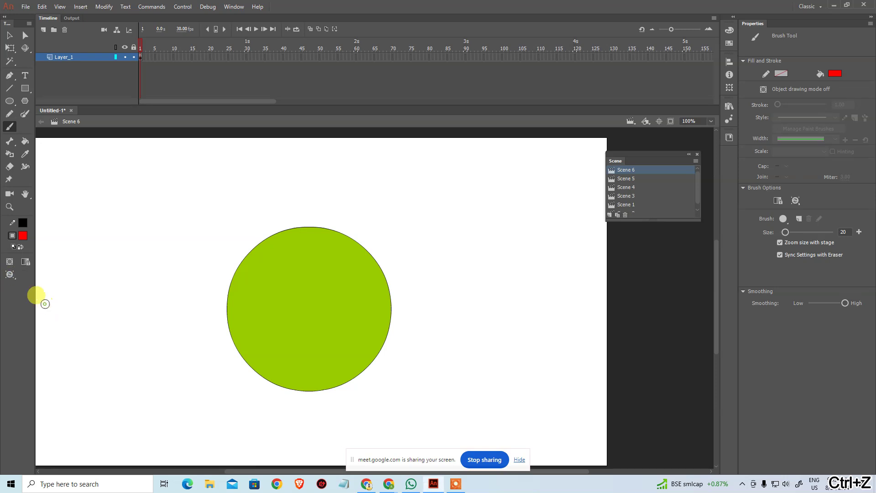
drag(364, 225, 206, 431)
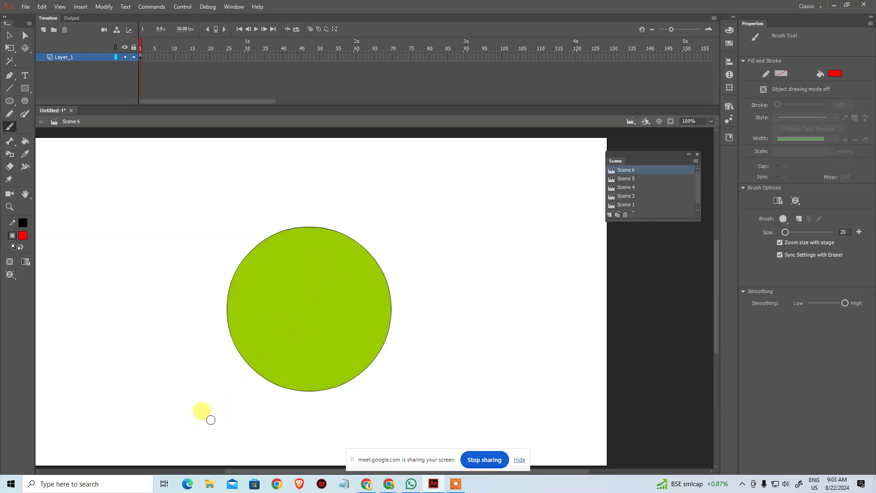
Select the lower half of the circle and paint a red zigzag across it in Paint Selection mode
click(10, 275)
click(62, 305)
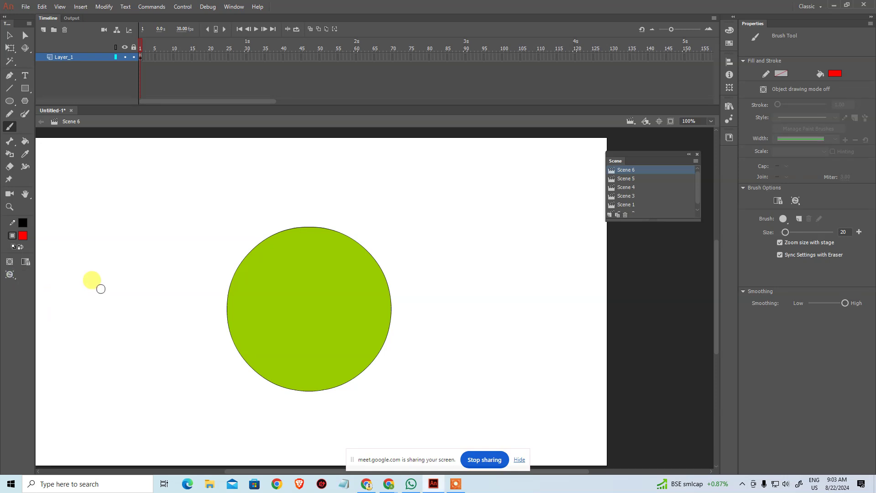
drag(416, 309, 175, 404)
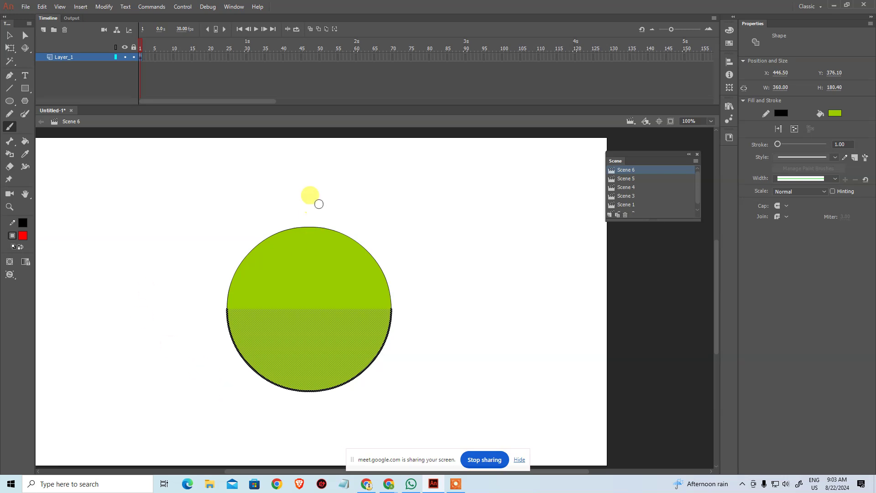
mouse_move(190, 236)
mouse_down()
mouse_move(391, 234)
mouse_move(211, 281)
mouse_move(393, 288)
mouse_move(341, 288)
mouse_move(173, 337)
mouse_move(211, 389)
mouse_move(309, 417)
mouse_up()
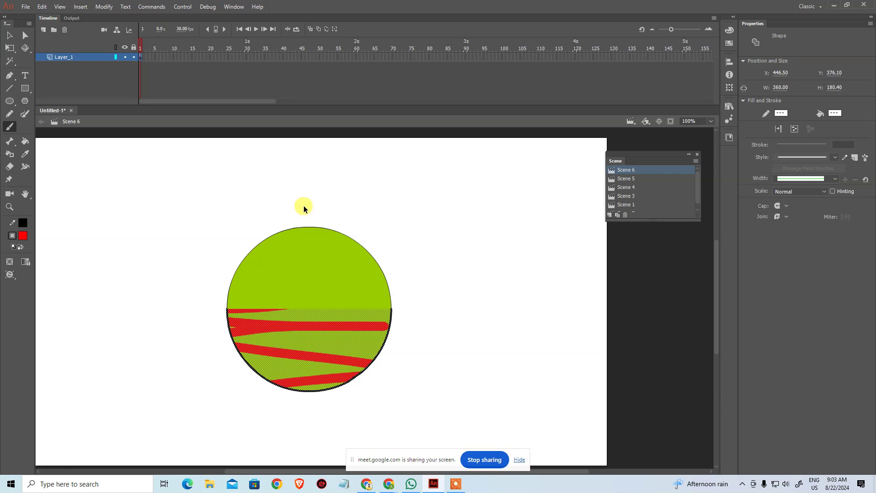
Undo the red zigzag painted in Paint Selection mode and deselect the circle's lower half
key(ctrl+z)
click(10, 275)
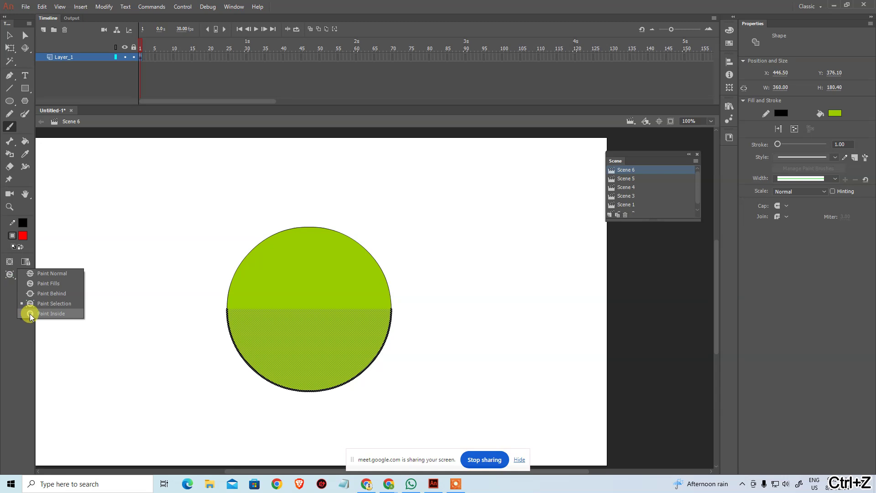
click(303, 175)
click(9, 35)
click(163, 248)
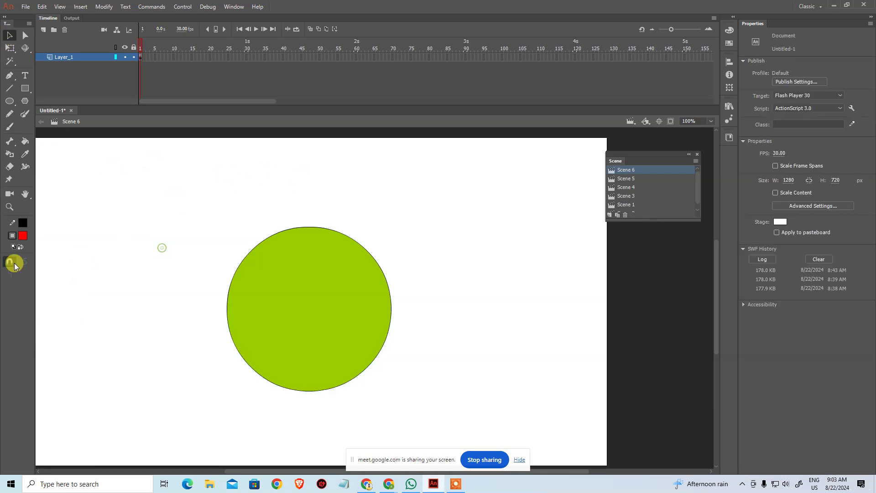
Switch the Brush to Paint Inside mode, try a short stroke starting outside the circle, and undo it
key(b)
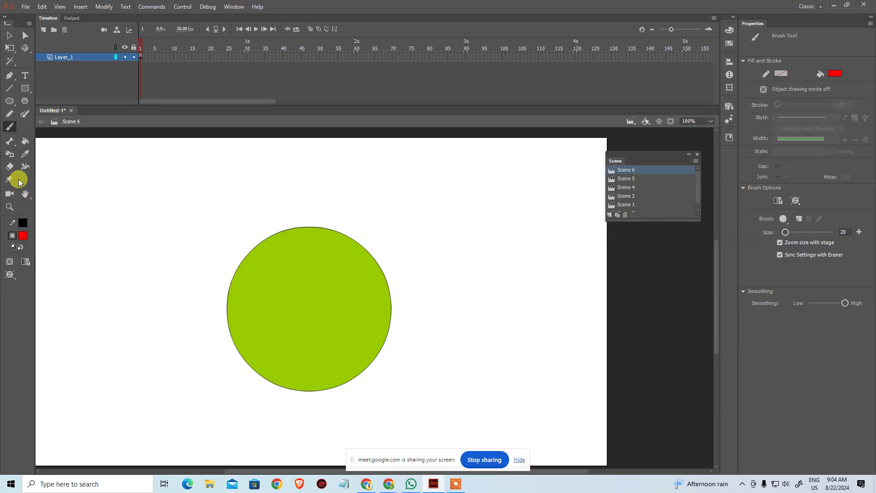
click(10, 275)
click(30, 308)
mouse_move(187, 368)
mouse_down()
mouse_move(260, 293)
mouse_move(294, 275)
mouse_move(214, 387)
mouse_up()
key(ctrl+z)
Paint short red strokes in Paint Inside mode, each starting inside the circle and running out past its edge in different directions
drag(293, 323, 311, 393)
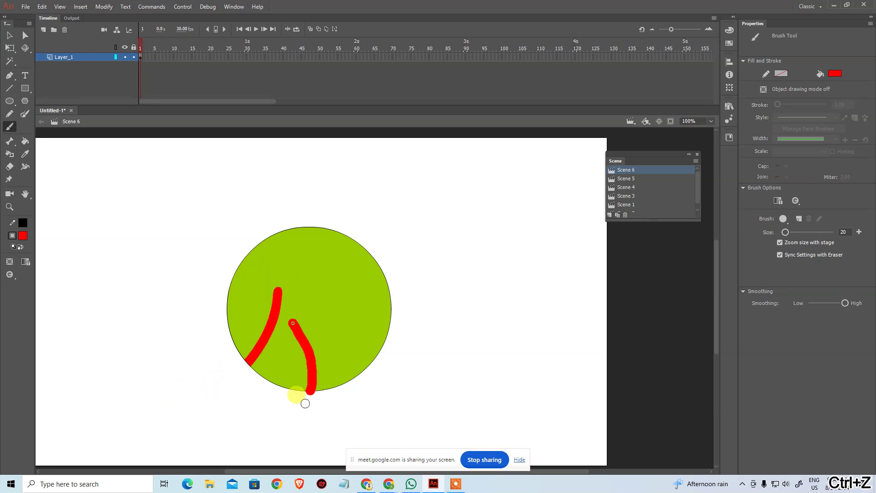
drag(336, 322, 420, 352)
drag(353, 286, 436, 310)
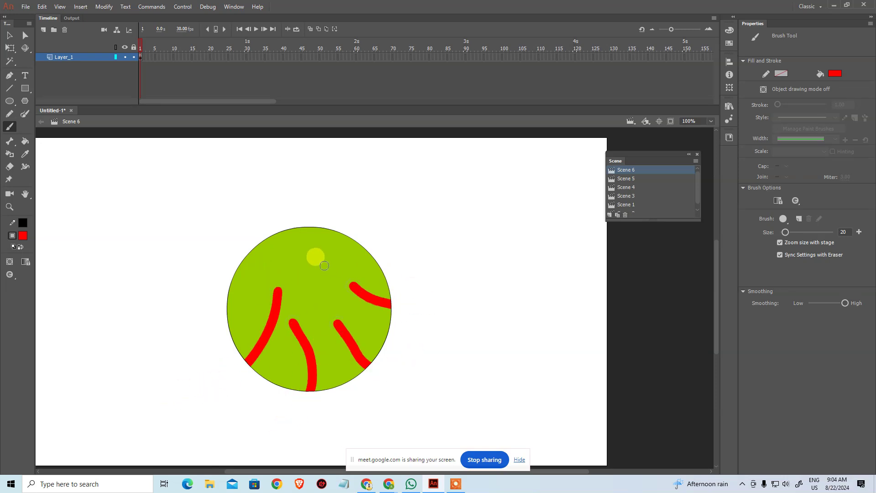
drag(330, 267, 358, 215)
drag(302, 263, 235, 201)
drag(261, 278, 221, 277)
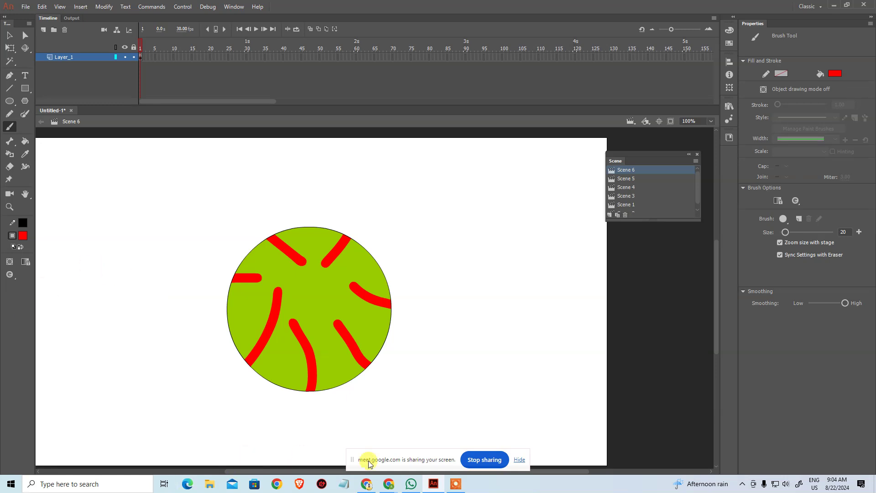
Undo all the red Paint Inside strokes on the circle
key(ctrl+z)
key(ctrl+z)
key(ctrl+z)
key(ctrl+z)
key(ctrl+z)
key(ctrl+z)
key(ctrl+z)
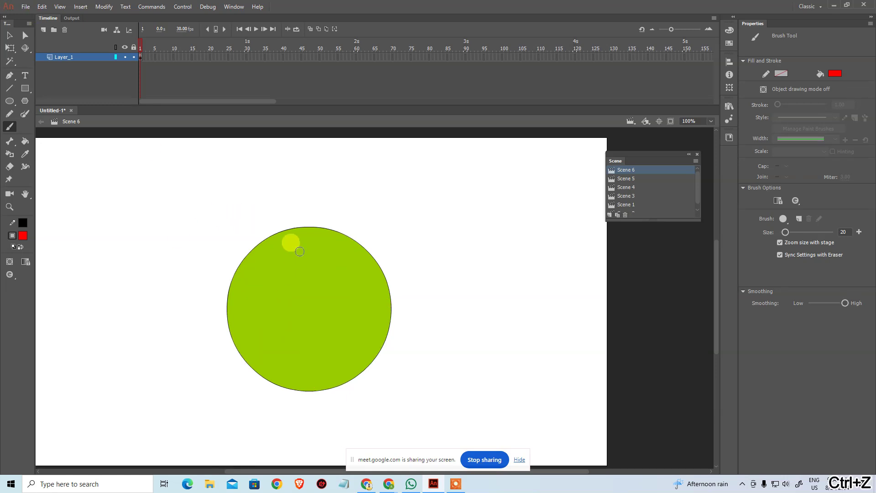
Select the entire green circle with its outline and delete it from the stage
key(v)
drag(210, 197, 495, 411)
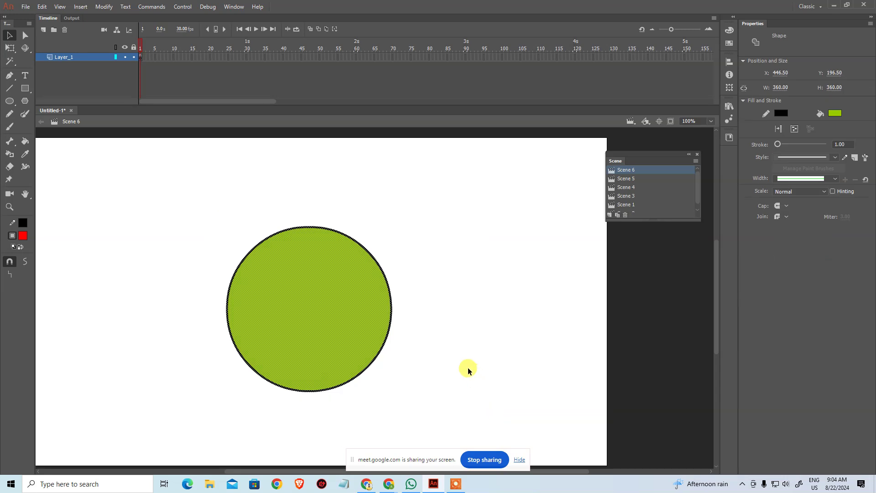
key(Delete)
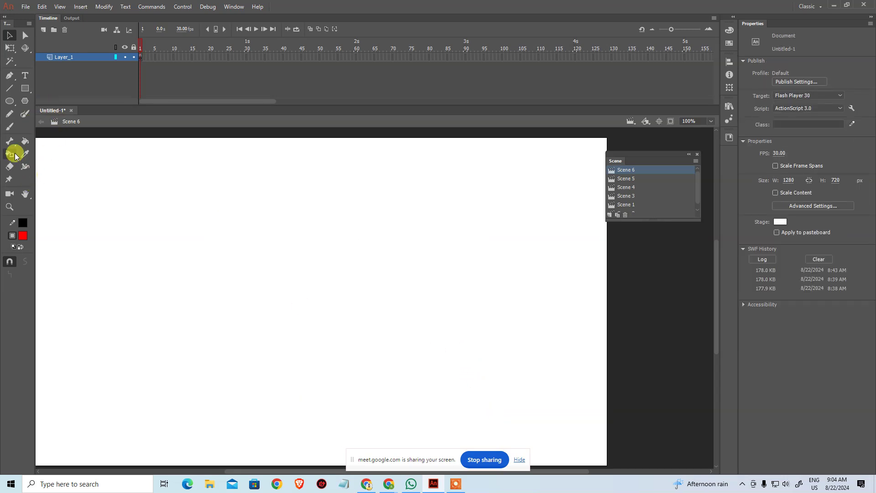
Show the Bone and Bind tool variants, then enlarge the floating Scene window and move it clear of the stage
drag(11, 142, 41, 146)
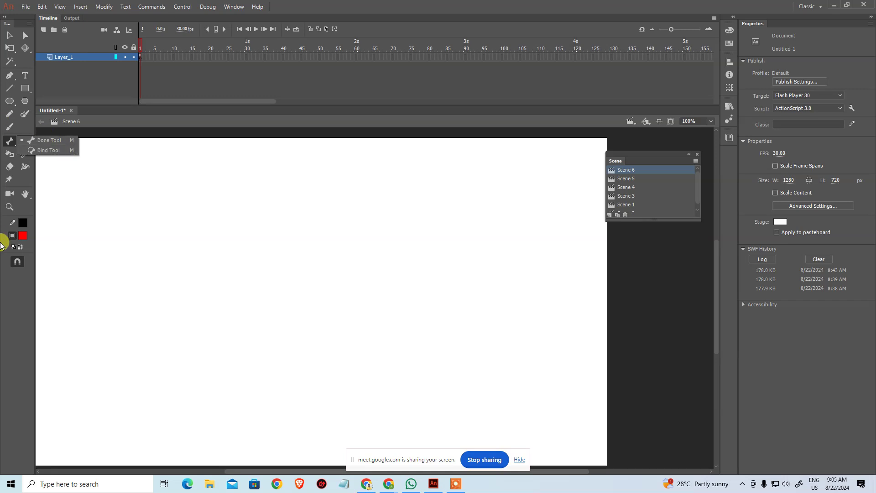
drag(693, 219, 690, 258)
drag(647, 162, 658, 146)
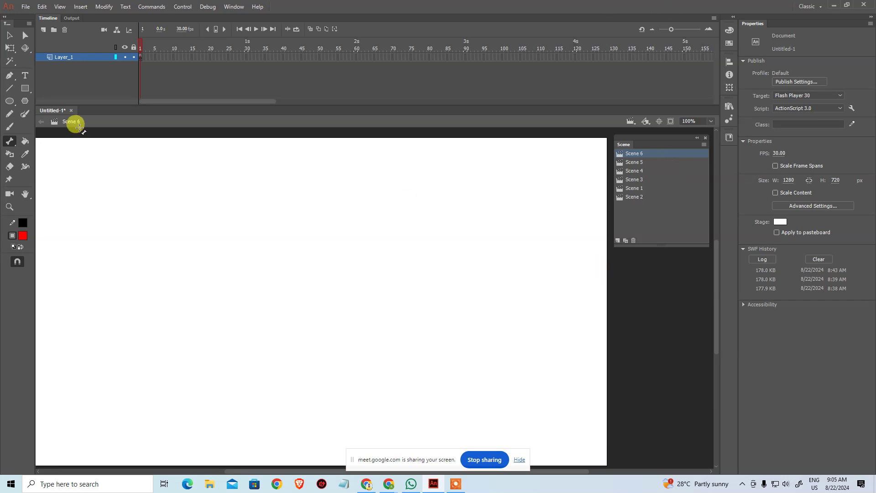
Reset the drawing colors to the default black stroke and white fill, and activate the Bone tool
click(10, 36)
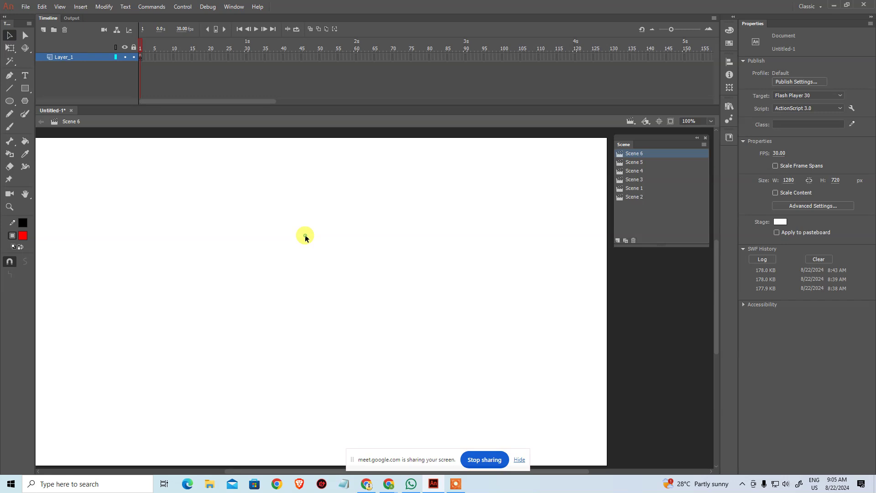
drag(282, 241, 284, 239)
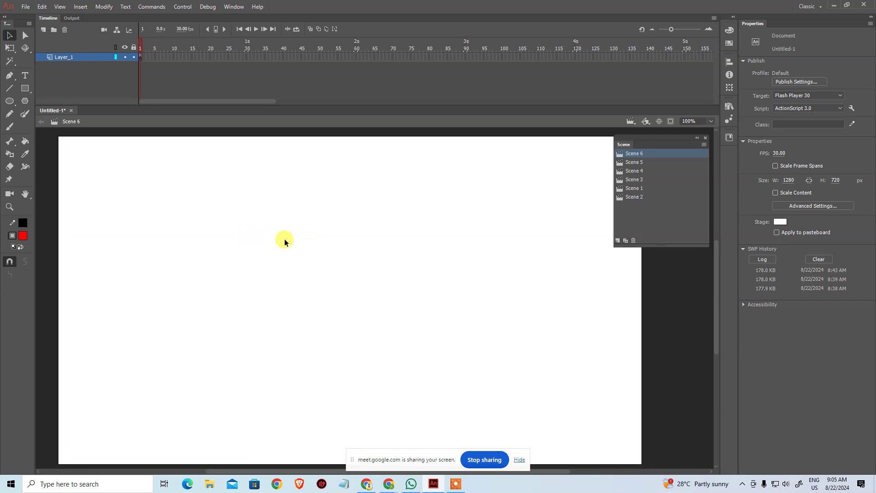
click(14, 247)
click(6, 141)
click(10, 141)
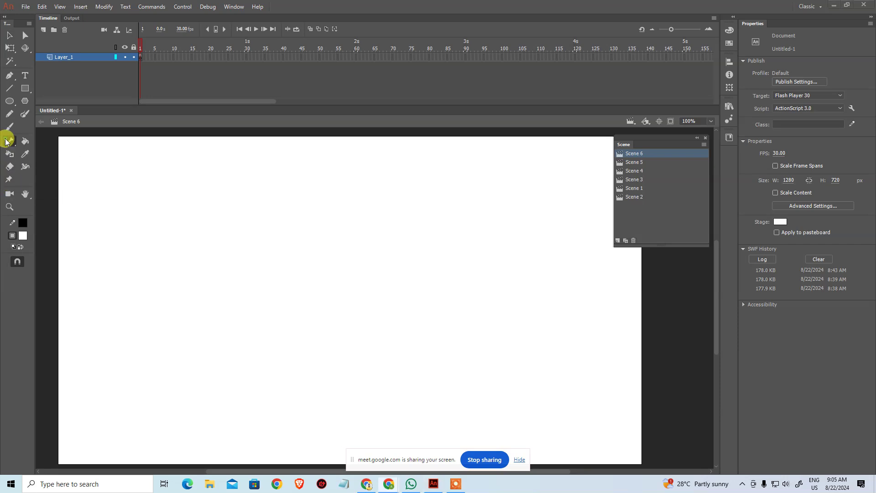